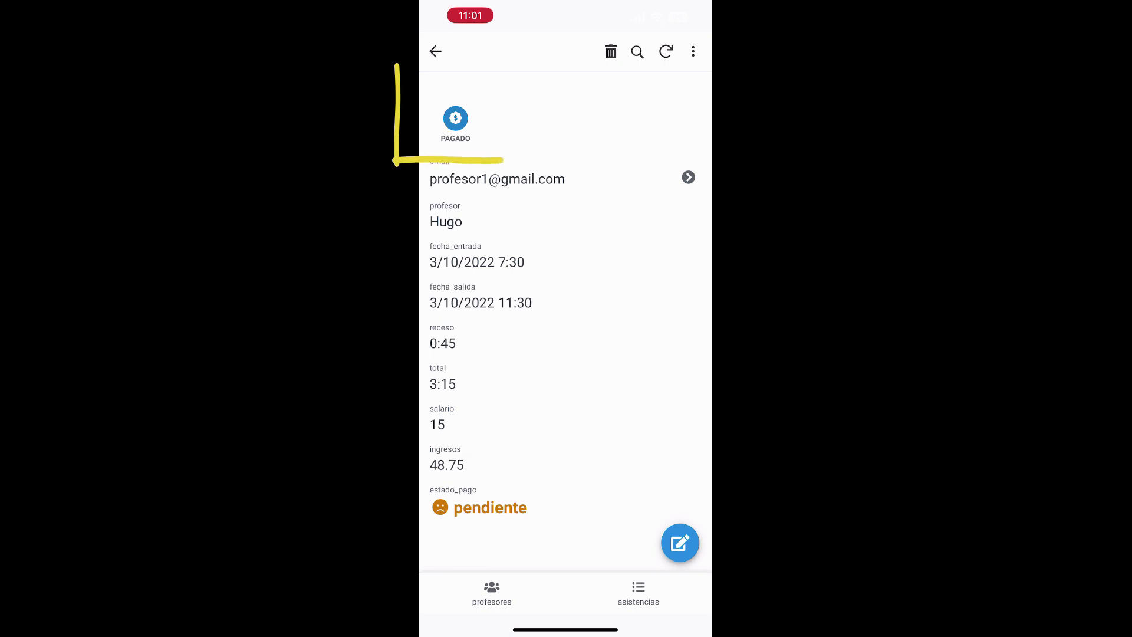
Step: Mark the 3/10/2022 attendance as pagado, then open the teacher with salario 20
click(455, 118)
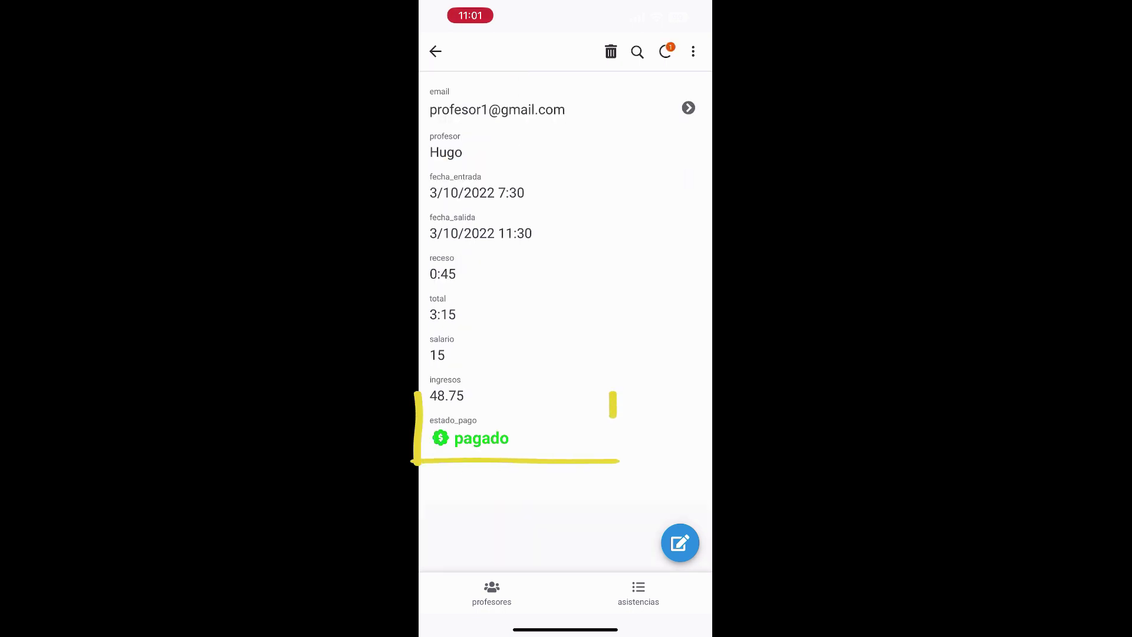
click(435, 52)
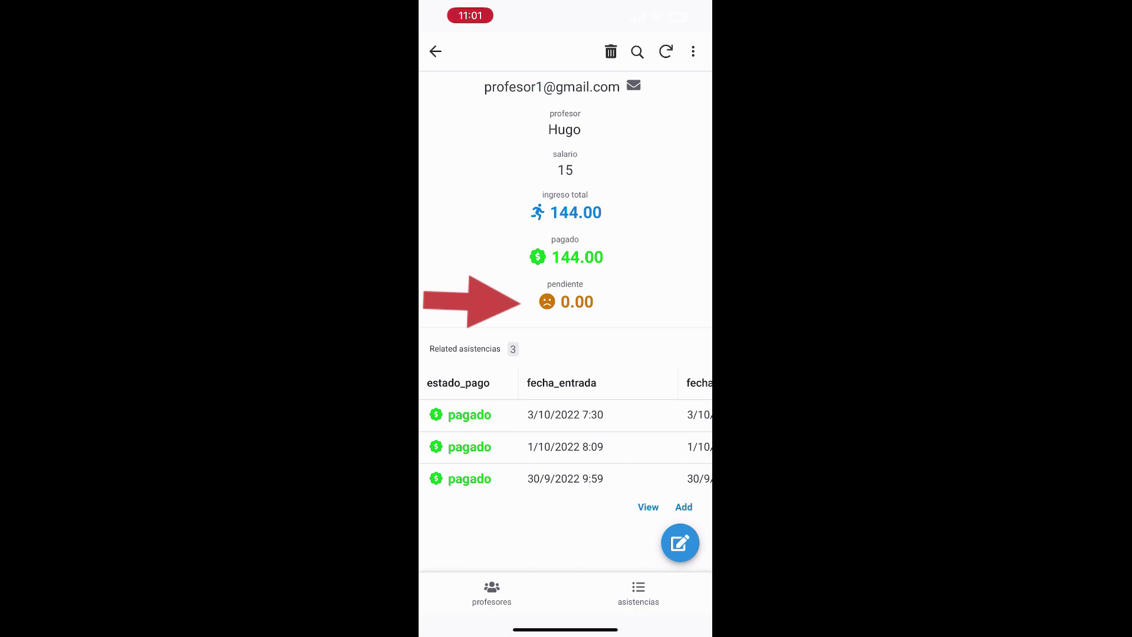
click(435, 51)
click(518, 162)
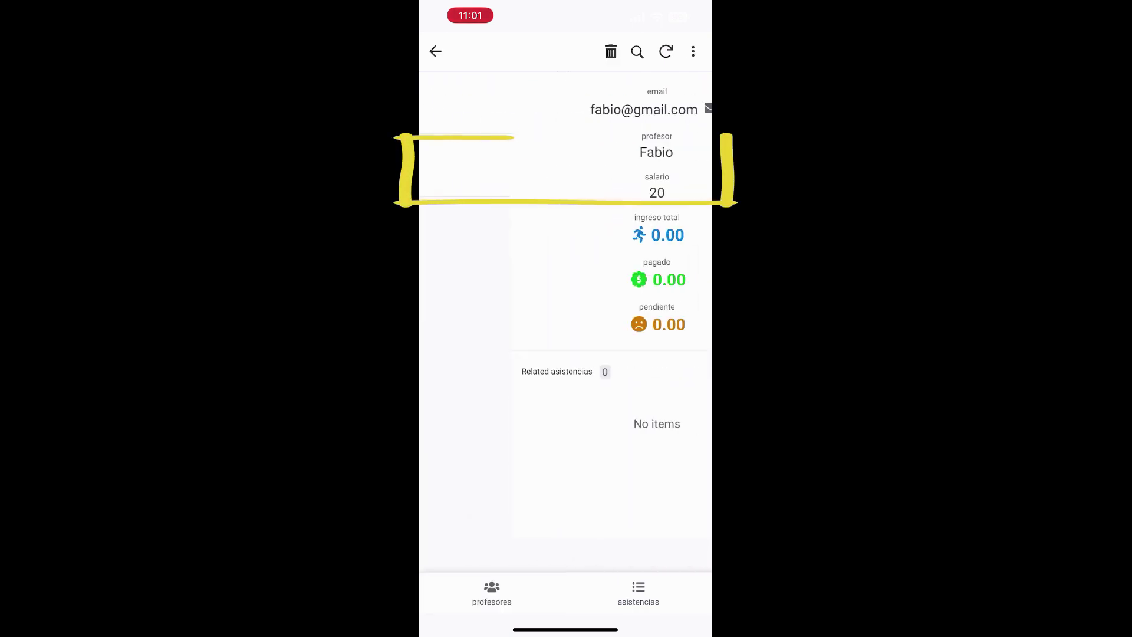
Step: Start a new attendance dated 30 Sep 2022, entry 11:01 and exit 14:01
click(682, 470)
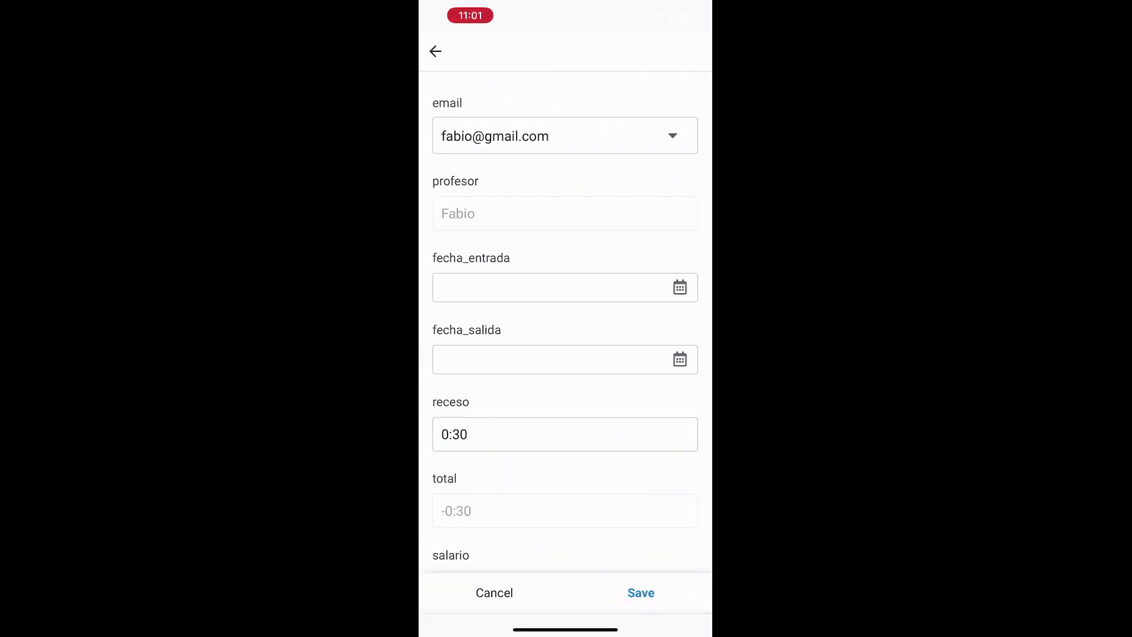
click(584, 288)
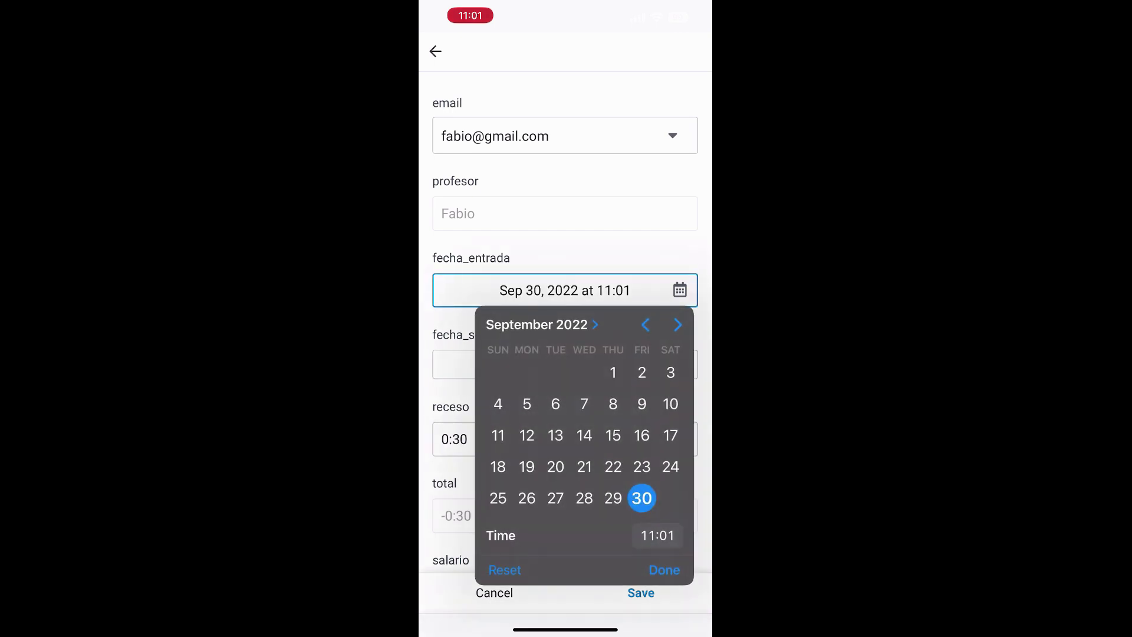
click(664, 570)
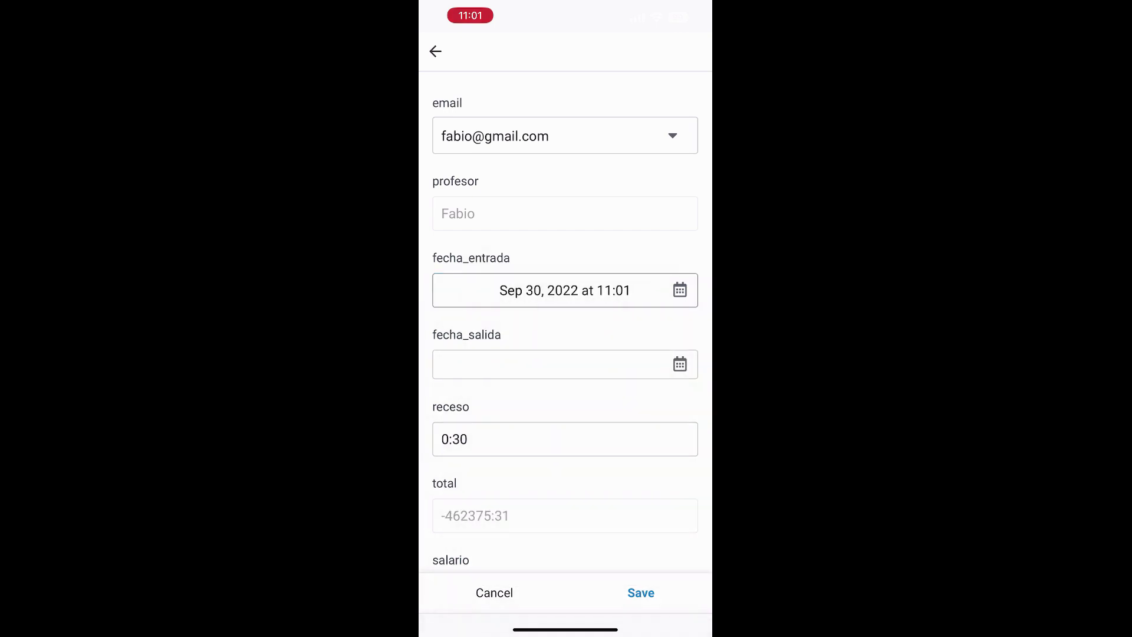
click(584, 364)
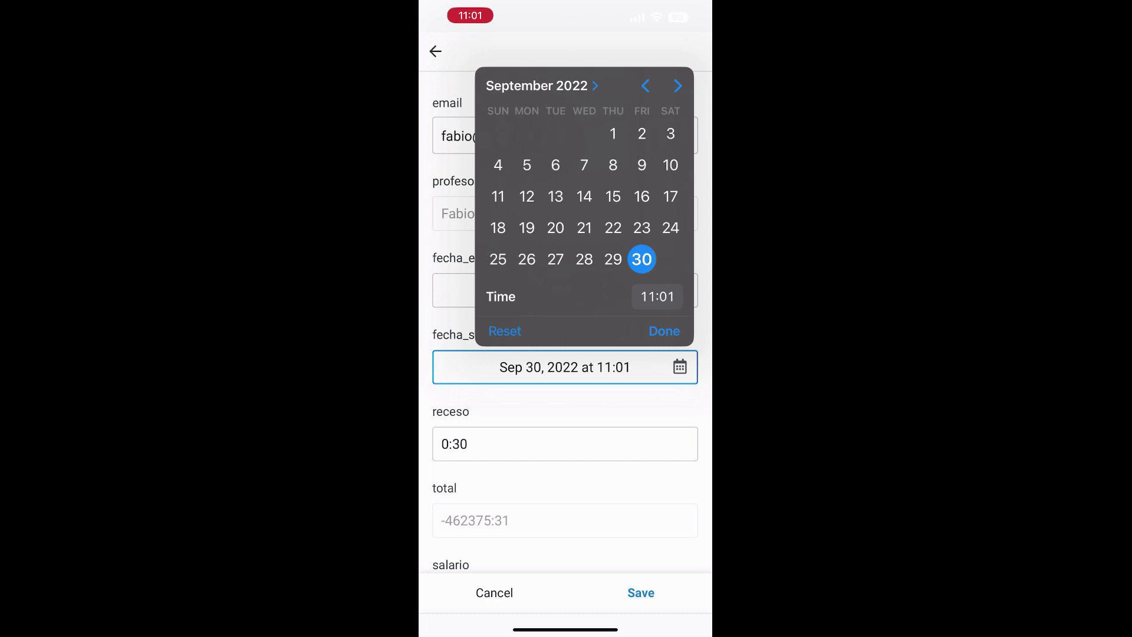
click(658, 296)
drag(574, 407, 574, 363)
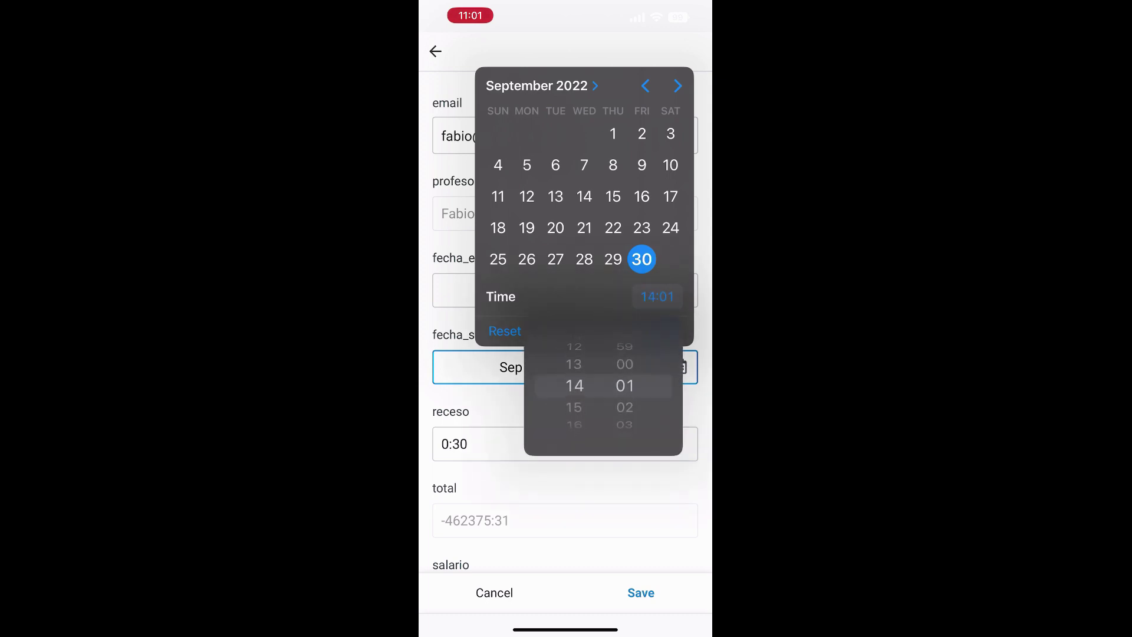
click(658, 297)
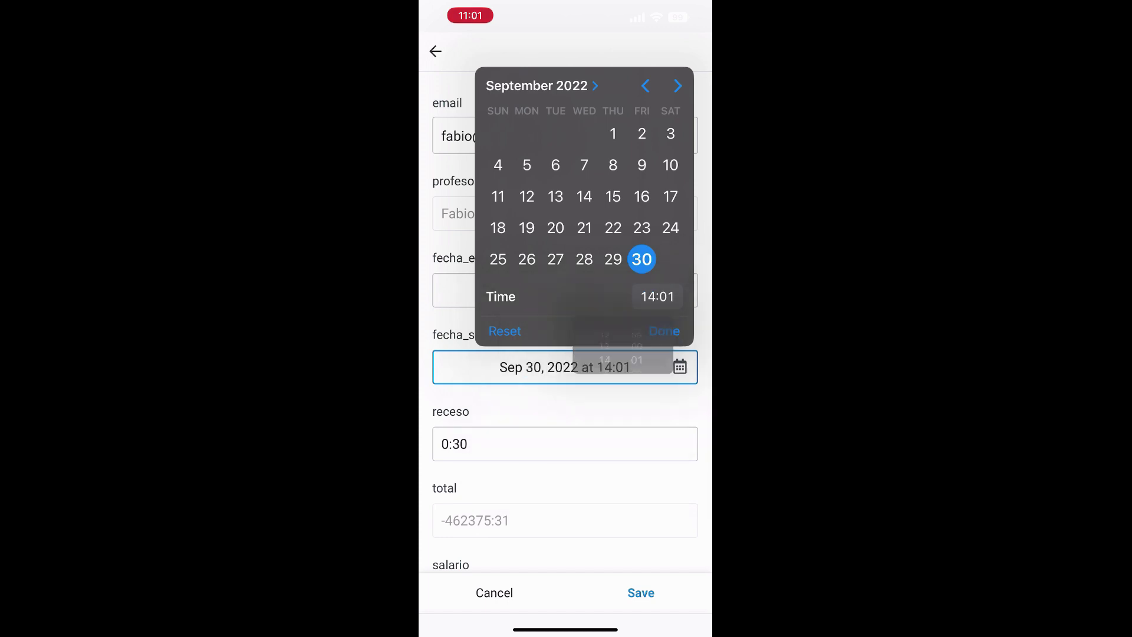
click(664, 331)
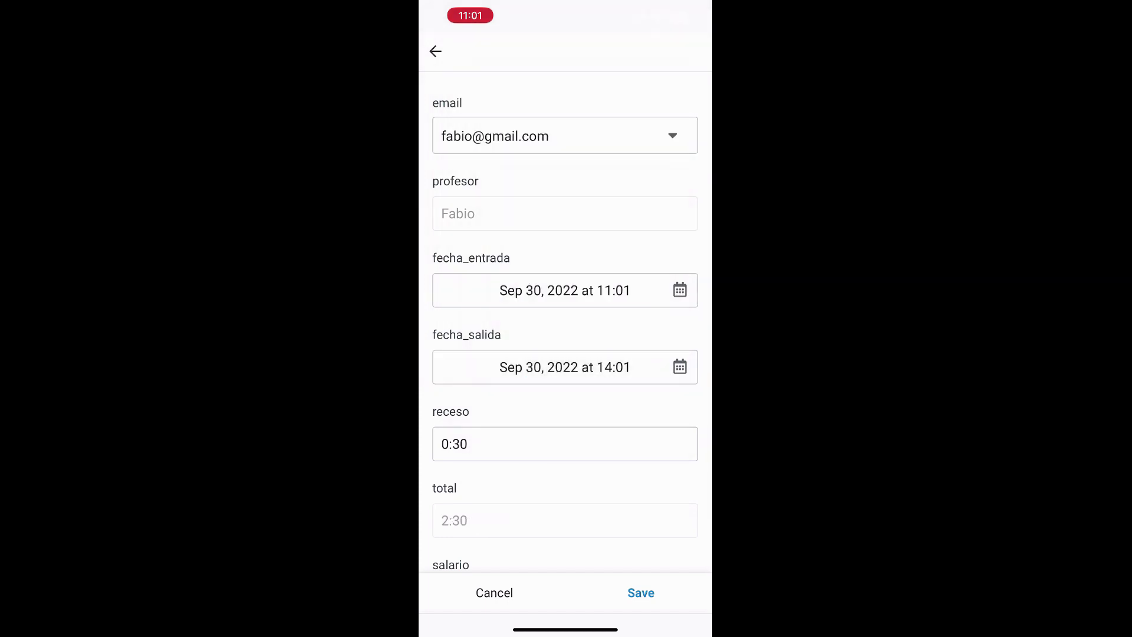
Step: Set the receso break to 0:45 and save the attendance
scroll(565, 330, down, 1)
click(565, 400)
key(BackSpace)
key(BackSpace)
key(BackSpace)
text(:45)
click(683, 383)
scroll(565, 321, down, 3)
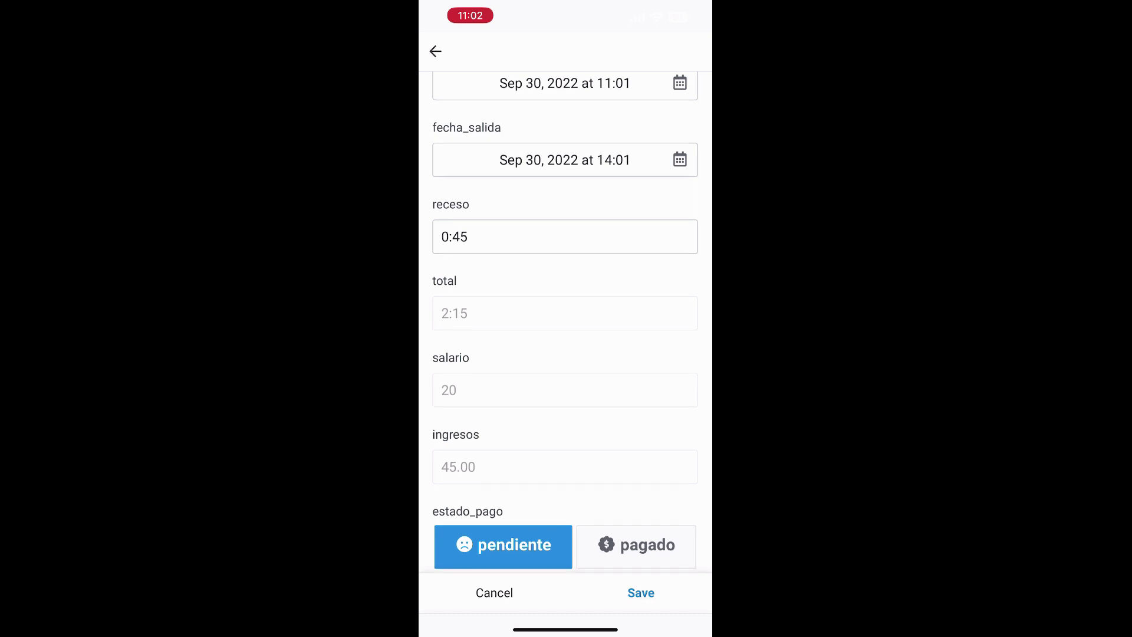
scroll(565, 321, down, 1)
click(640, 593)
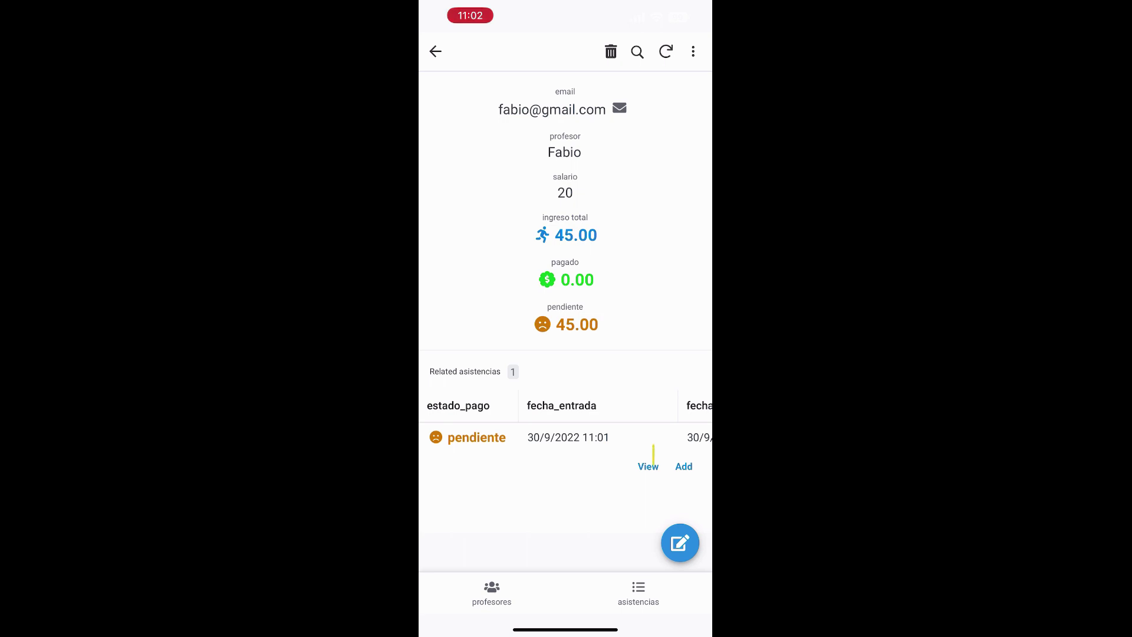
Step: Start another attendance with fecha_entrada set to 1 Oct 2022 at 08:02
click(684, 466)
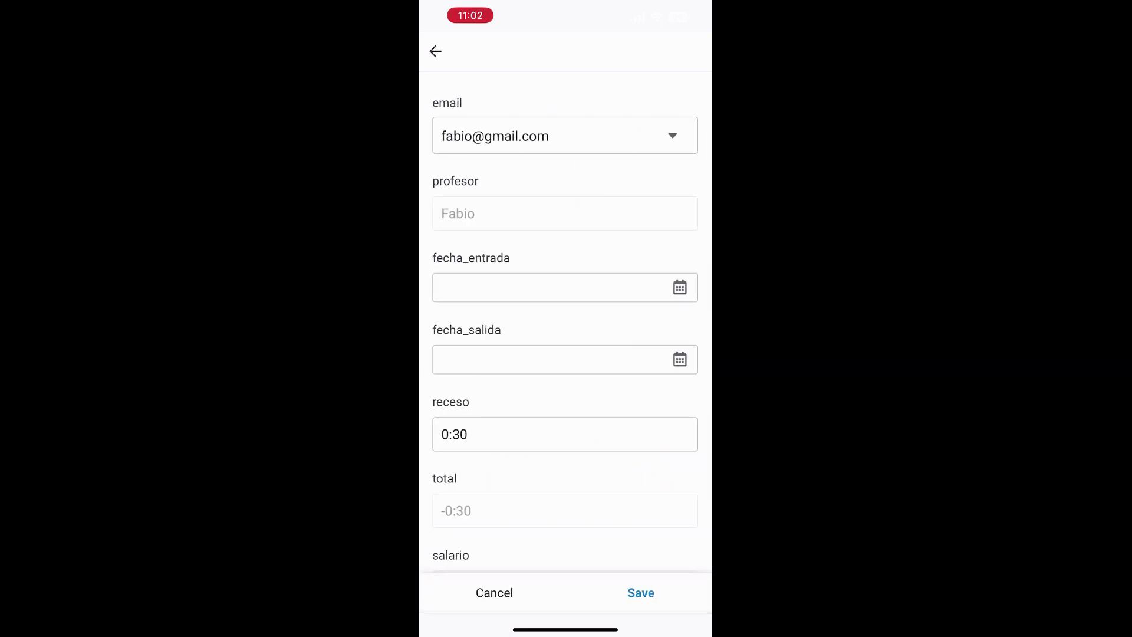
click(564, 290)
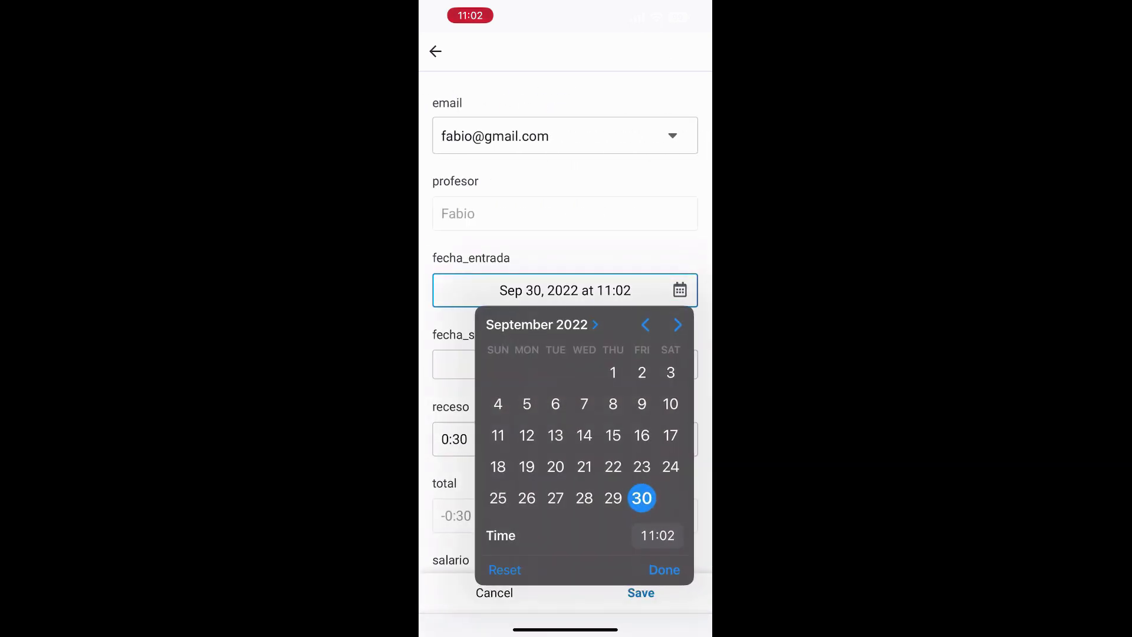
click(677, 325)
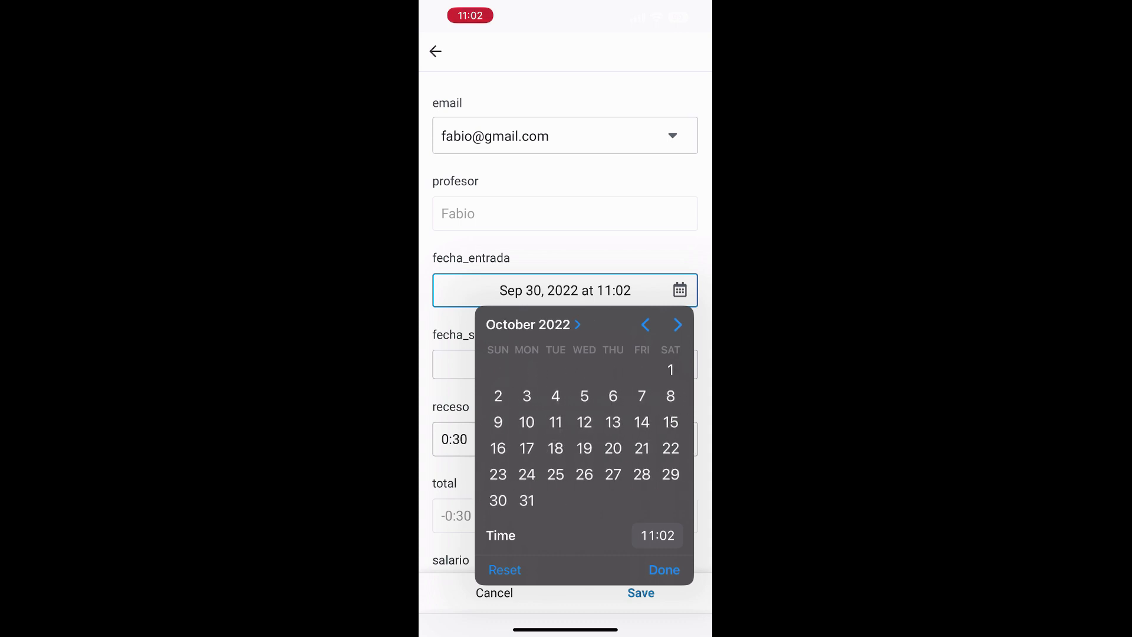
click(670, 370)
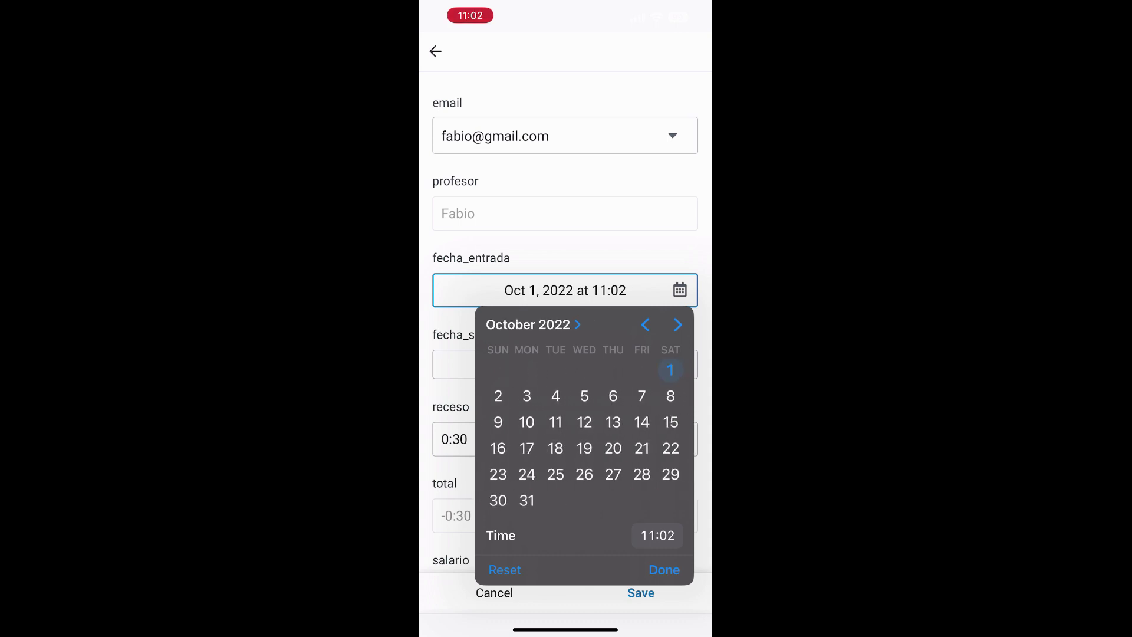
click(664, 570)
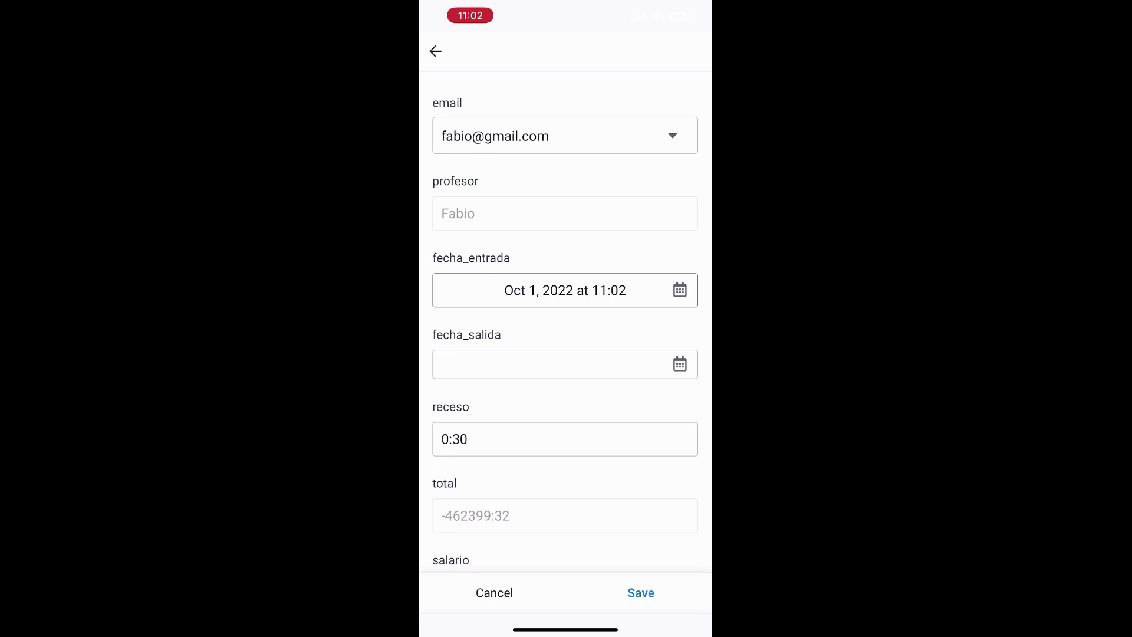
click(584, 290)
click(657, 540)
drag(574, 451, 574, 485)
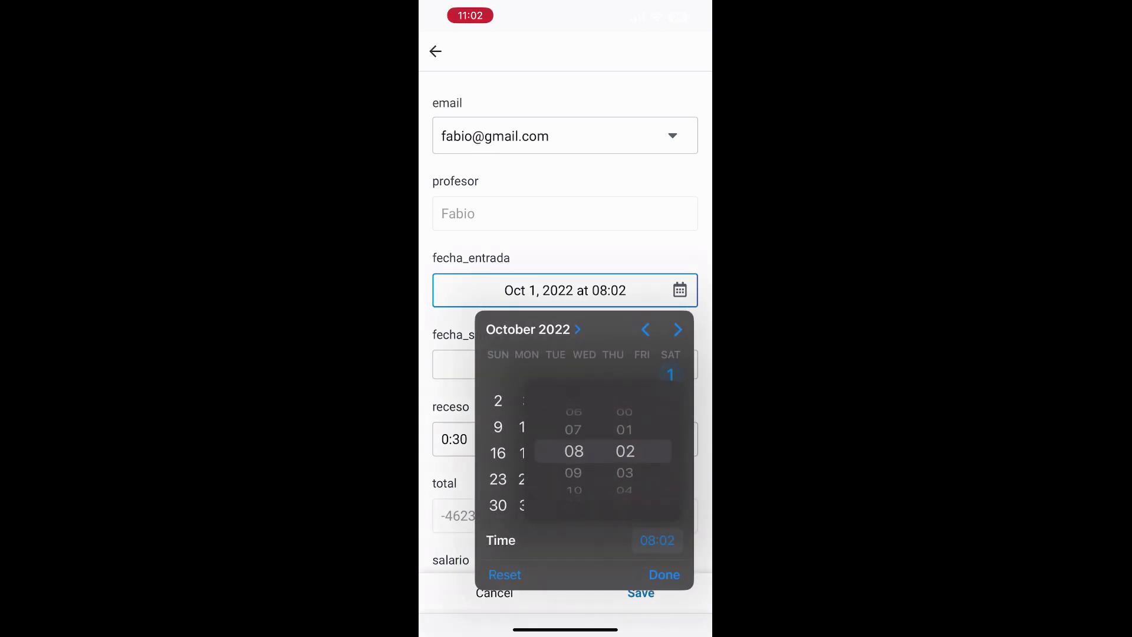
click(664, 574)
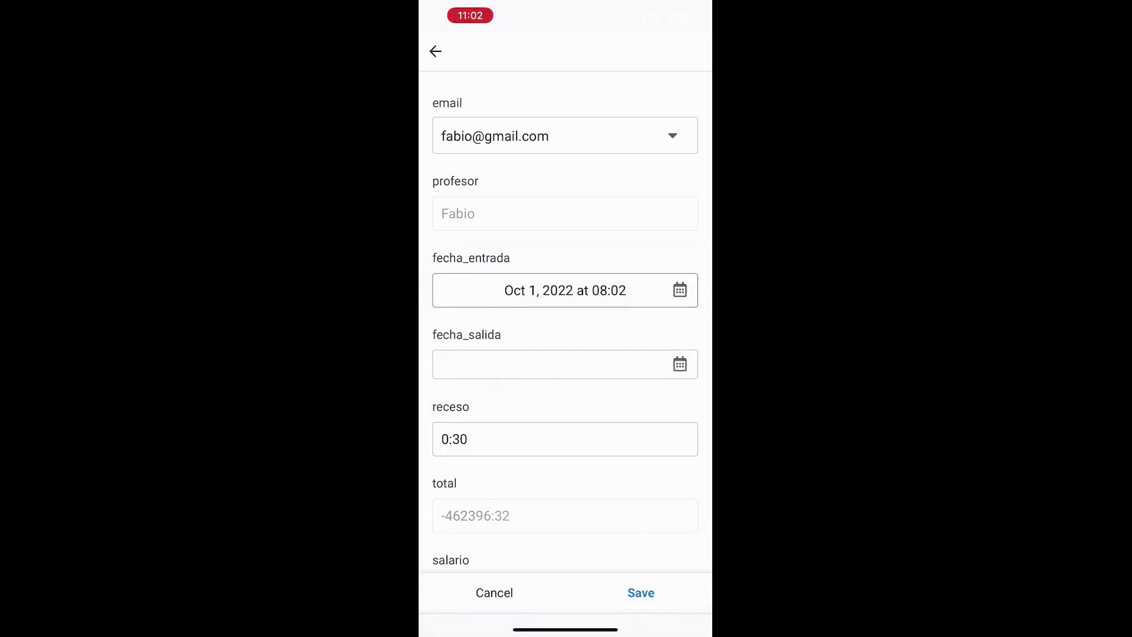
Step: Set fecha_salida to 1 Oct 2022 at 14:02 and save the attendance
click(565, 364)
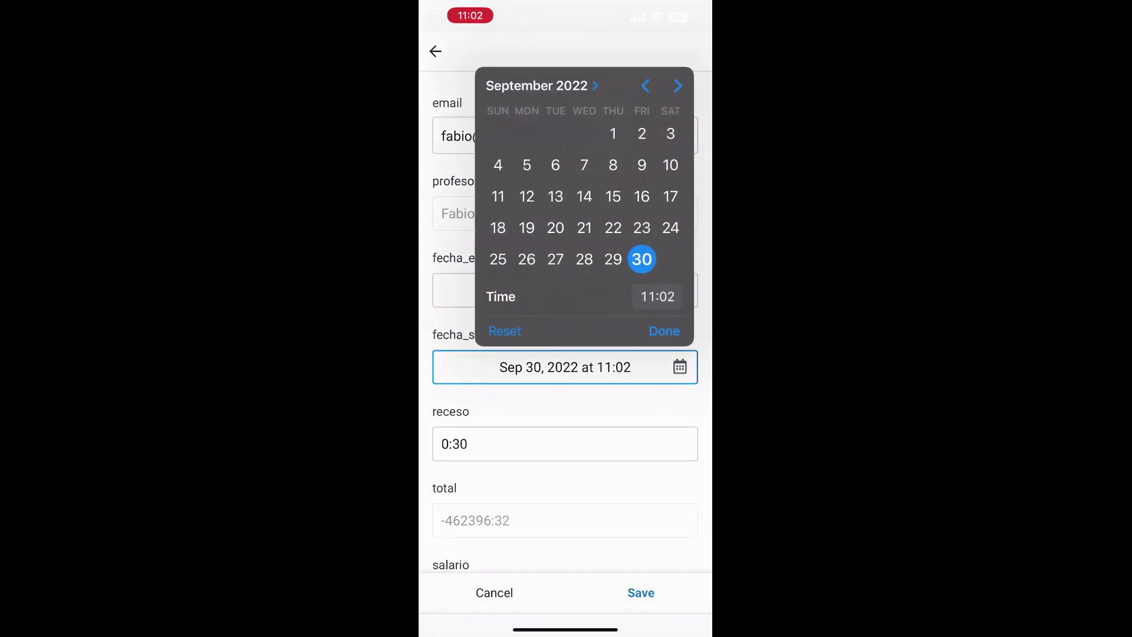
click(677, 85)
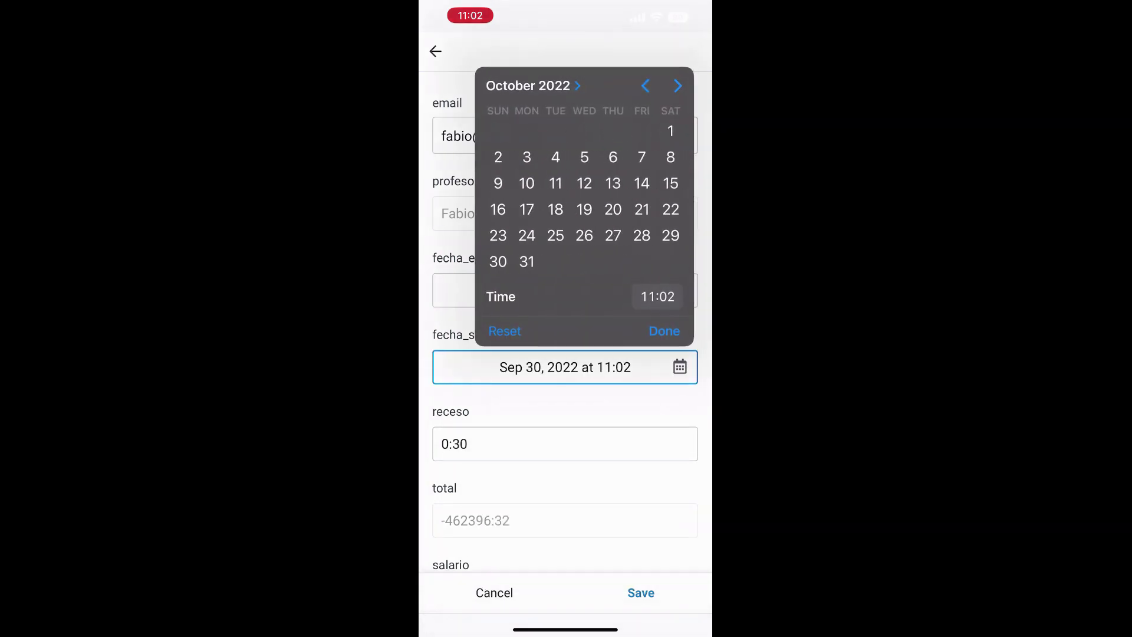
click(670, 131)
click(658, 296)
scroll(574, 387, down, 3)
click(641, 592)
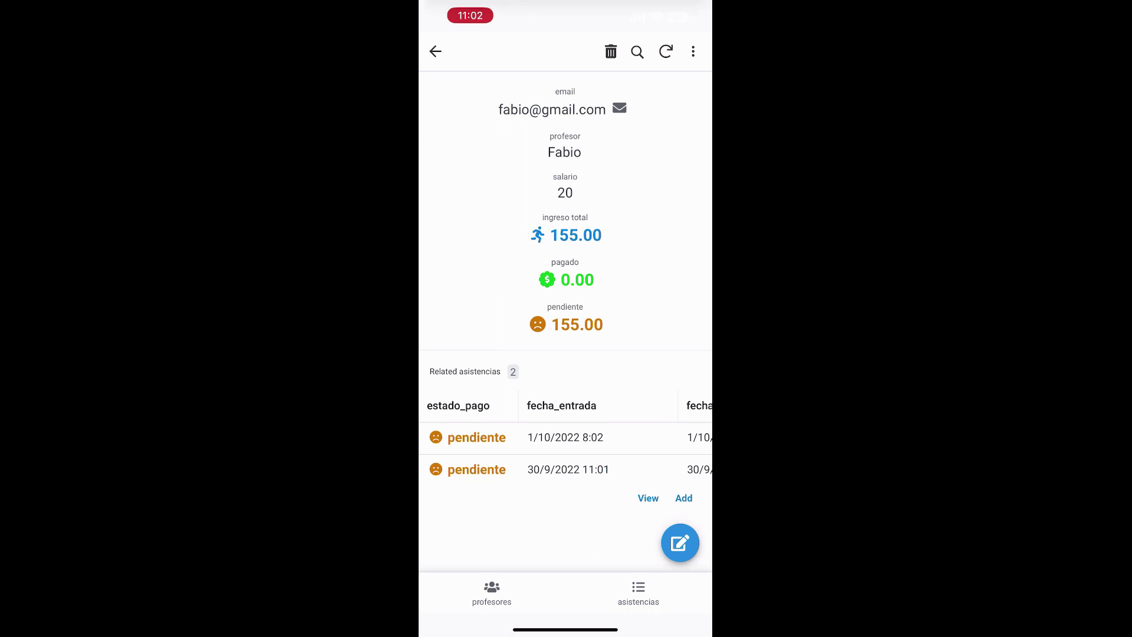
Step: Mark the 30/9 and 1/10/2022 attendances as pagado, then go to the profesores list
click(565, 437)
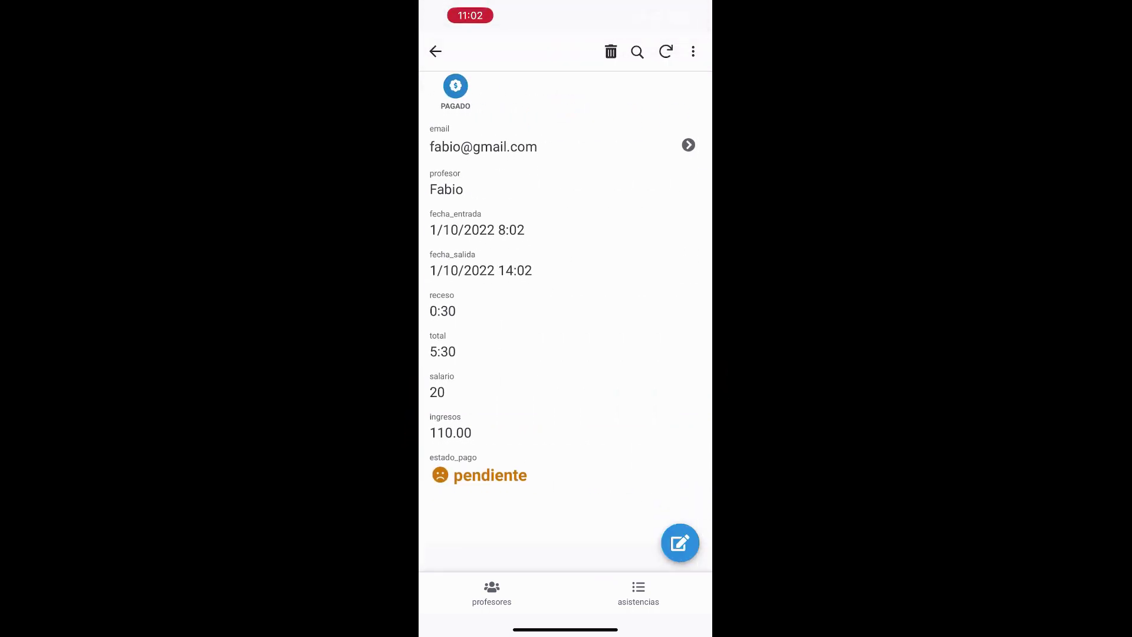
click(435, 51)
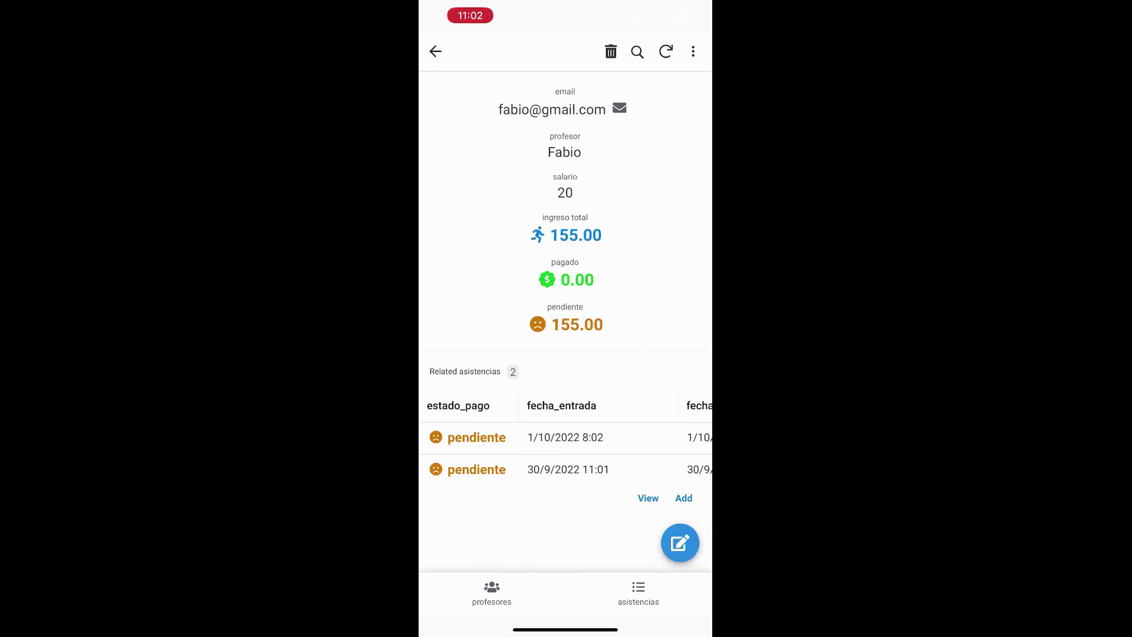
scroll(565, 438, right, 3)
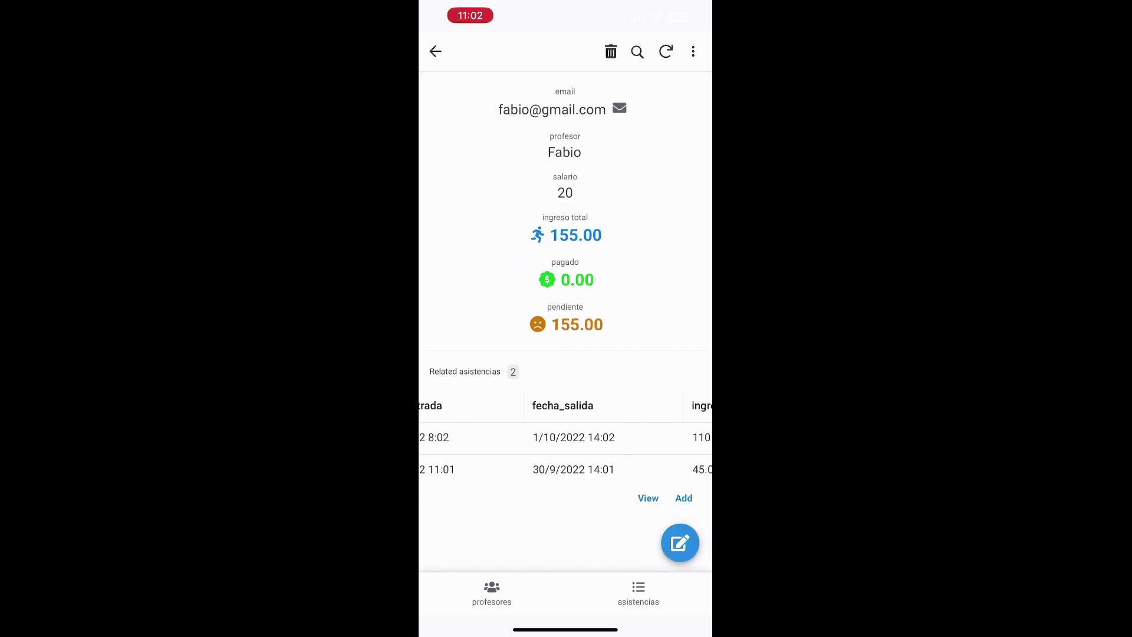
scroll(565, 453, left, 3)
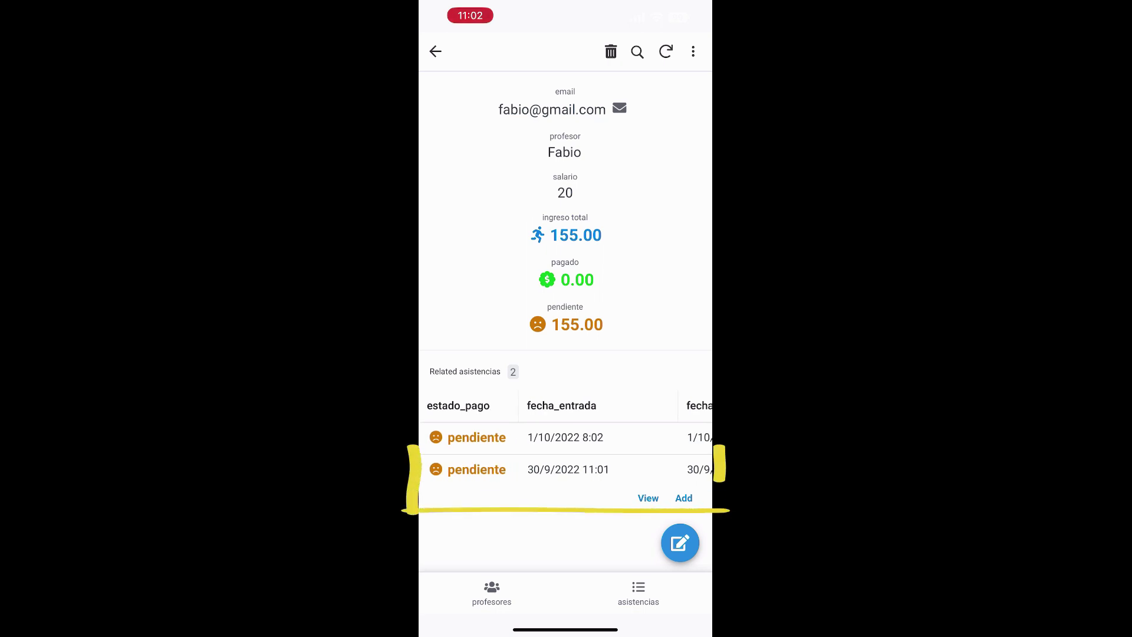
click(565, 469)
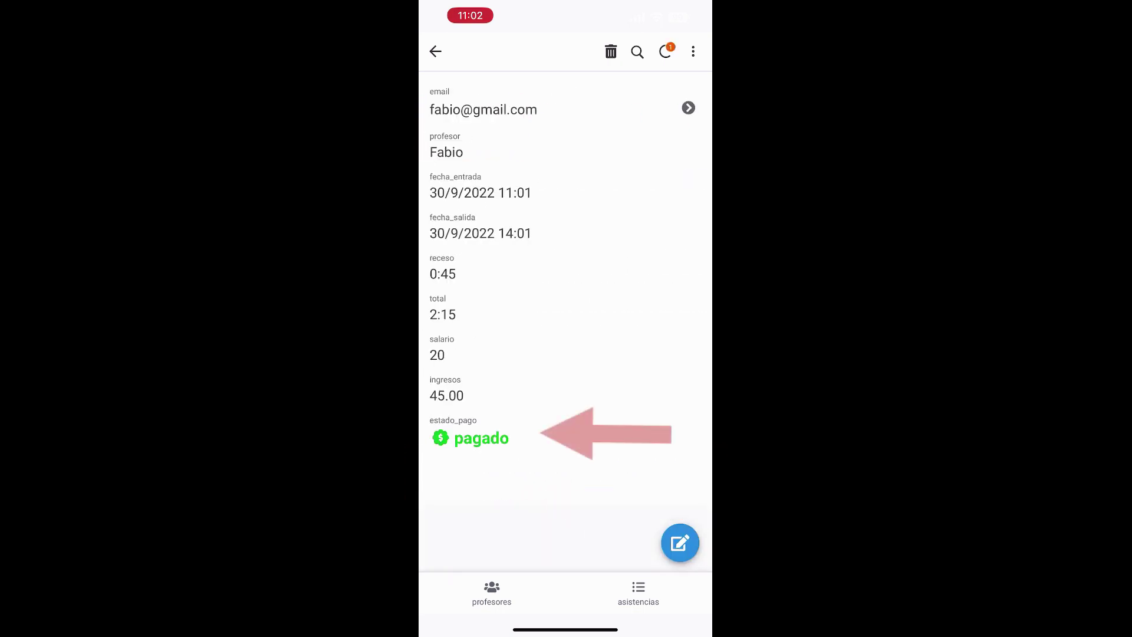
click(435, 52)
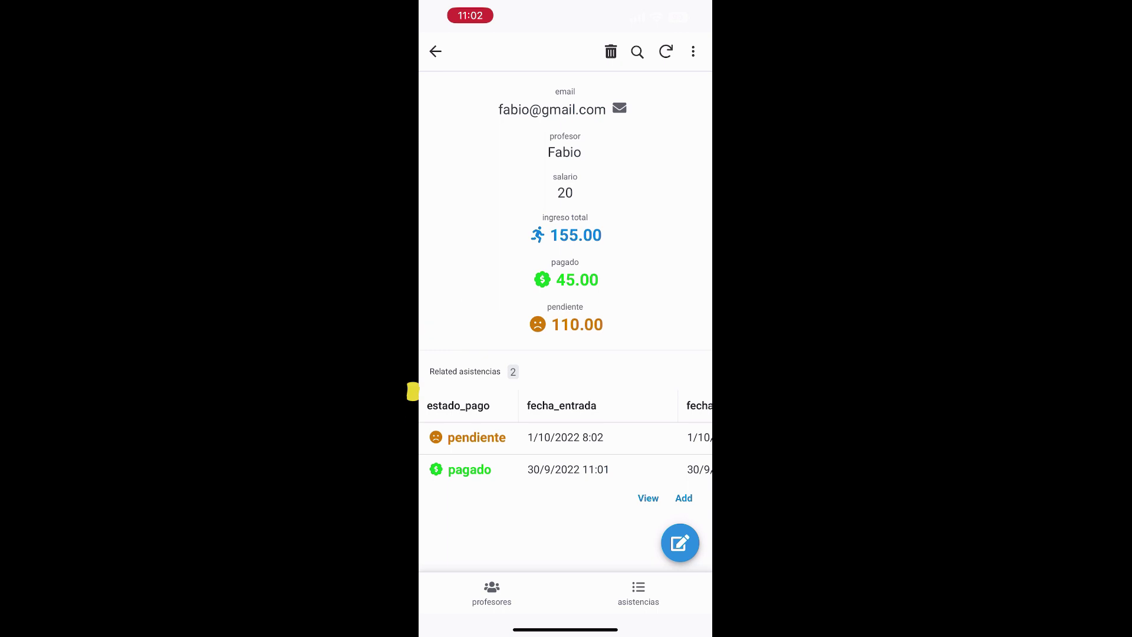
click(476, 437)
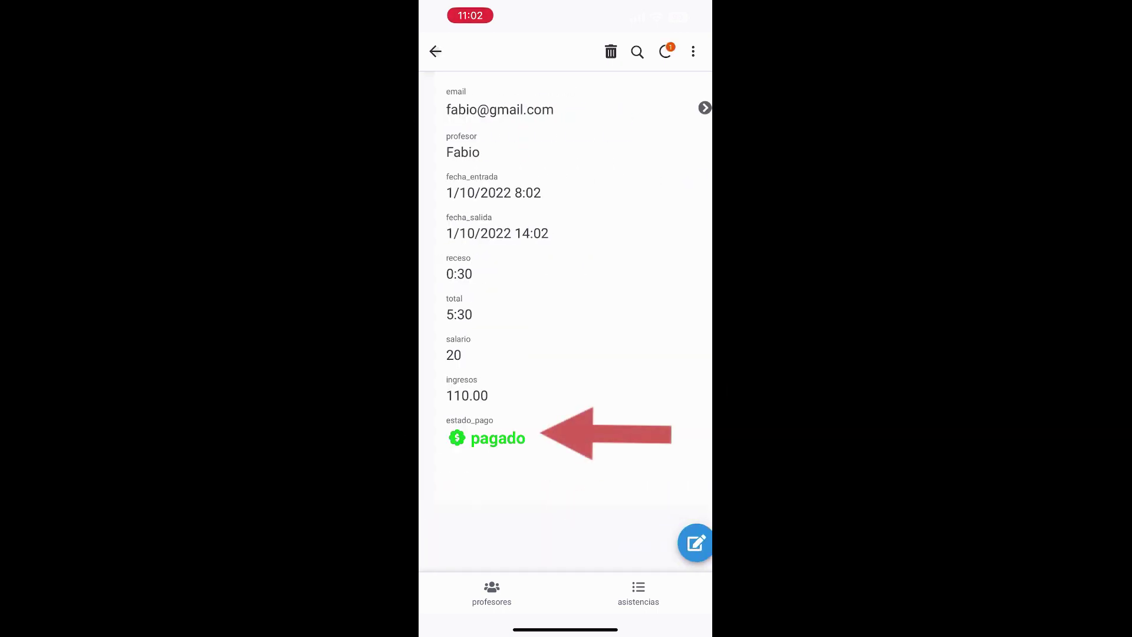
click(435, 52)
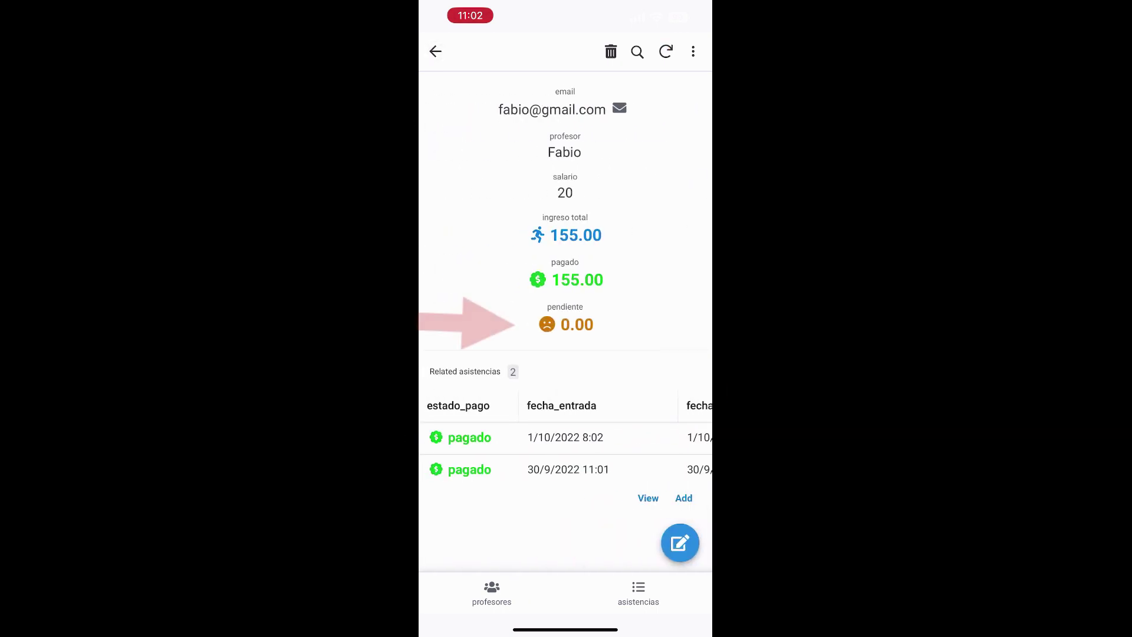
click(492, 592)
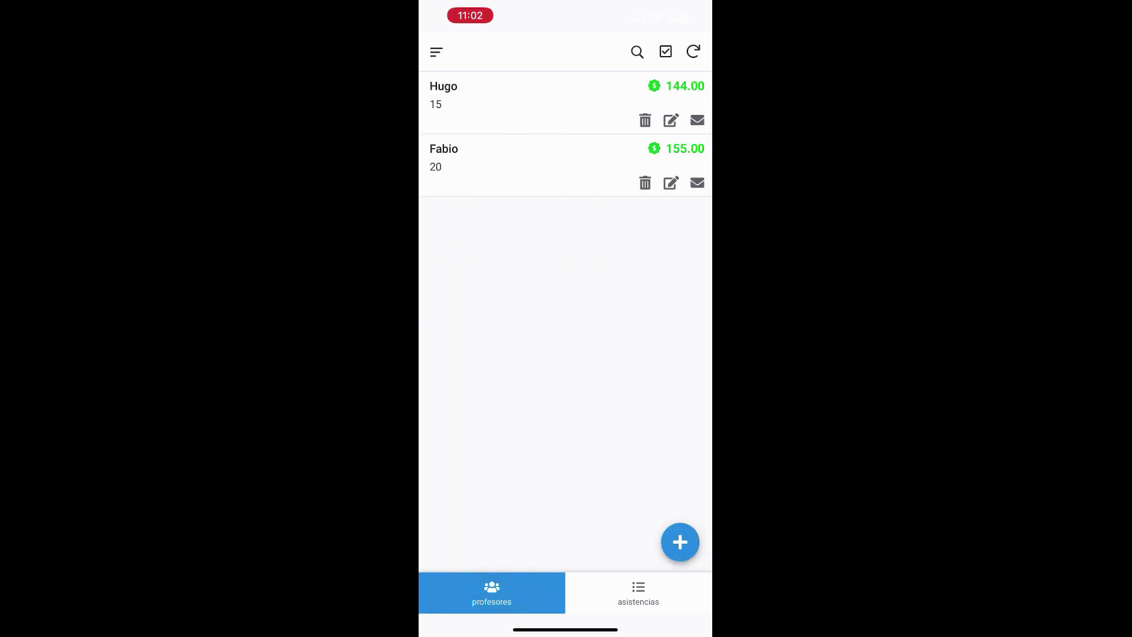
drag(678, 5, 622, 178)
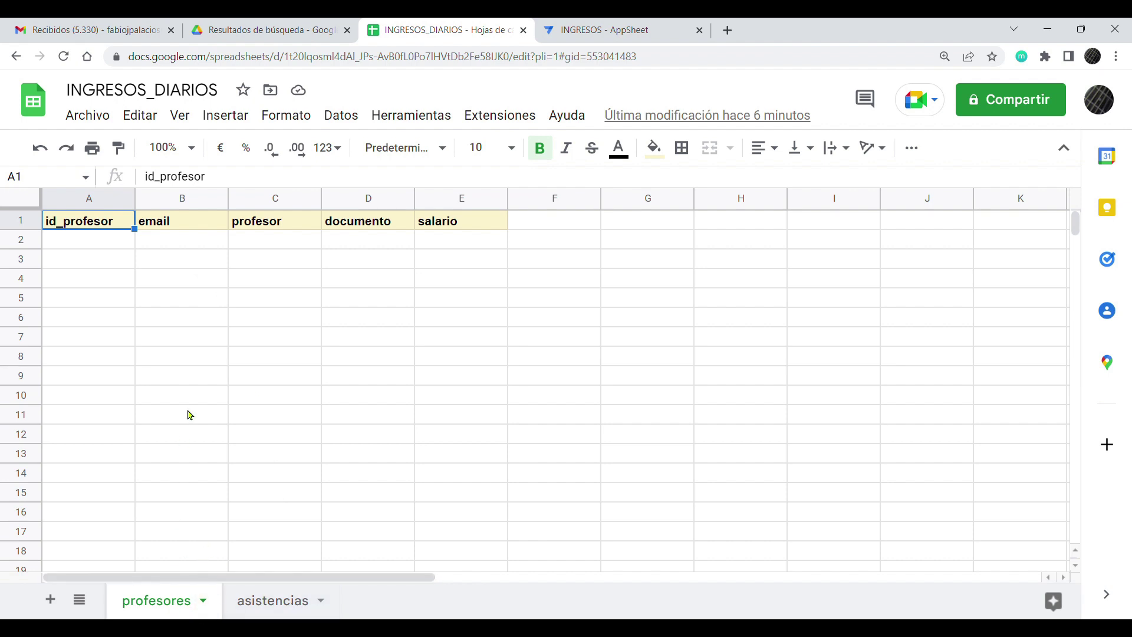
Step: Inspect the profesores headers email, profesor, documento and salario, then move to asistencias
click(191, 226)
click(102, 227)
click(177, 224)
click(81, 229)
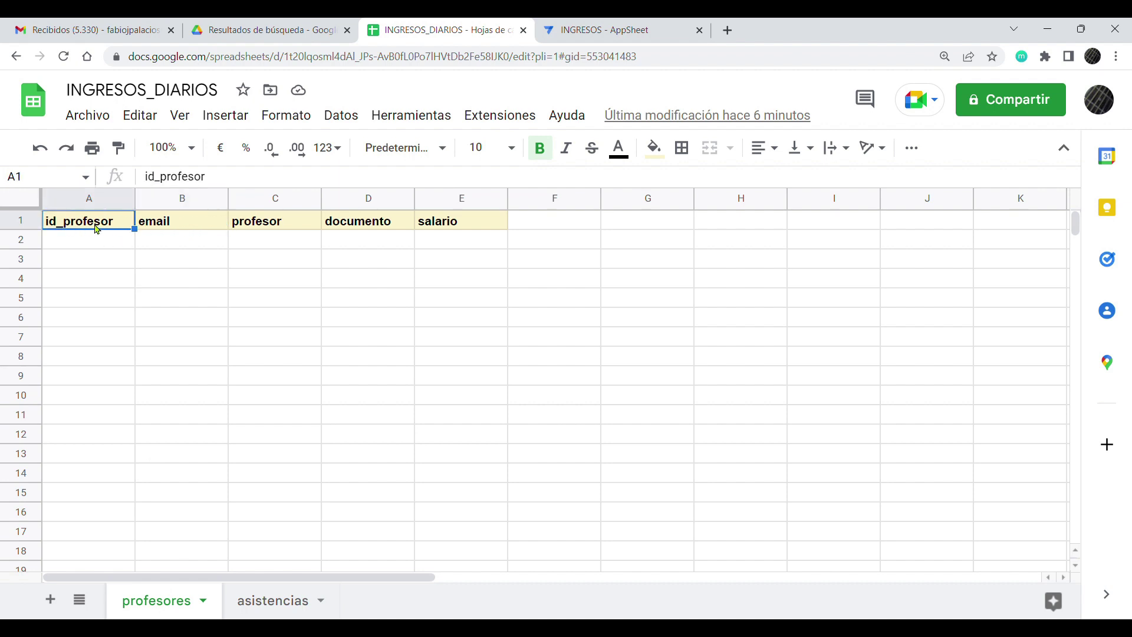
click(181, 229)
click(287, 229)
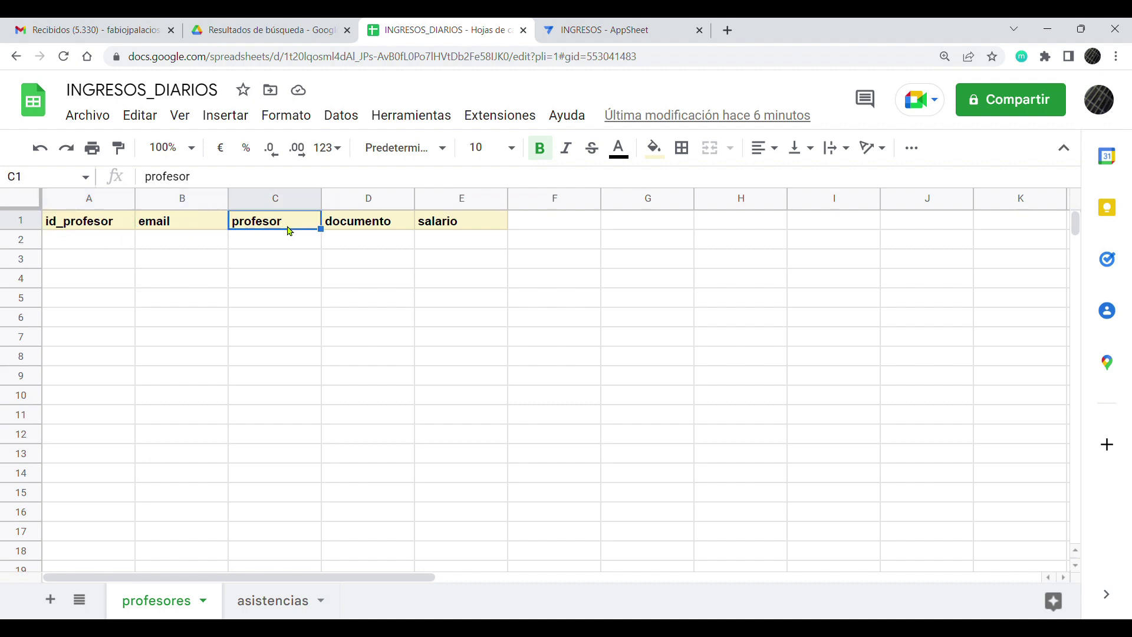
click(375, 229)
click(452, 228)
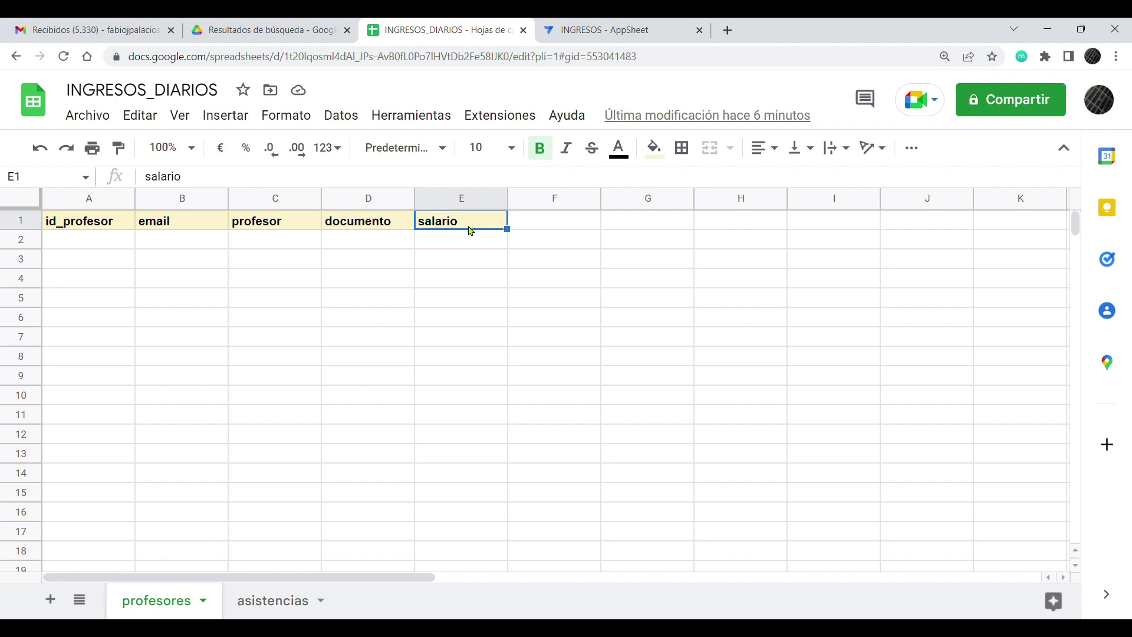
click(272, 607)
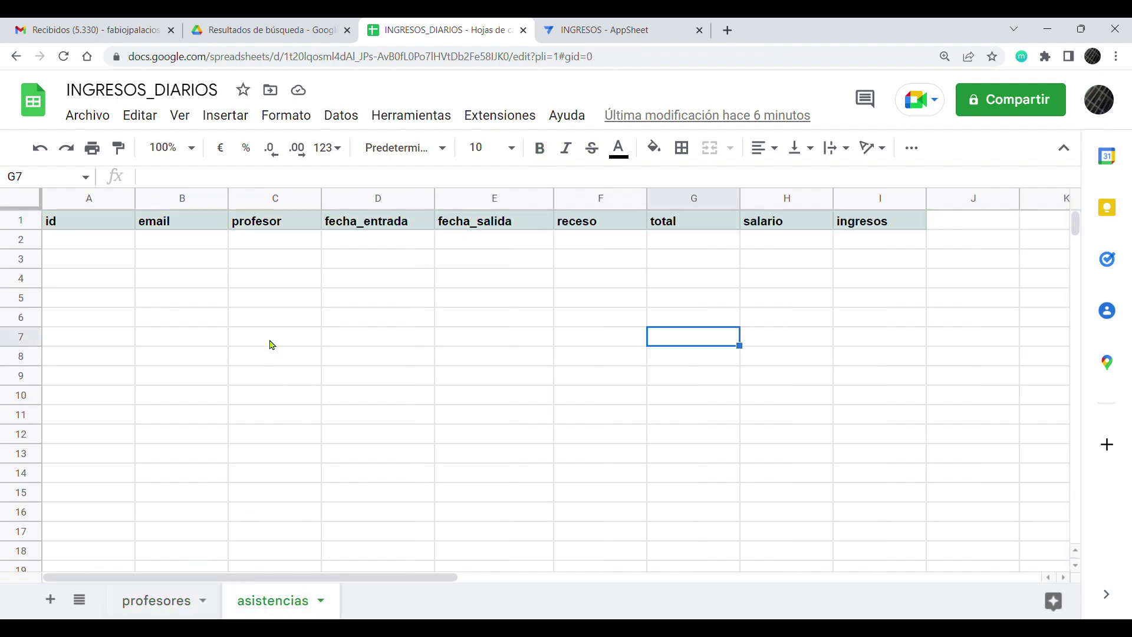
Step: Compare the email and id headers between the asistencias and profesores sheets
click(190, 228)
click(172, 603)
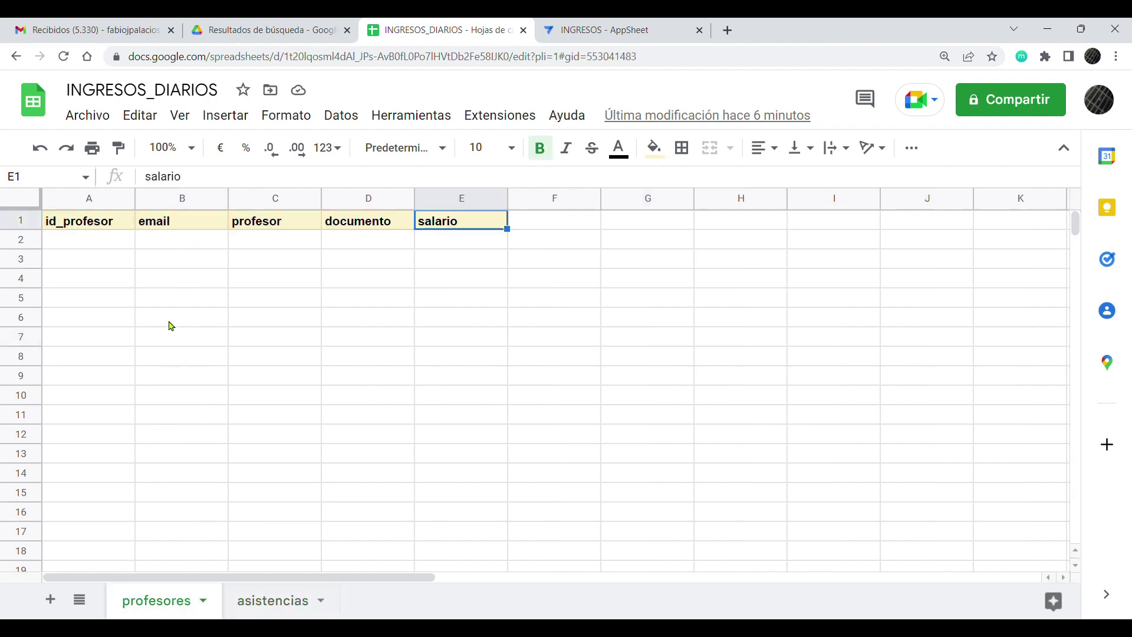
click(180, 231)
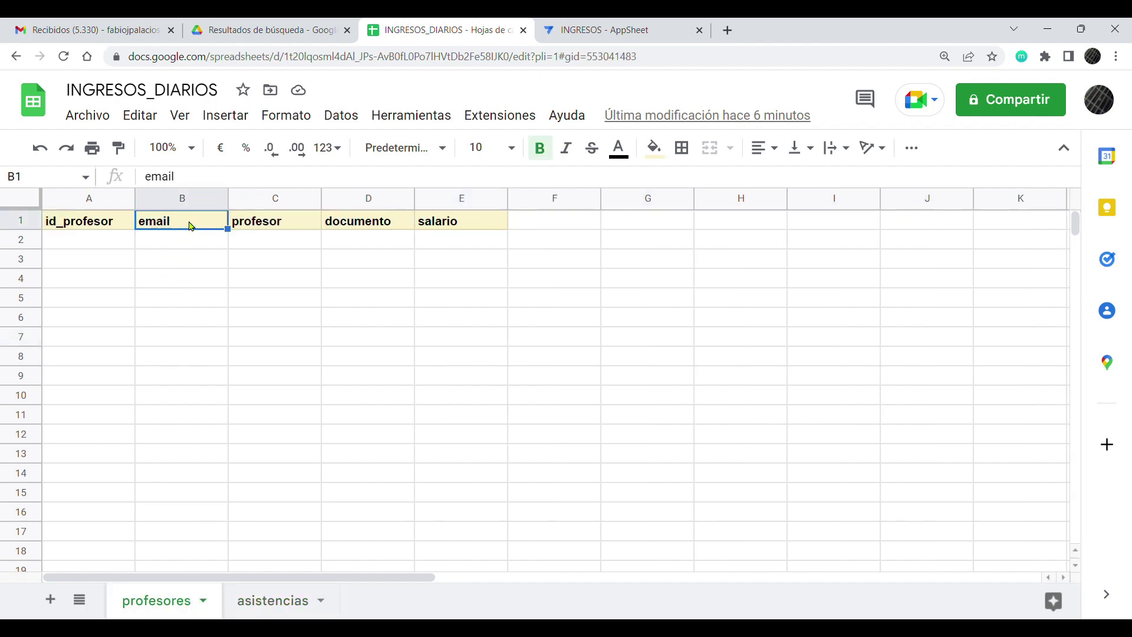
click(278, 602)
click(85, 229)
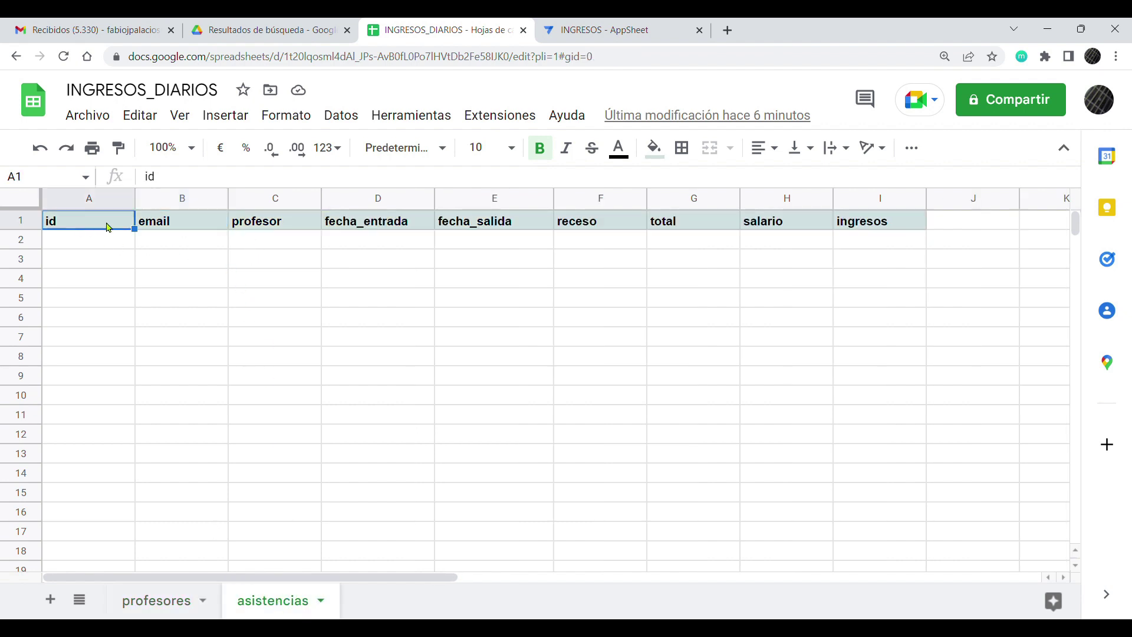
click(156, 601)
click(265, 604)
Step: Review the asistencias headers profesor, fecha_entrada, fecha_salida, receso, total and salario
click(189, 226)
click(277, 226)
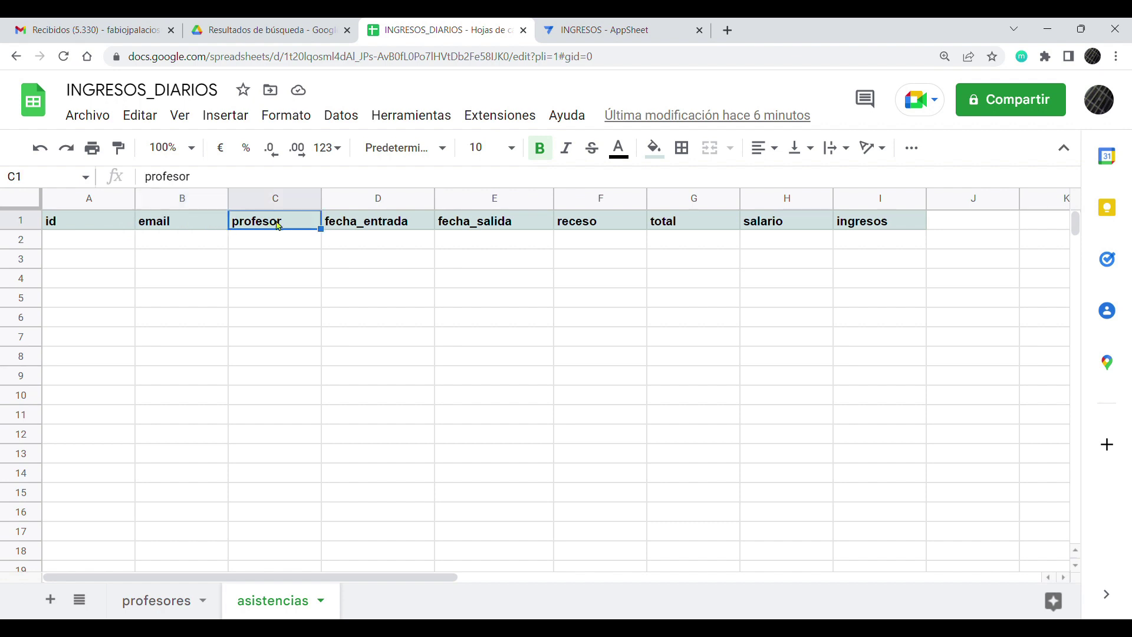
click(380, 231)
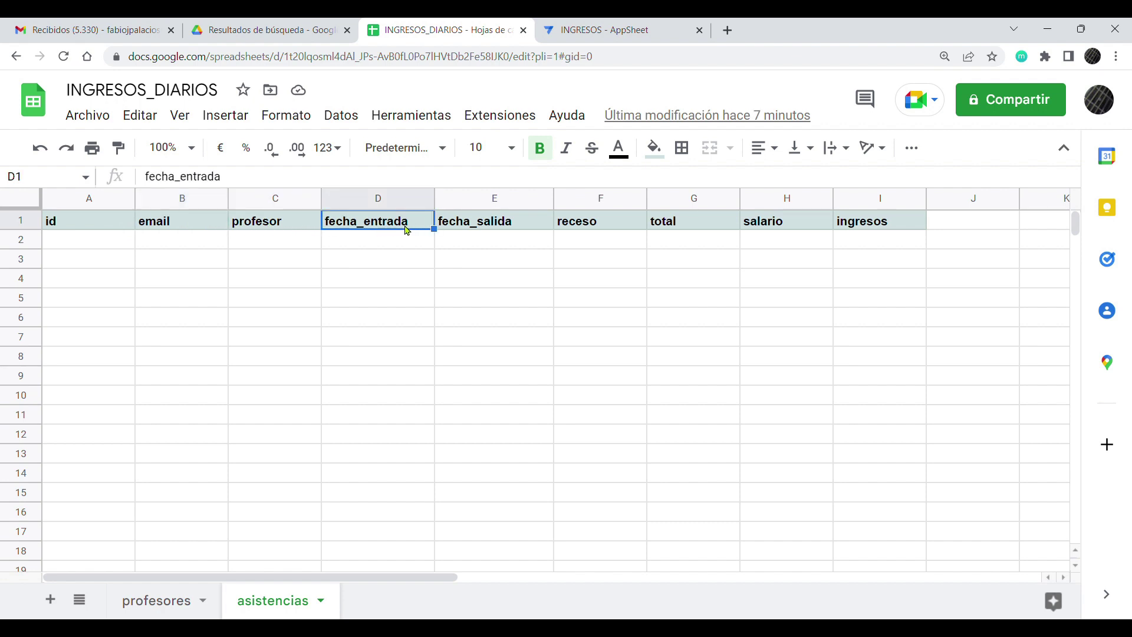
click(495, 222)
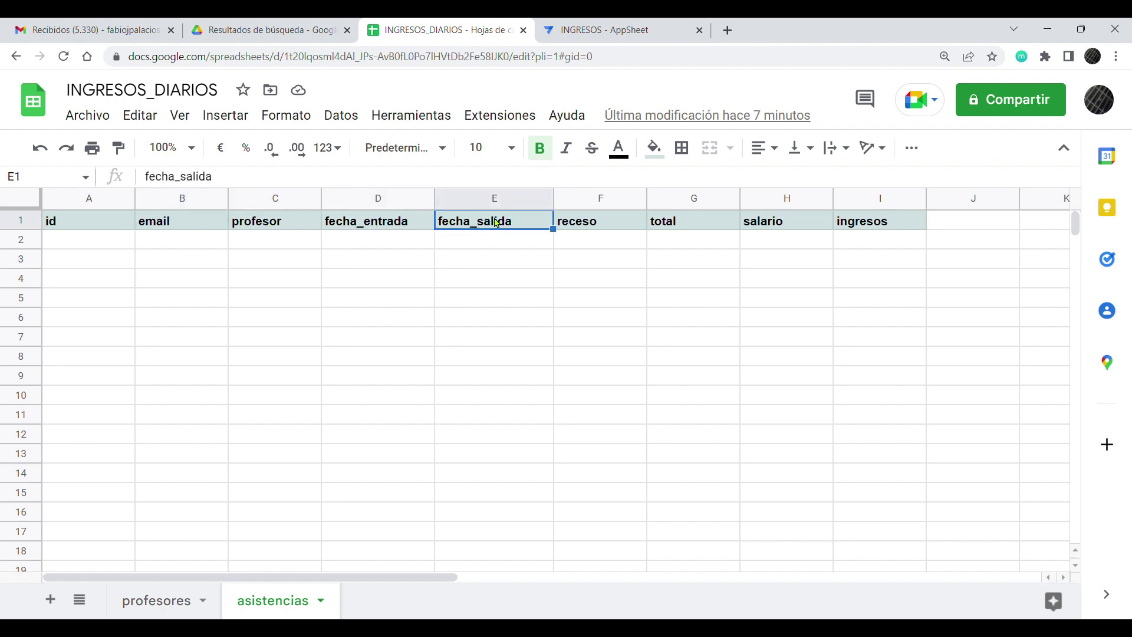
click(612, 229)
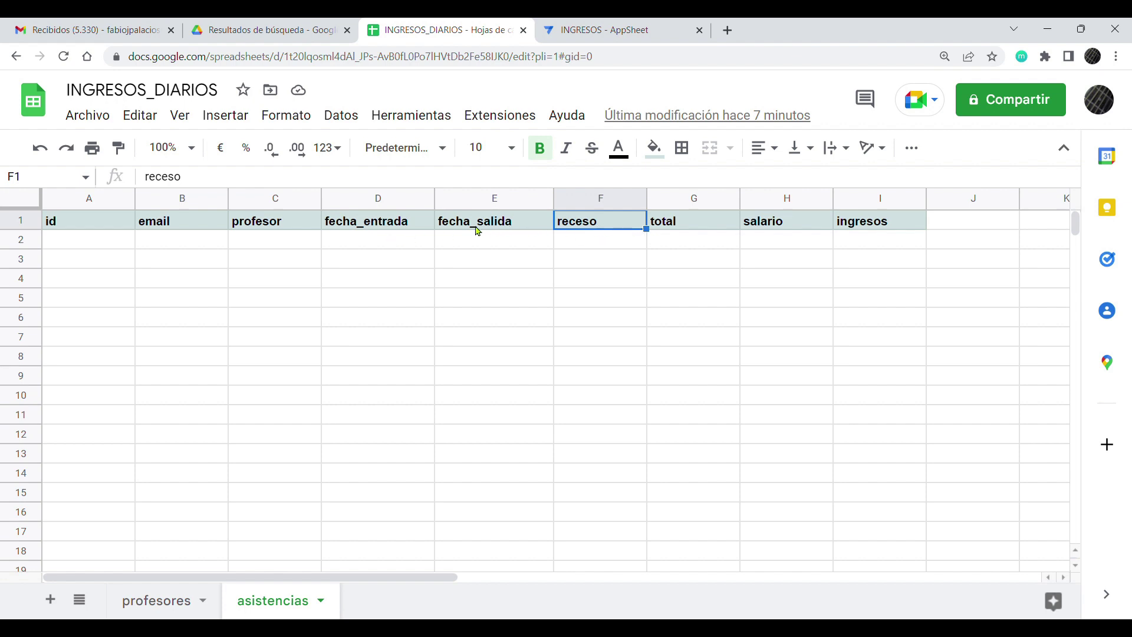
click(397, 230)
click(507, 231)
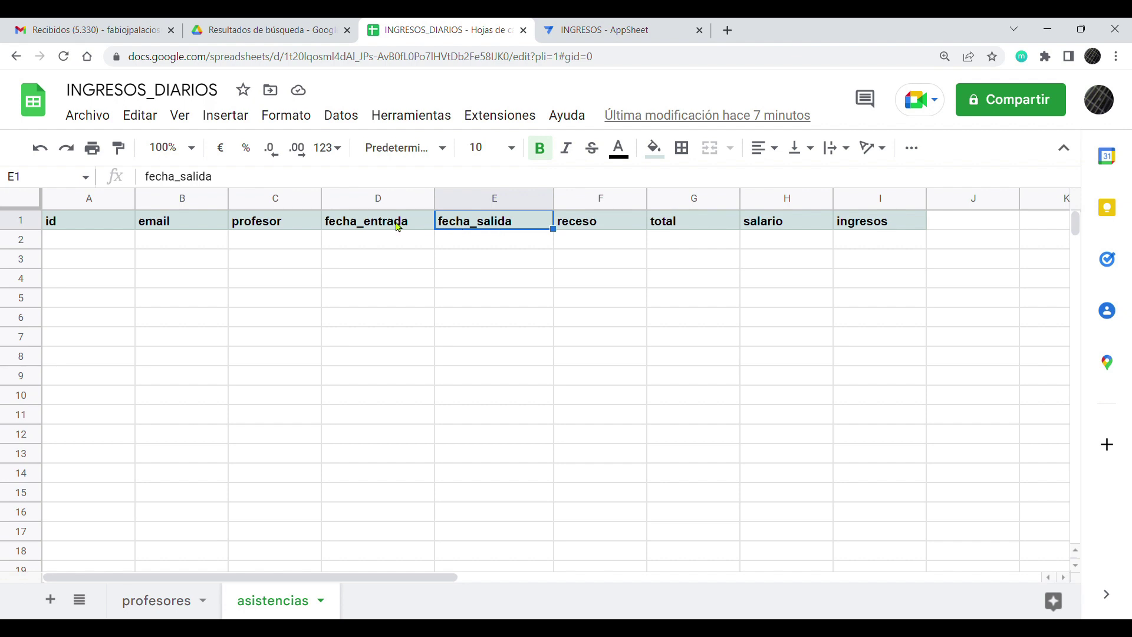
click(399, 227)
click(709, 229)
click(710, 239)
click(705, 227)
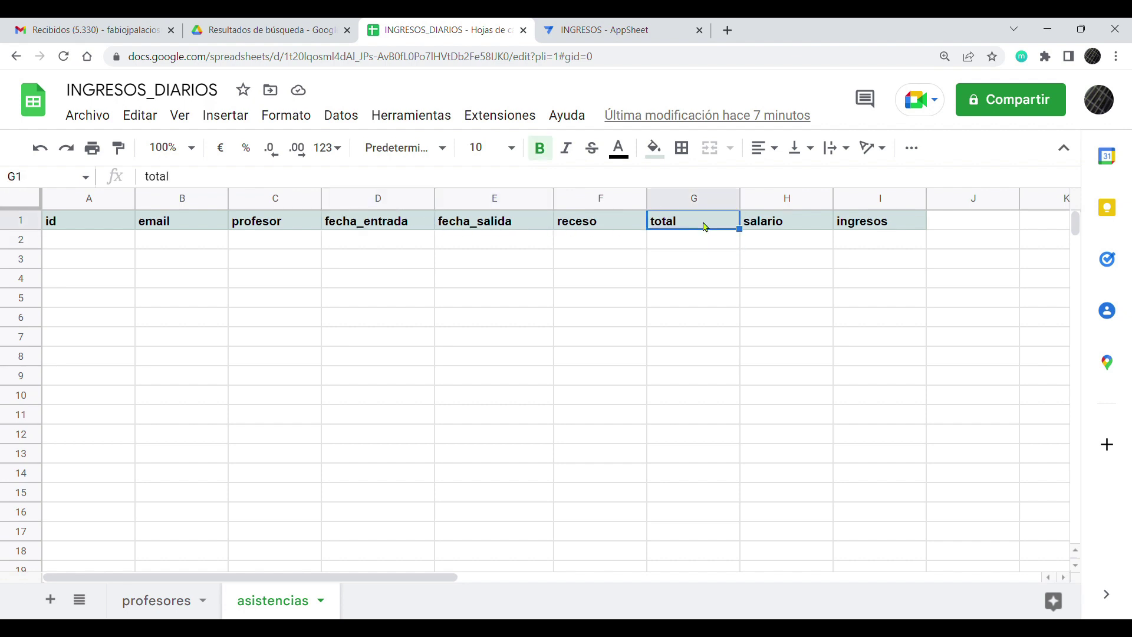
click(782, 227)
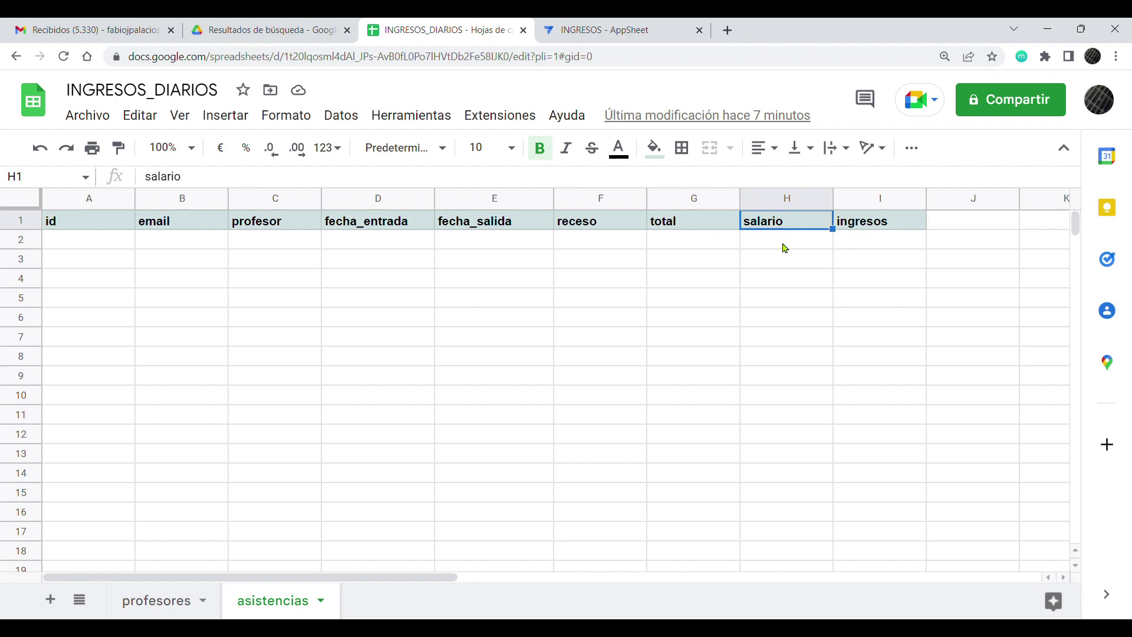
Step: Compare profesores salario with the asistencias ingresos, total and salario columns, then return to AppSheet
click(166, 602)
click(451, 227)
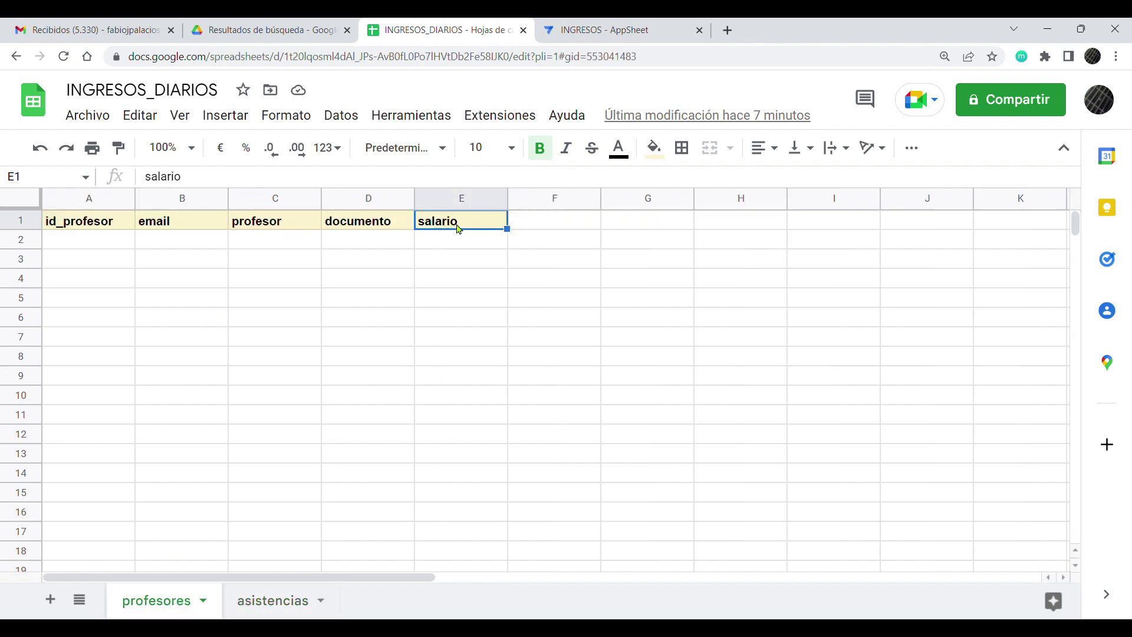
click(291, 599)
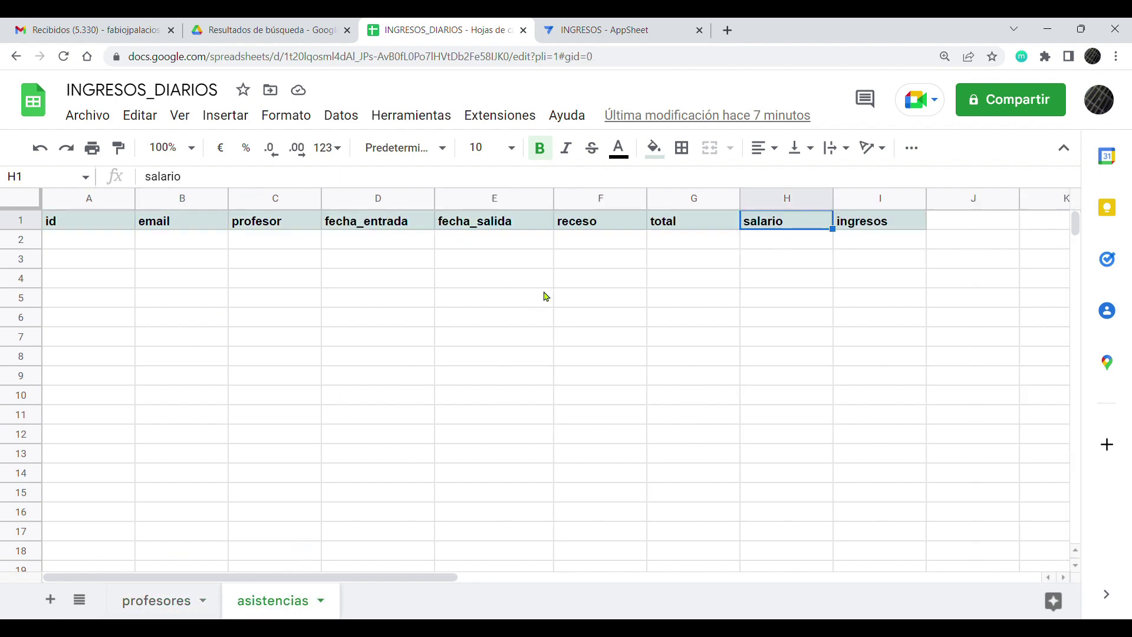
click(876, 224)
click(875, 244)
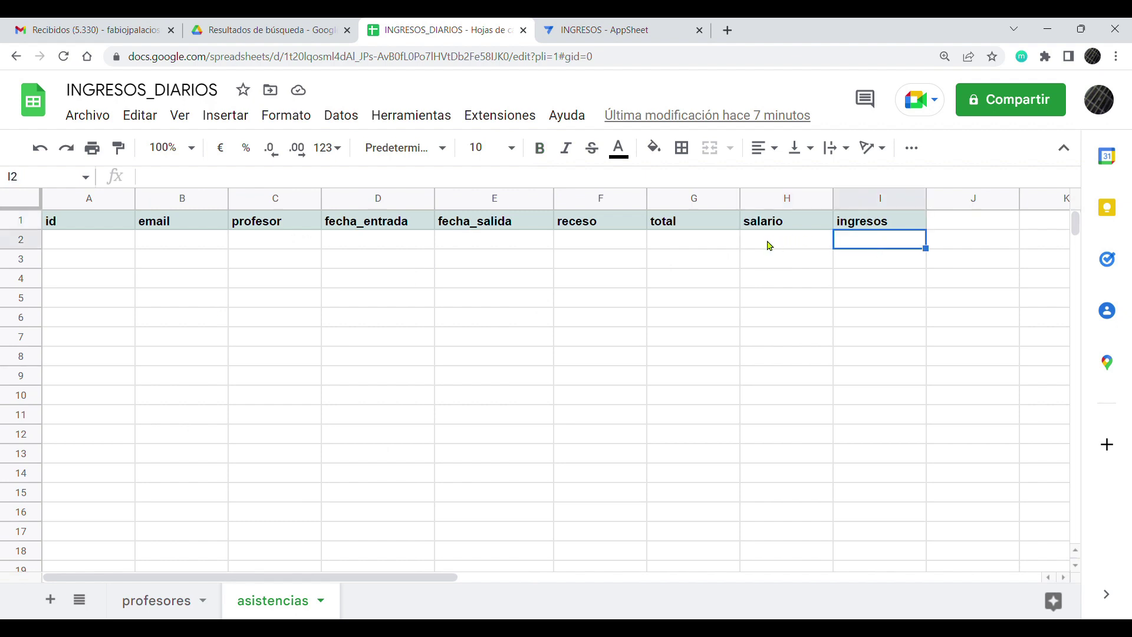
click(708, 245)
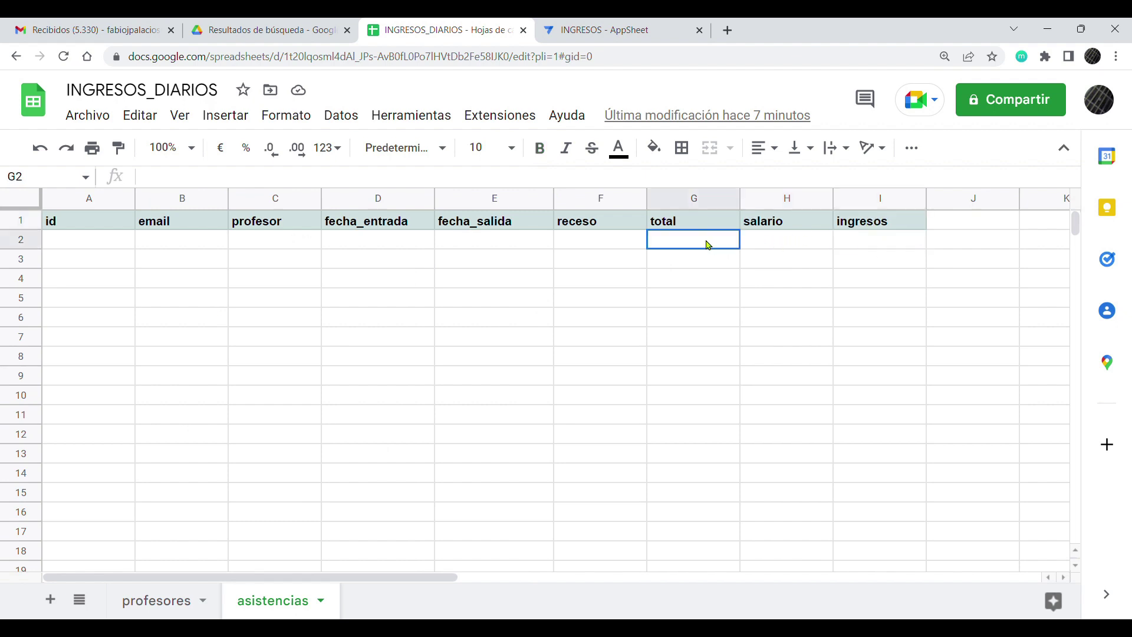
click(791, 244)
click(863, 244)
click(868, 227)
click(753, 224)
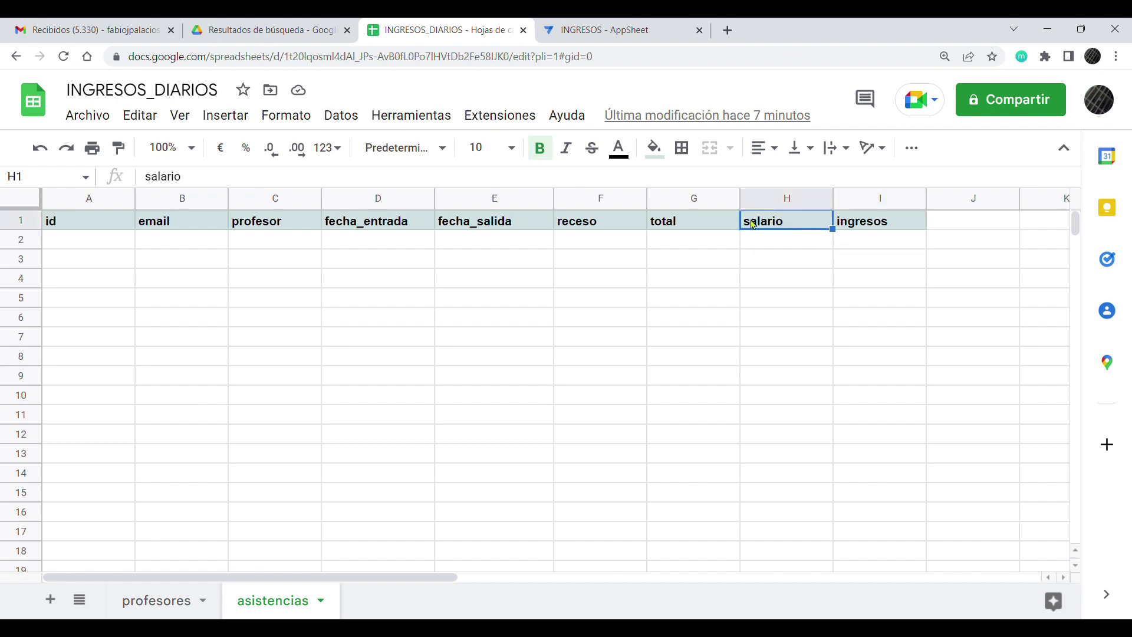
click(718, 226)
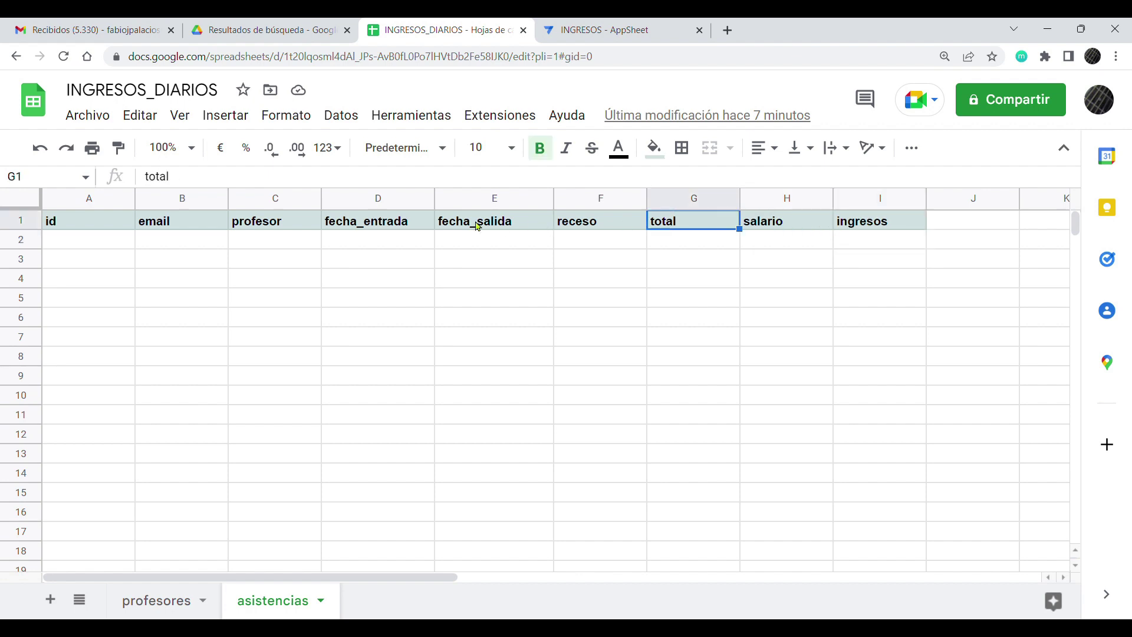
click(106, 225)
click(189, 594)
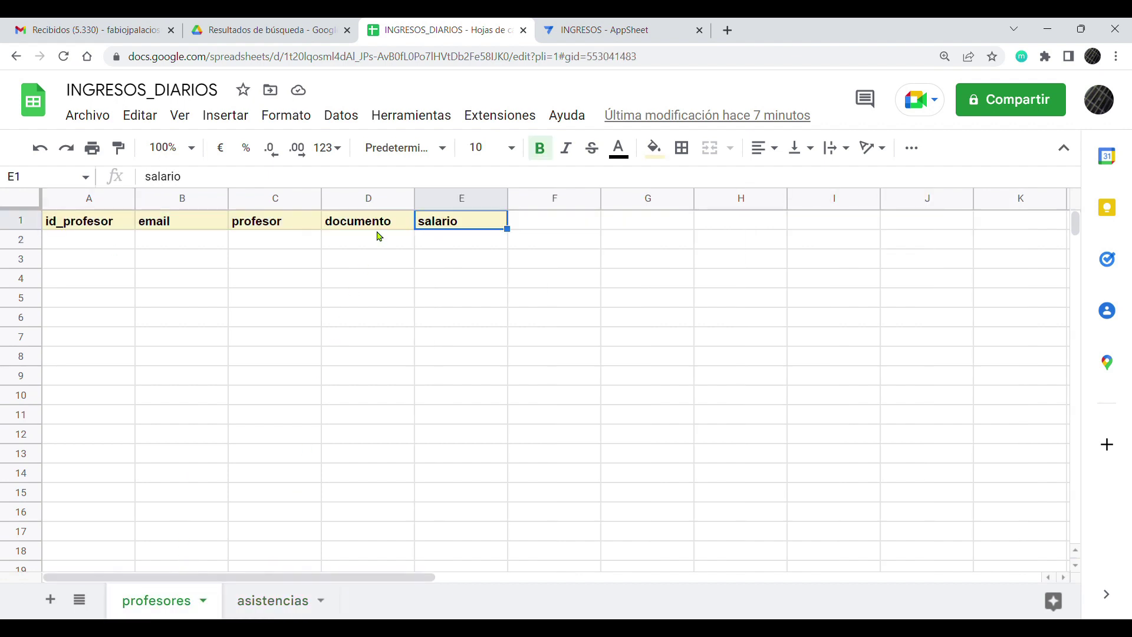
key(ctrl+Tab)
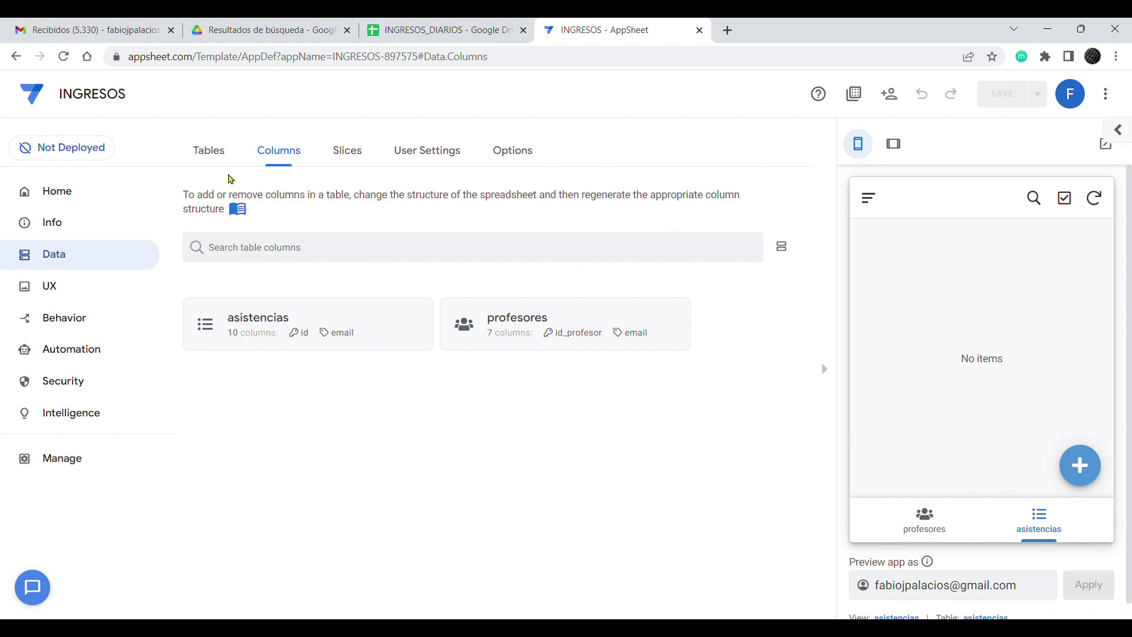
click(218, 154)
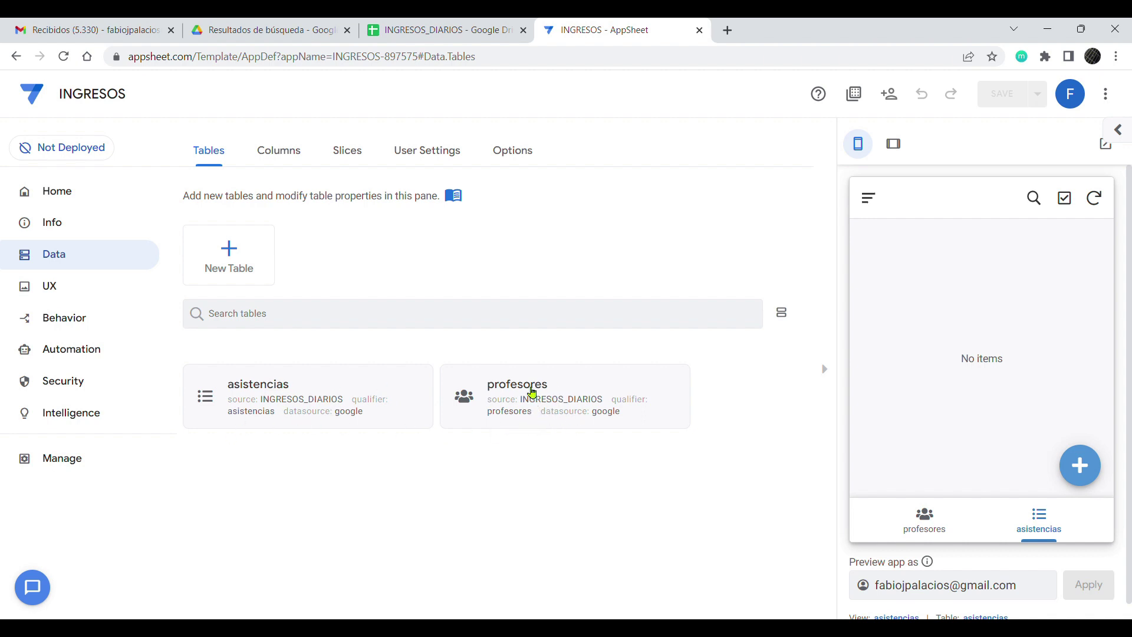
click(533, 403)
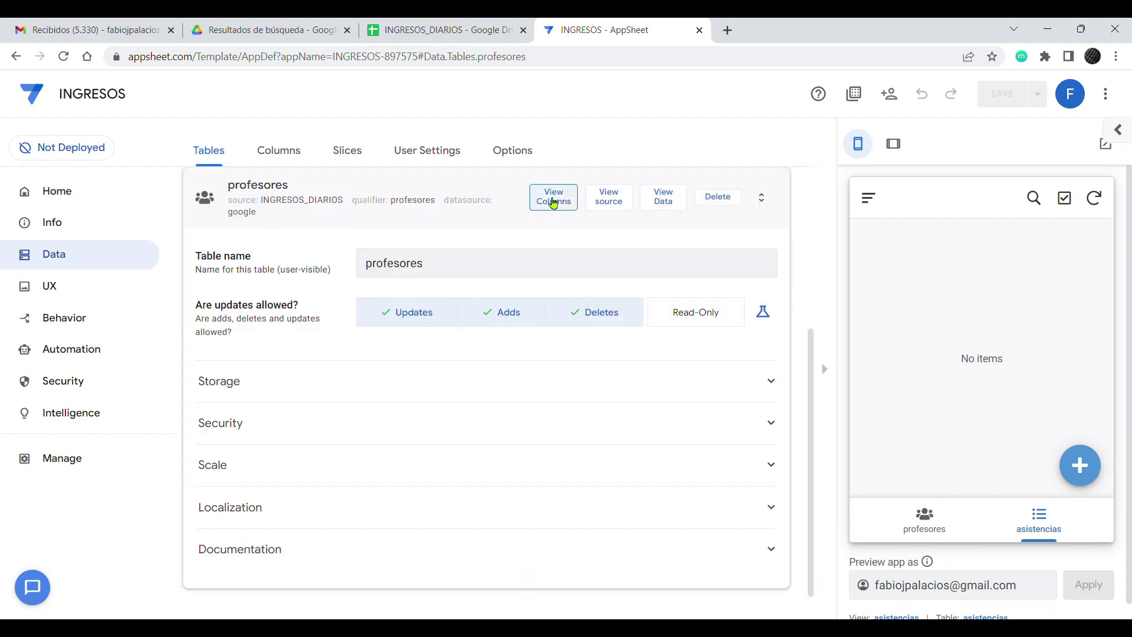
click(552, 201)
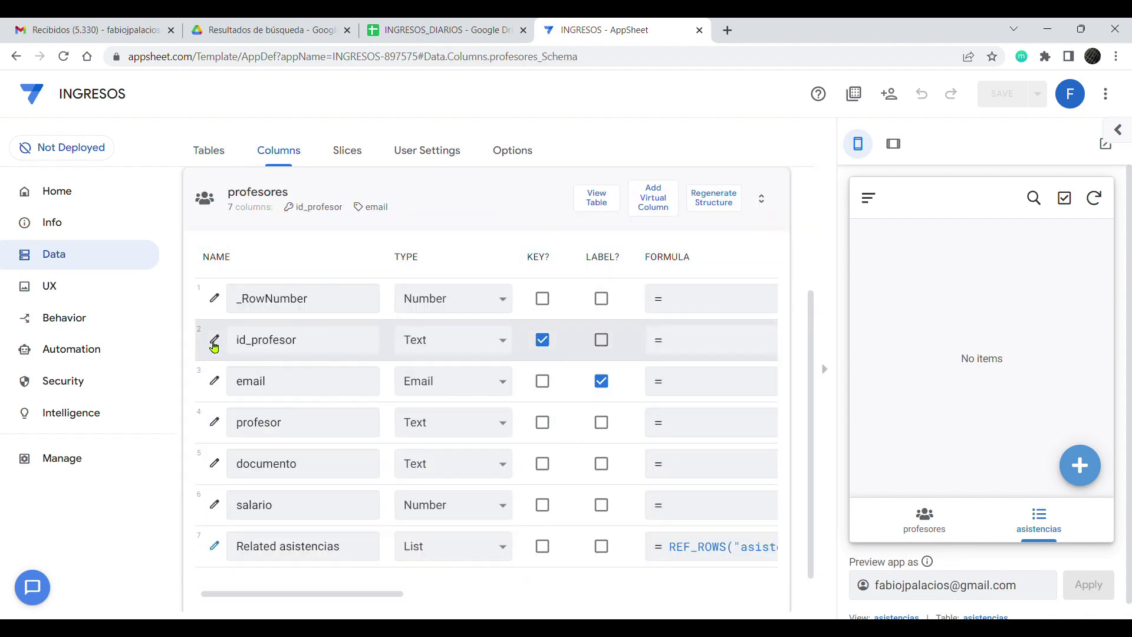
scroll(375, 601, right, 1)
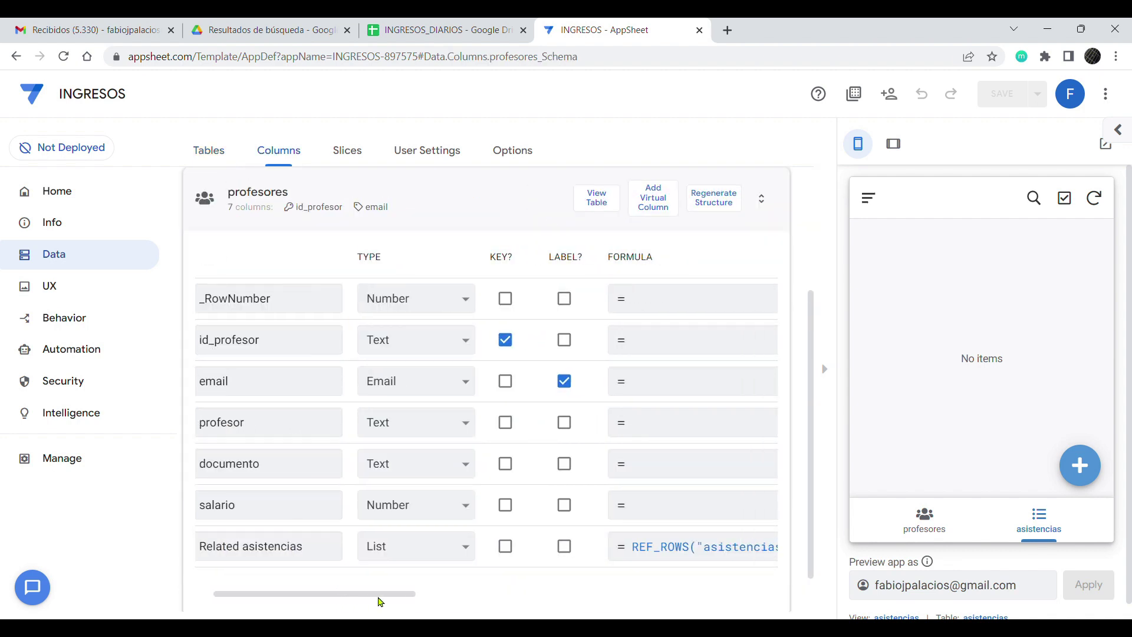
drag(373, 595, 536, 606)
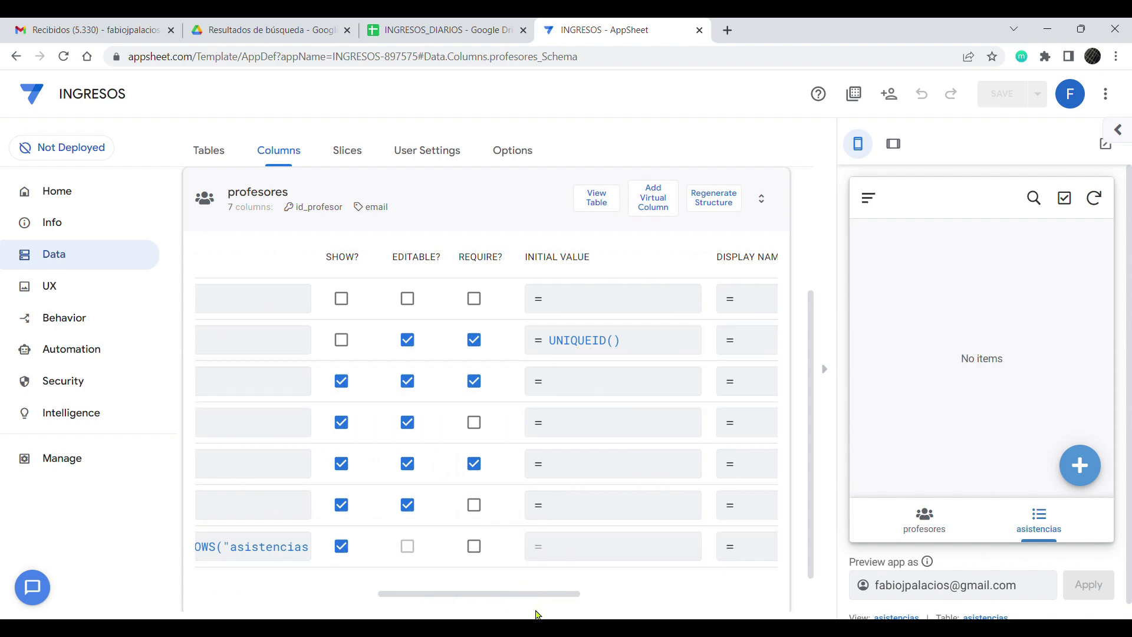
drag(541, 599, 299, 596)
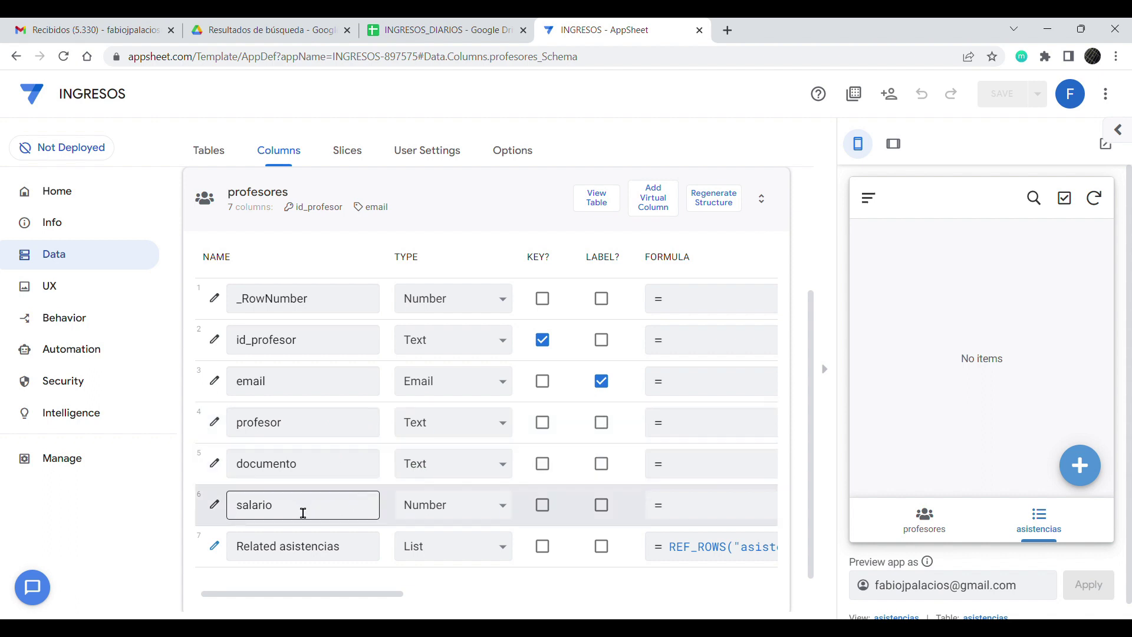
drag(283, 515, 244, 515)
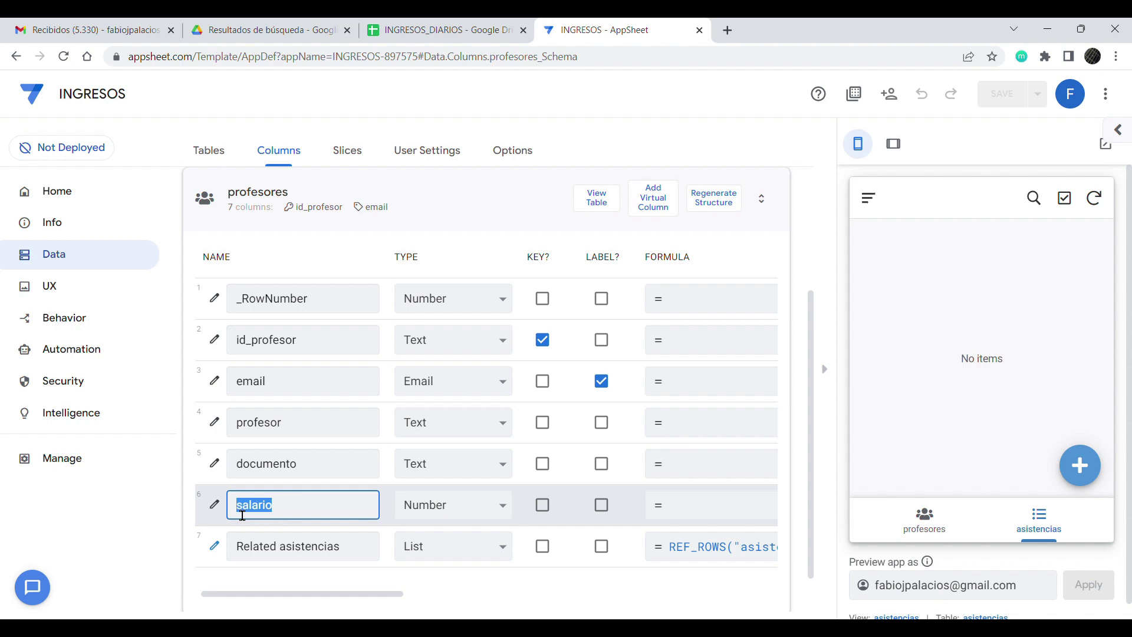
click(493, 205)
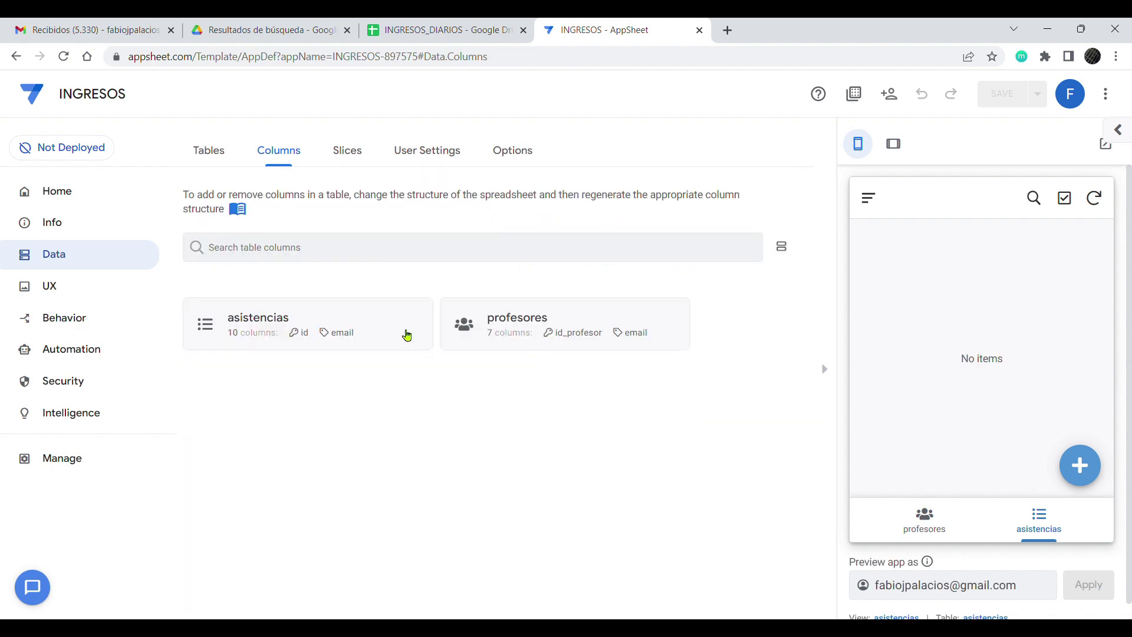
Step: Confirm the asistencias email column is a Ref to source table profesores with Is a part of? checked
click(281, 334)
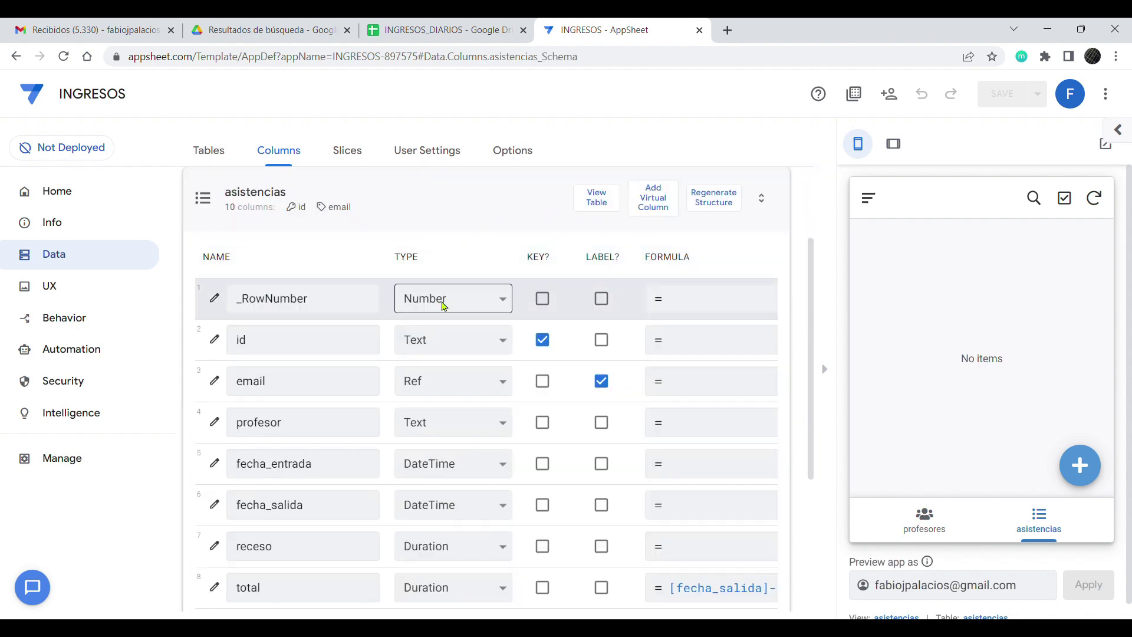
scroll(277, 347, down, 2)
click(248, 276)
double_click(244, 276)
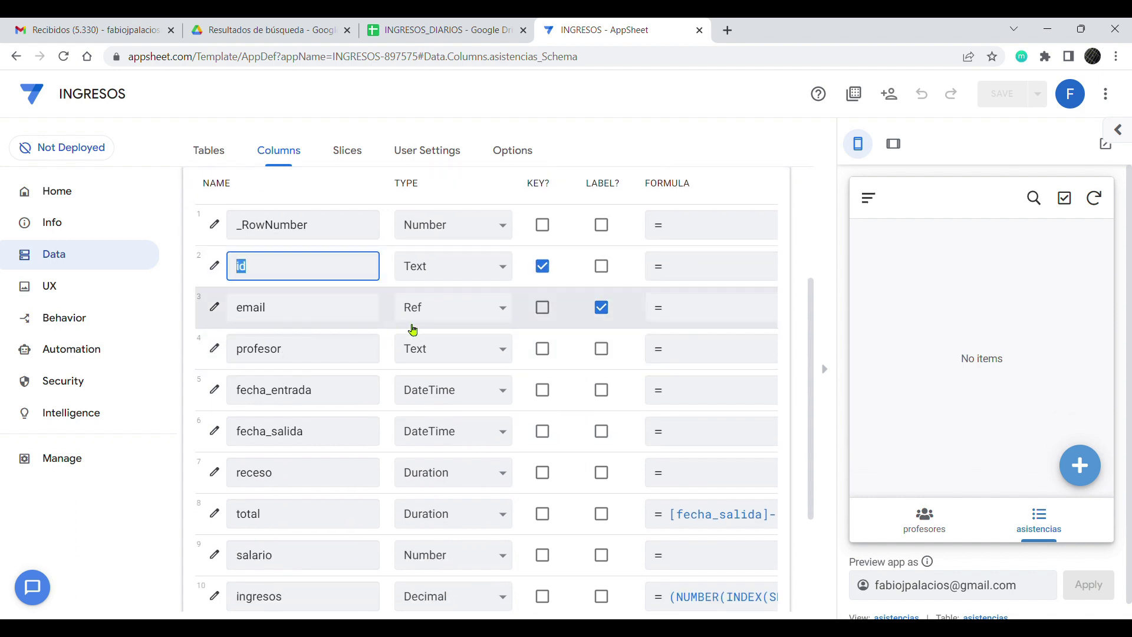
click(214, 307)
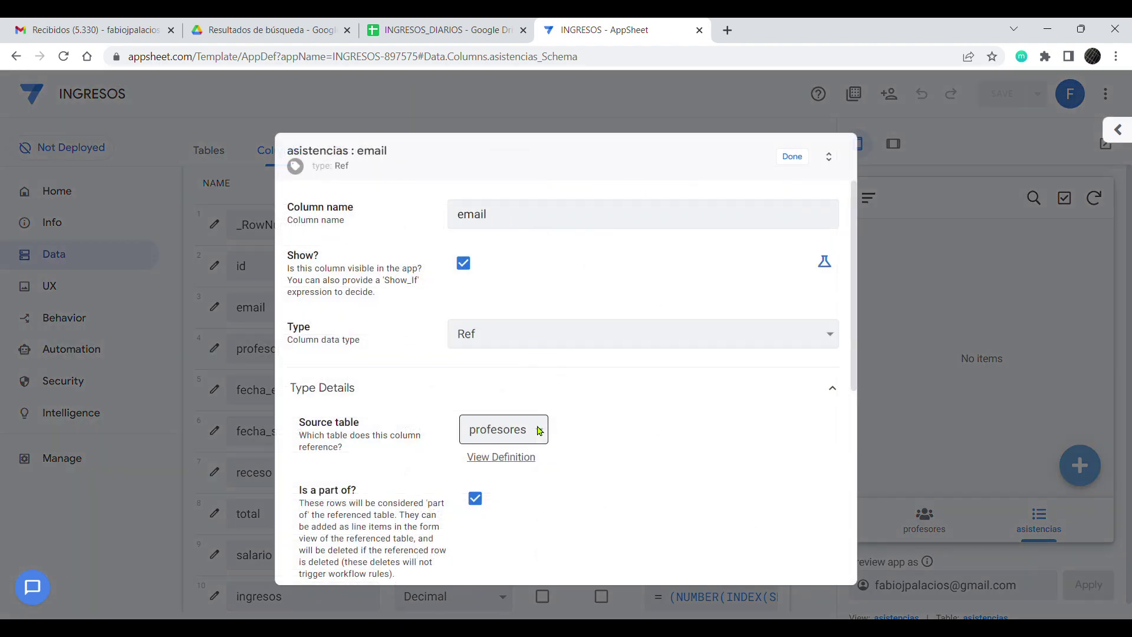
drag(299, 424, 369, 426)
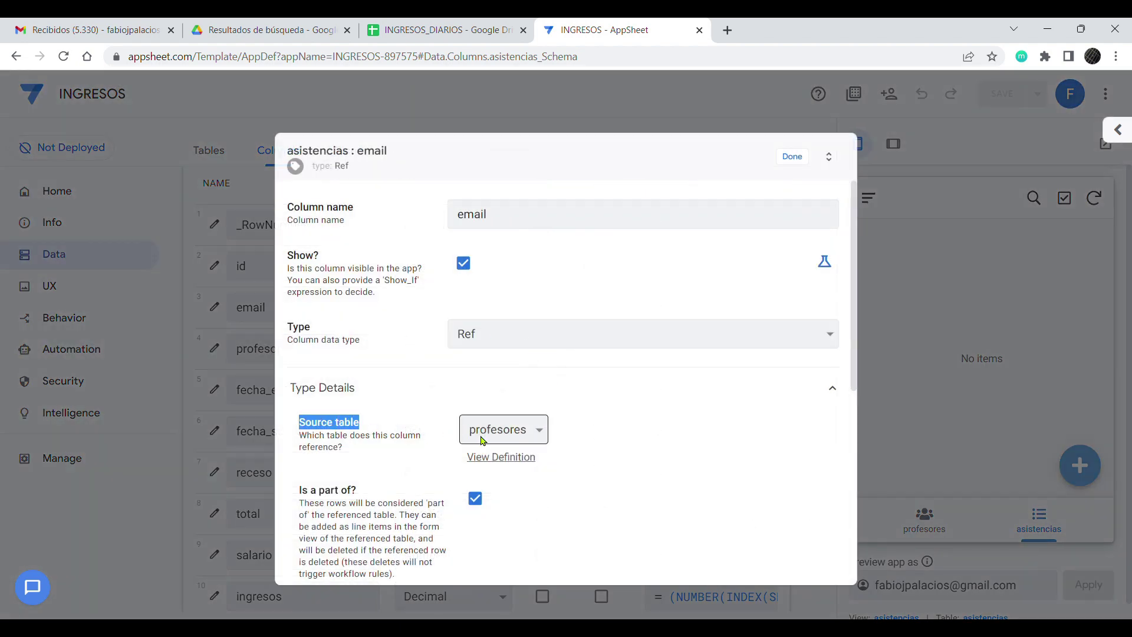
drag(301, 495, 371, 495)
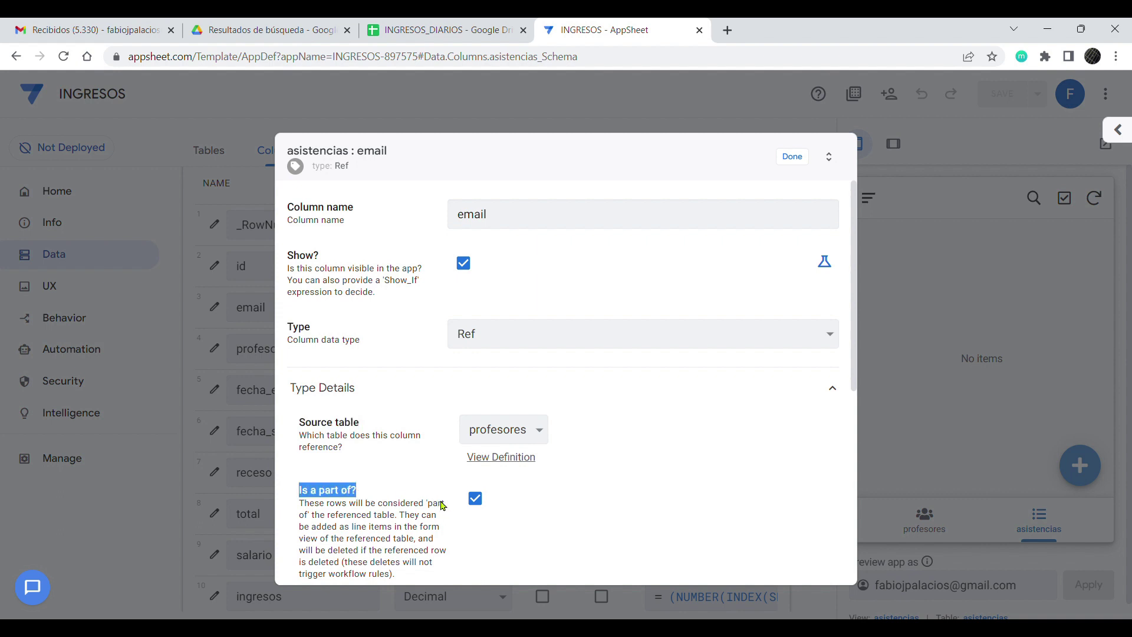
click(792, 156)
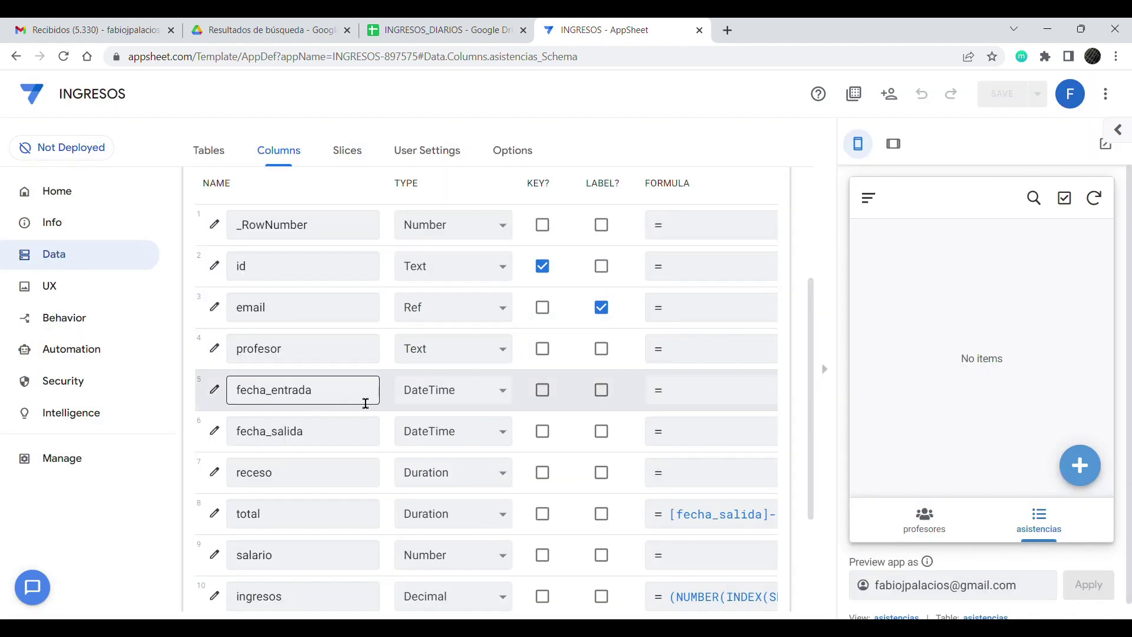
Step: Give the profesor column the Auto Compute initial value [email].[profesor] and save it
click(215, 349)
scroll(418, 412, down, 3)
click(331, 420)
drag(297, 519, 468, 518)
click(513, 530)
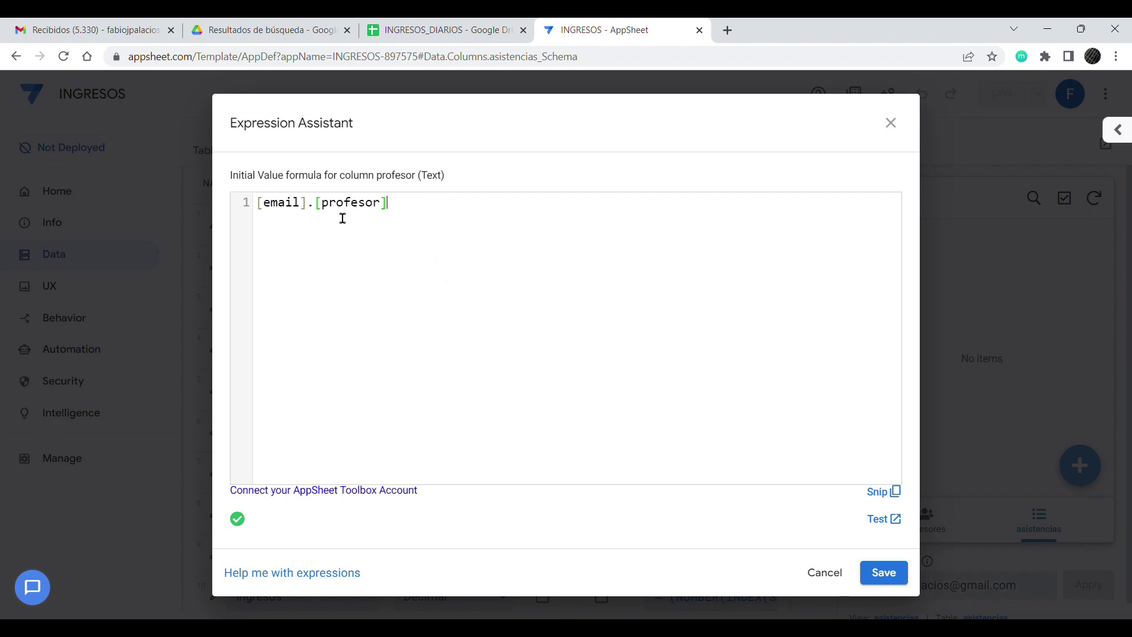
drag(412, 213, 262, 213)
click(413, 218)
drag(402, 213, 323, 213)
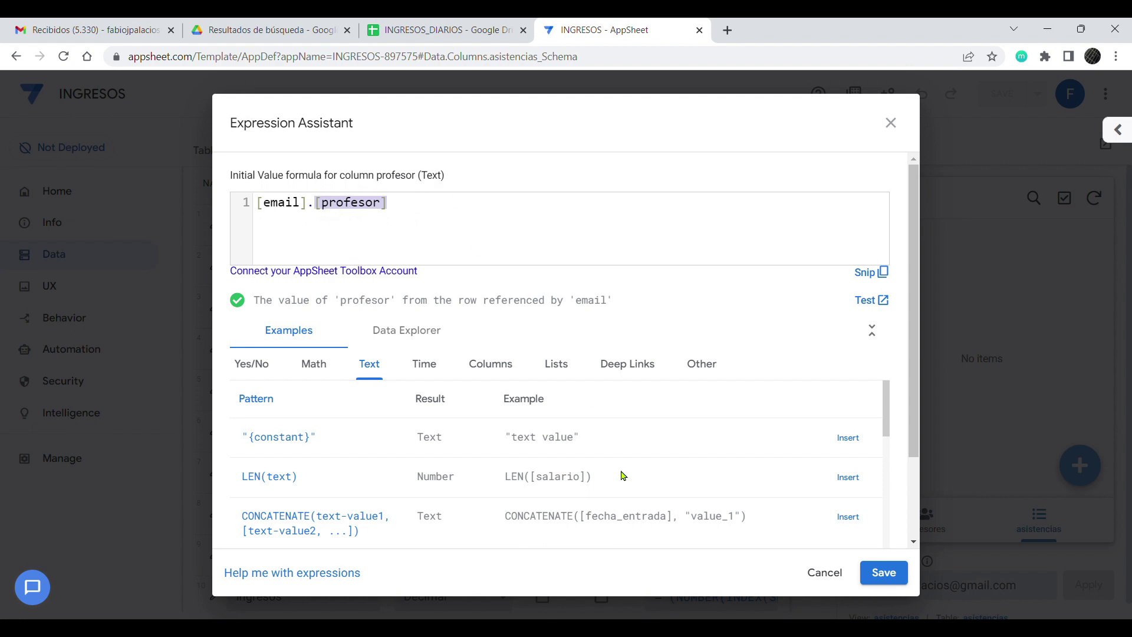
click(882, 572)
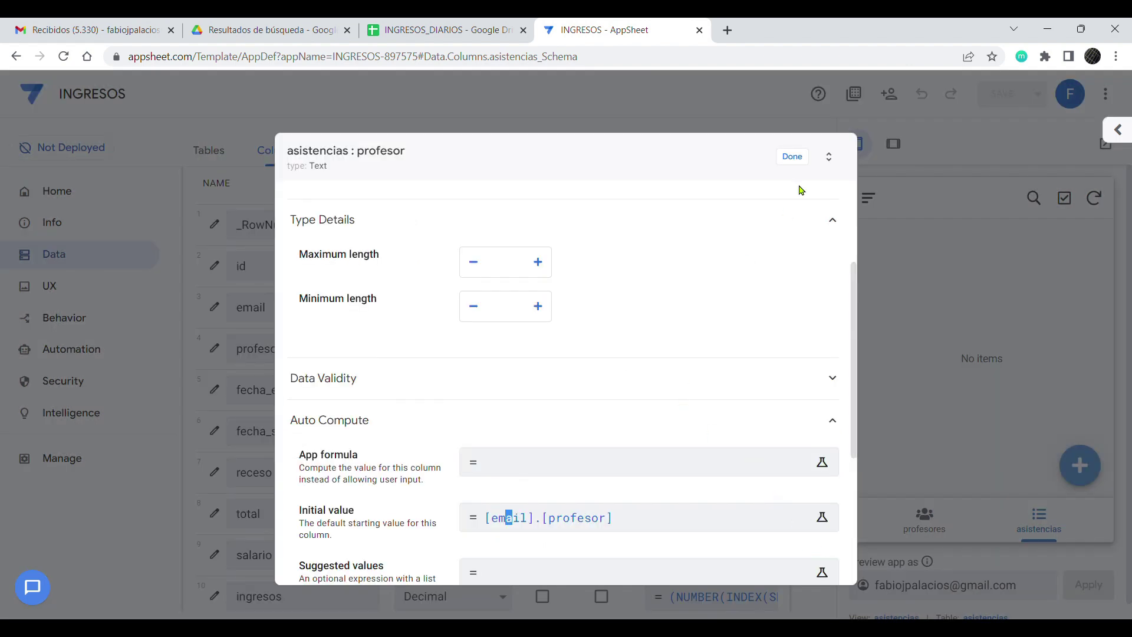
click(802, 165)
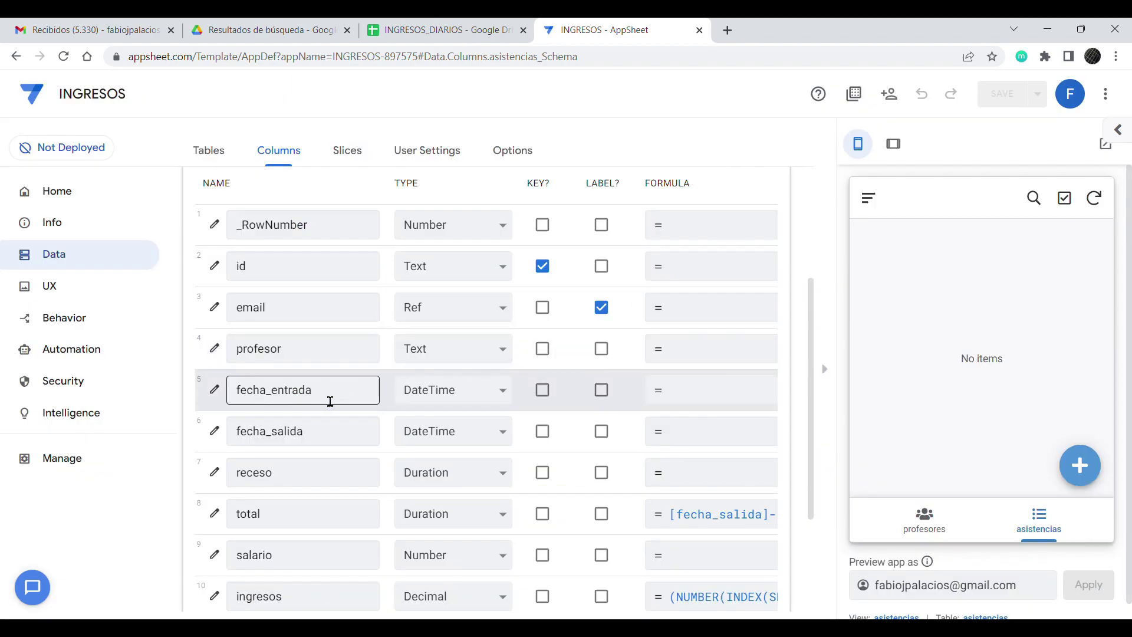
click(214, 391)
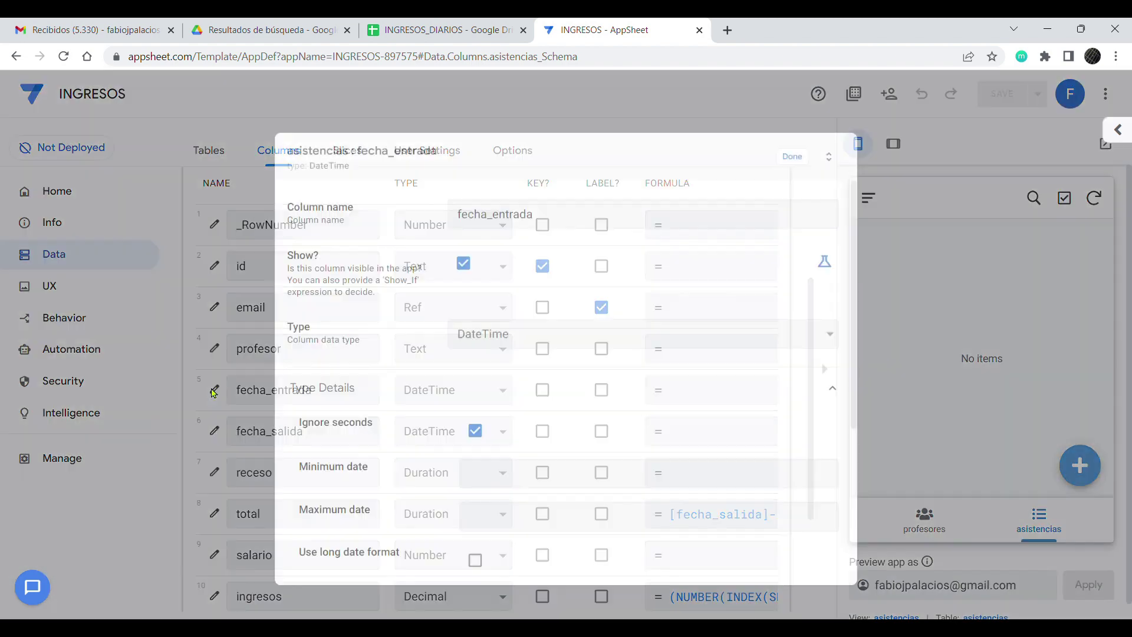
triple_click(307, 427)
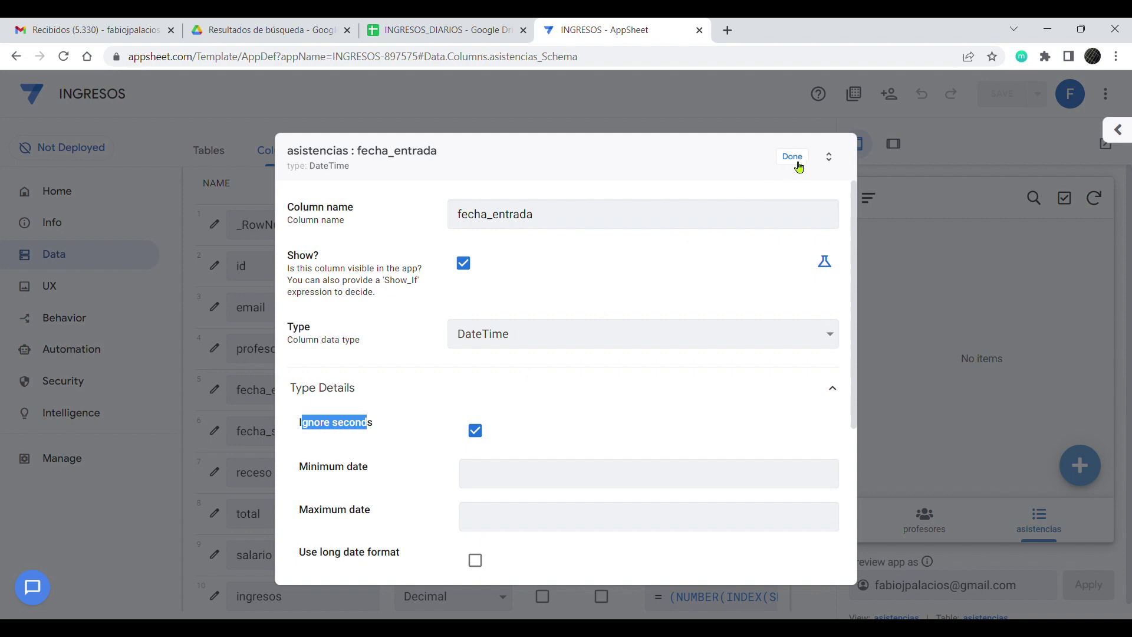
click(792, 156)
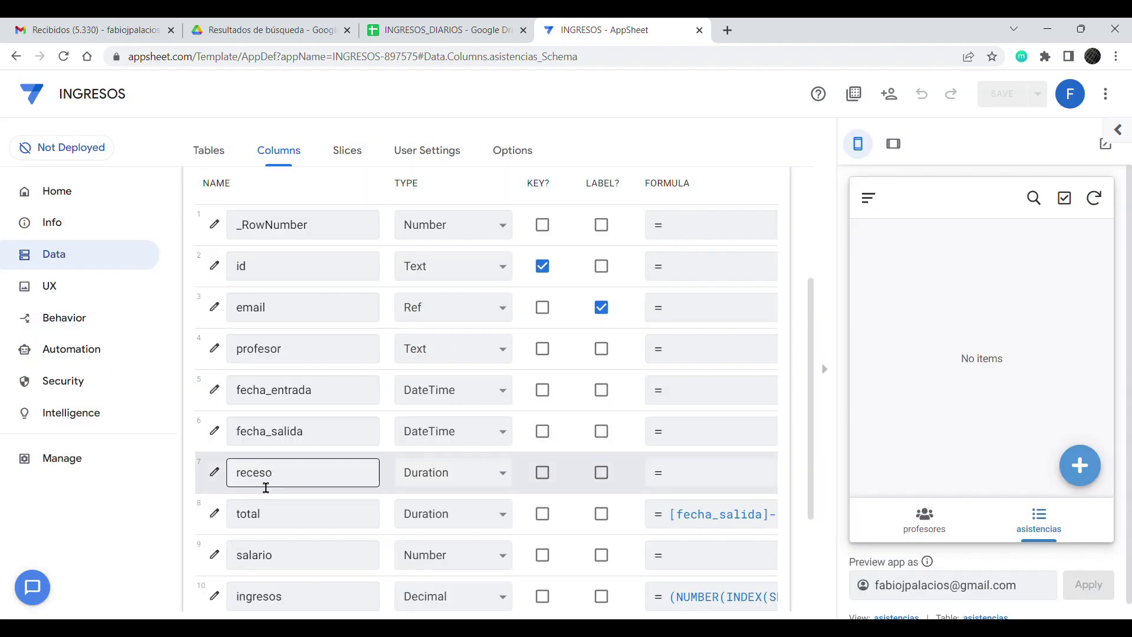
click(216, 472)
drag(296, 428, 363, 430)
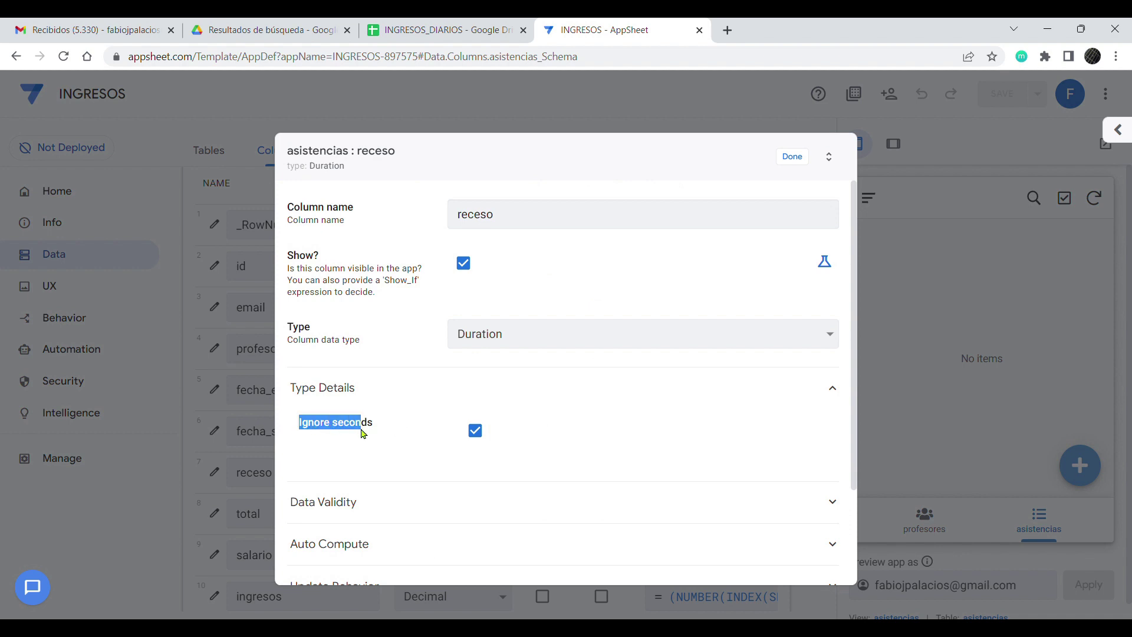
click(792, 156)
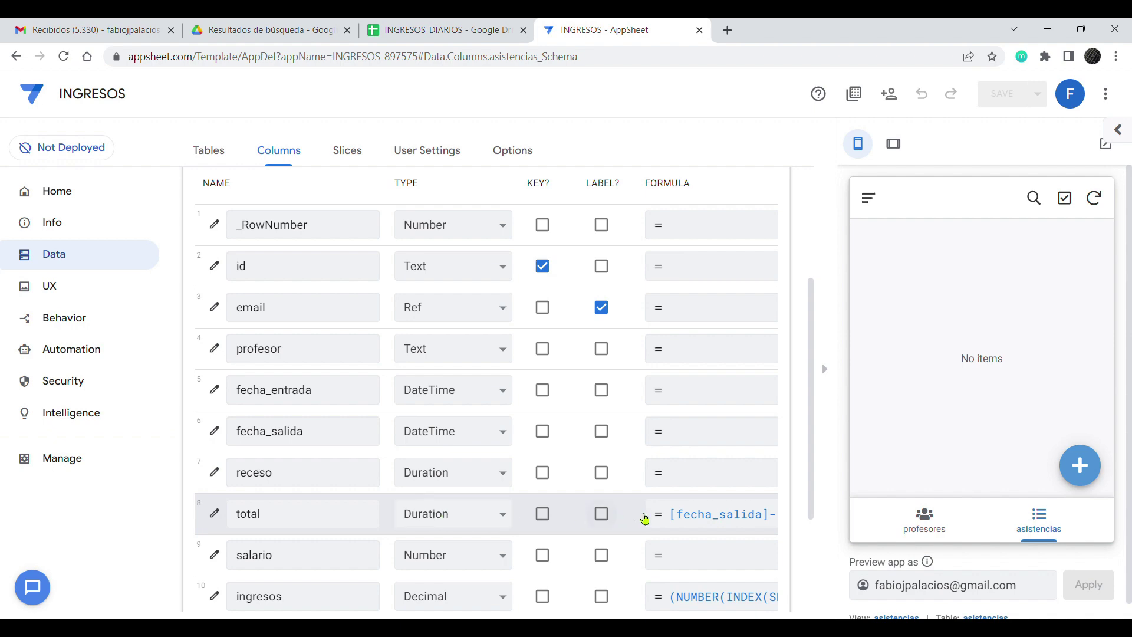
click(682, 514)
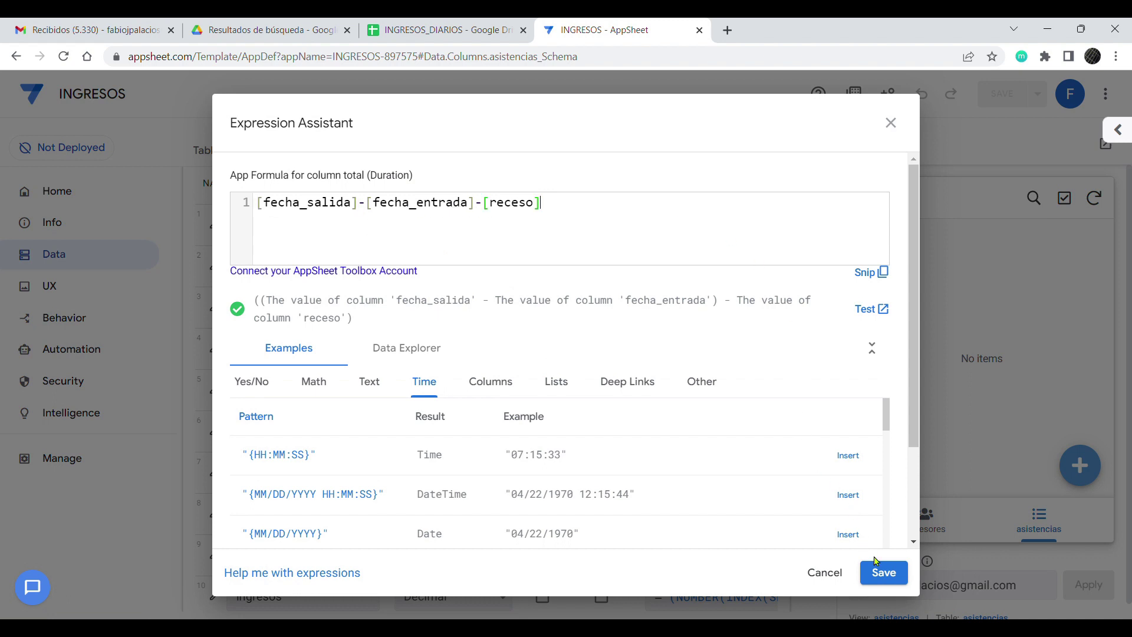
key(ctrl+a)
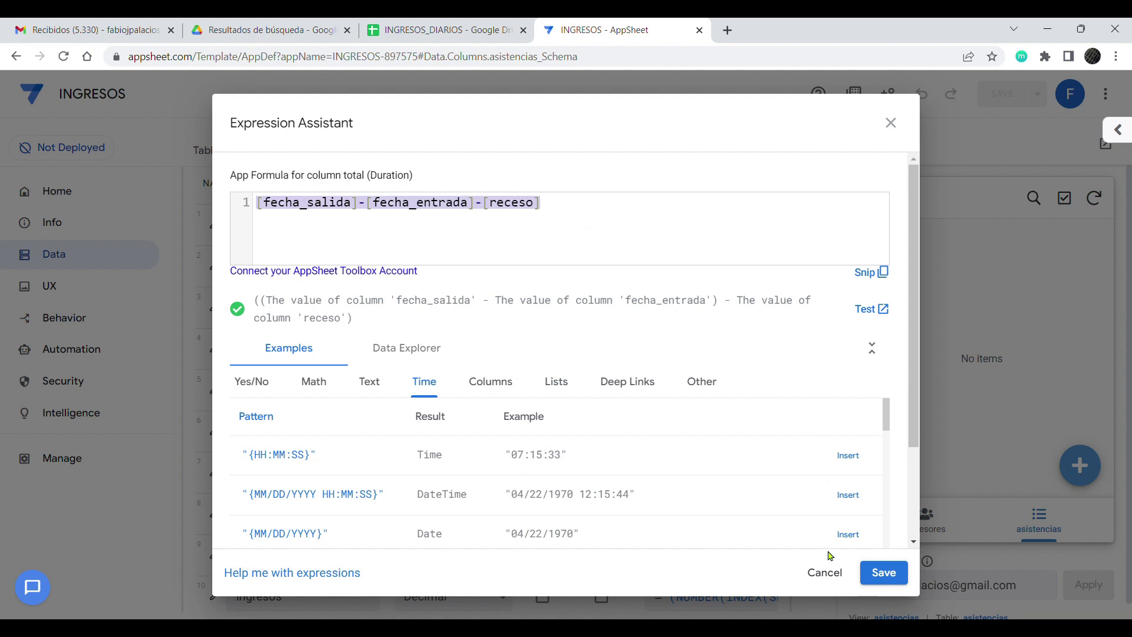
click(827, 575)
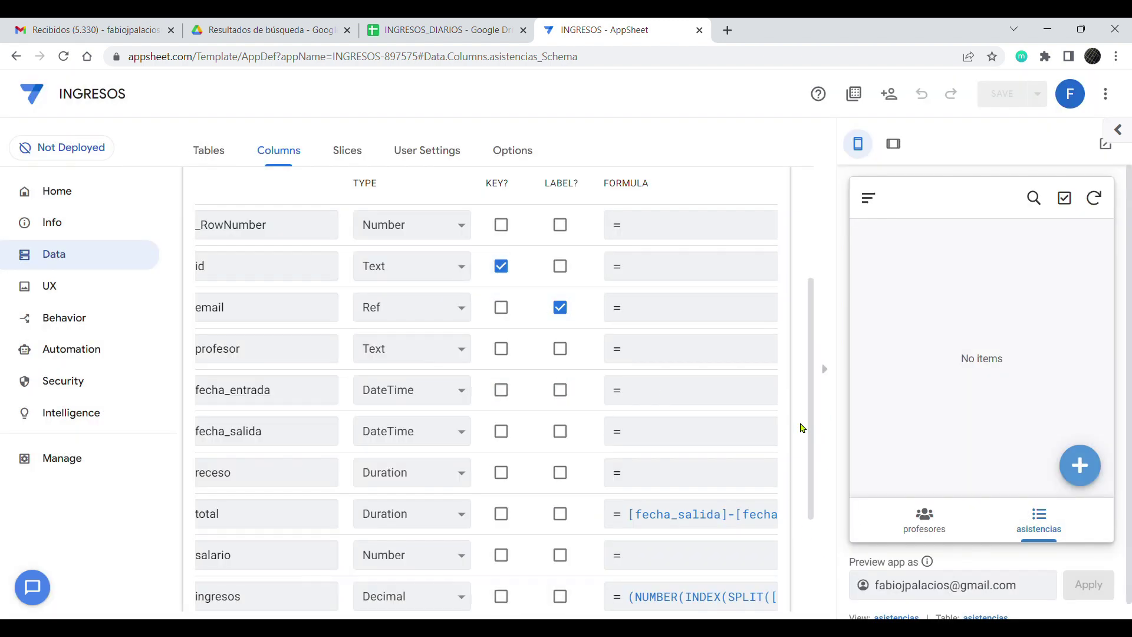
drag(814, 431, 816, 485)
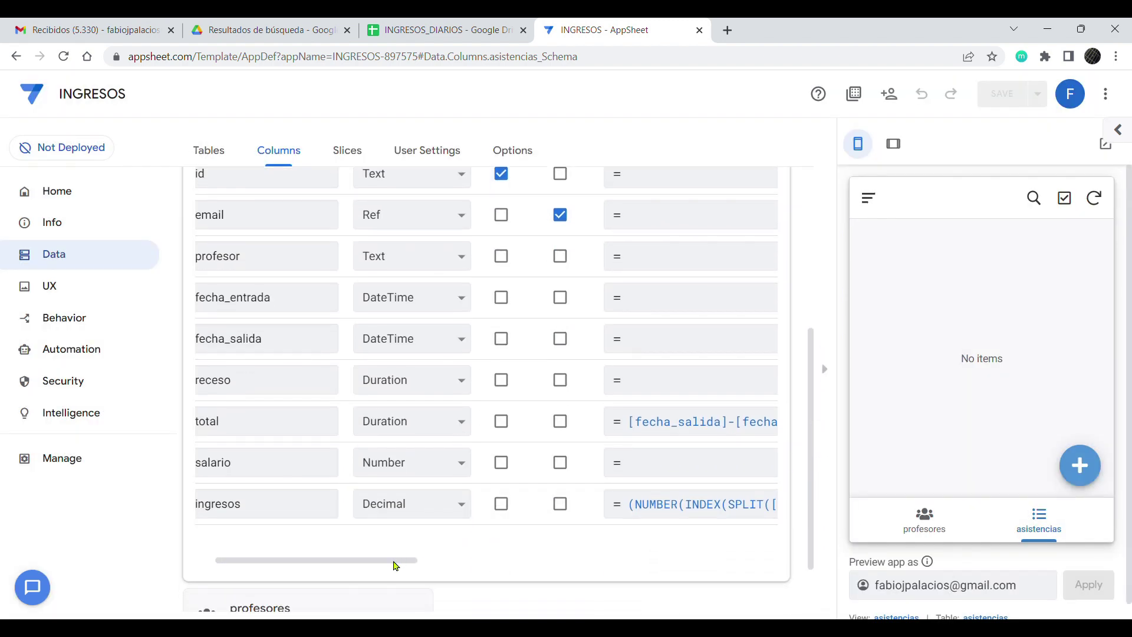
drag(396, 566, 286, 568)
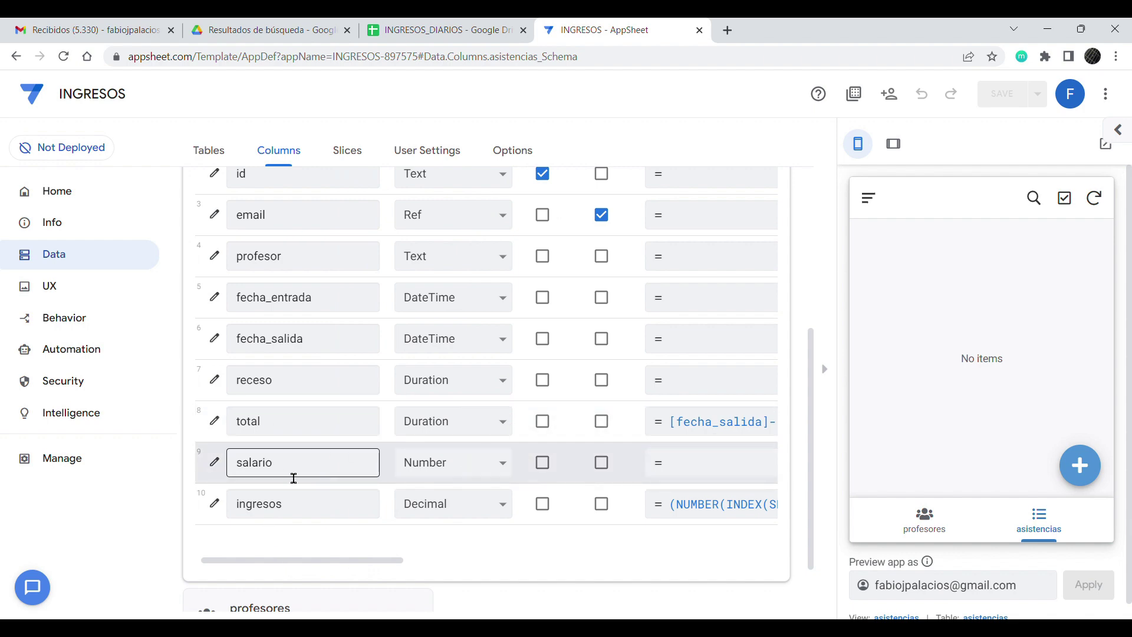
click(220, 466)
scroll(413, 413, down, 5)
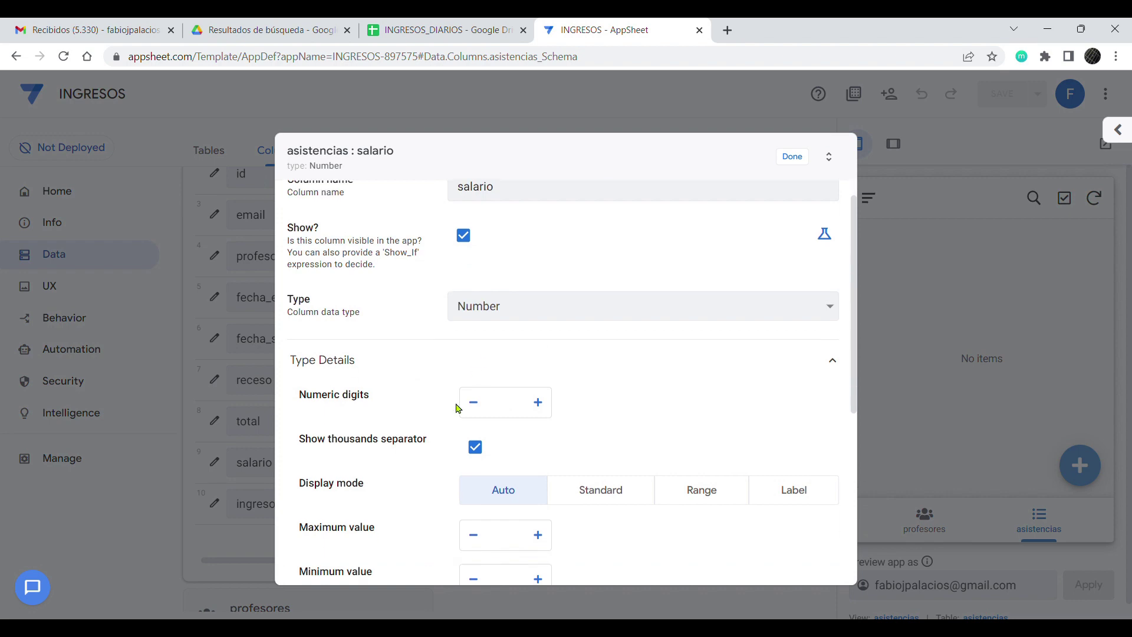
click(324, 489)
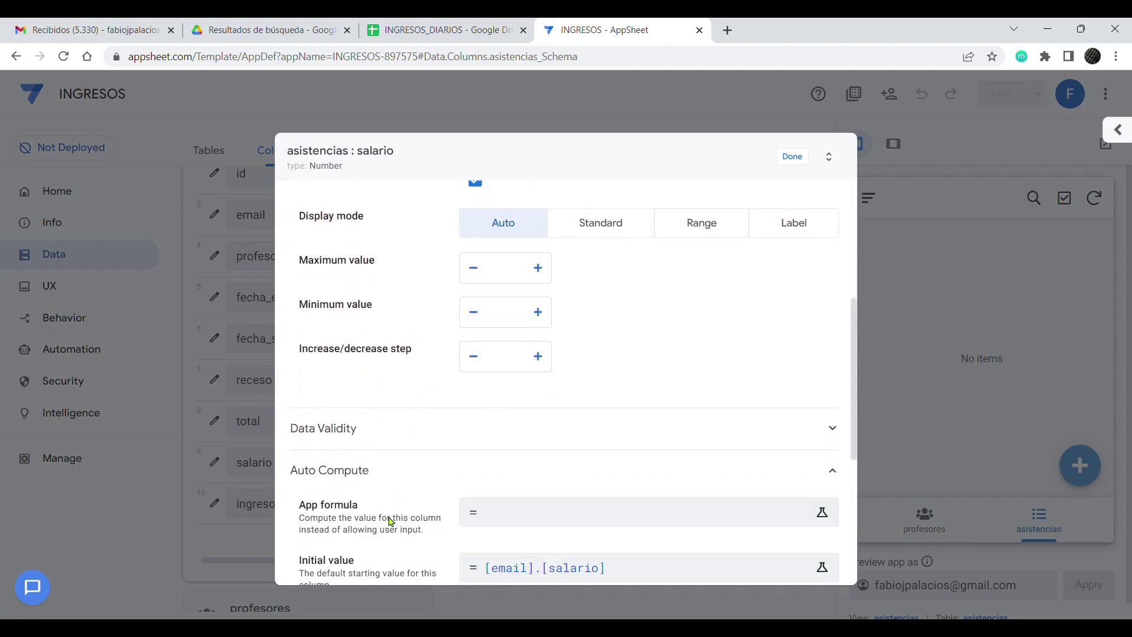
scroll(325, 501, down, 1)
drag(300, 492, 365, 492)
click(554, 501)
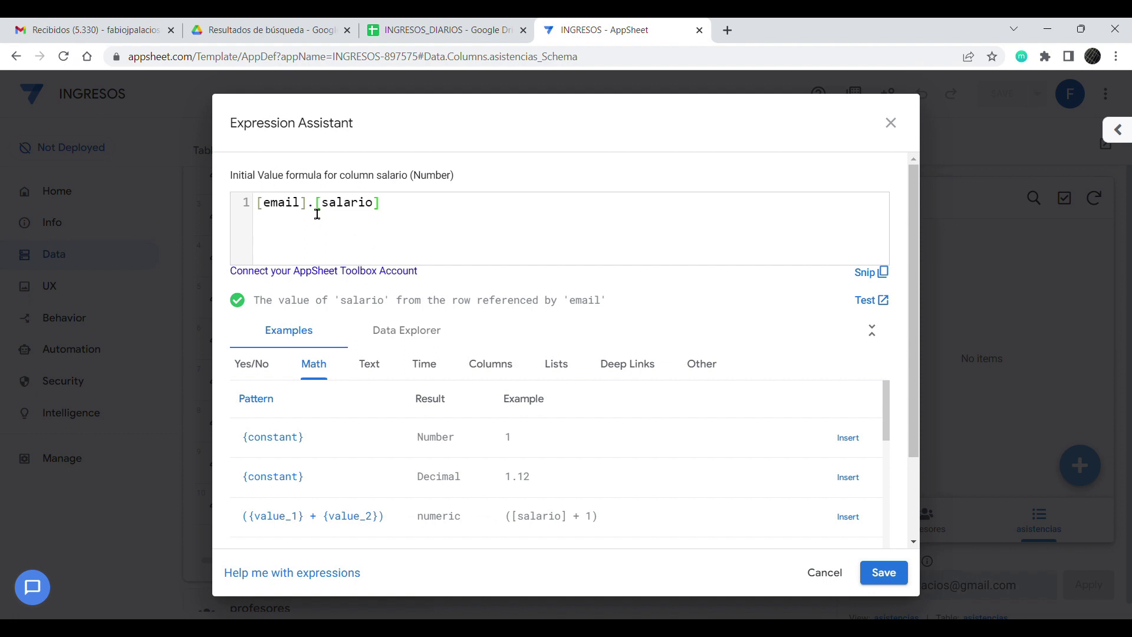
drag(308, 207, 242, 208)
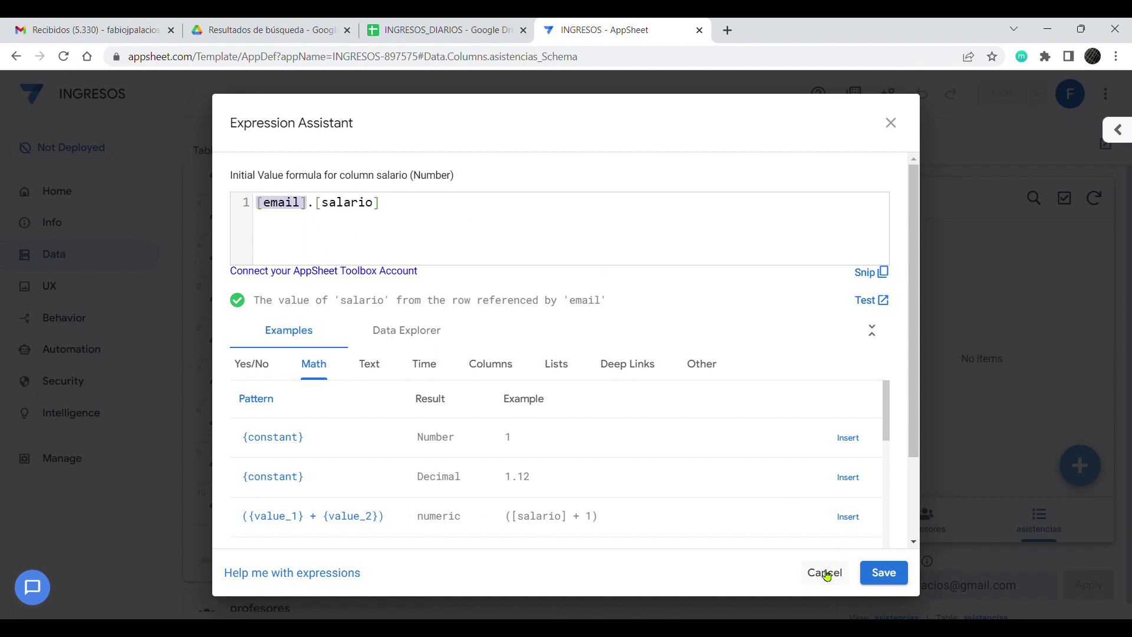
click(824, 573)
click(793, 152)
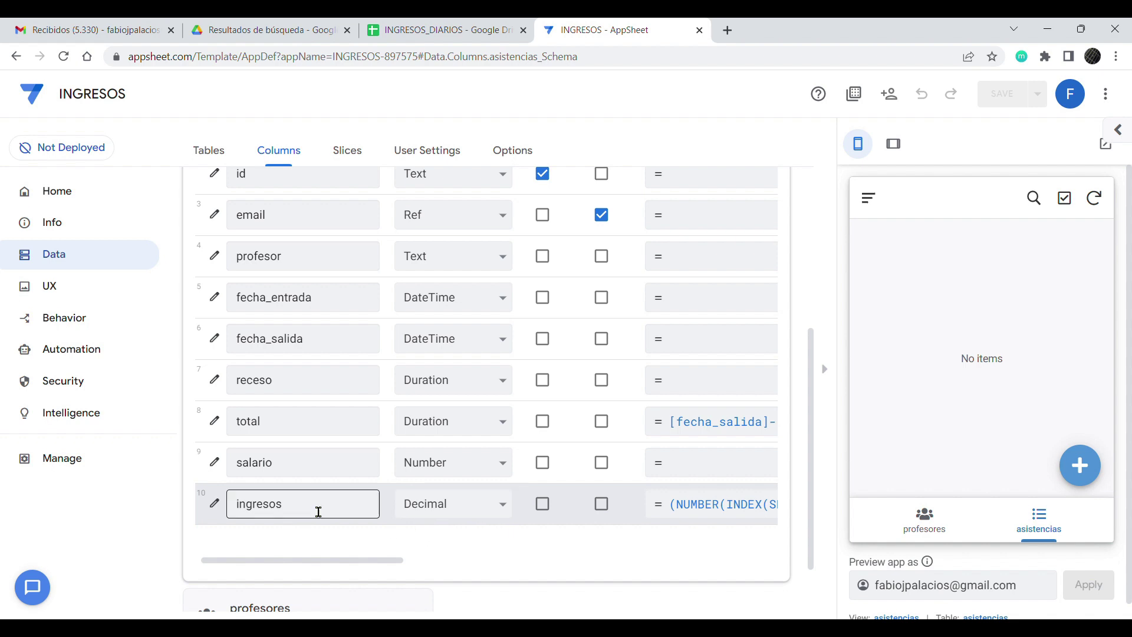
drag(275, 463, 237, 480)
drag(289, 436, 239, 435)
drag(285, 472, 242, 474)
drag(281, 434, 247, 433)
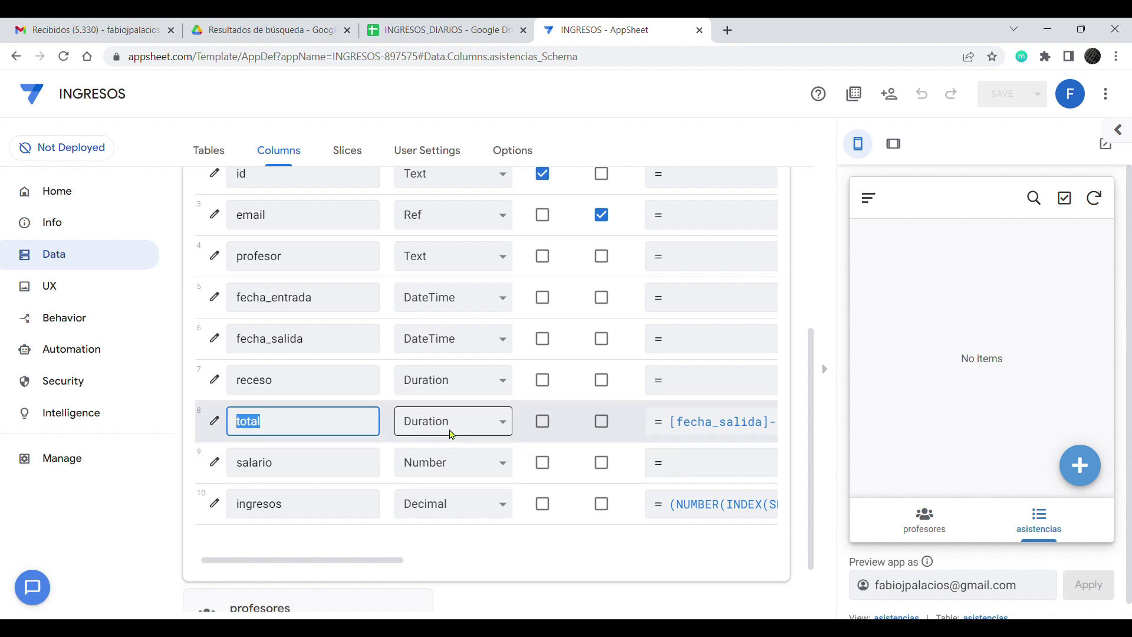
click(287, 431)
double_click(243, 510)
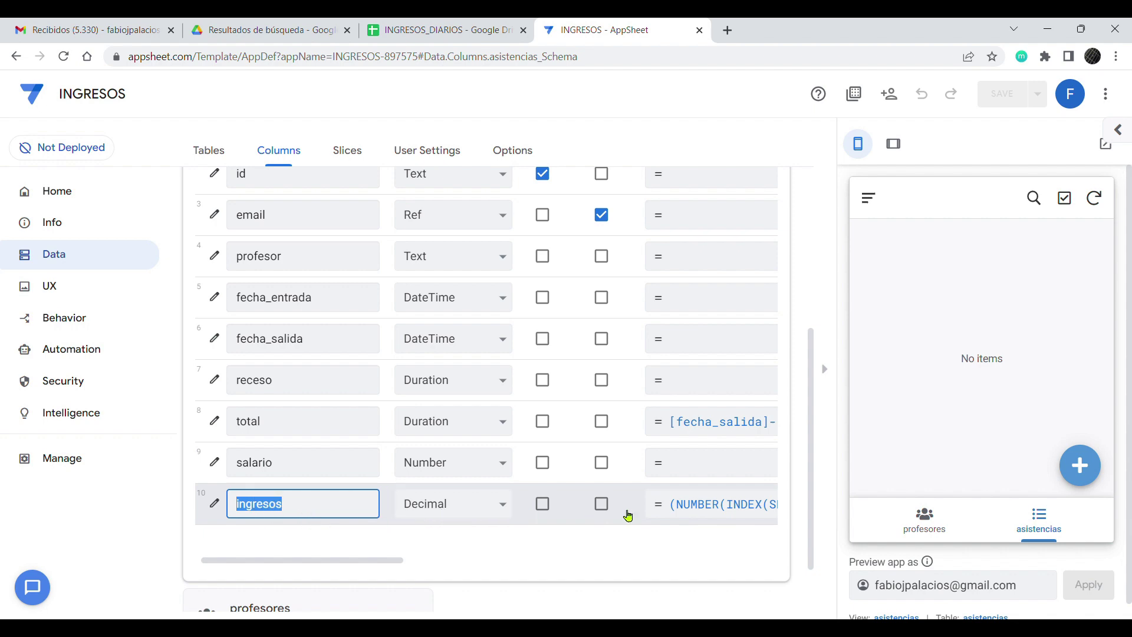
click(710, 510)
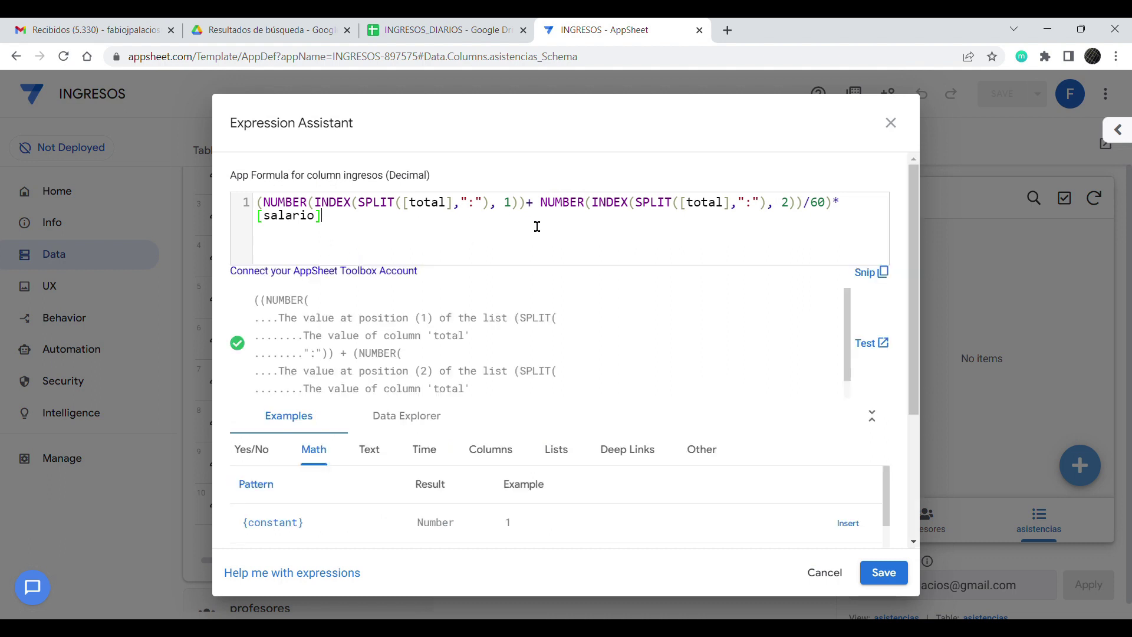
click(833, 203)
key(Return)
key(Return)
key(Return)
key(Return)
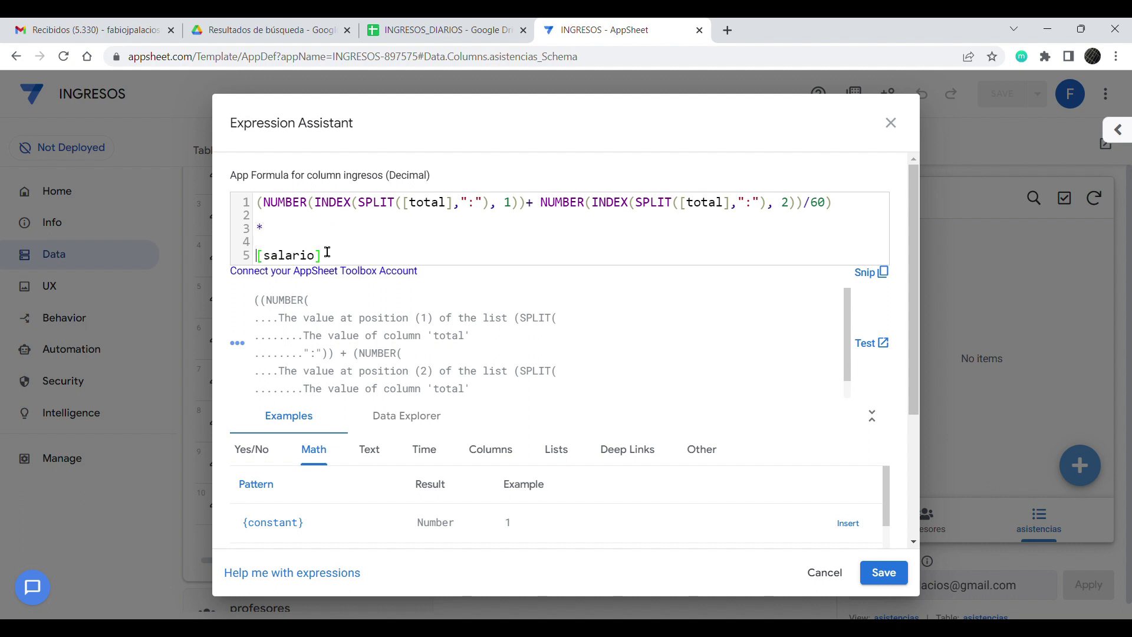
click(350, 261)
drag(196, 263, 255, 234)
drag(842, 212, 264, 213)
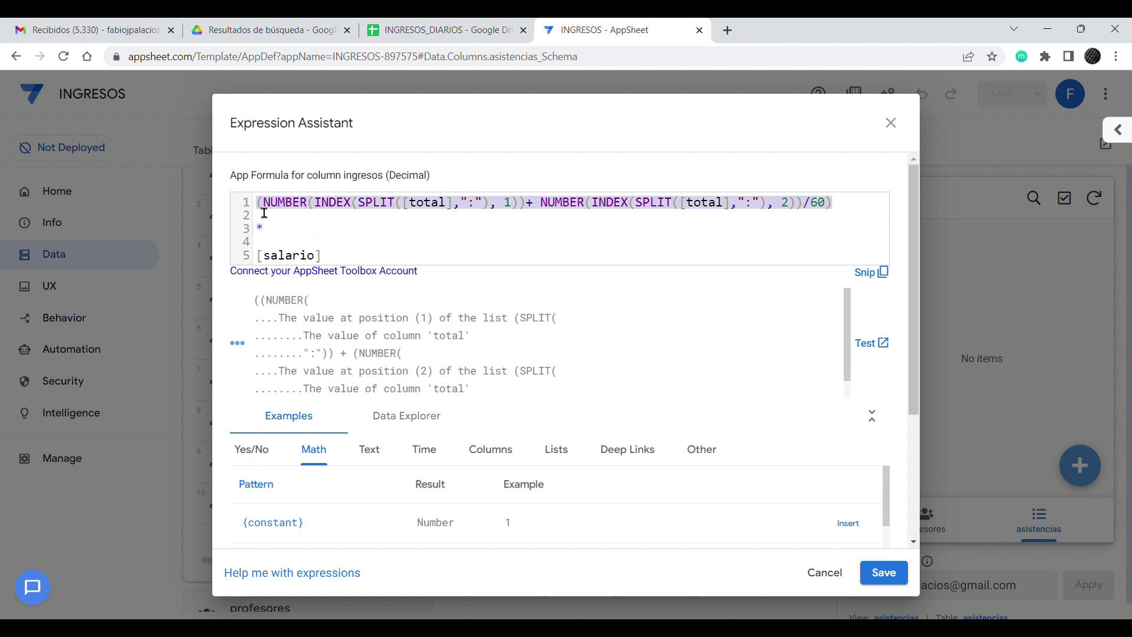
click(433, 222)
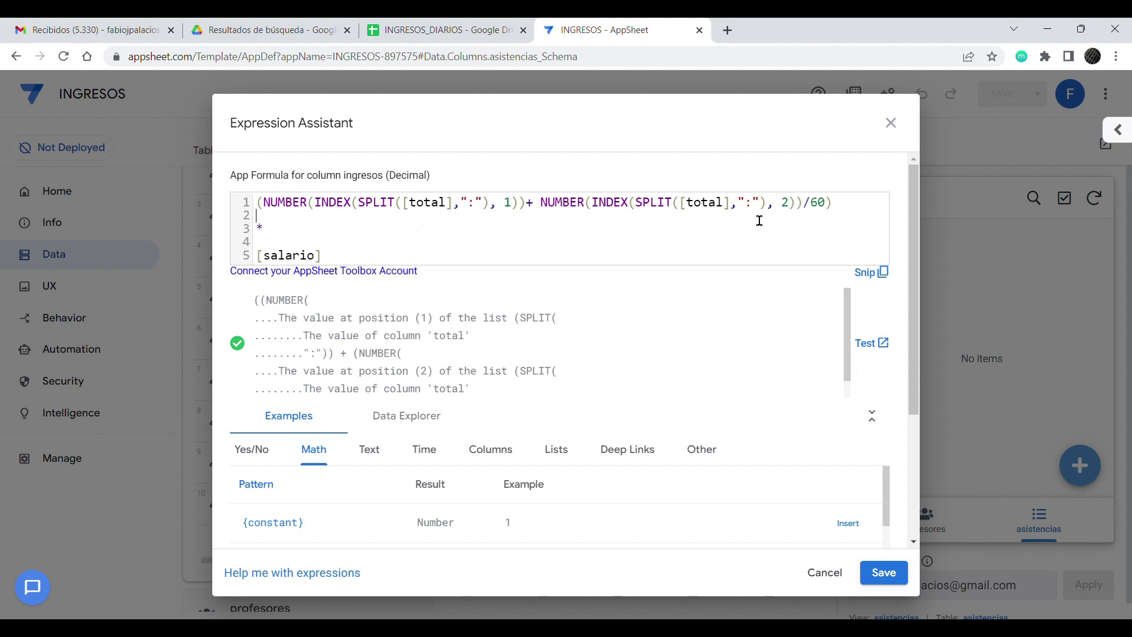
drag(851, 212, 262, 209)
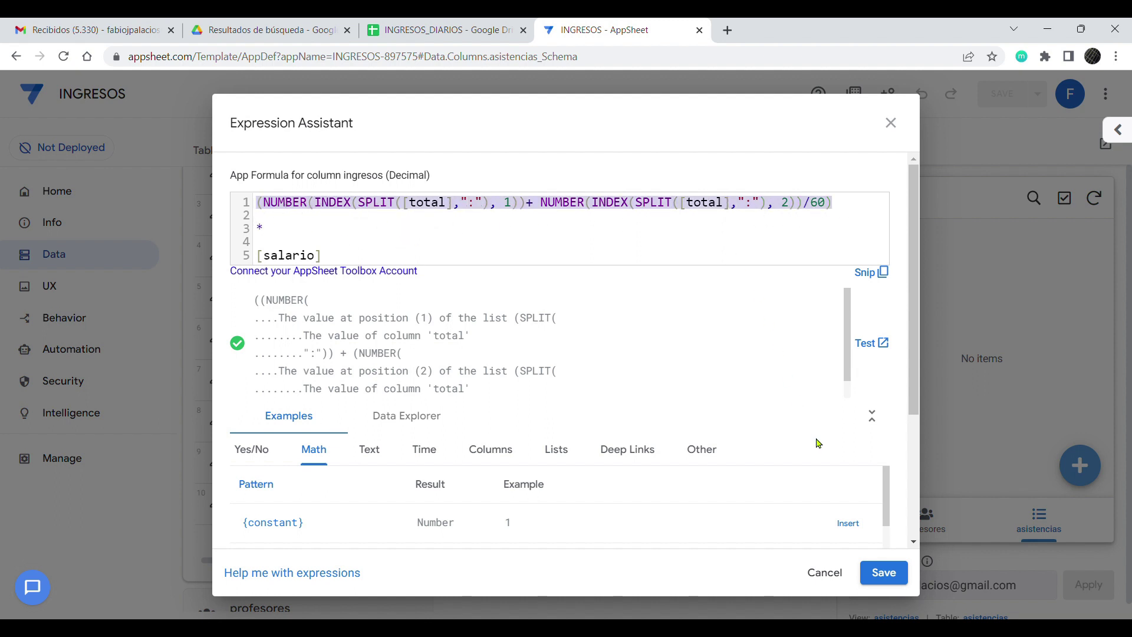
click(828, 574)
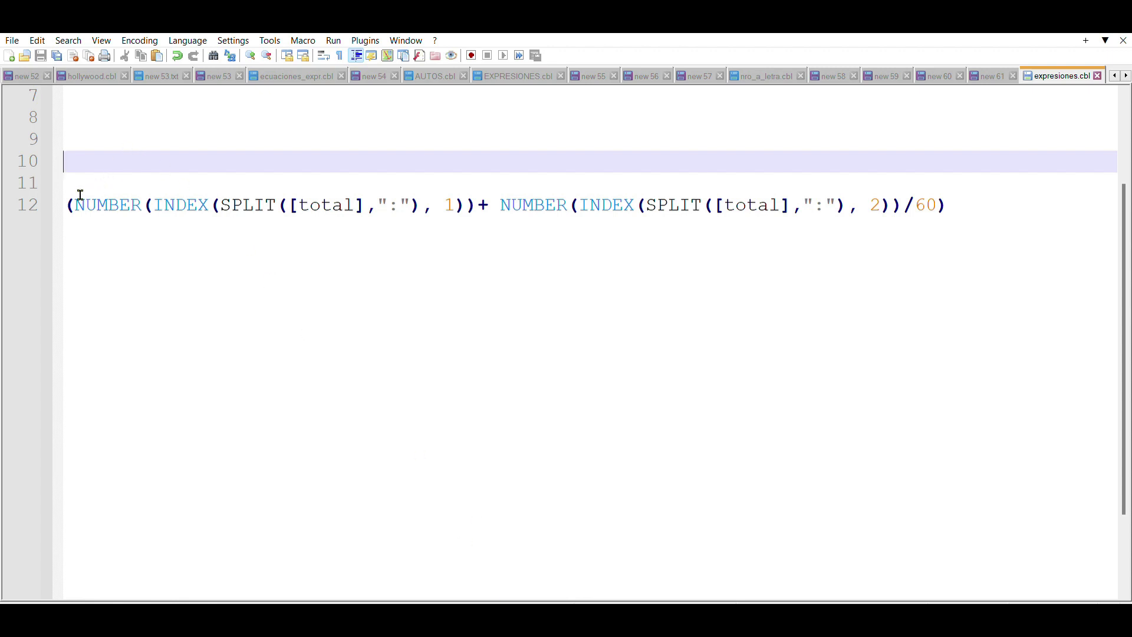
Step: Put the line 12 formula's opening parenthesis, hours term, plus, minutes term and closing parenthesis on separate lines
click(168, 201)
click(973, 202)
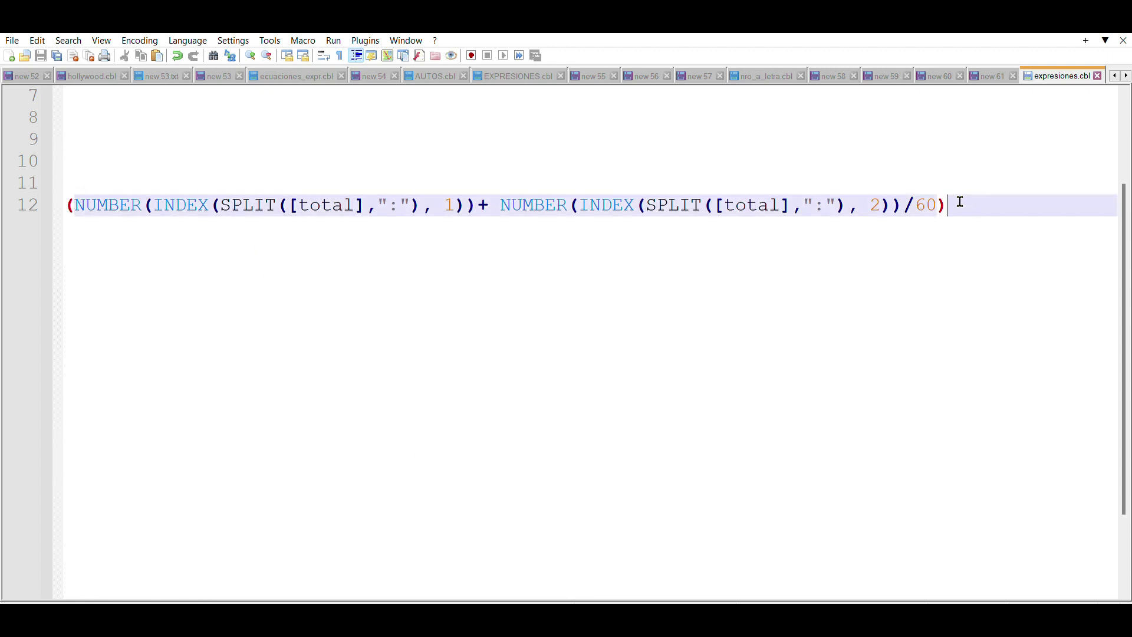
click(484, 201)
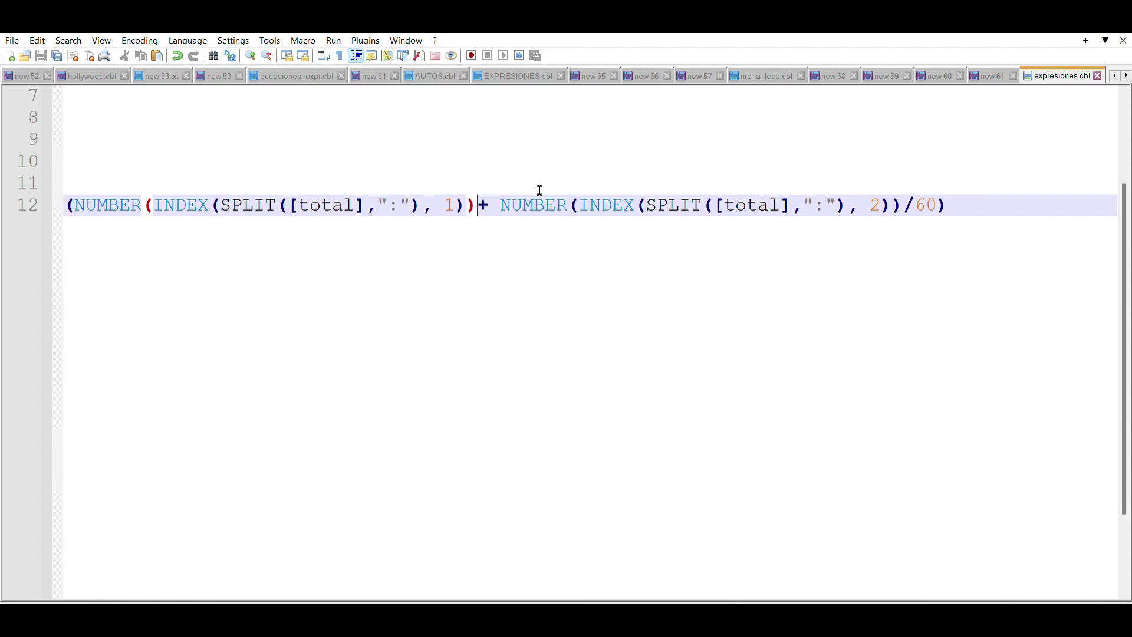
key(Return)
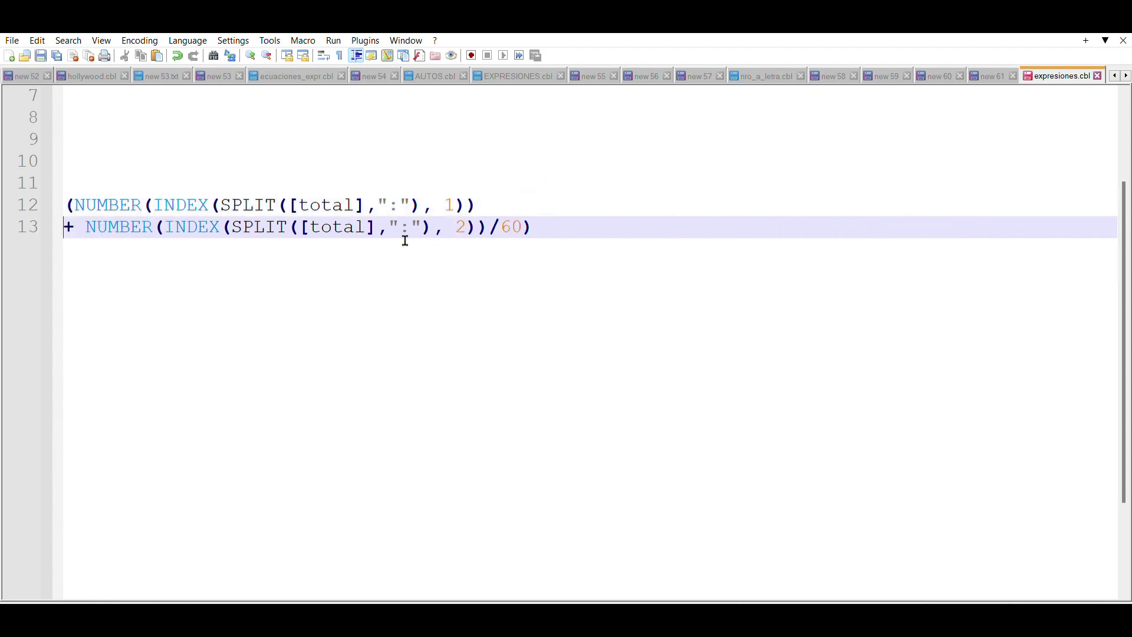
key(Return)
click(93, 248)
key(Return)
key(Return)
click(502, 292)
key(Return)
key(Return)
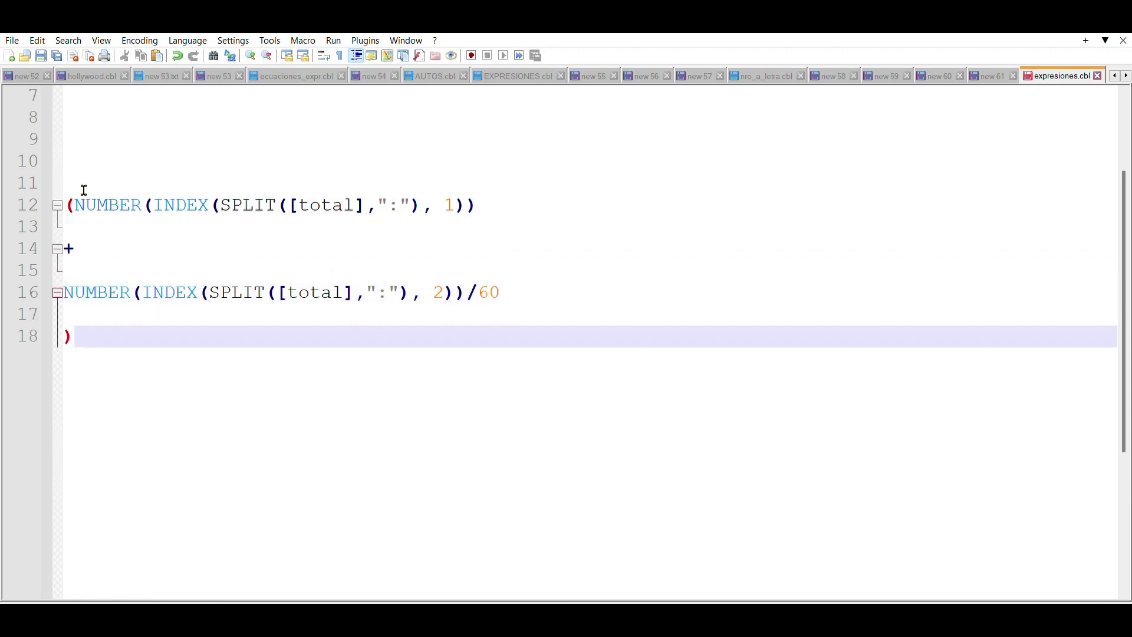
click(82, 201)
key(Return)
key(Return)
click(231, 296)
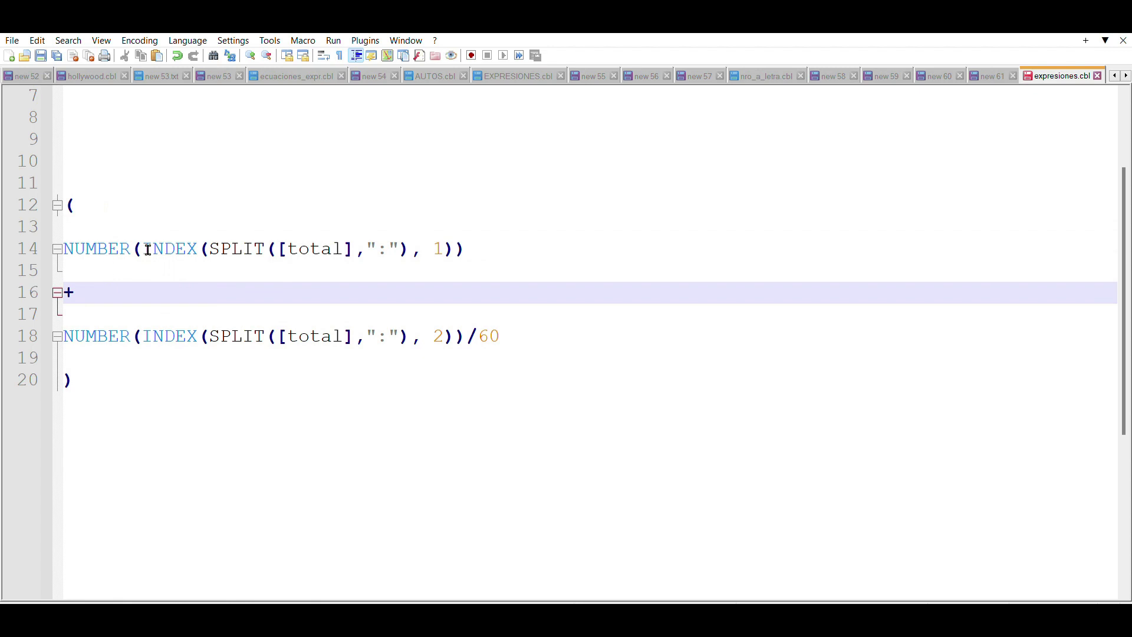
Step: Highlight the formula's parts: hours and minutes terms, NUMBER, SPLIT, total and the ':' separator
drag(487, 248, 61, 248)
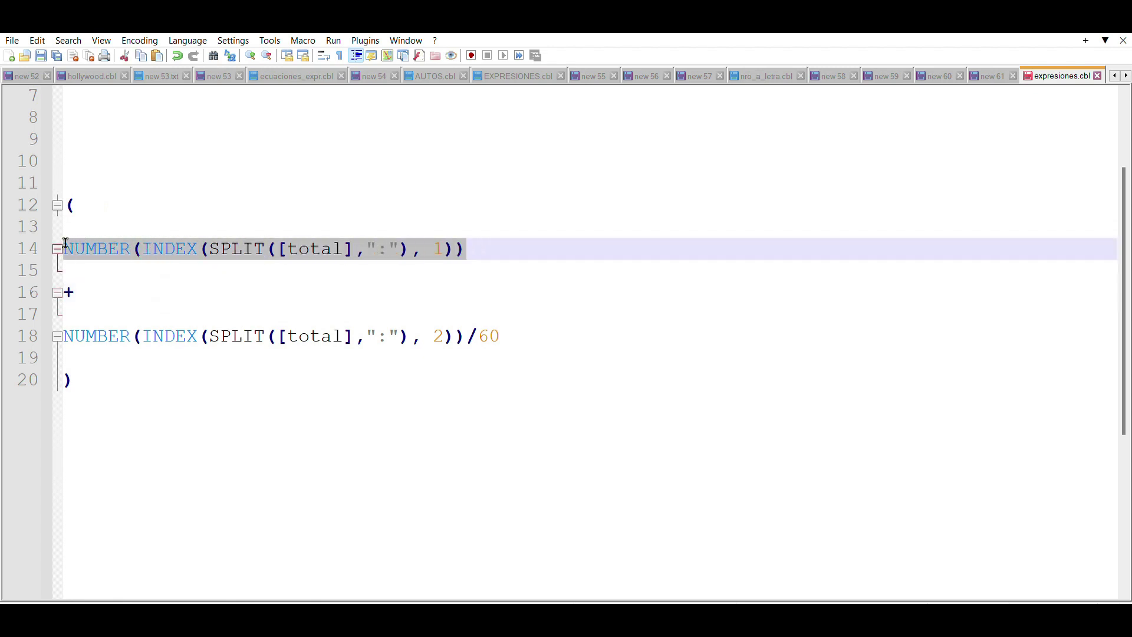
drag(520, 337, 62, 336)
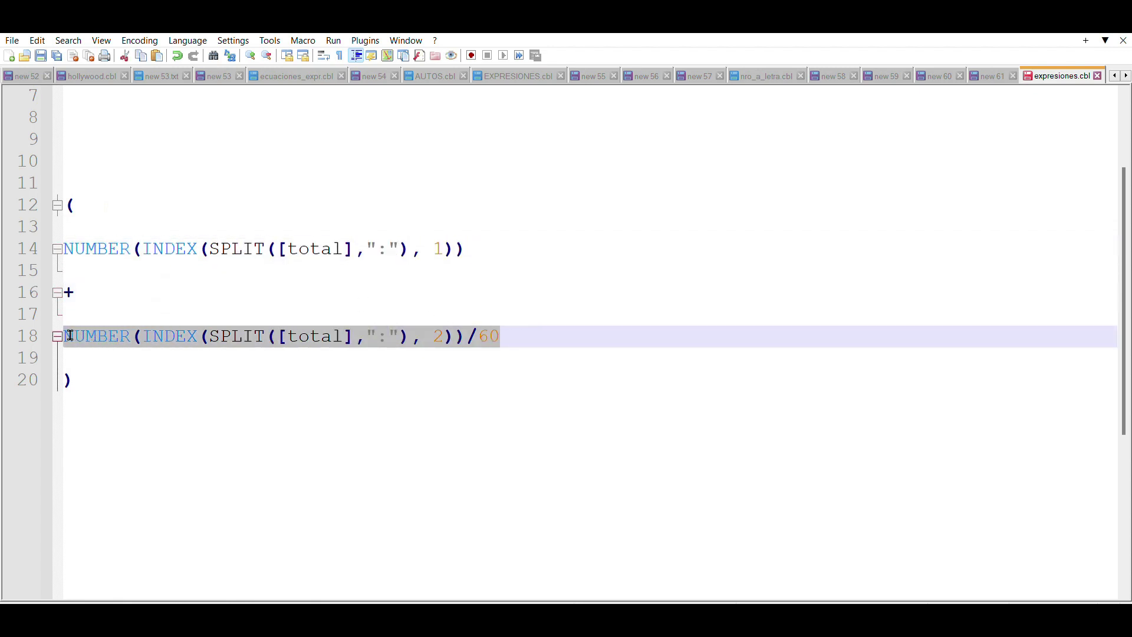
click(131, 247)
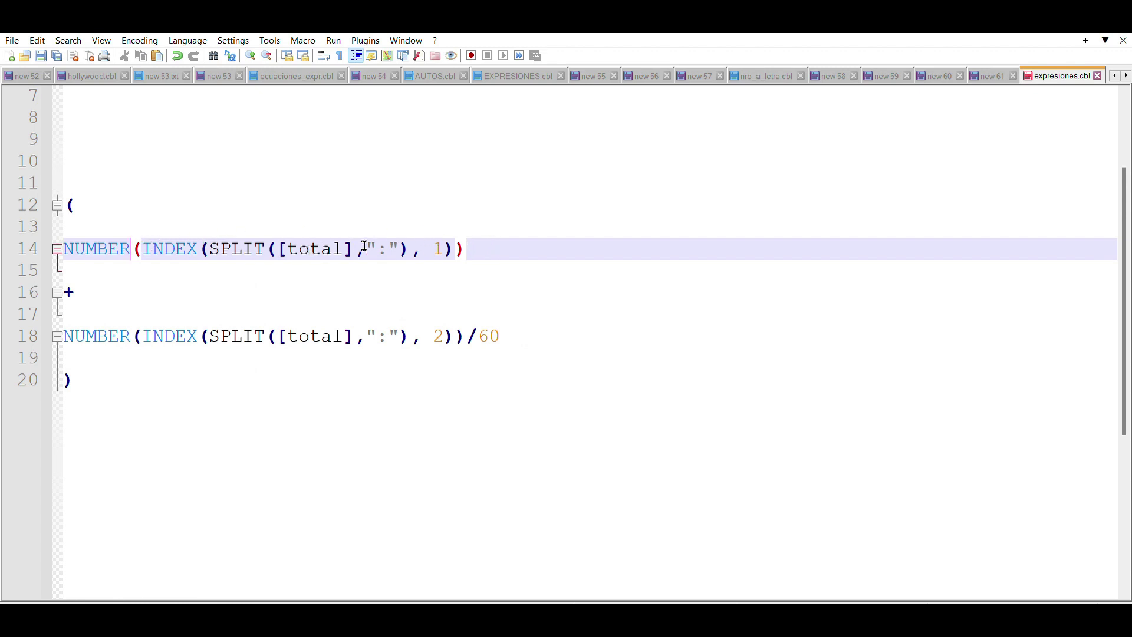
click(412, 246)
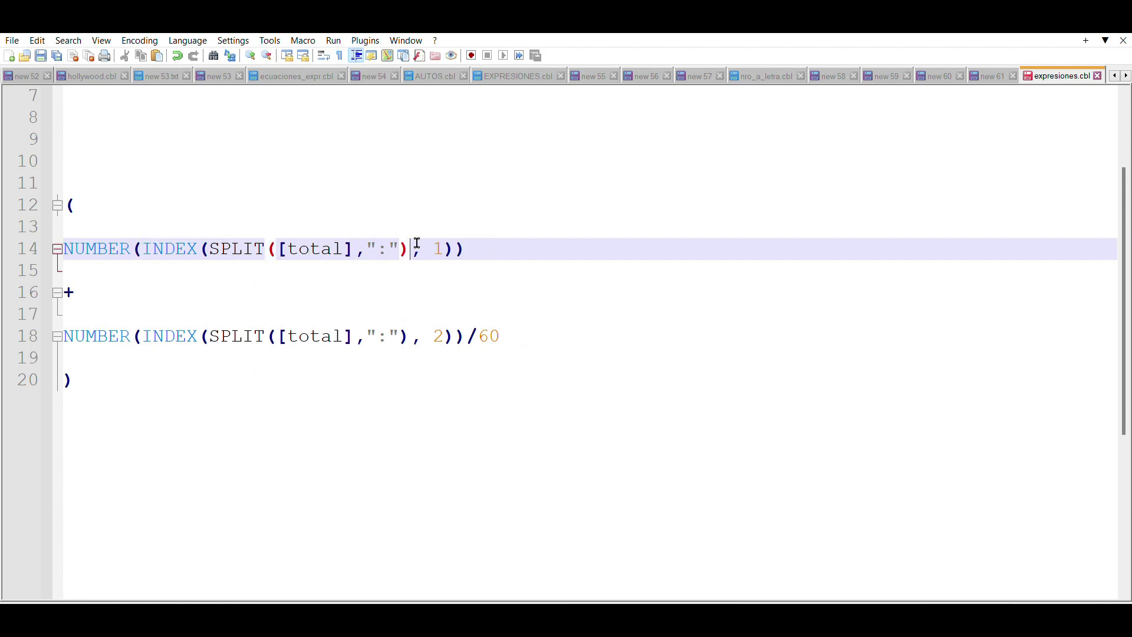
double_click(221, 242)
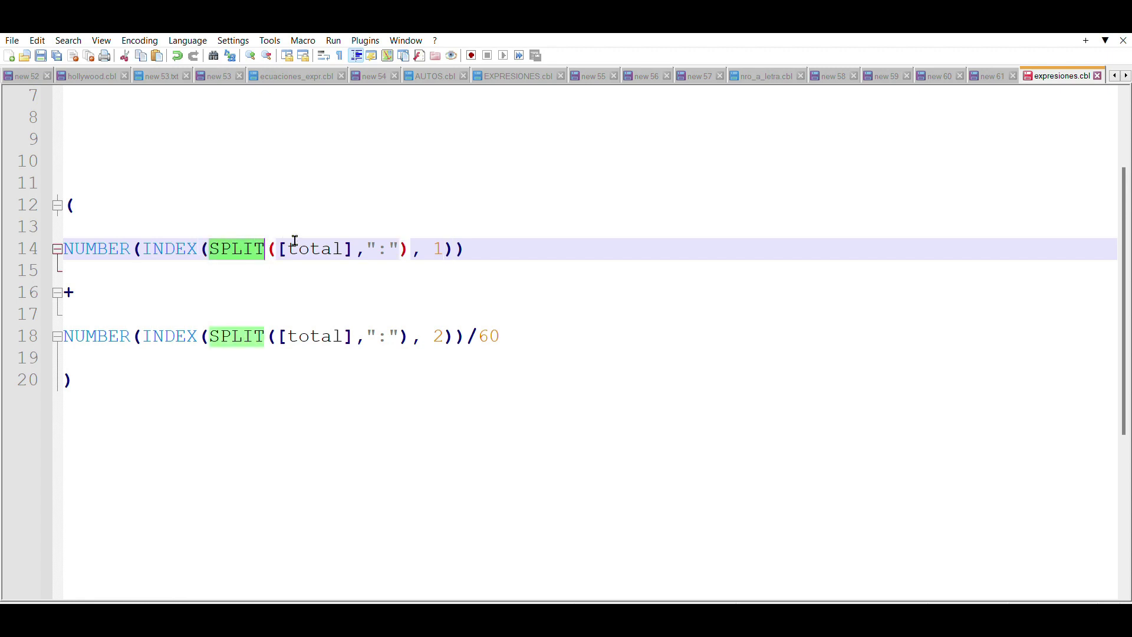
drag(287, 248, 343, 249)
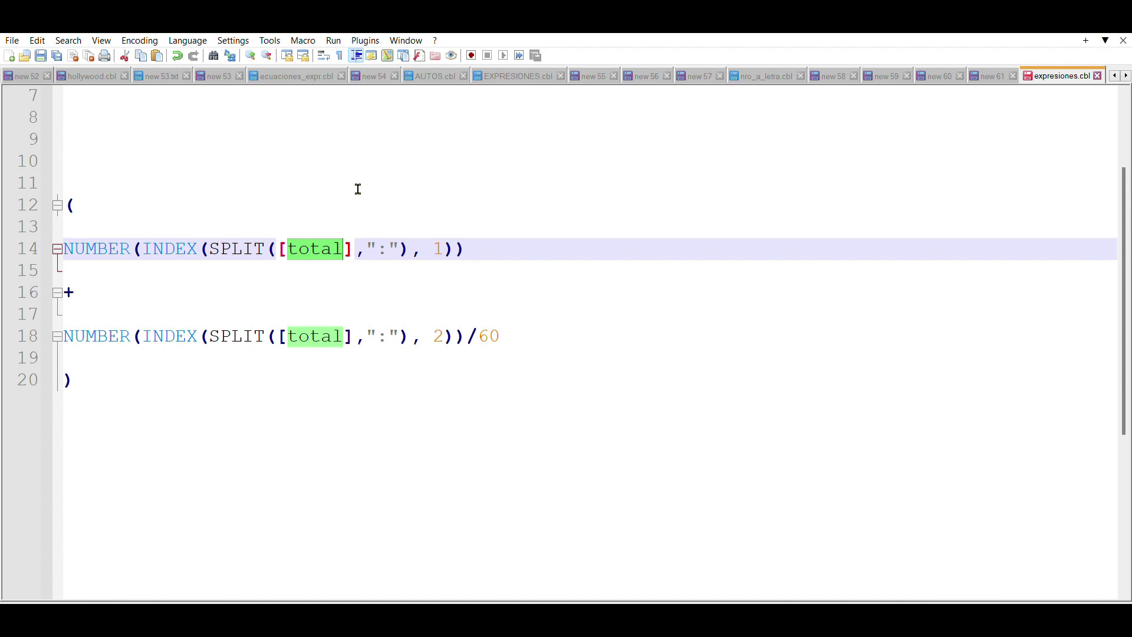
click(390, 245)
key(shift+Left)
key(Right)
key(shift+Right)
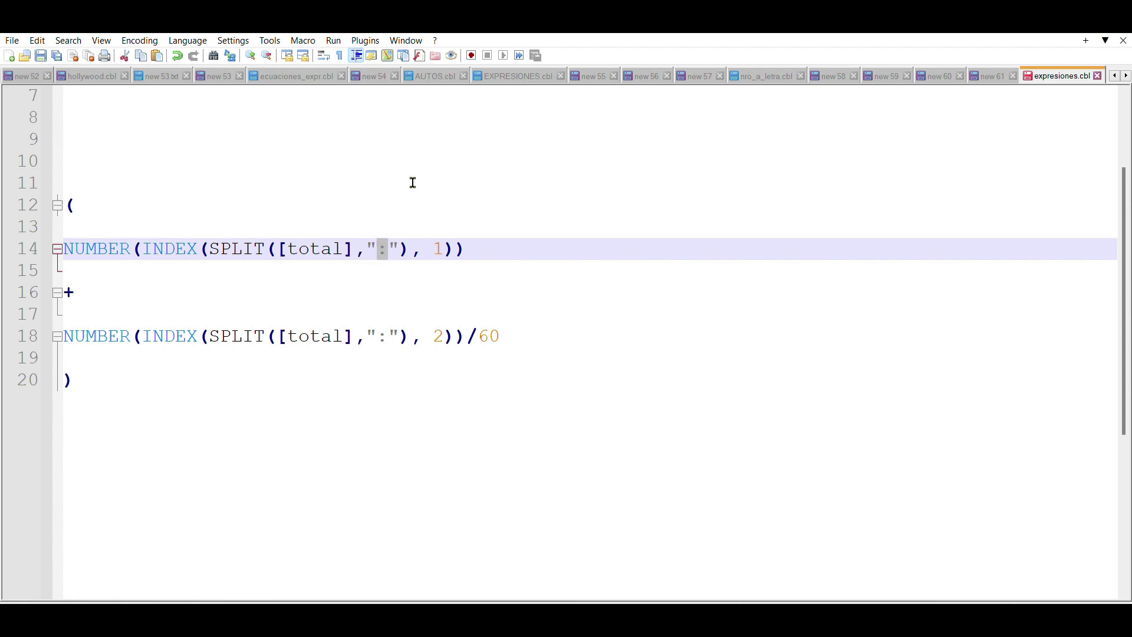
Step: Write the sample duration comment // "012:30:35" on empty line 9 above the formula
click(135, 143)
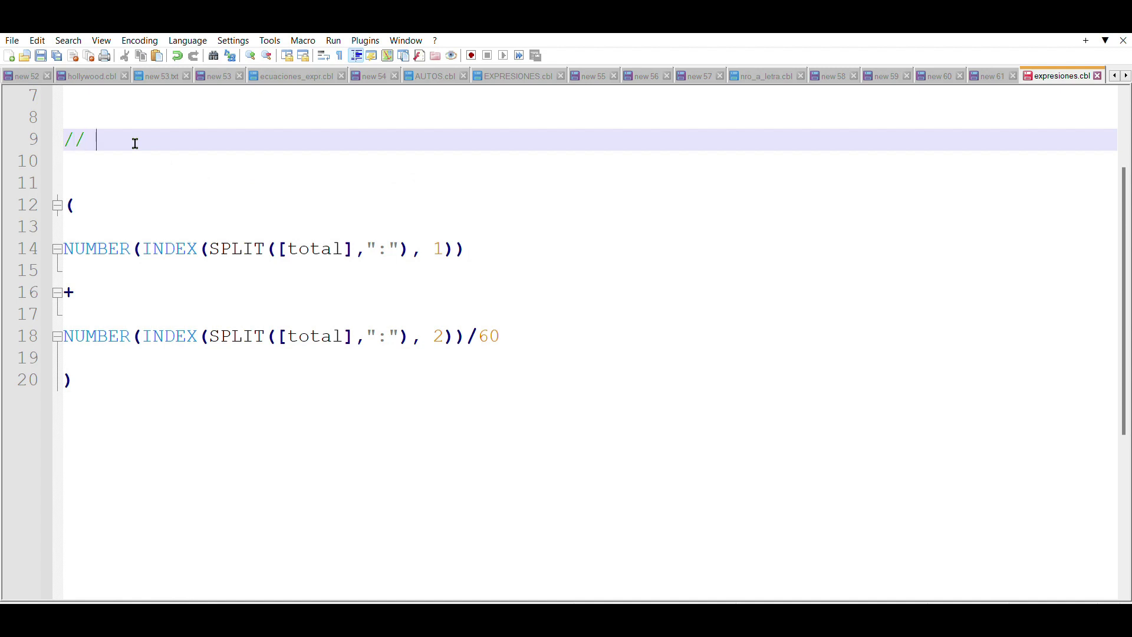
text(// 012:)
text(30:35)
click(102, 140)
text(")
Step: Delete the :35 seconds so the comment reads // "012:30"
key(shift+Right)
double_click(135, 138)
double_click(157, 138)
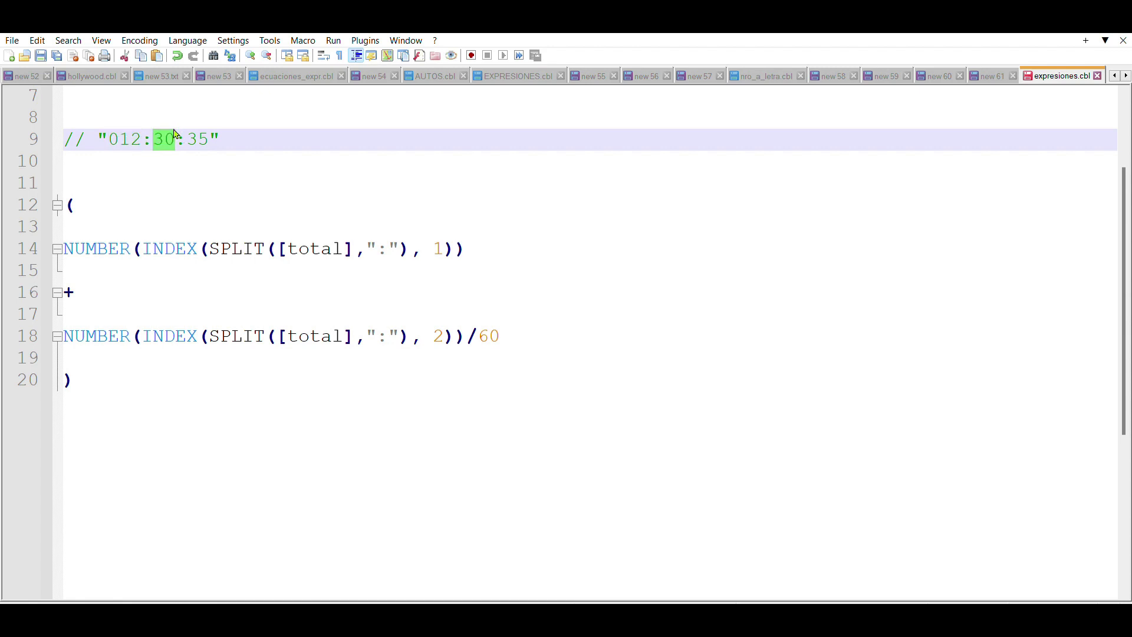
drag(203, 134, 213, 133)
click(249, 152)
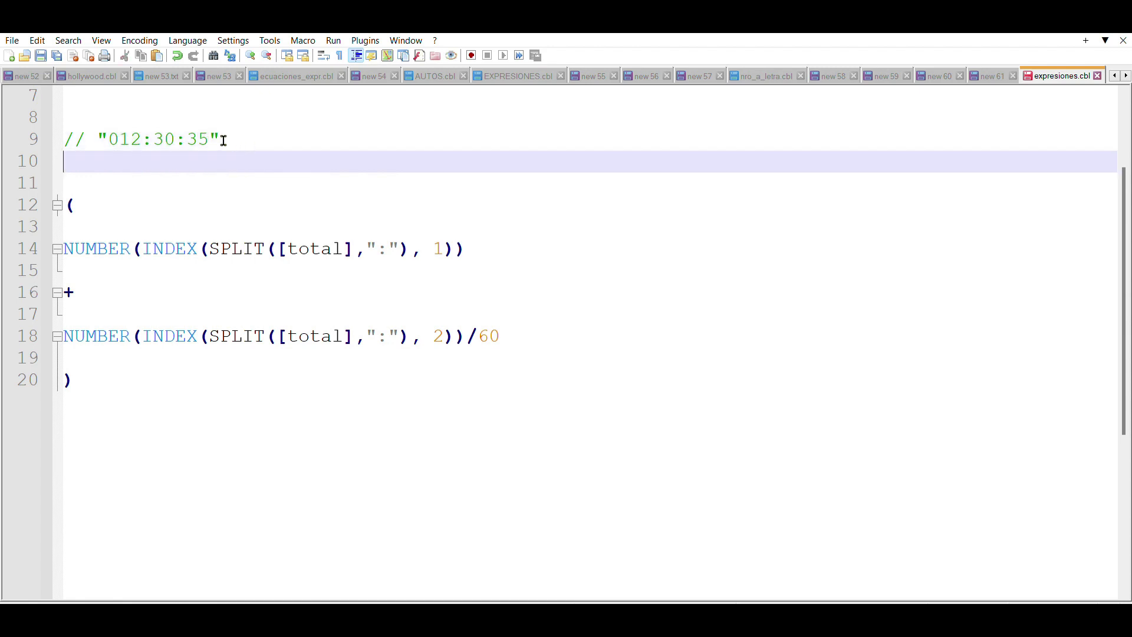
double_click(198, 135)
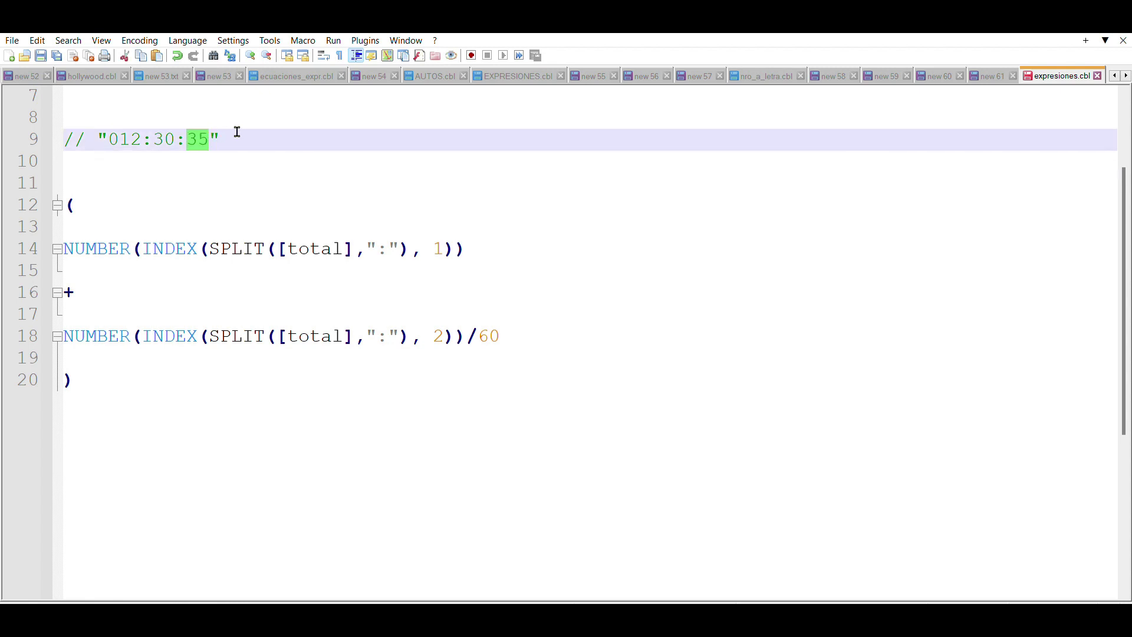
click(244, 133)
double_click(199, 135)
drag(178, 136, 108, 135)
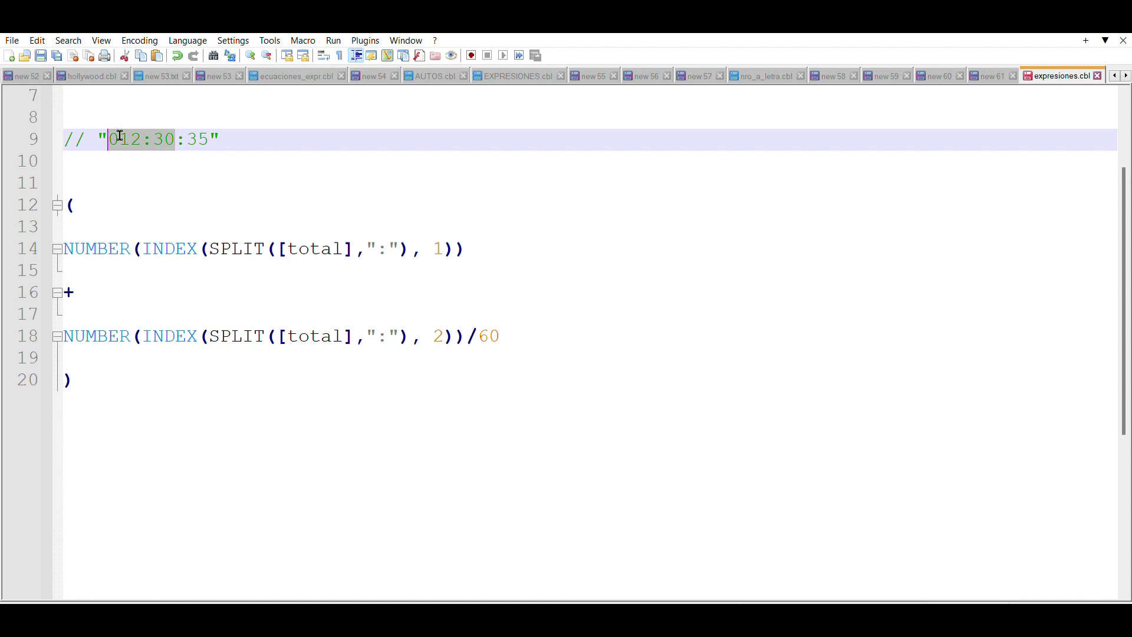
click(269, 144)
drag(176, 138, 212, 137)
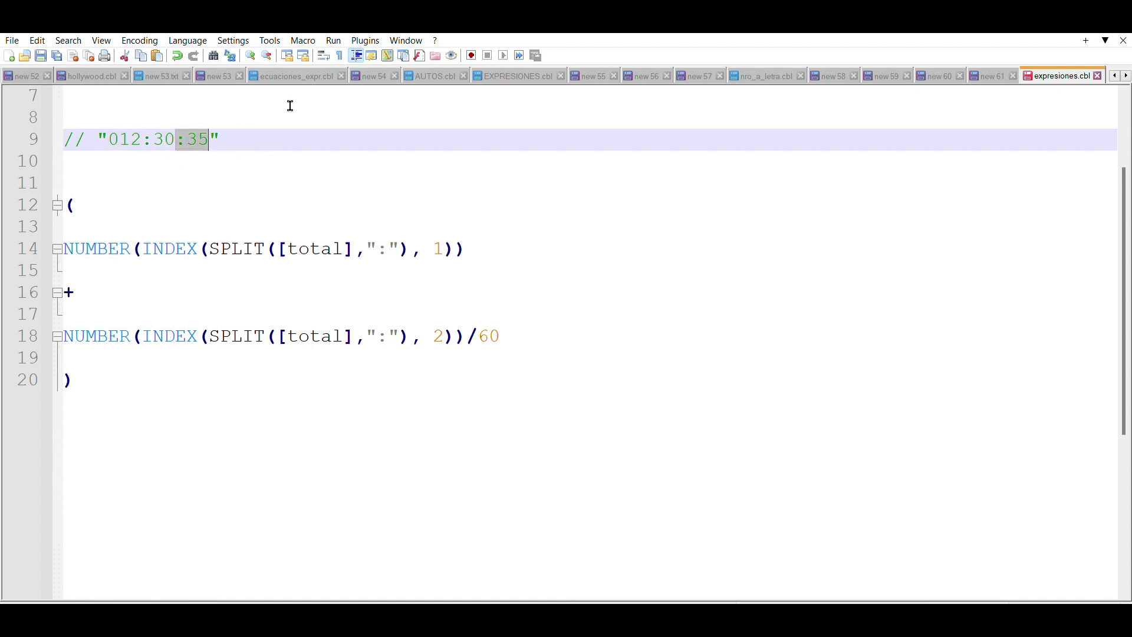
key(Delete)
Step: Compare the 12:30 sample with the hours term's colon, [total], INDEX and NUMBER parts
click(212, 141)
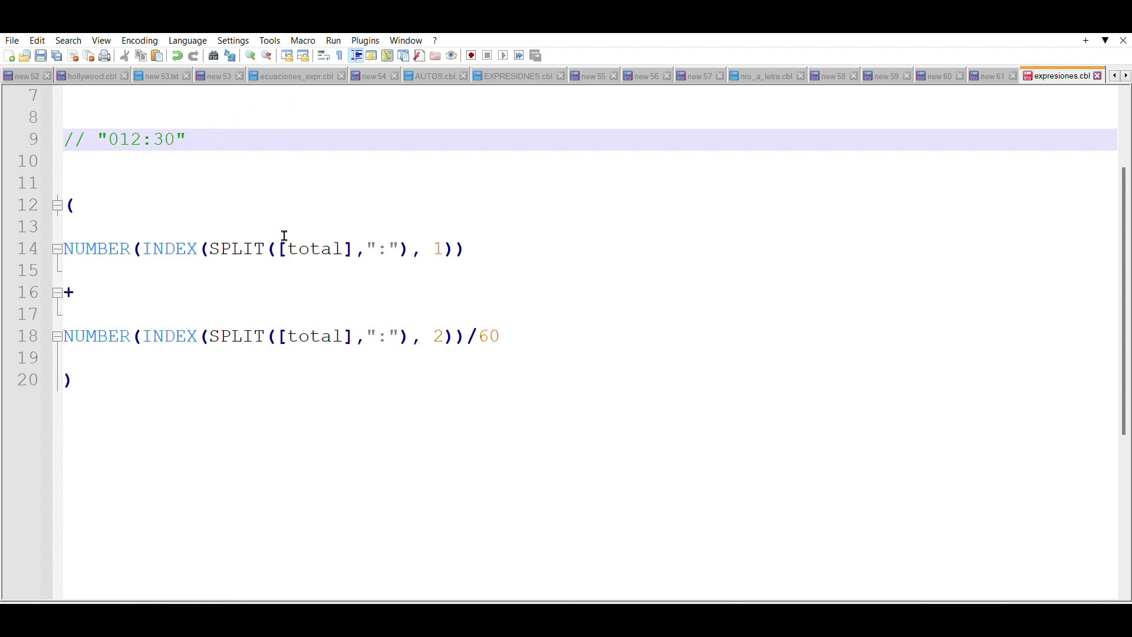
drag(388, 248, 377, 248)
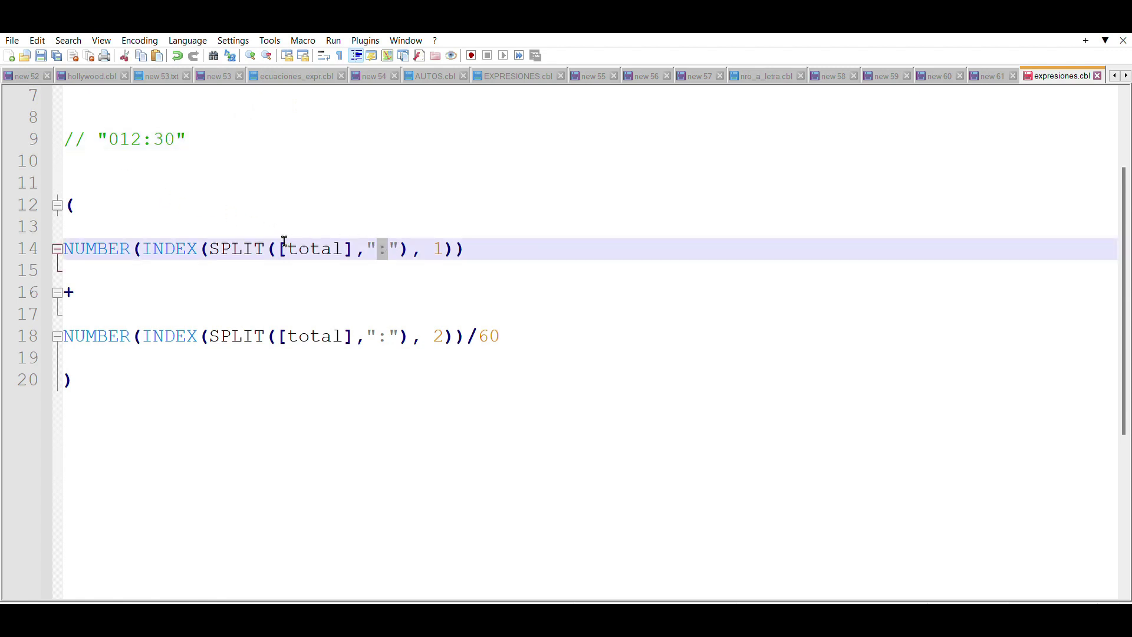
mouse_move(176, 138)
mouse_down()
mouse_move(111, 139)
mouse_move(179, 129)
mouse_up()
click(145, 138)
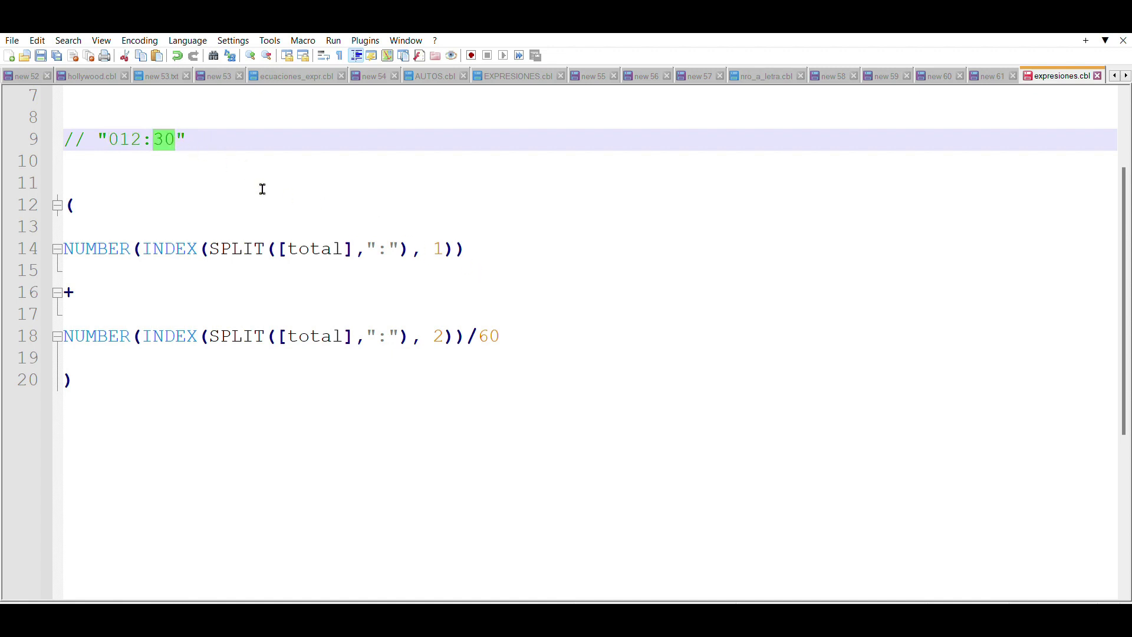
click(282, 246)
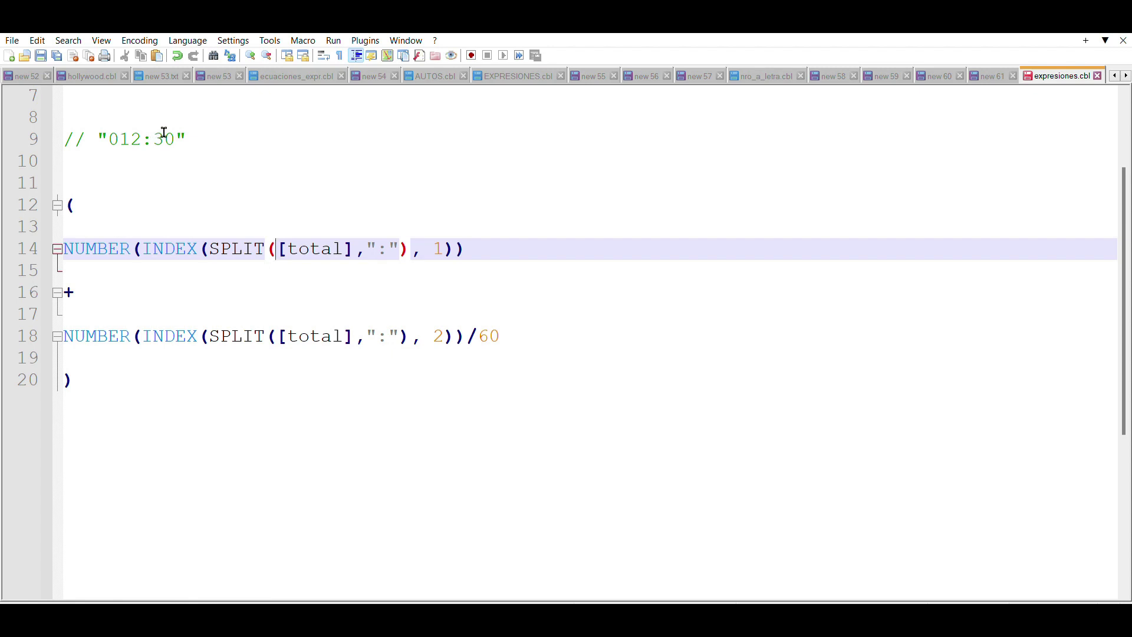
click(201, 247)
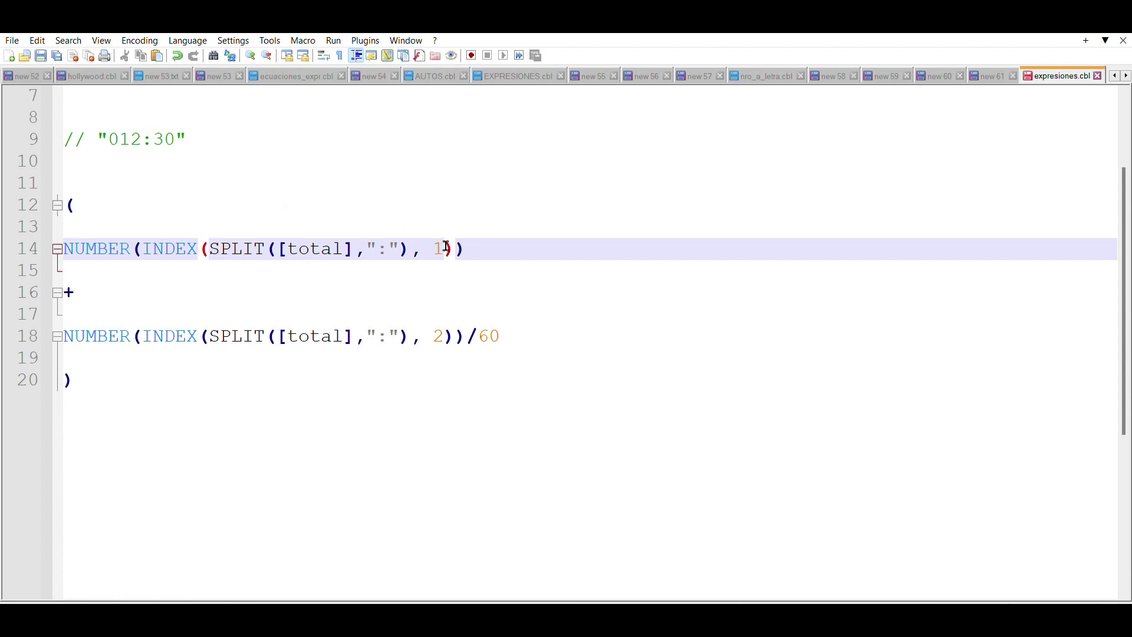
drag(147, 138, 125, 137)
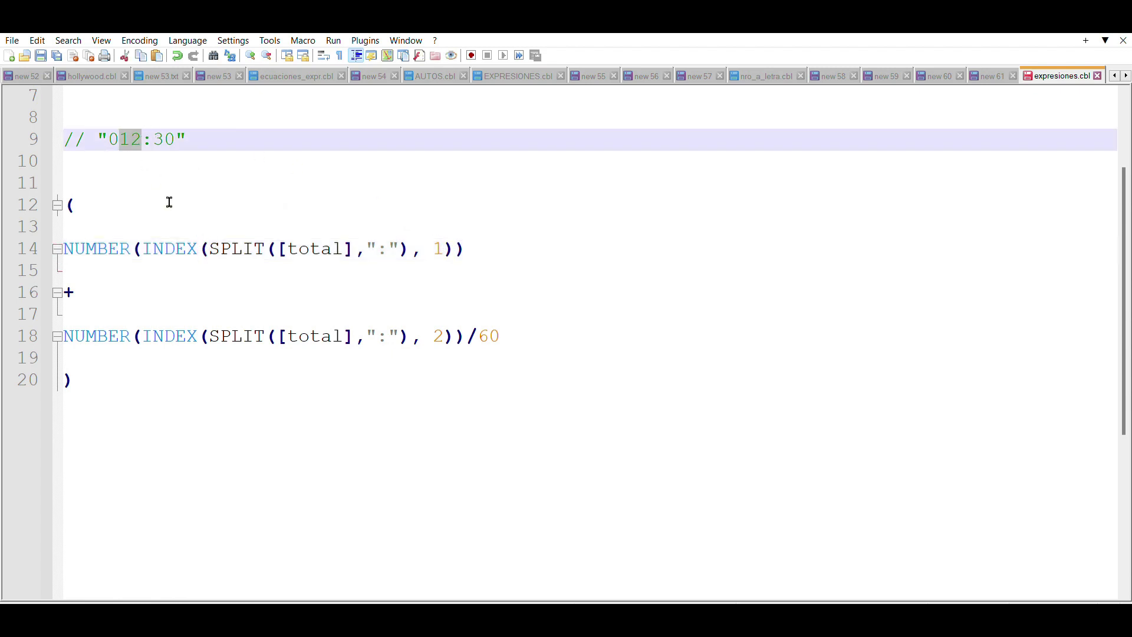
click(137, 246)
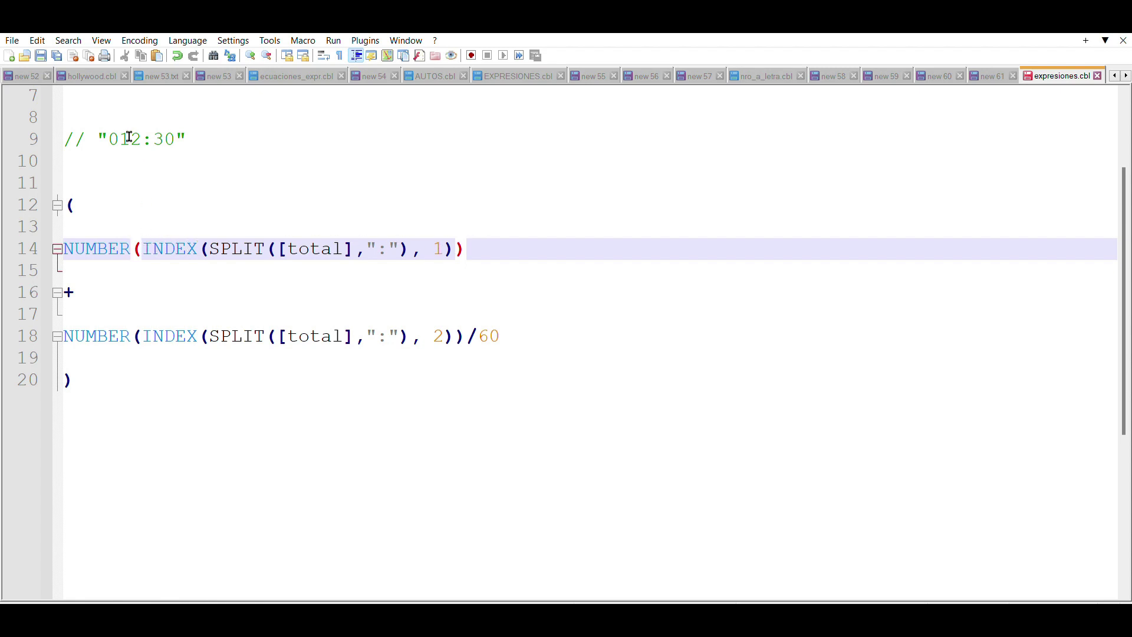
Step: Add the comment // 12 on a new line under the hours term
click(501, 242)
key(Return)
key(Return)
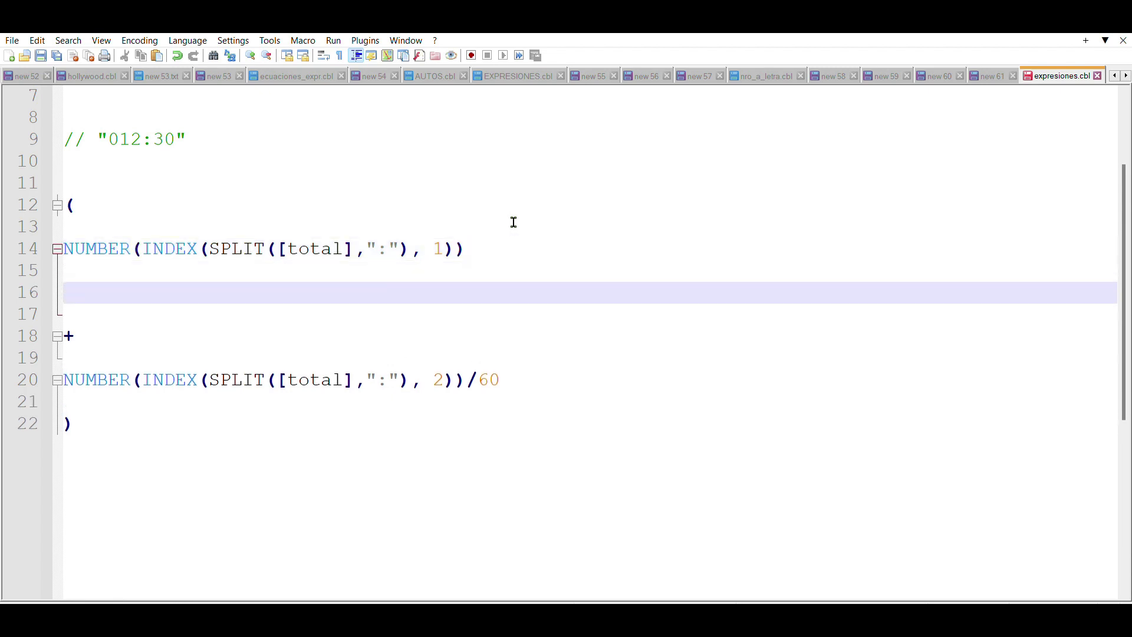
text(// 12)
Step: Add the comment // 30/60= 0.5 under the minutes term
click(140, 380)
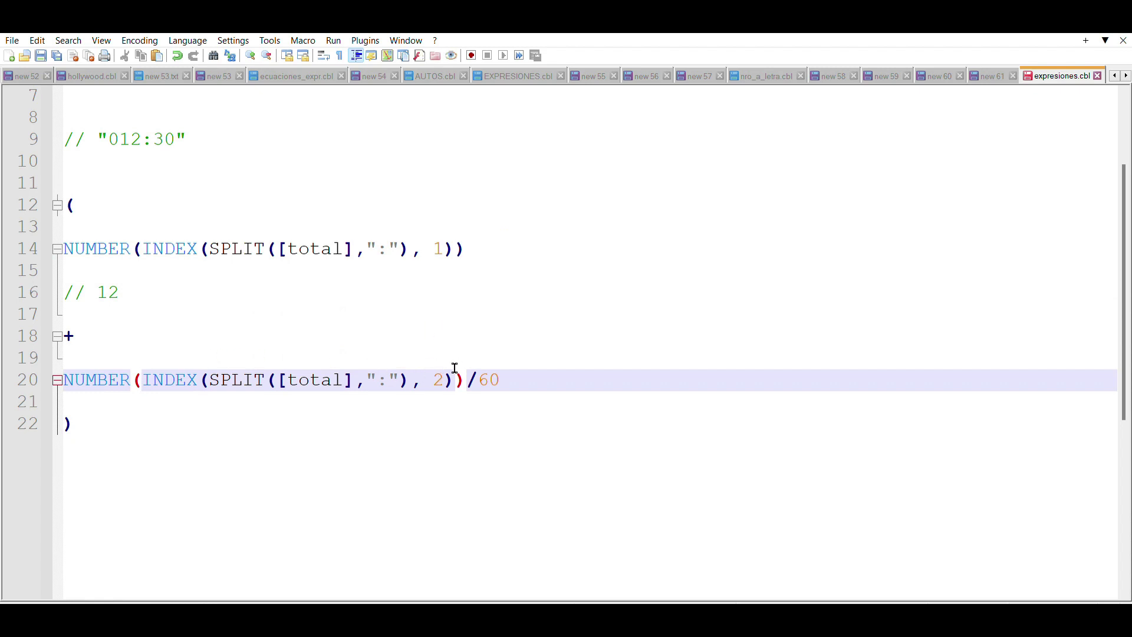
double_click(166, 139)
double_click(441, 379)
click(440, 370)
click(144, 377)
double_click(489, 377)
click(496, 377)
double_click(159, 138)
click(524, 380)
key(Return)
key(Return)
text(//)
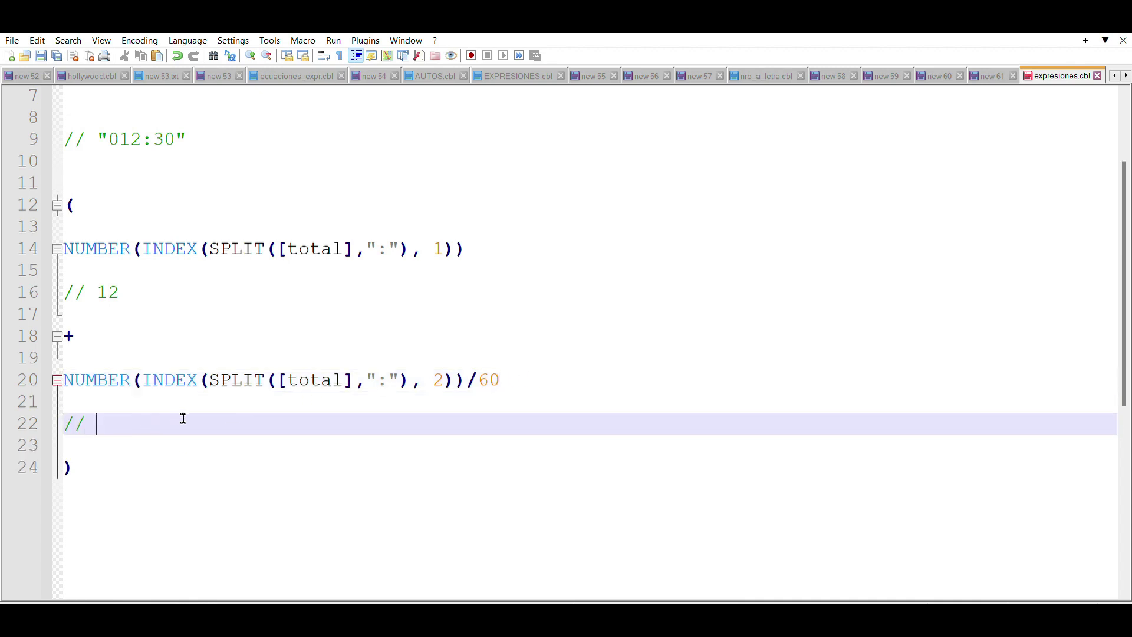
text( 30/60= 0.5)
Step: Add the final result comment // 12.5 below the formula and return to AppSheet
click(101, 466)
key(Return)
key(Return)
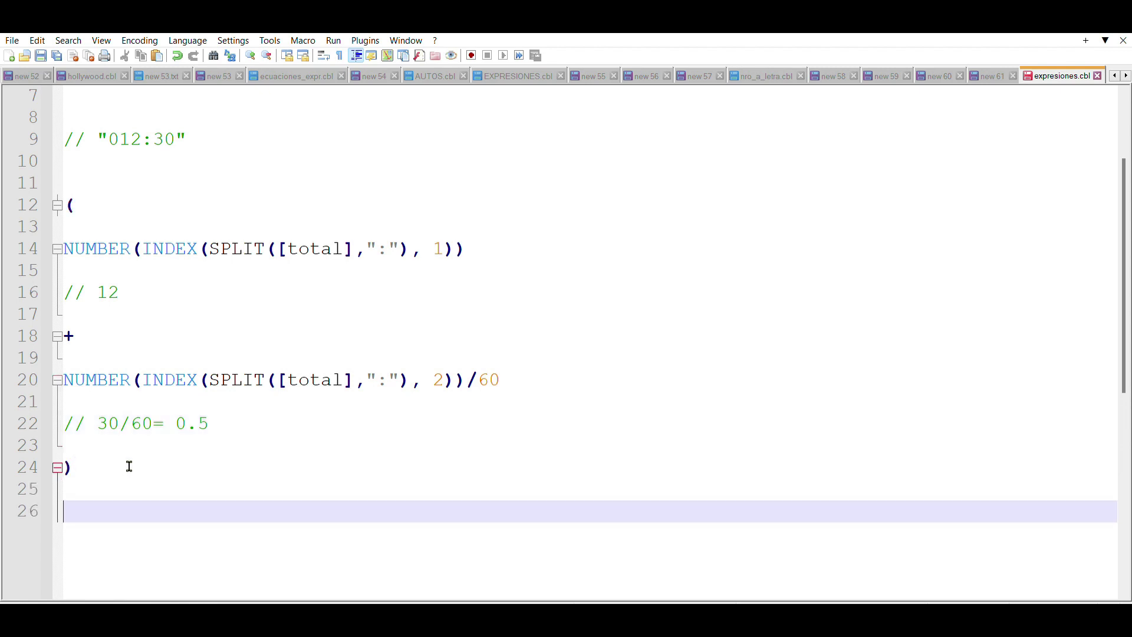
text(// 12.5)
drag(158, 505, 59, 508)
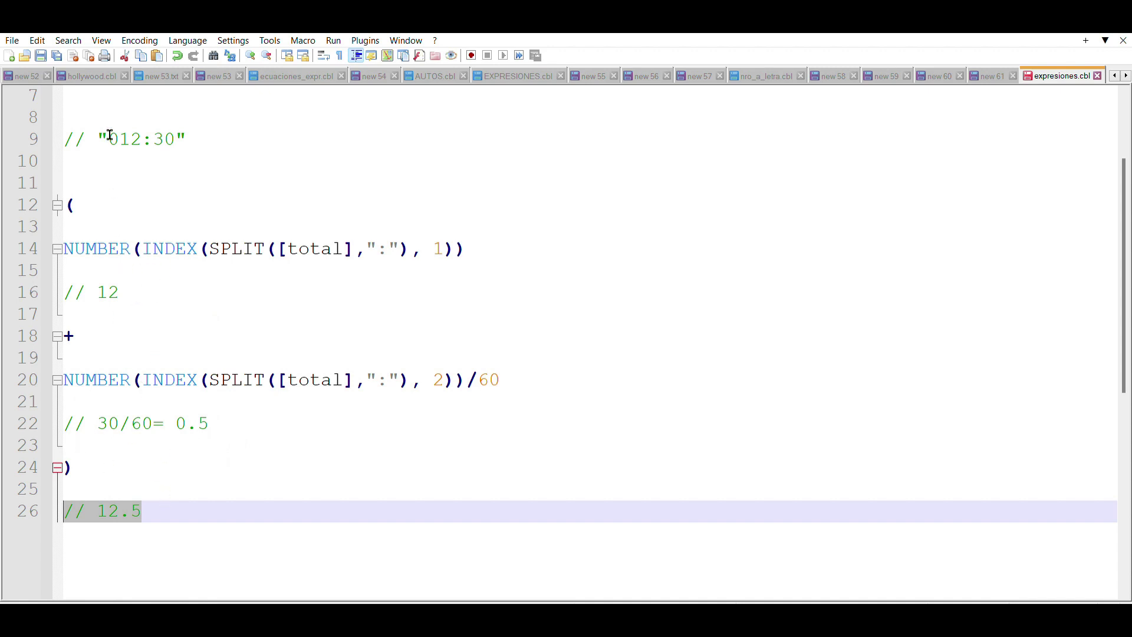
drag(210, 136, 62, 137)
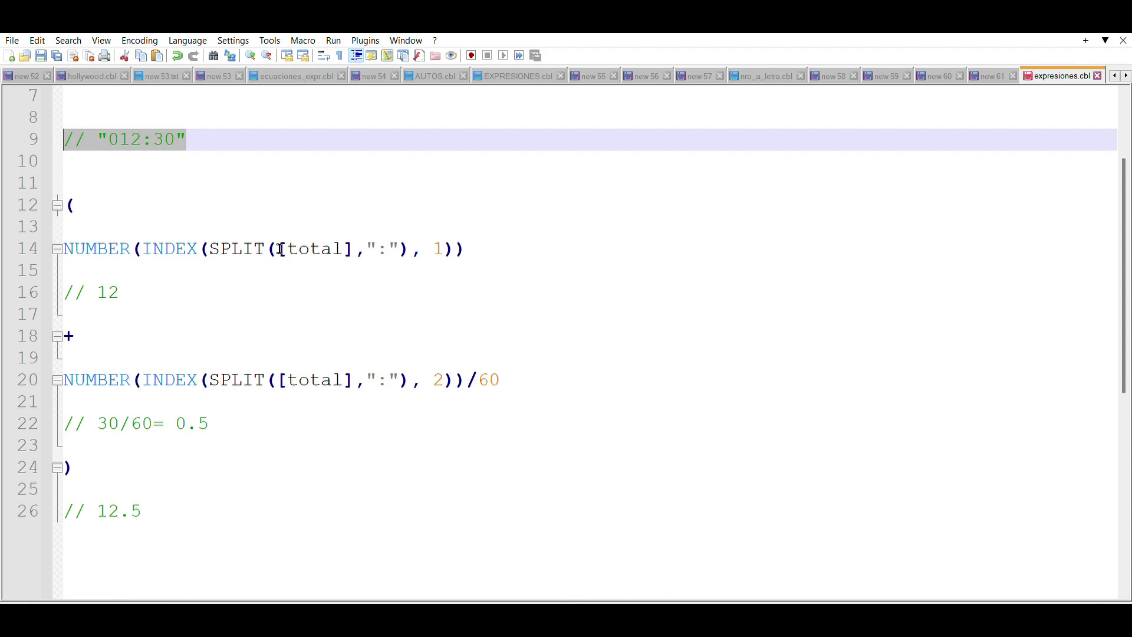
key(alt+Tab)
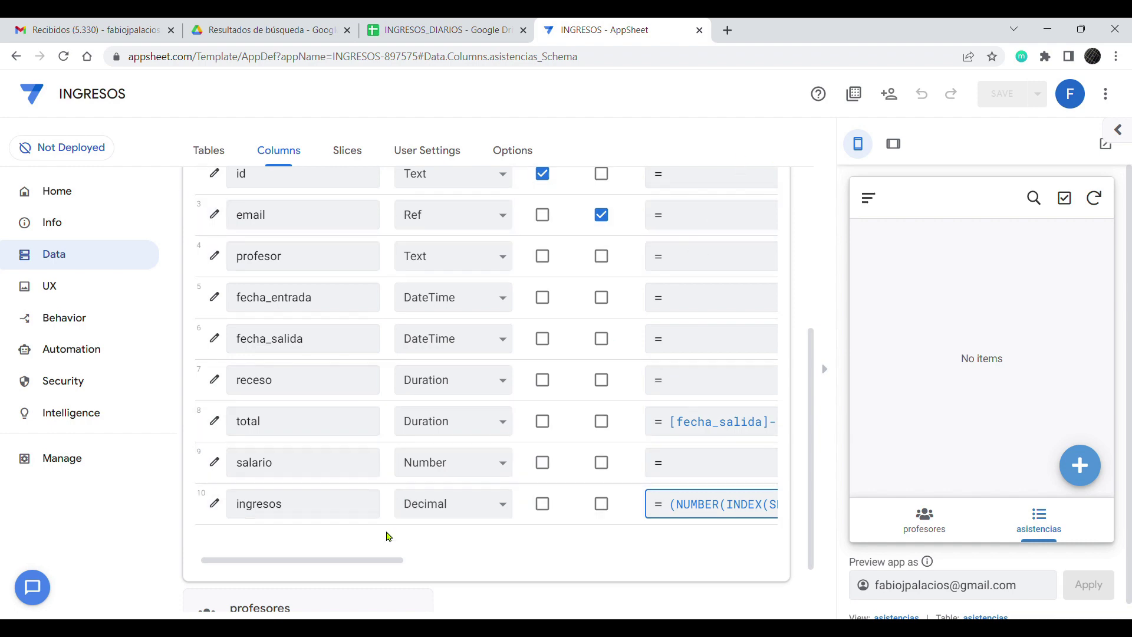
Step: Review the ingresos formula and its [salario] multiplier, then cancel without changes
click(671, 500)
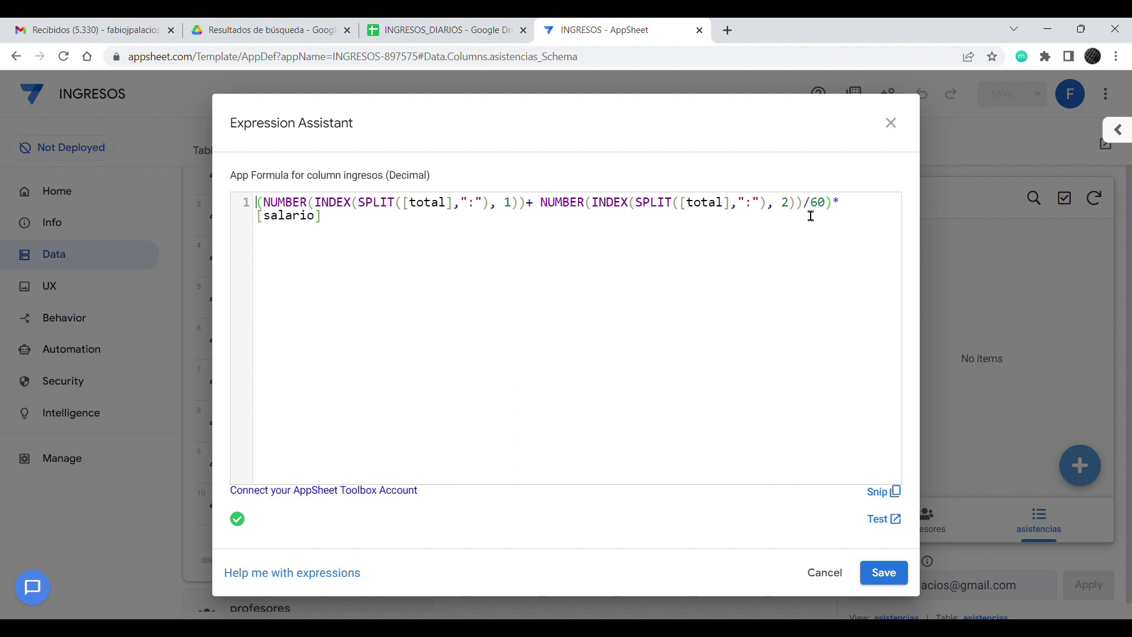
drag(844, 210, 261, 216)
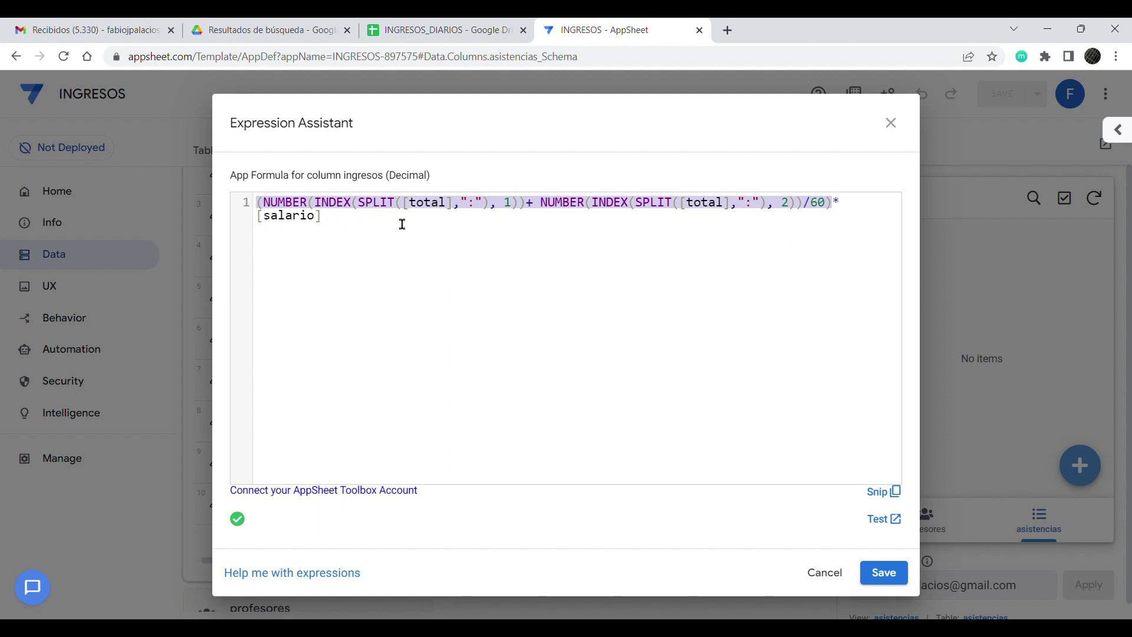
drag(349, 228, 268, 226)
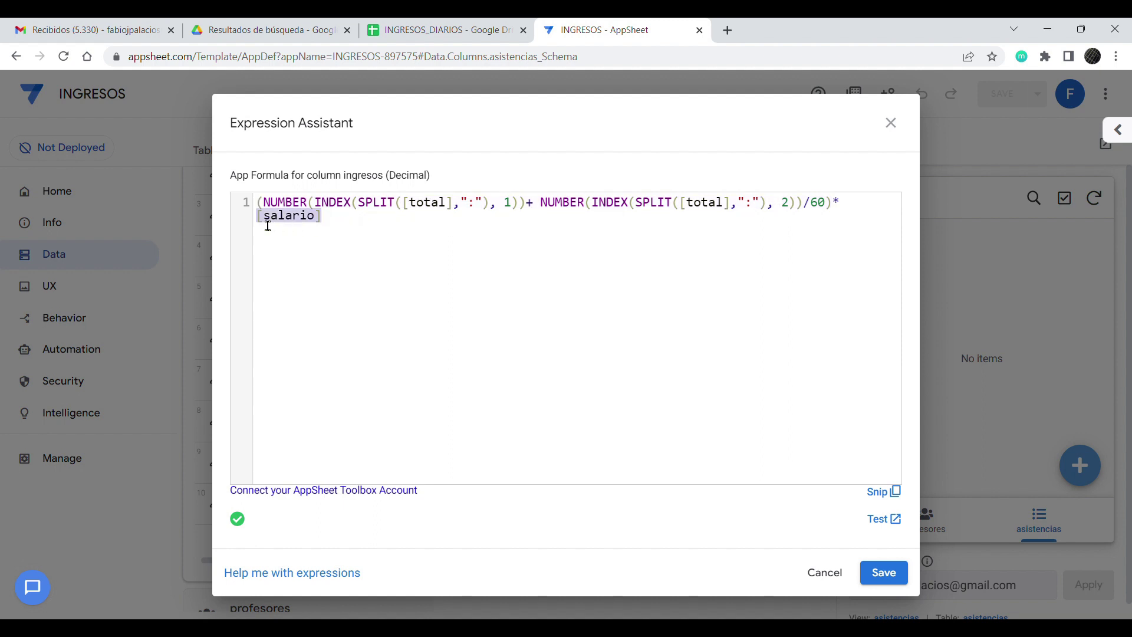
click(825, 572)
drag(330, 568, 313, 565)
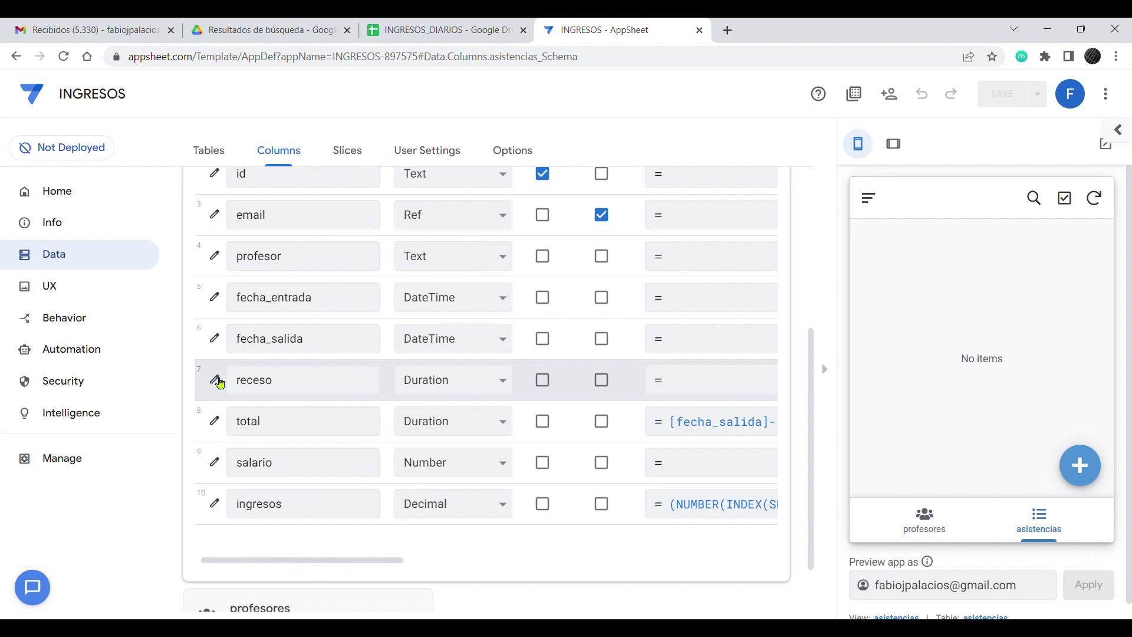
Step: Check that the receso column's Auto Compute initial value is 000:30:00
click(215, 379)
scroll(405, 392, down, 1)
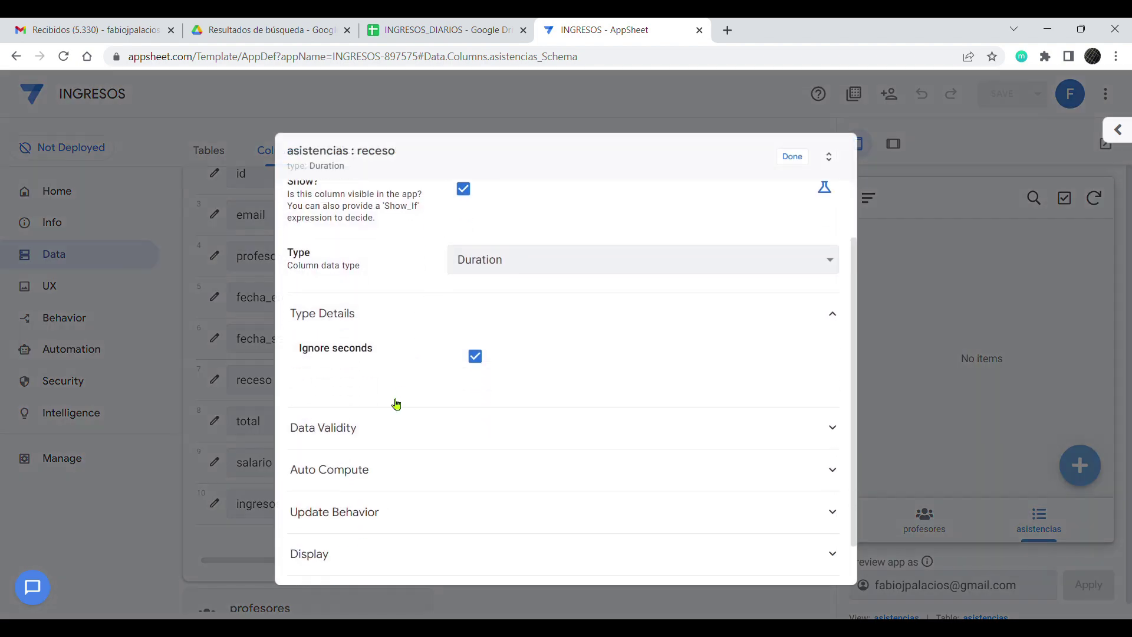
scroll(404, 392, down, 1)
click(330, 420)
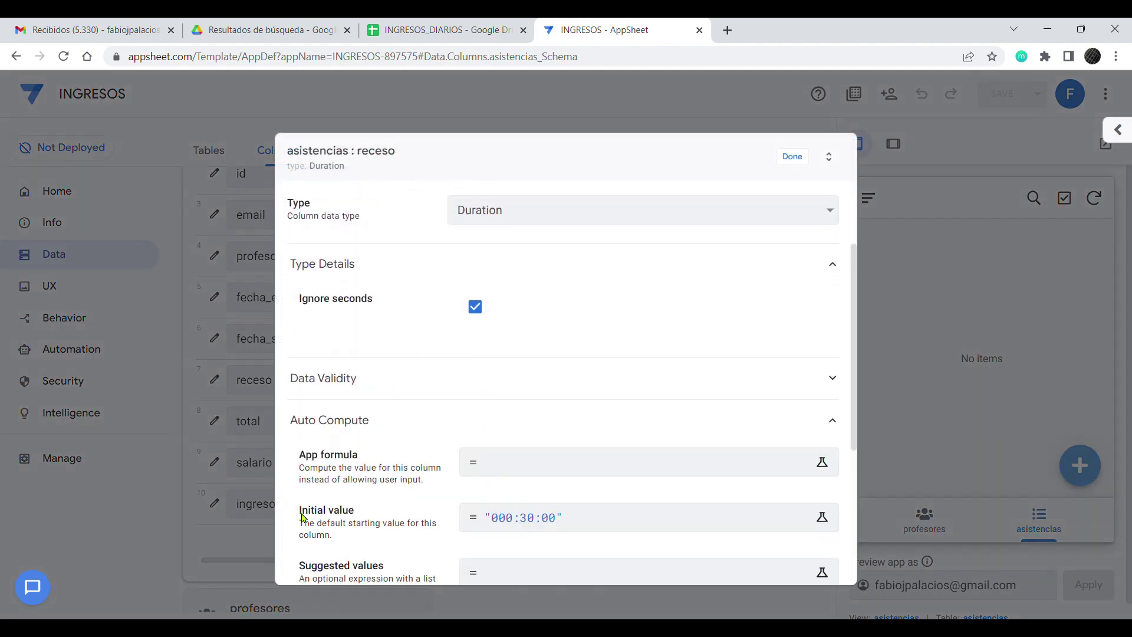
drag(302, 518, 360, 515)
click(520, 519)
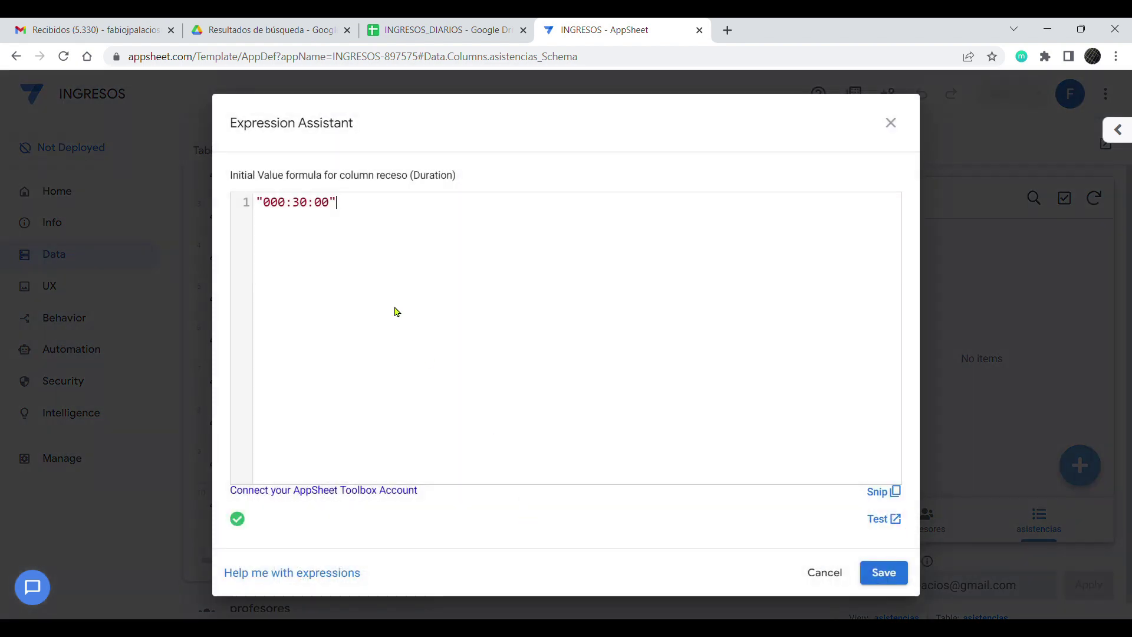
drag(348, 210, 264, 211)
click(356, 211)
drag(352, 211, 247, 208)
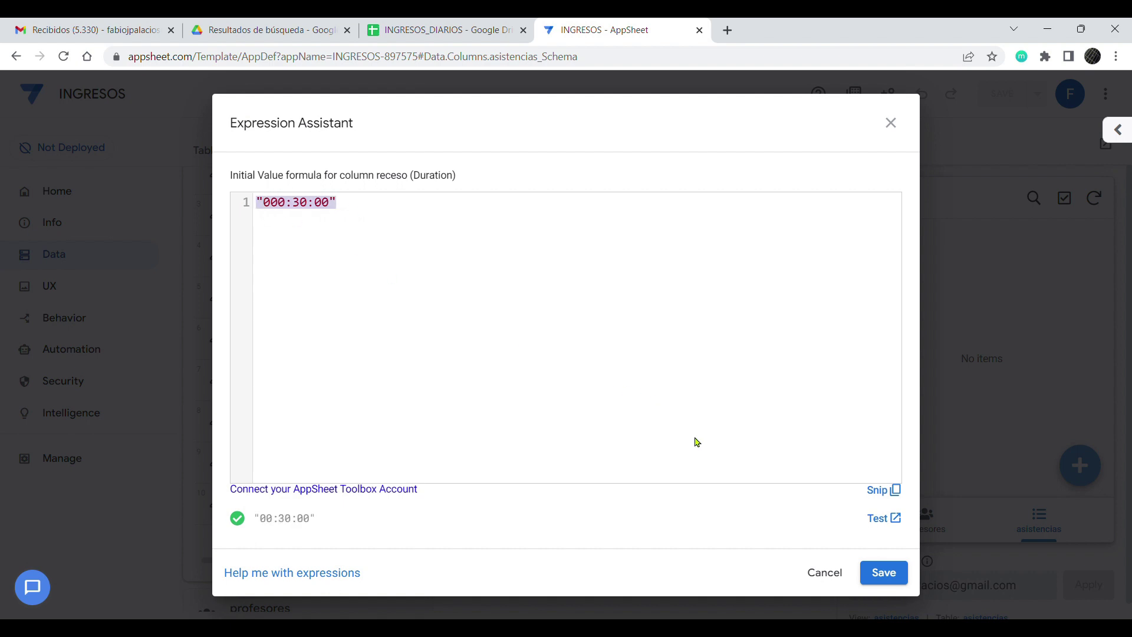
Step: Close receso unchanged and show the profesores list in the preview
click(826, 575)
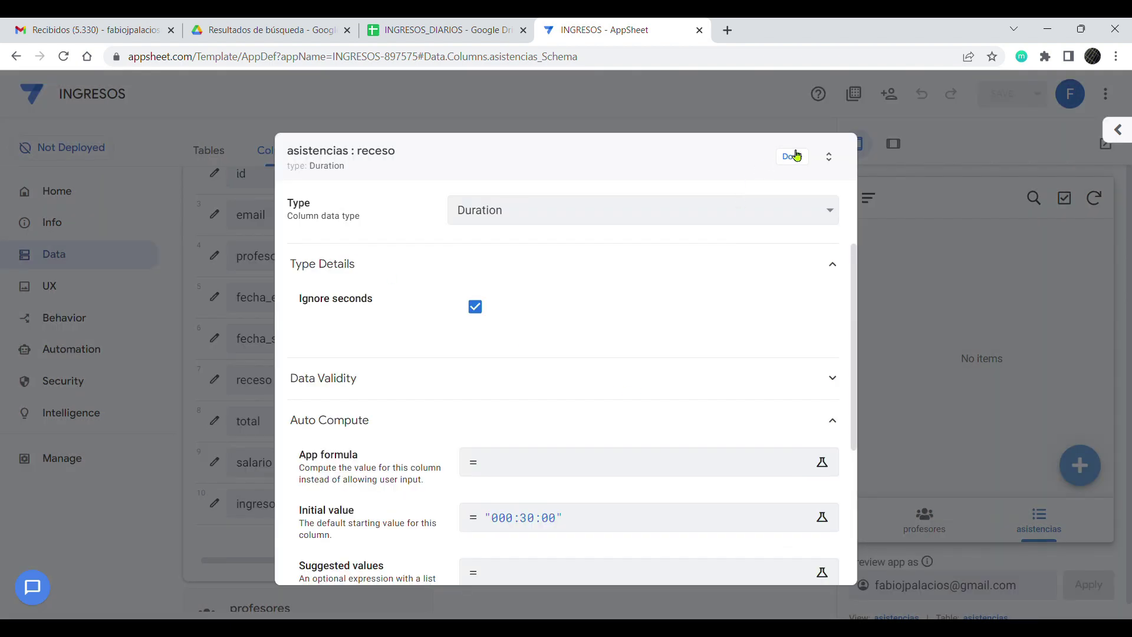
click(790, 155)
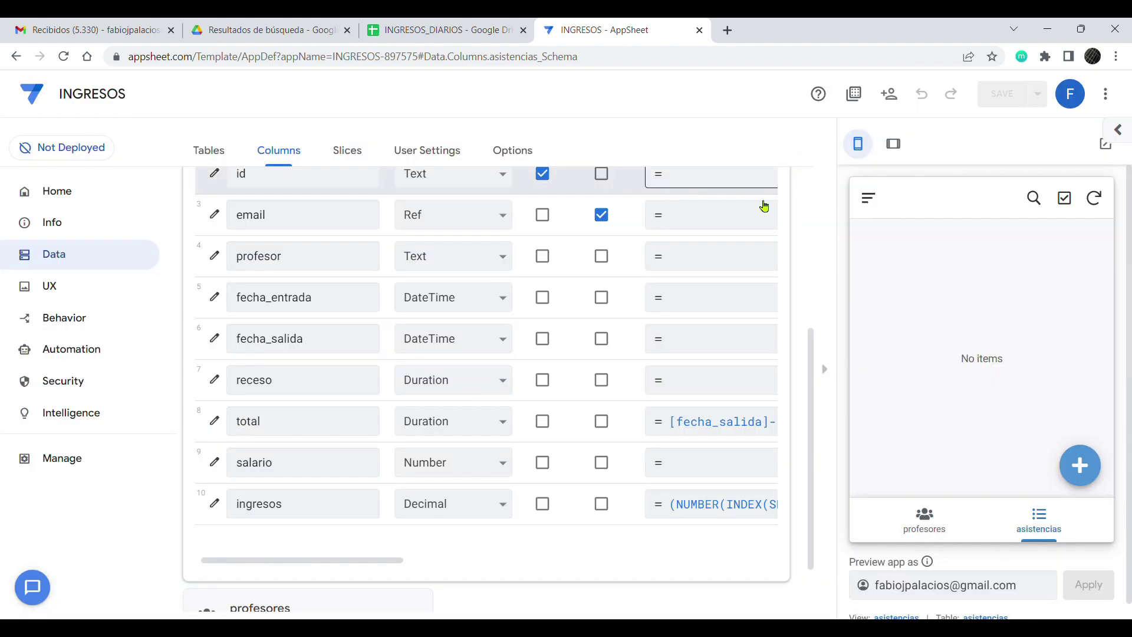
click(924, 518)
Step: Start a new teacher record and enter the email, name and documento number
click(1080, 465)
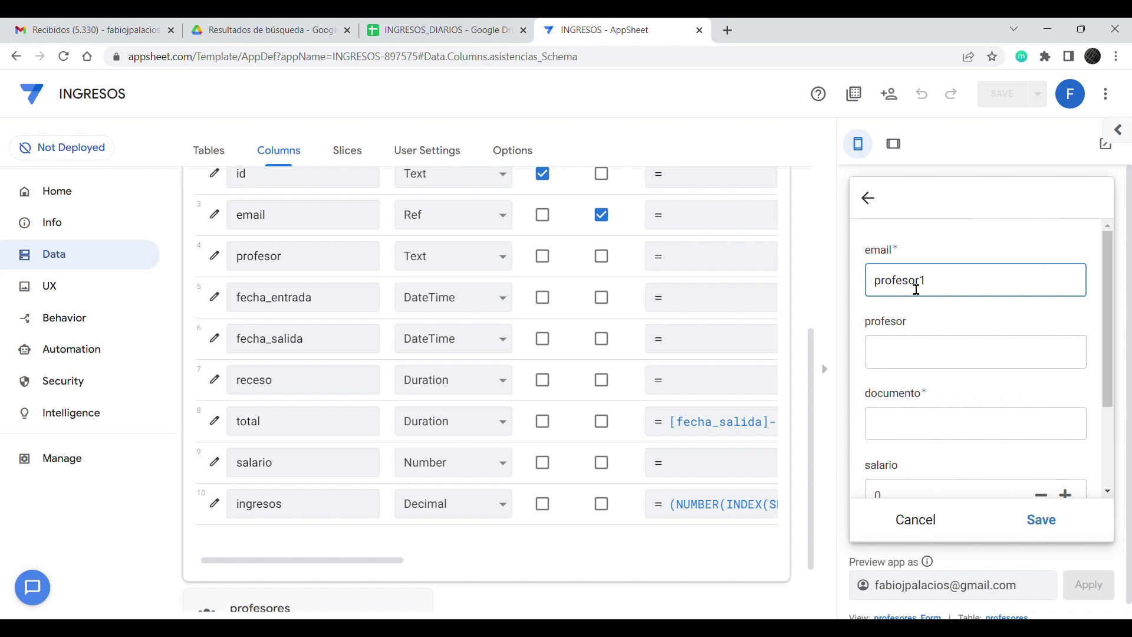
key(Tab)
text(Hugo)
key(Tab)
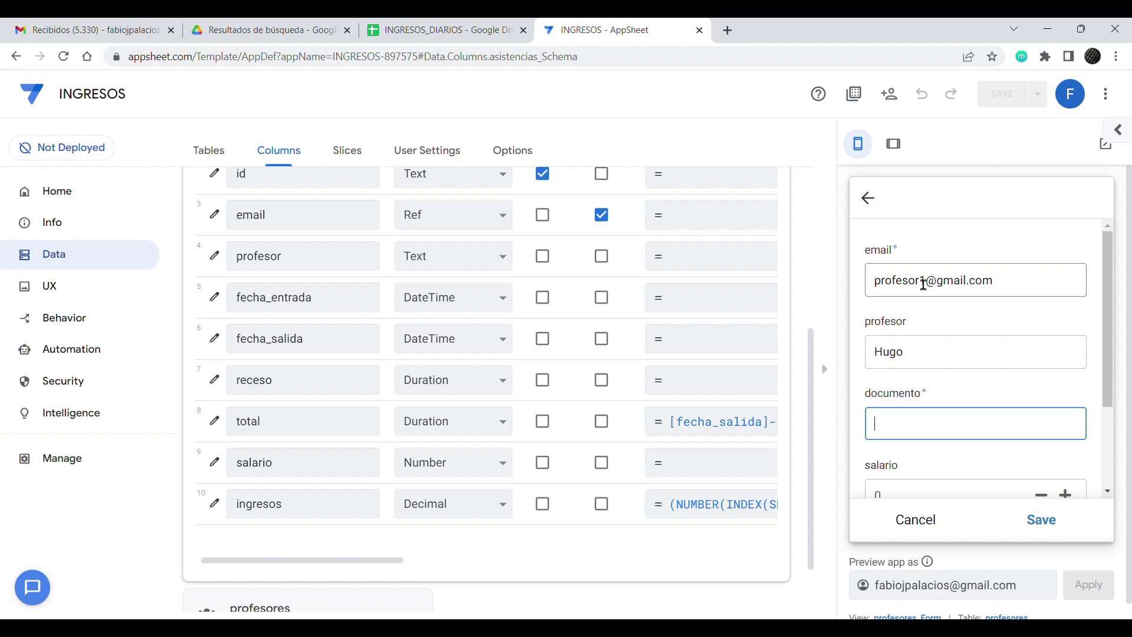
text(45454545)
Step: Set the teacher's salario to 15 and save the record
scroll(924, 286, down, 2)
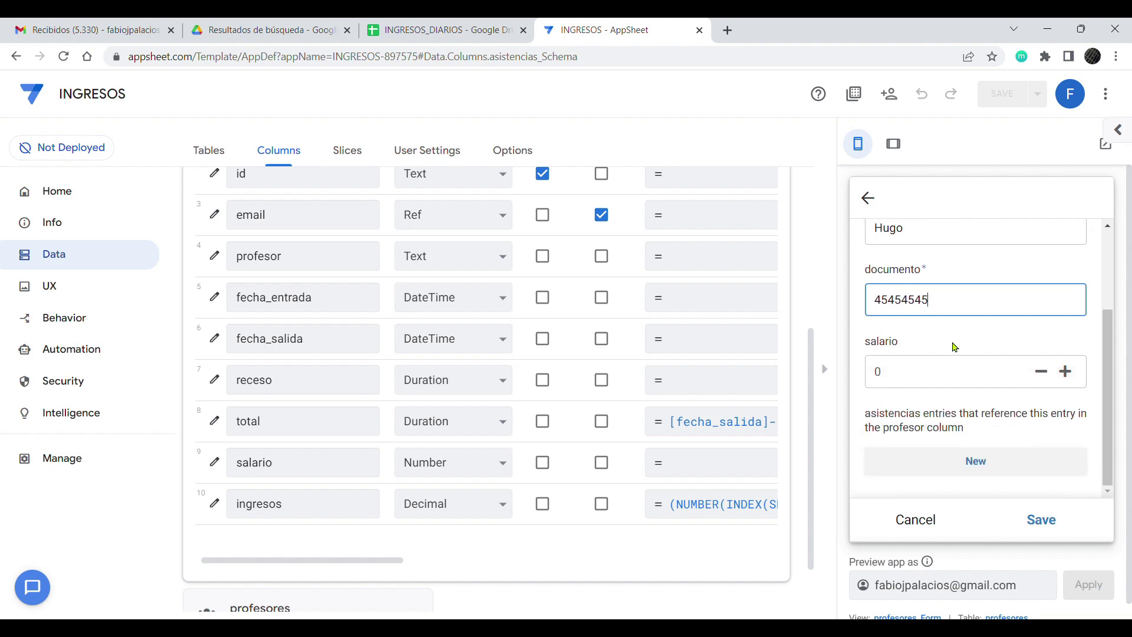
click(941, 384)
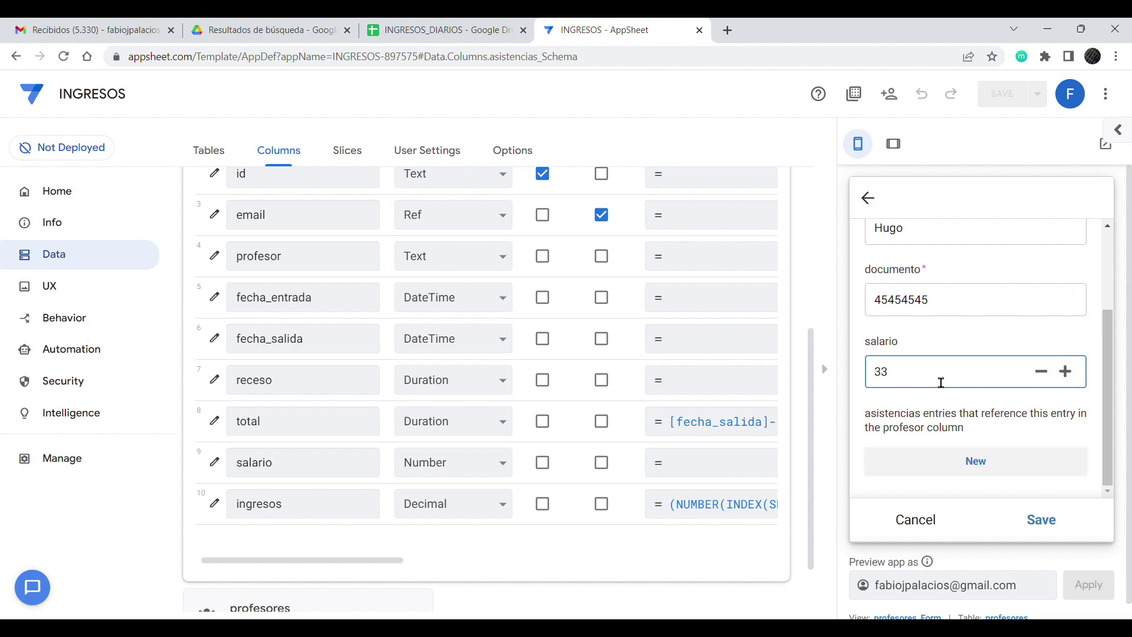
drag(910, 380, 843, 377)
text(15)
click(999, 429)
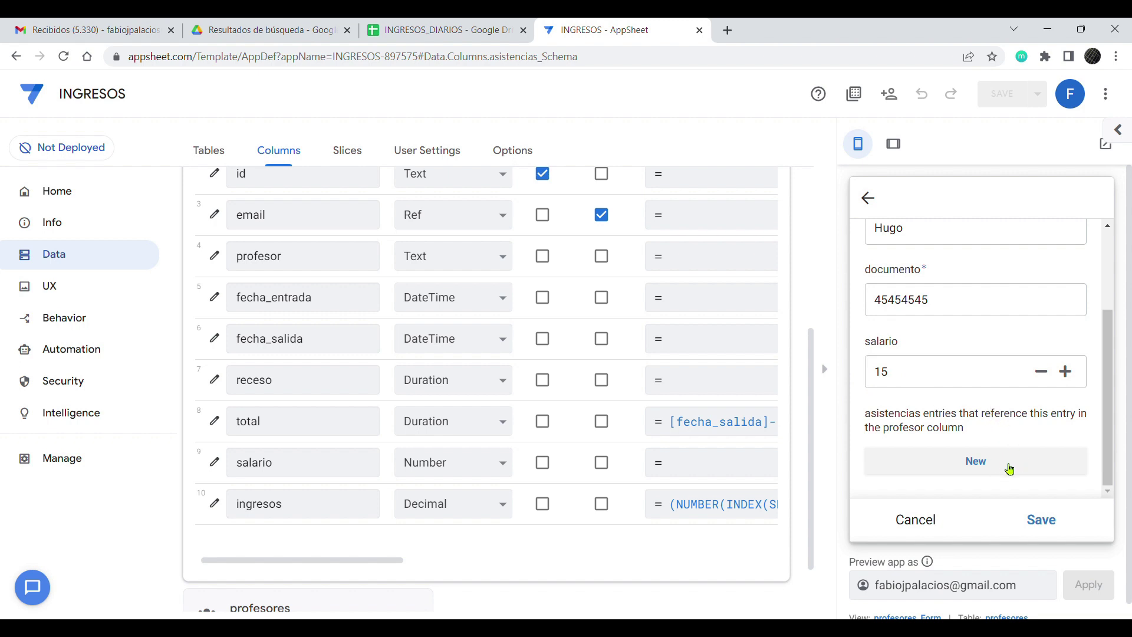
click(1049, 522)
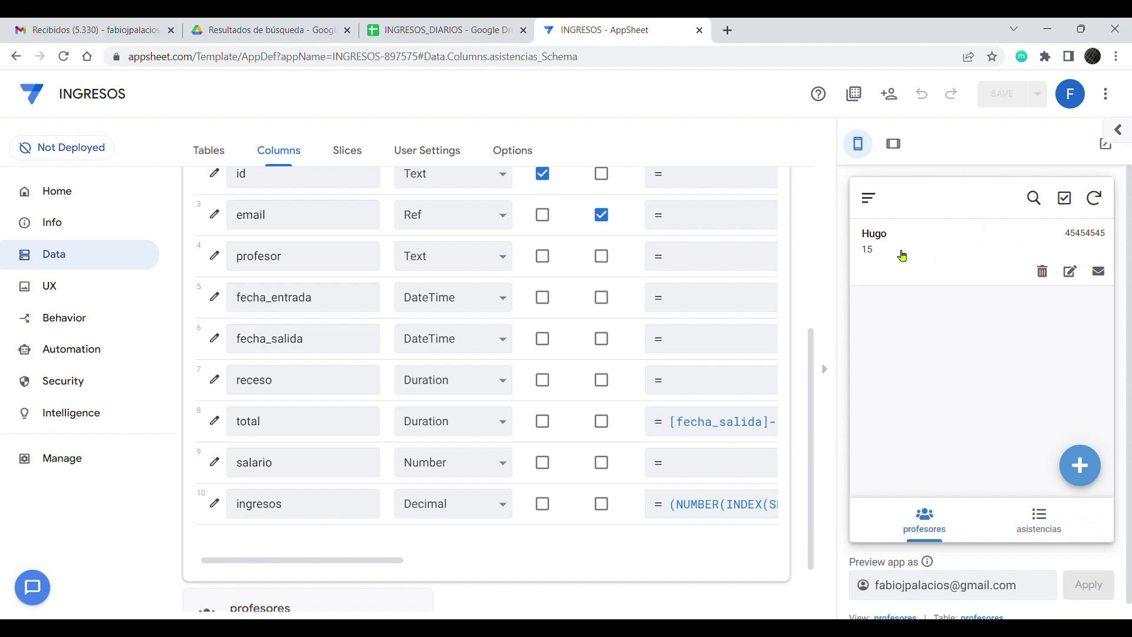
Step: From the new teacher's detail view, start a new asistencias entry
click(902, 256)
scroll(946, 304, down, 2)
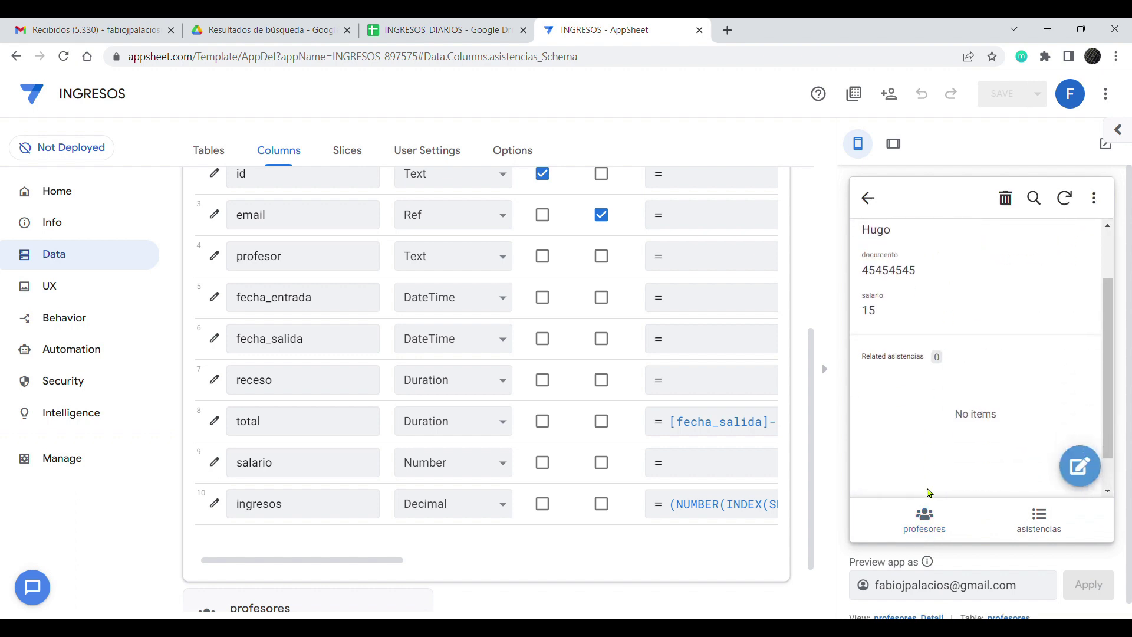
click(1079, 466)
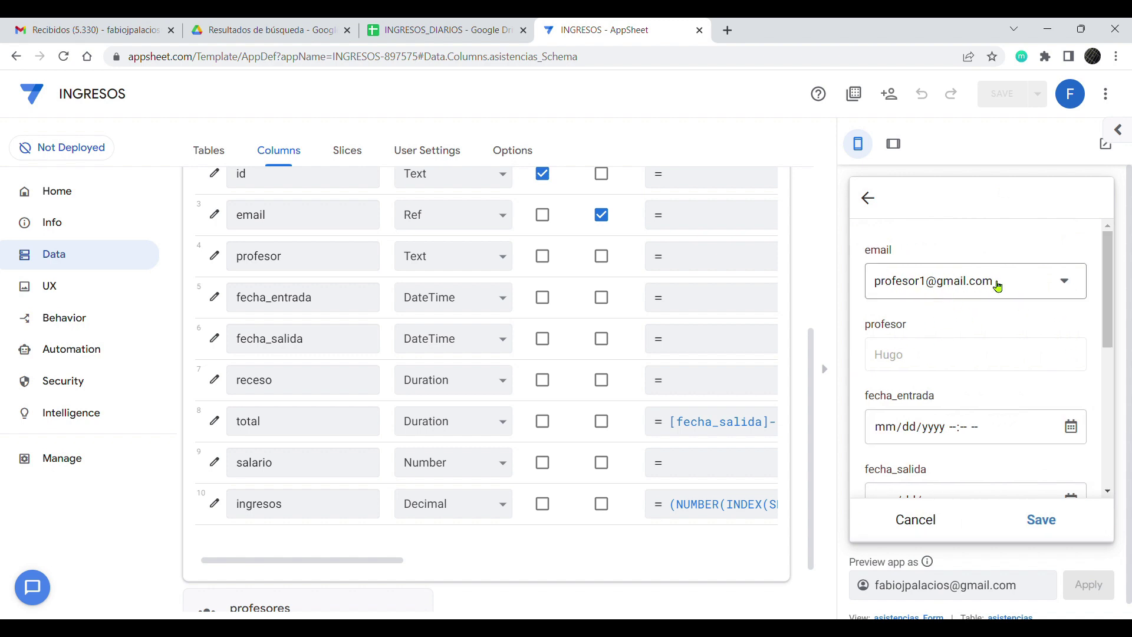
scroll(914, 291, down, 1)
scroll(1002, 342, down, 1)
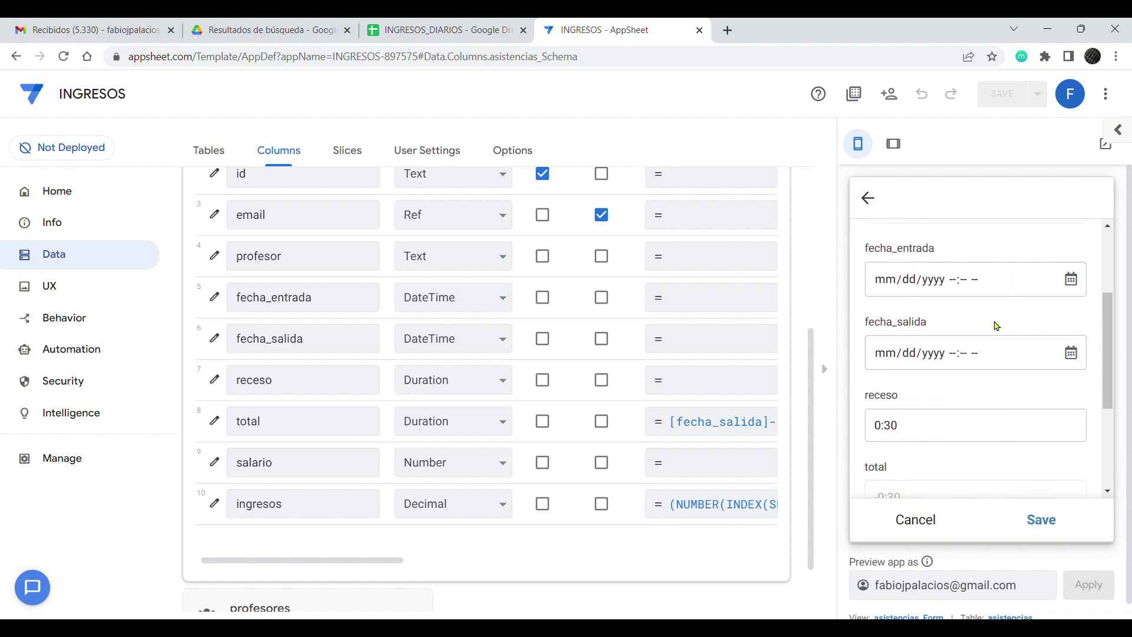
scroll(947, 351, down, 1)
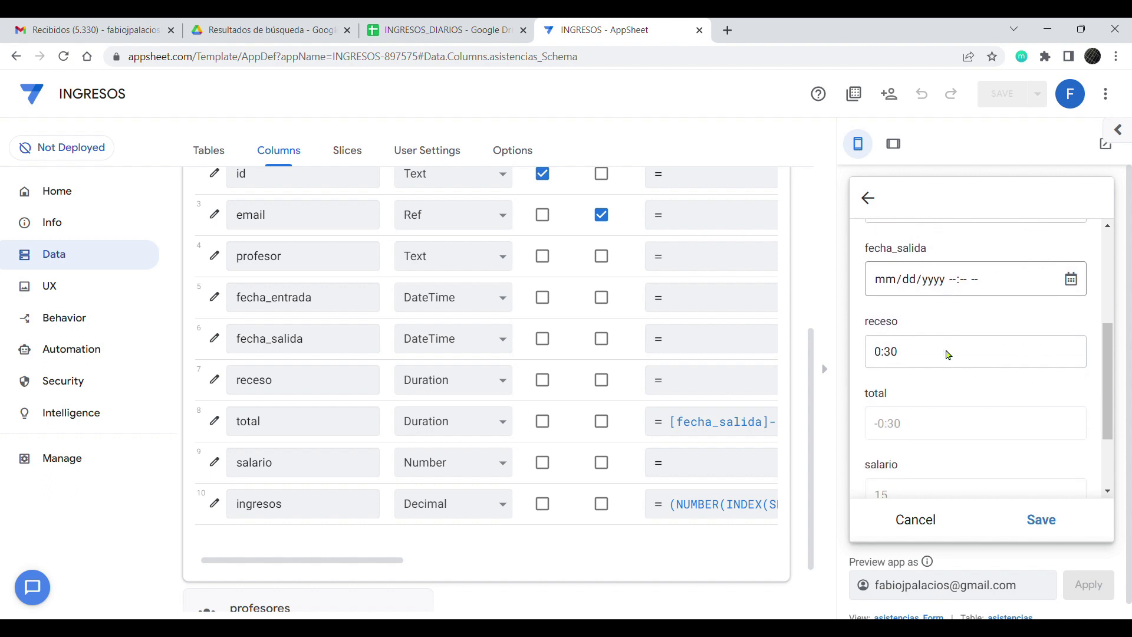
Step: Check the form's receso is prefilled at 0:30, along with total and ingresos
click(907, 365)
double_click(907, 365)
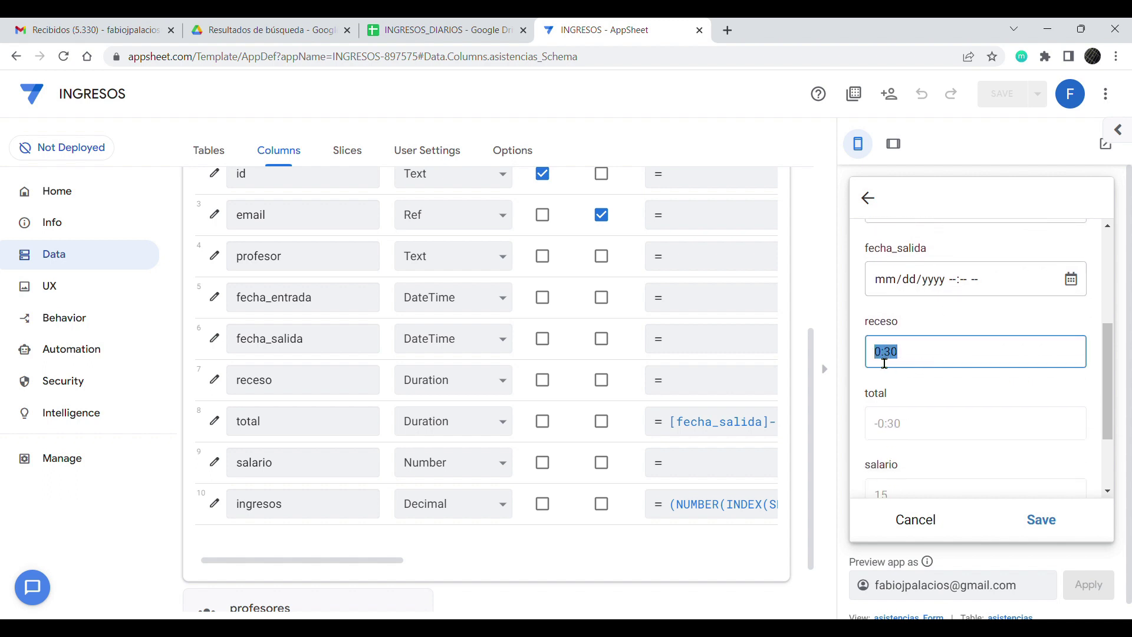
scroll(958, 382, down, 1)
scroll(961, 384, down, 1)
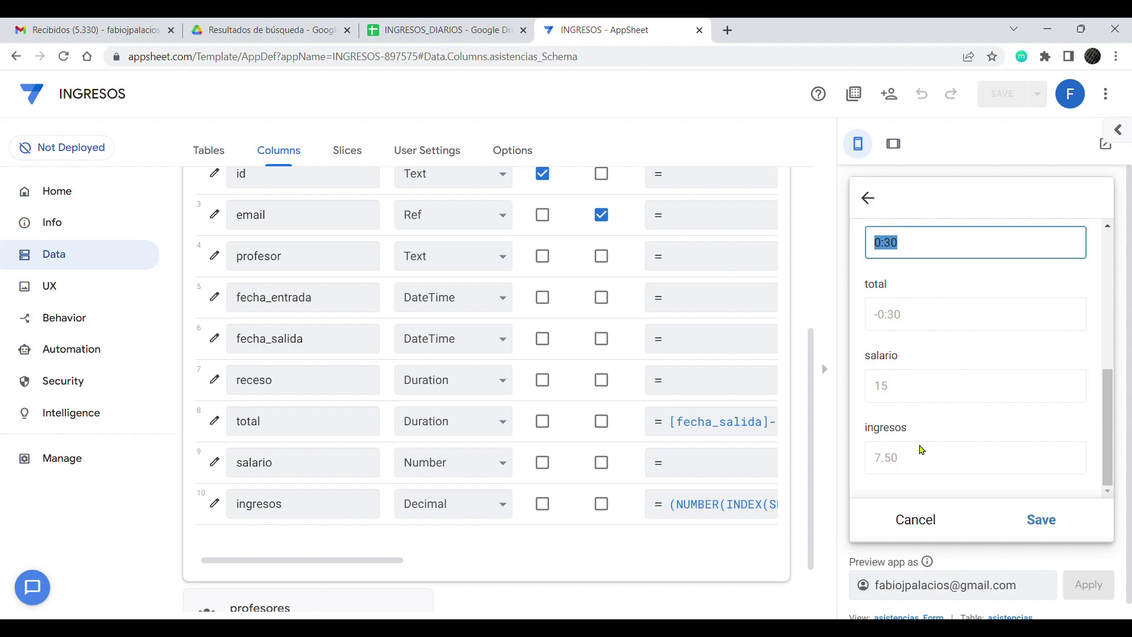
click(876, 387)
drag(1106, 429, 1097, 326)
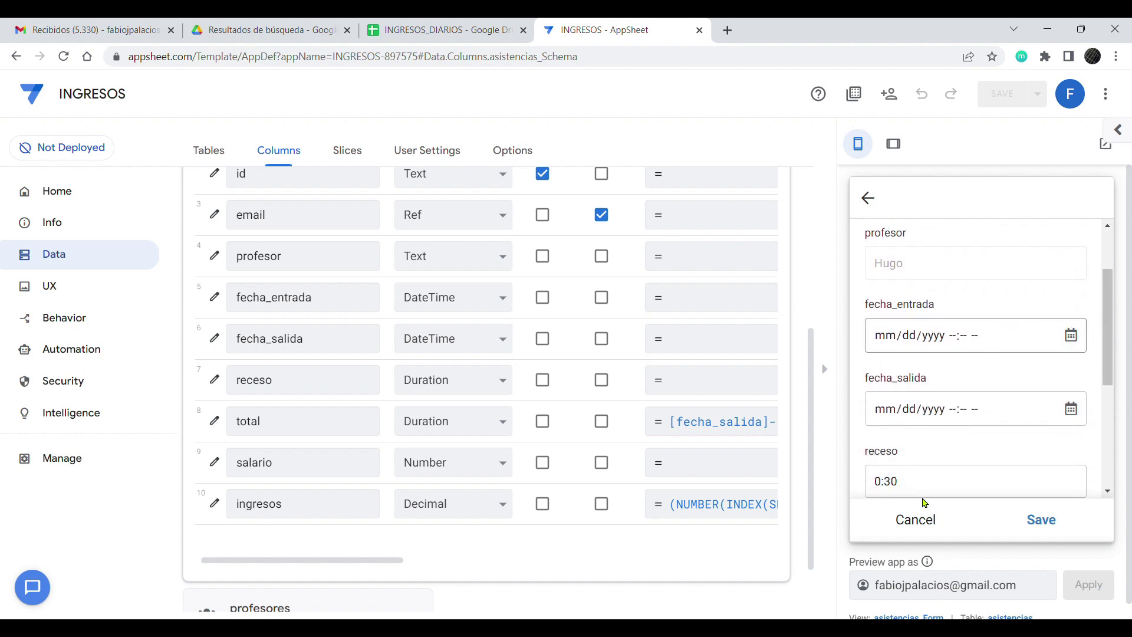
Step: Set fecha_entrada to 09/30/2022 09:59 AM and fecha_salida to 02:30 PM
click(954, 340)
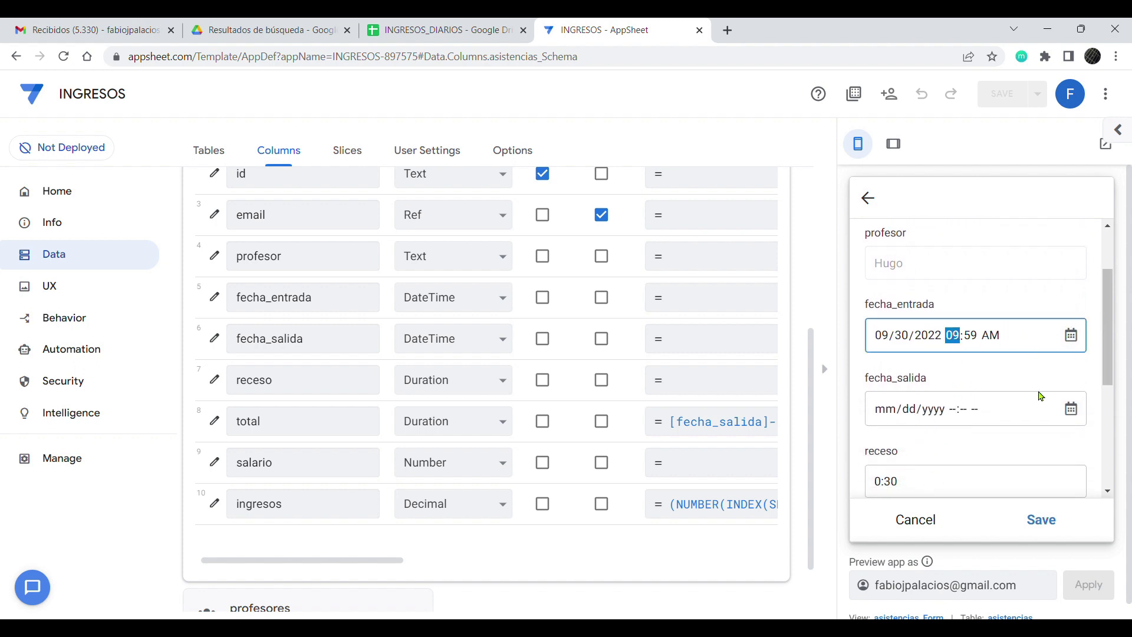
click(1027, 375)
scroll(1007, 405, down, 1)
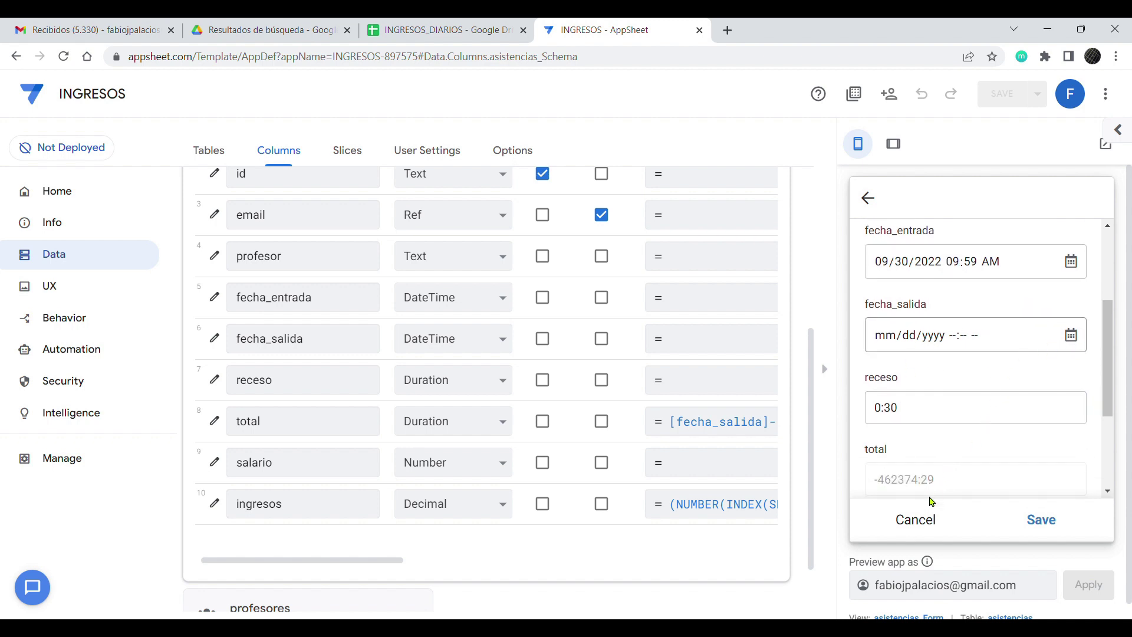
click(954, 341)
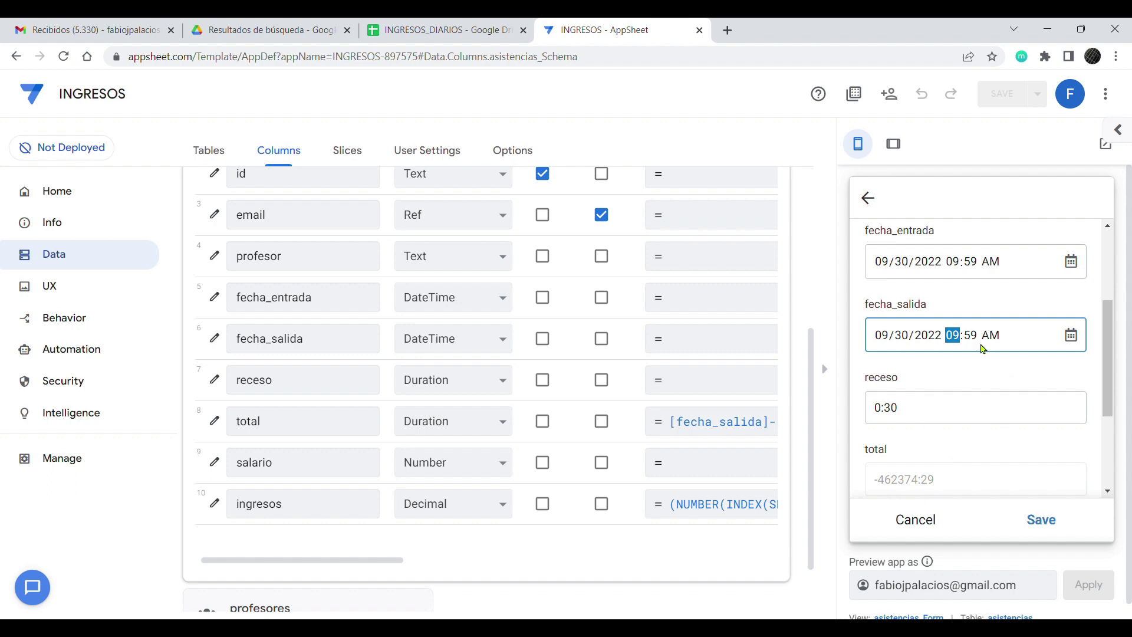
text(230p)
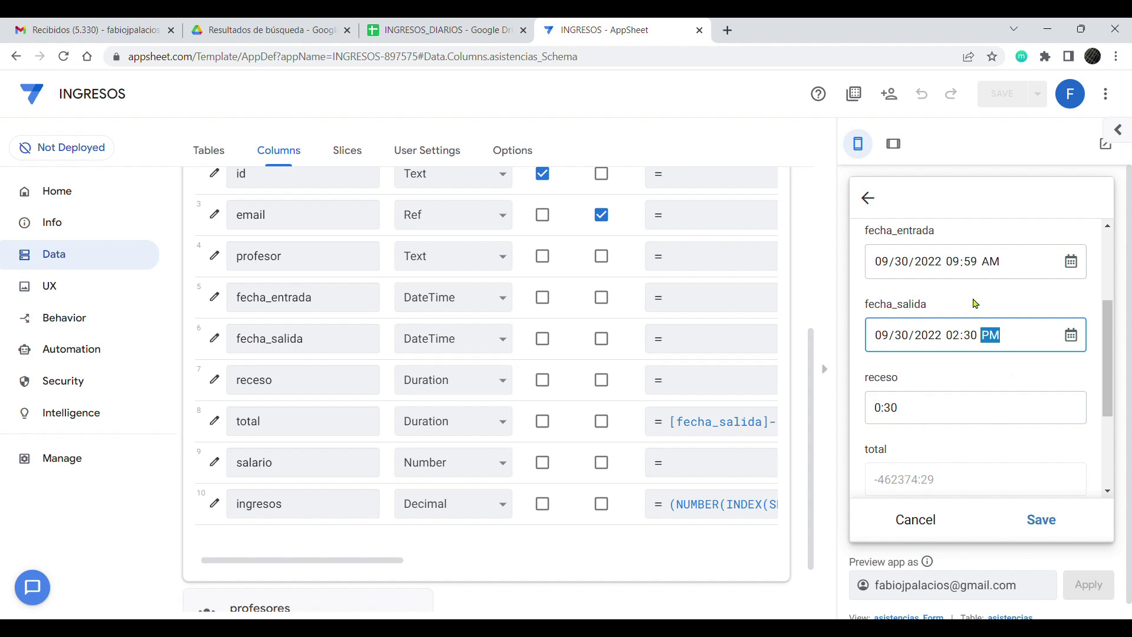
click(1001, 366)
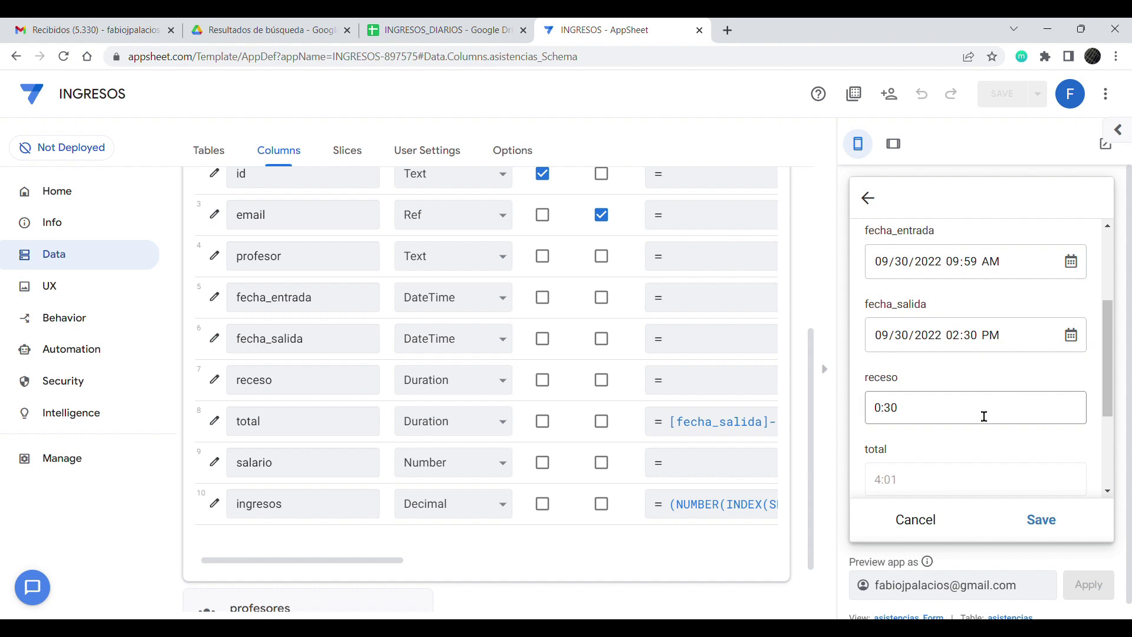
drag(1108, 396, 1110, 408)
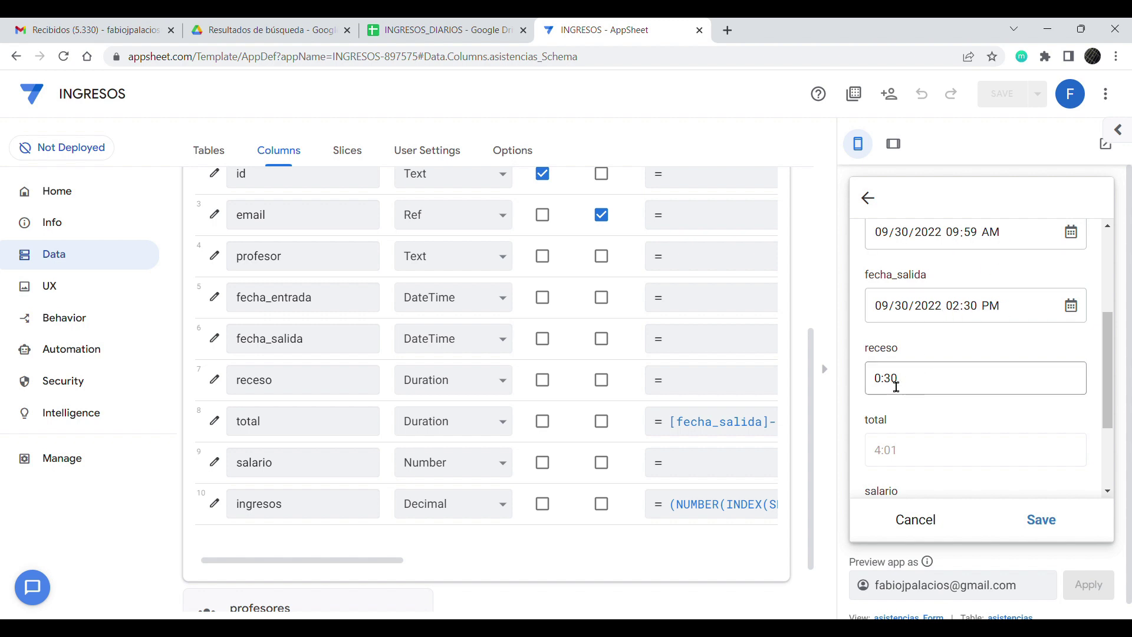
Step: Change receso to 0:40 so total recalculates to 3:51
click(904, 389)
drag(894, 383, 908, 389)
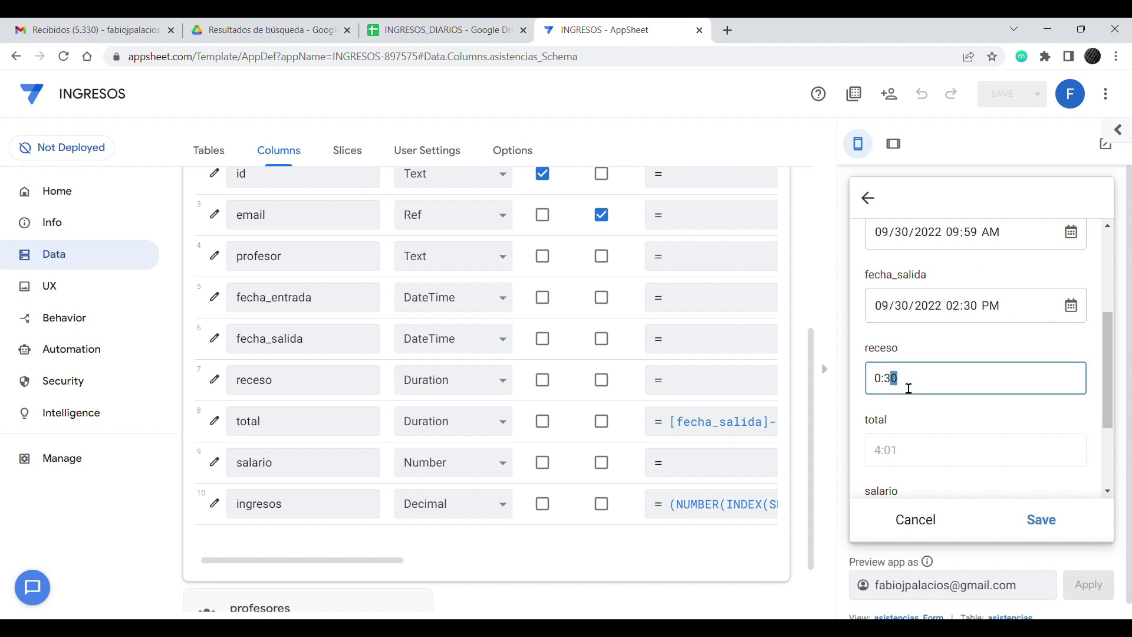
key(shift+Left)
key(shift+Left)
text(4)
click(938, 405)
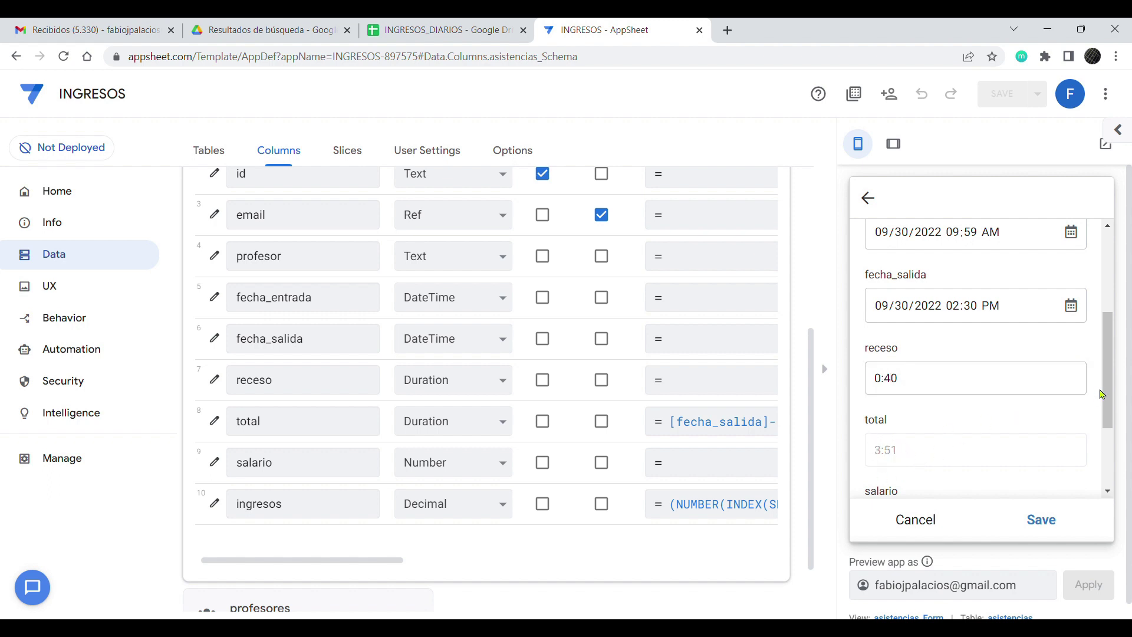
drag(1103, 391, 1086, 456)
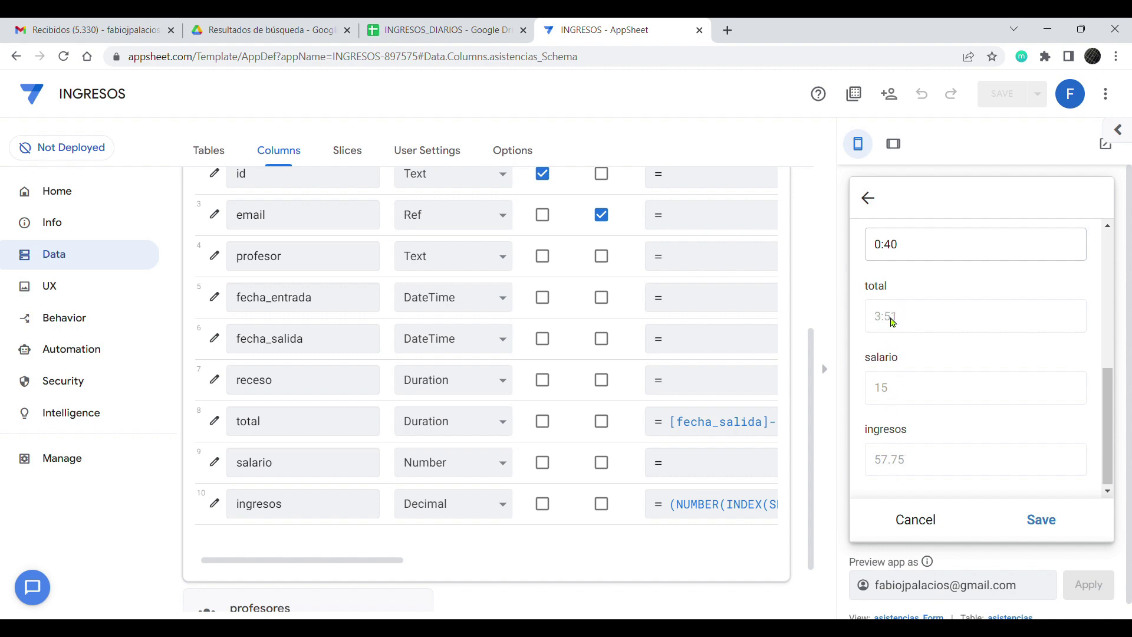
Step: Save the attendance with ingresos 57.75 and return to the profesores list
scroll(938, 453, down, 1)
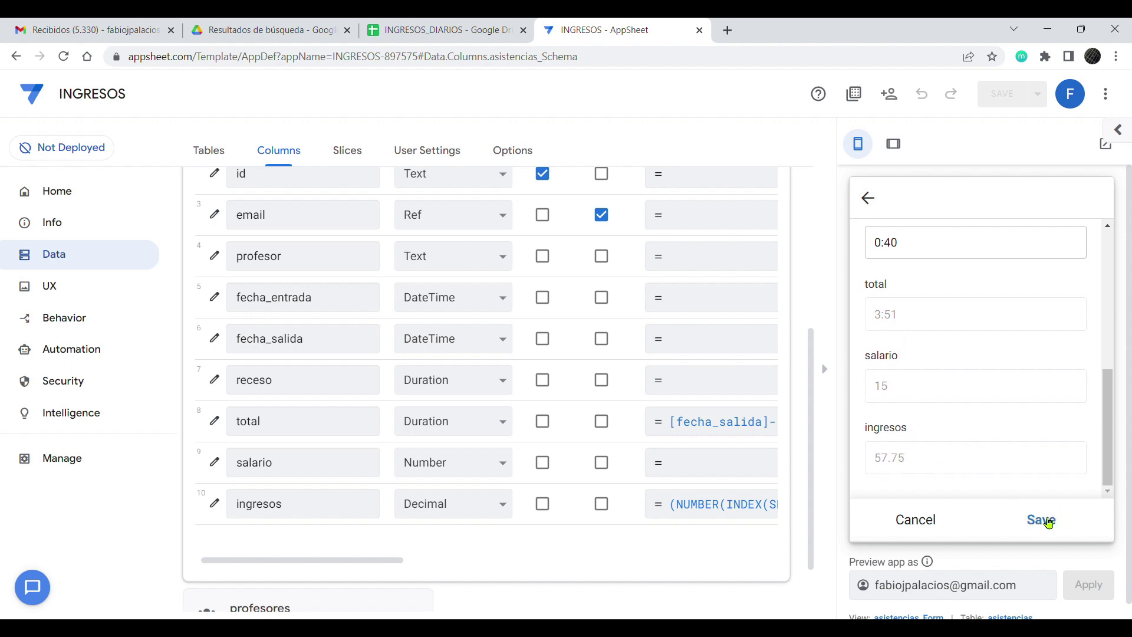
click(1048, 523)
click(924, 518)
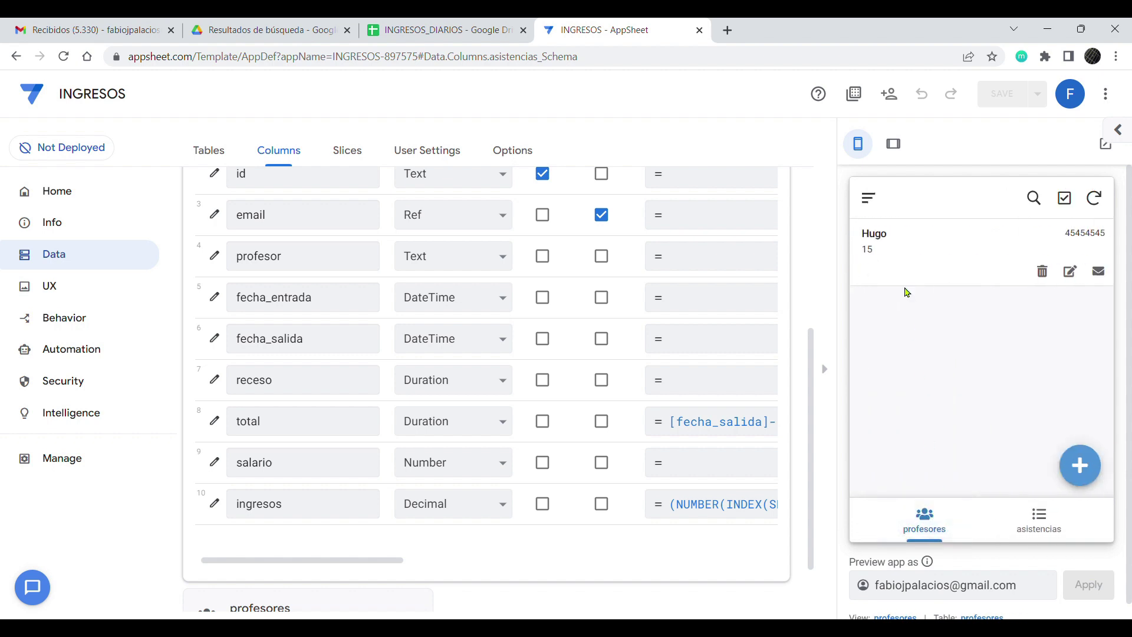
click(440, 30)
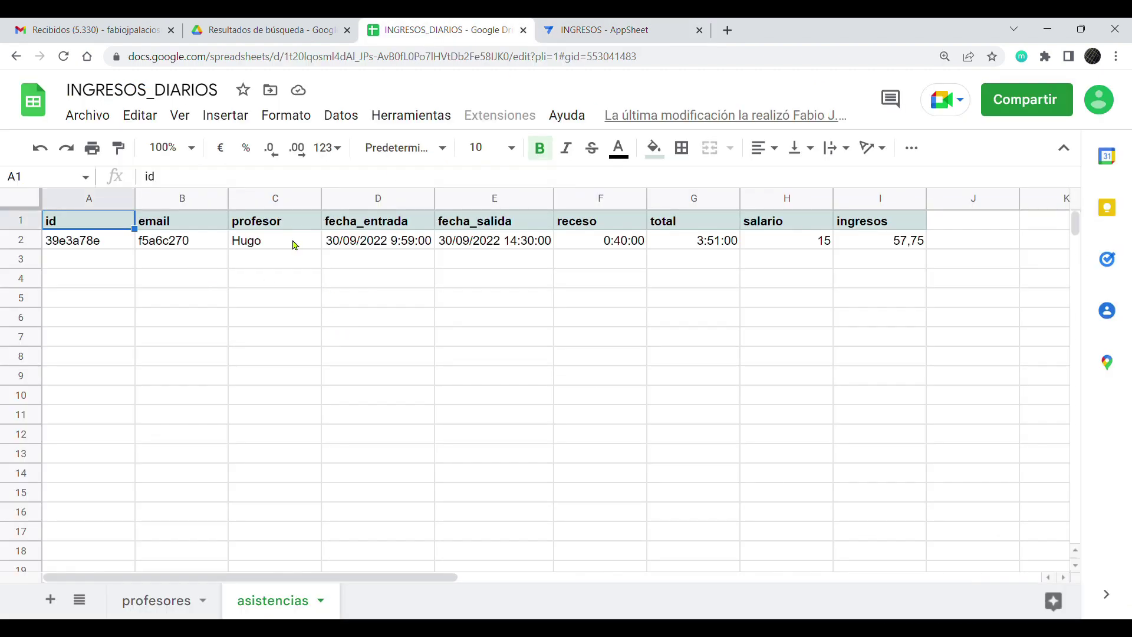
click(790, 243)
click(687, 245)
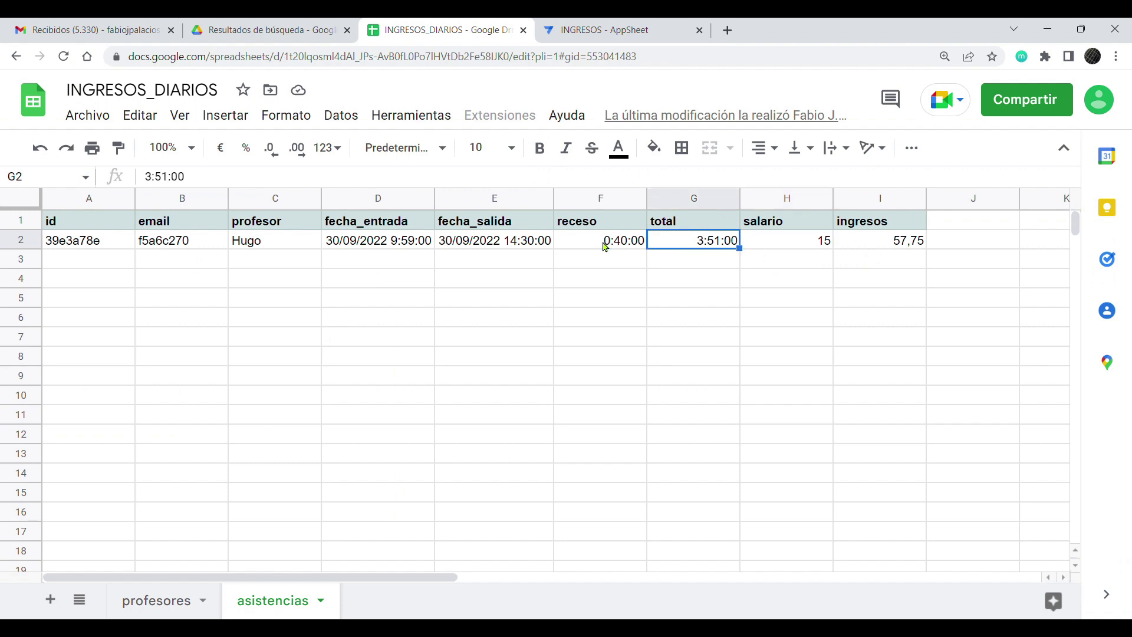
click(607, 243)
click(618, 32)
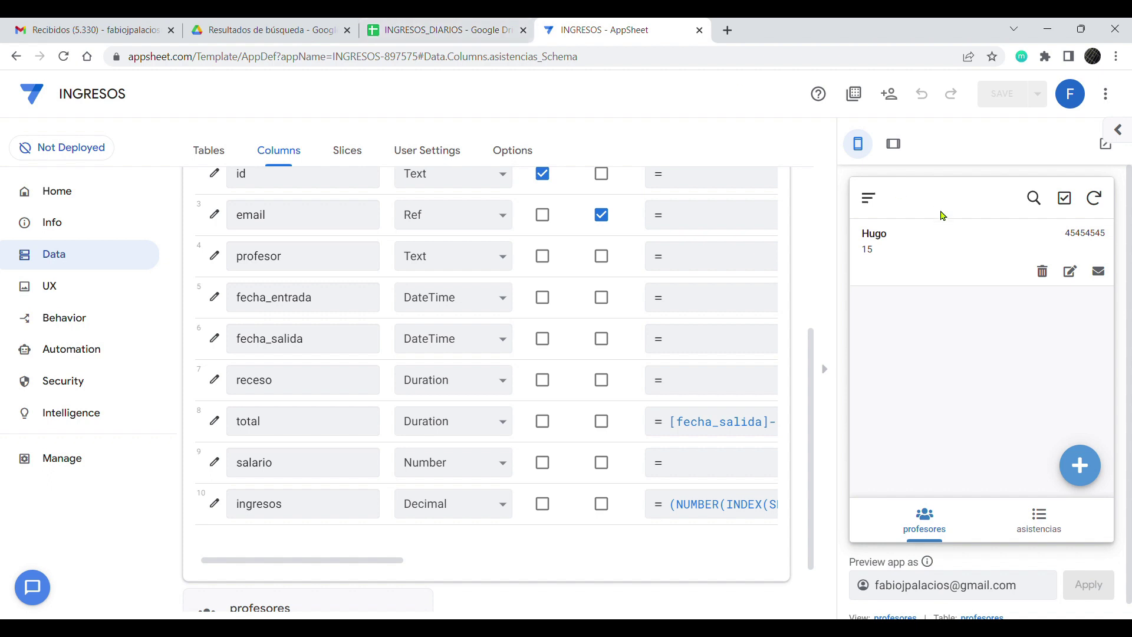
Step: Check the new teacher's Related asistencias record, then go to the INGRESOS_DIARIOS spreadsheet
click(949, 256)
scroll(943, 354, down, 2)
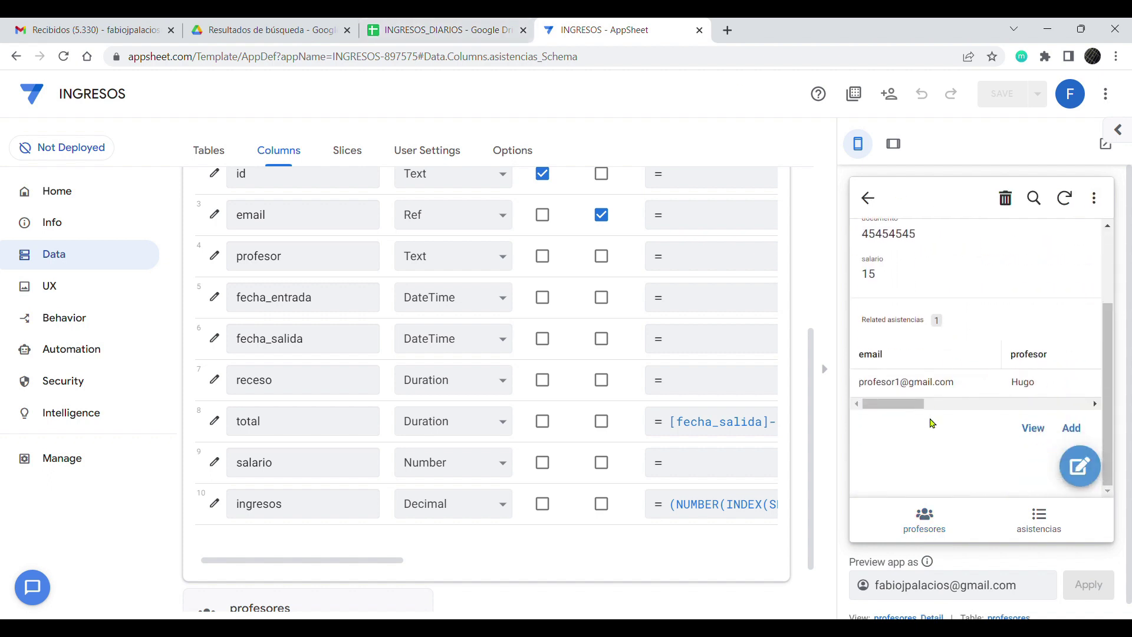
drag(901, 405, 864, 408)
click(461, 27)
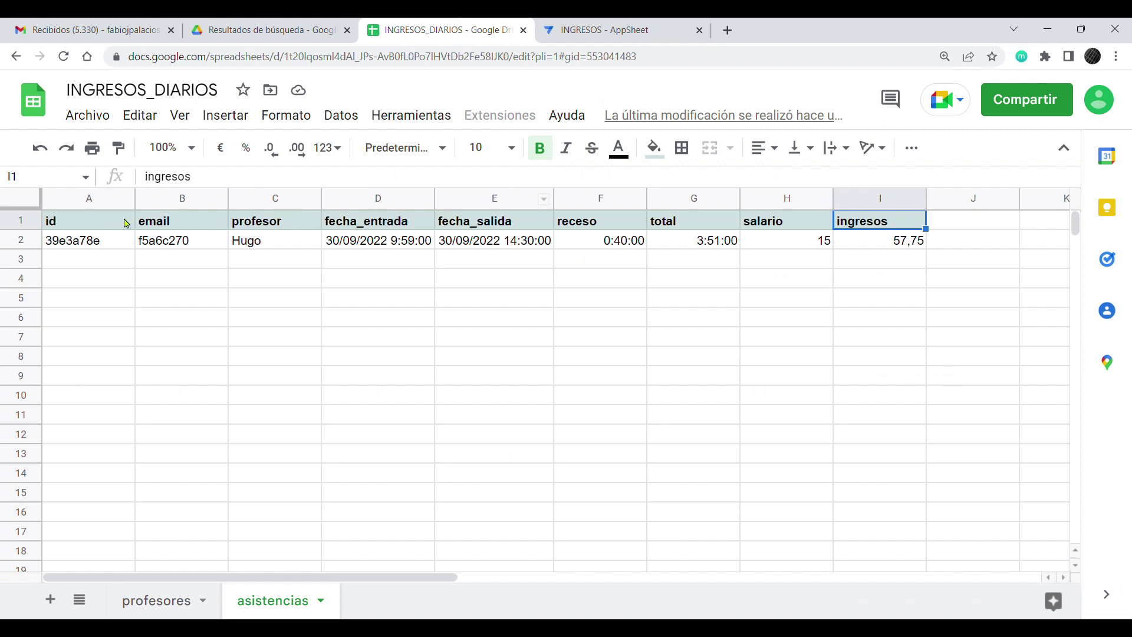
Step: Copy the ingresos header from I1 into the empty cell J1
click(98, 221)
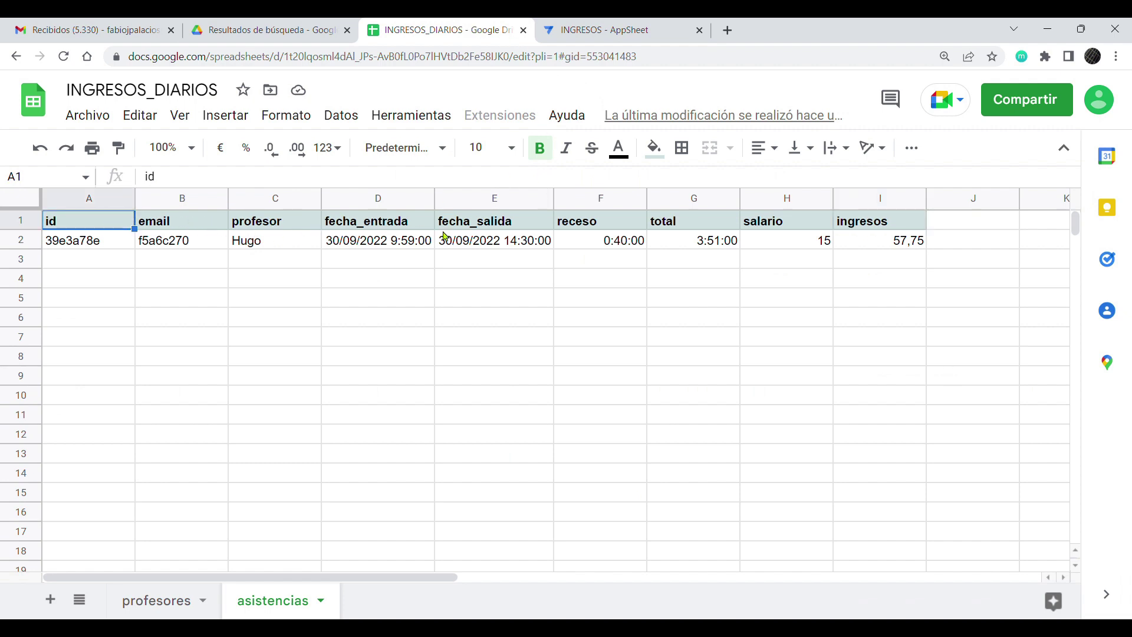
click(905, 223)
click(952, 221)
click(879, 225)
key(ctrl+c)
click(955, 226)
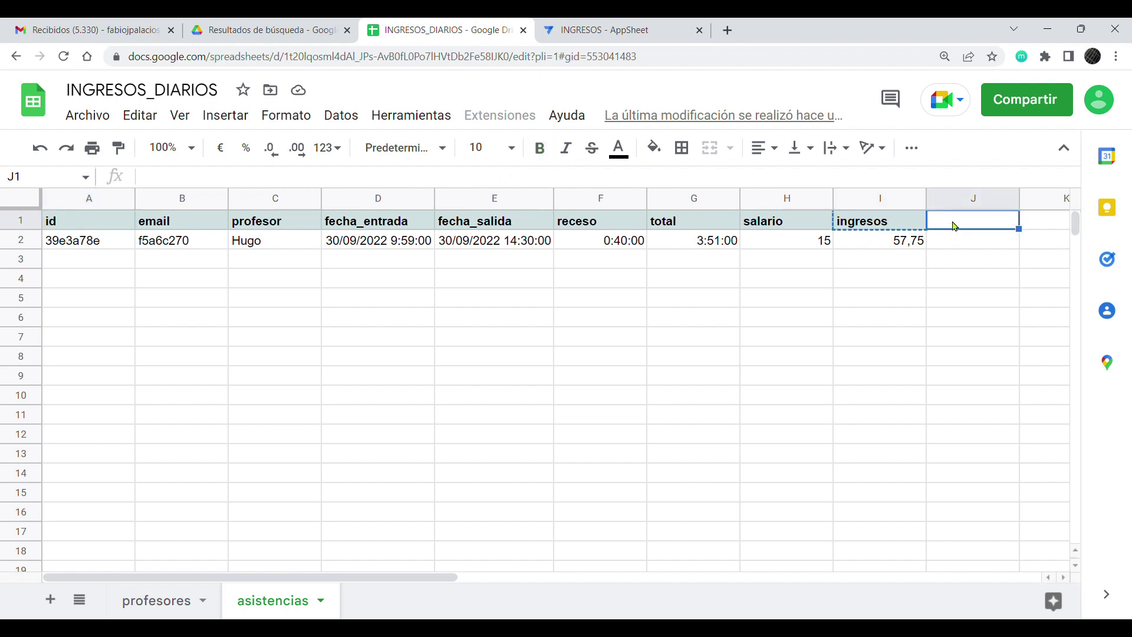
key(ctrl+v)
Step: Rename the J1 header to estado_pago
double_click(941, 227)
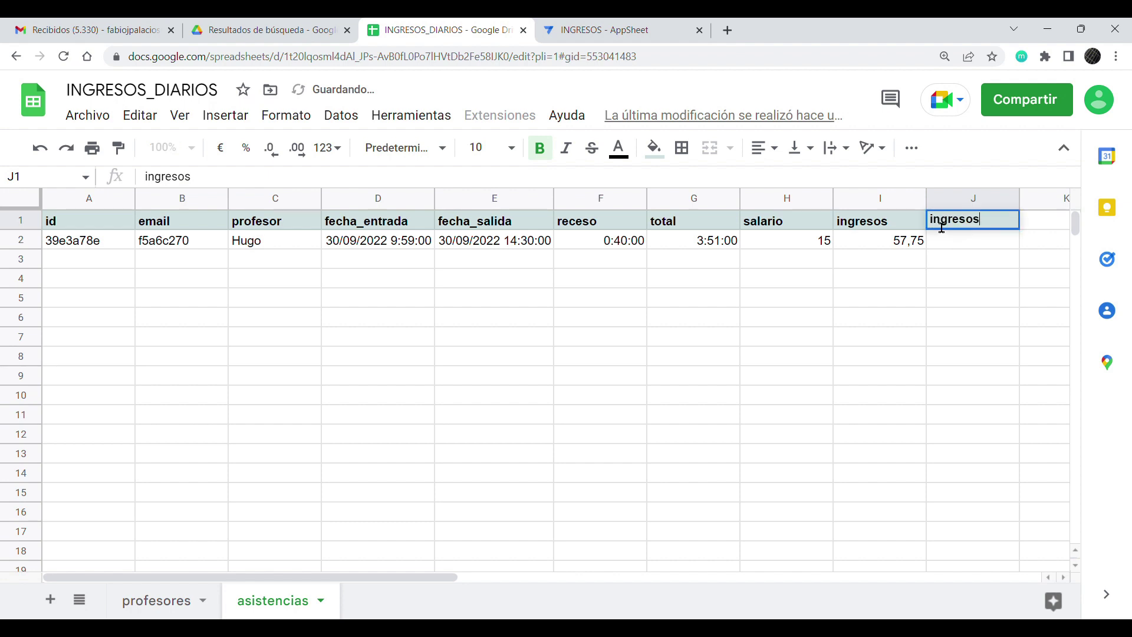
drag(939, 226, 996, 223)
text(estad)
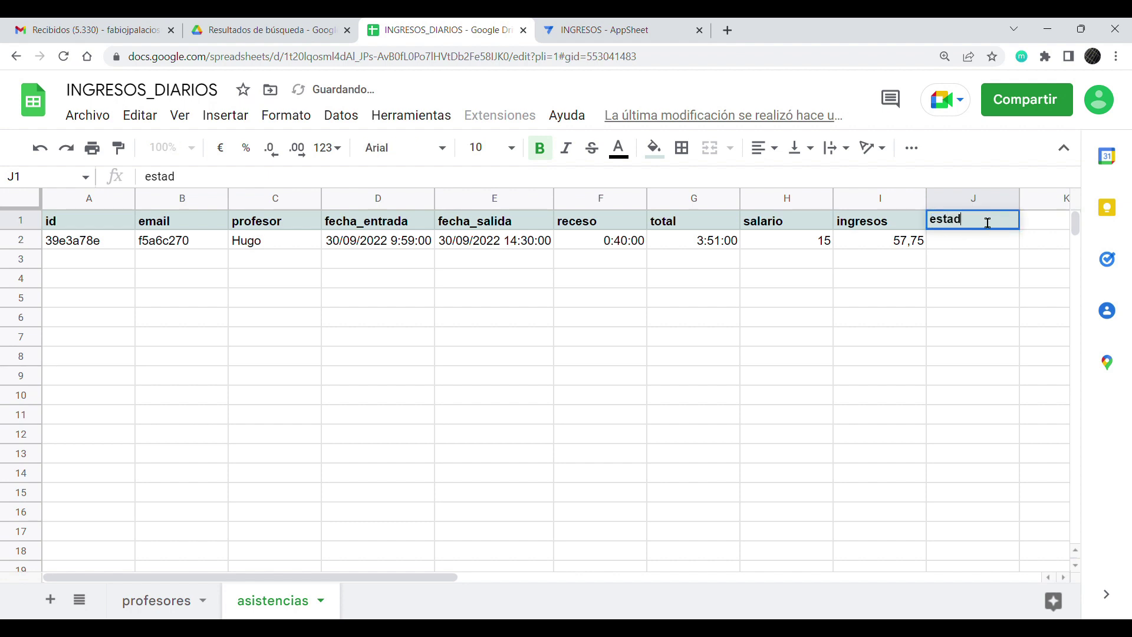
text(o_pago)
key(Return)
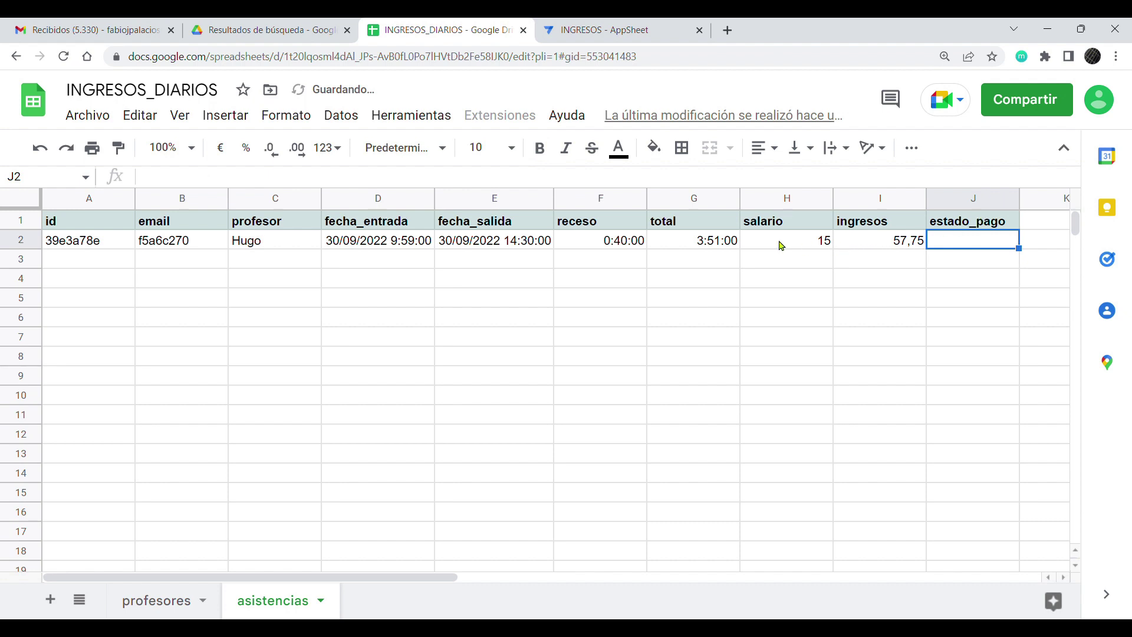
click(900, 250)
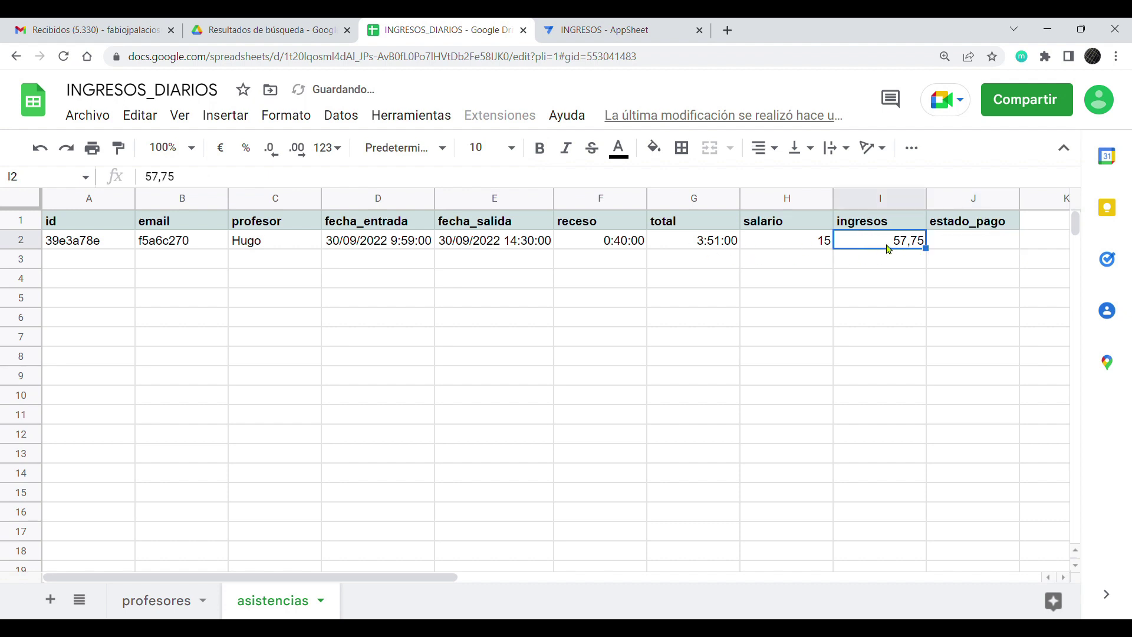
Step: Review row 2's entry and exit dates and its ingresos value beside the empty estado_pago cell J2
click(370, 246)
click(456, 247)
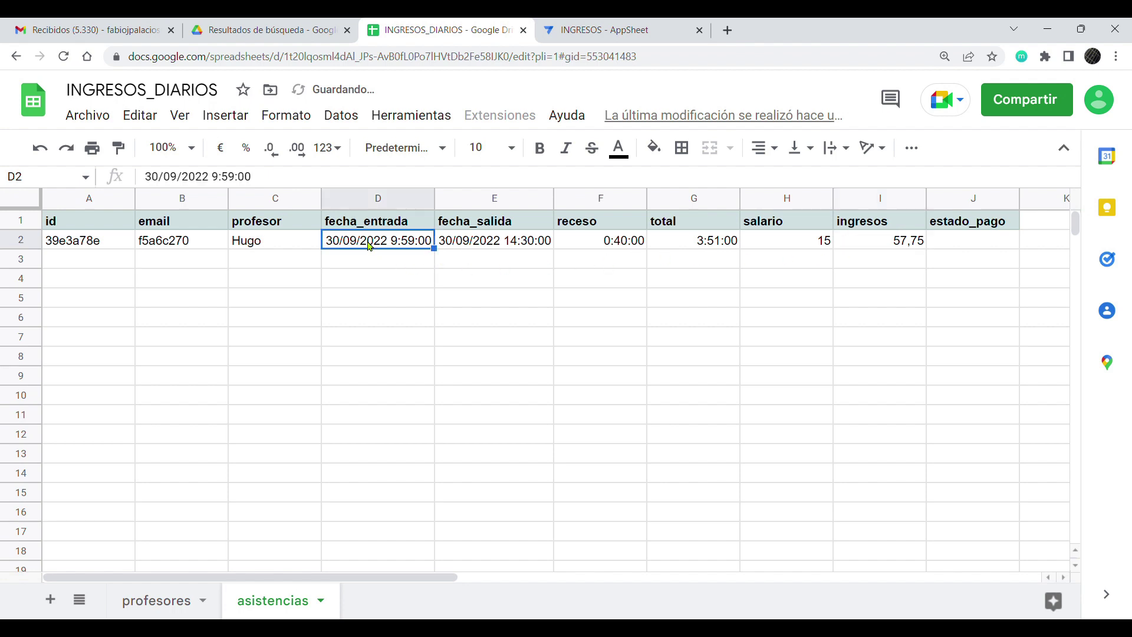
click(396, 249)
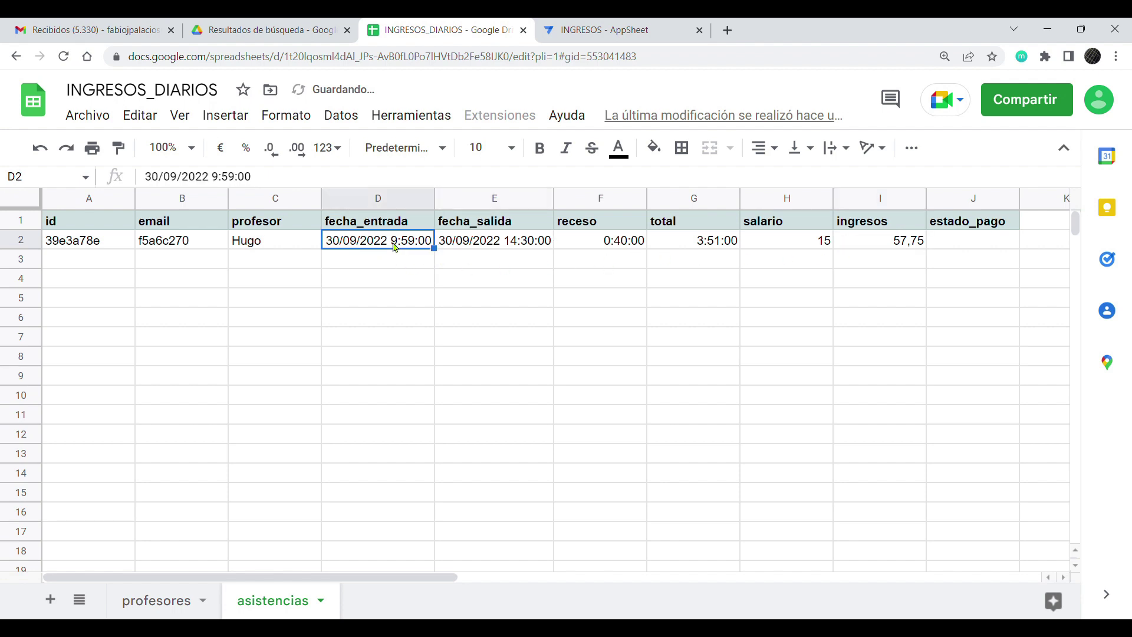
click(973, 240)
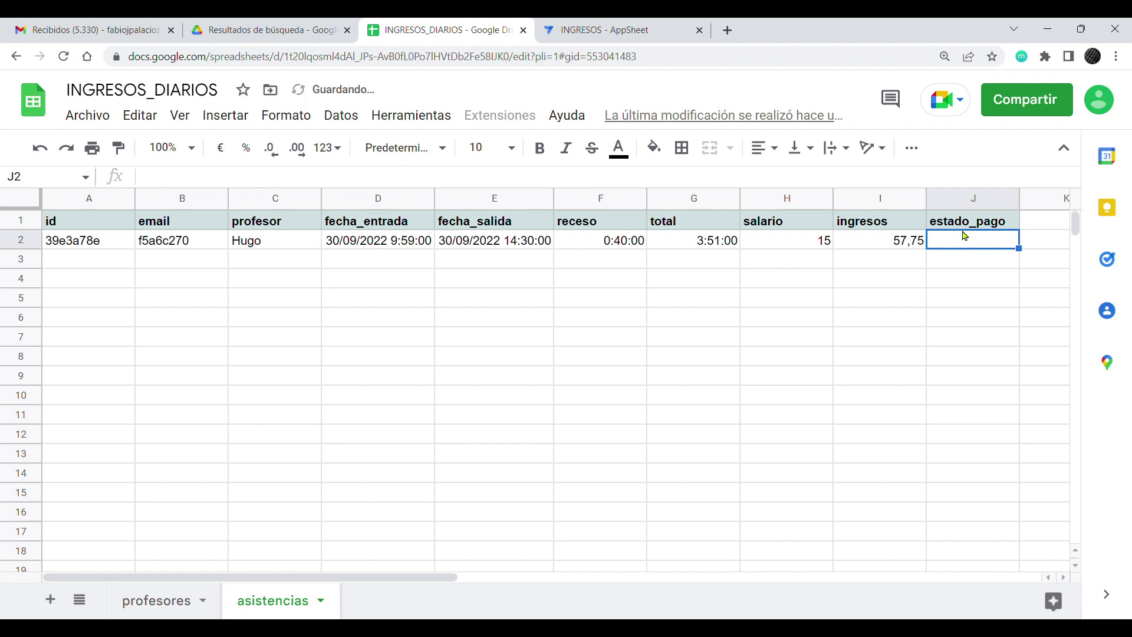
click(894, 246)
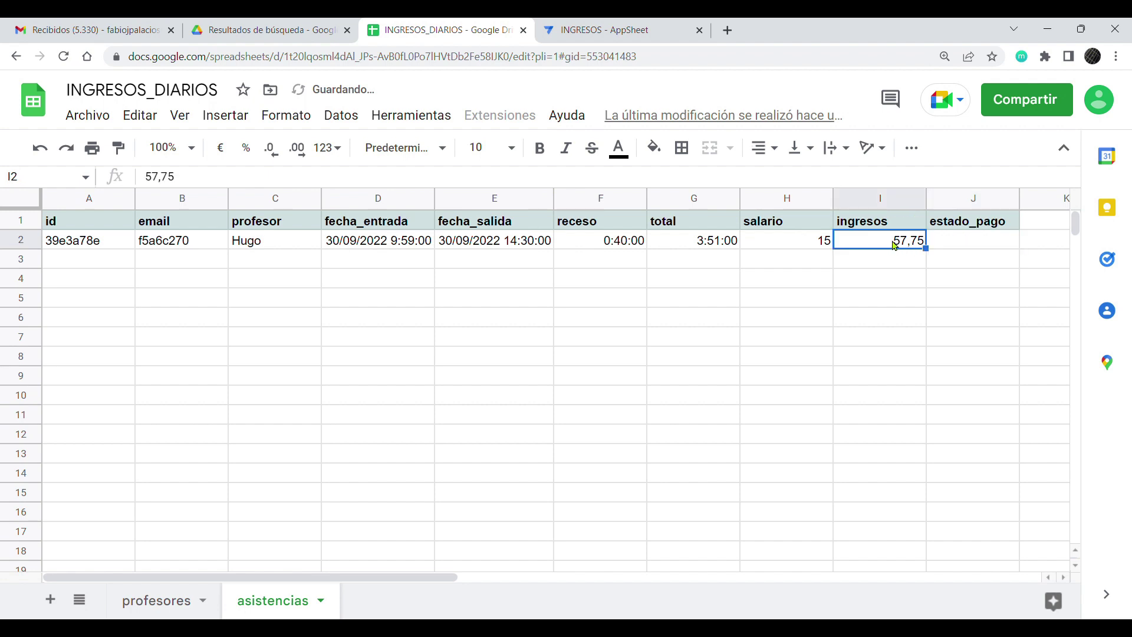
click(971, 244)
click(906, 243)
click(953, 247)
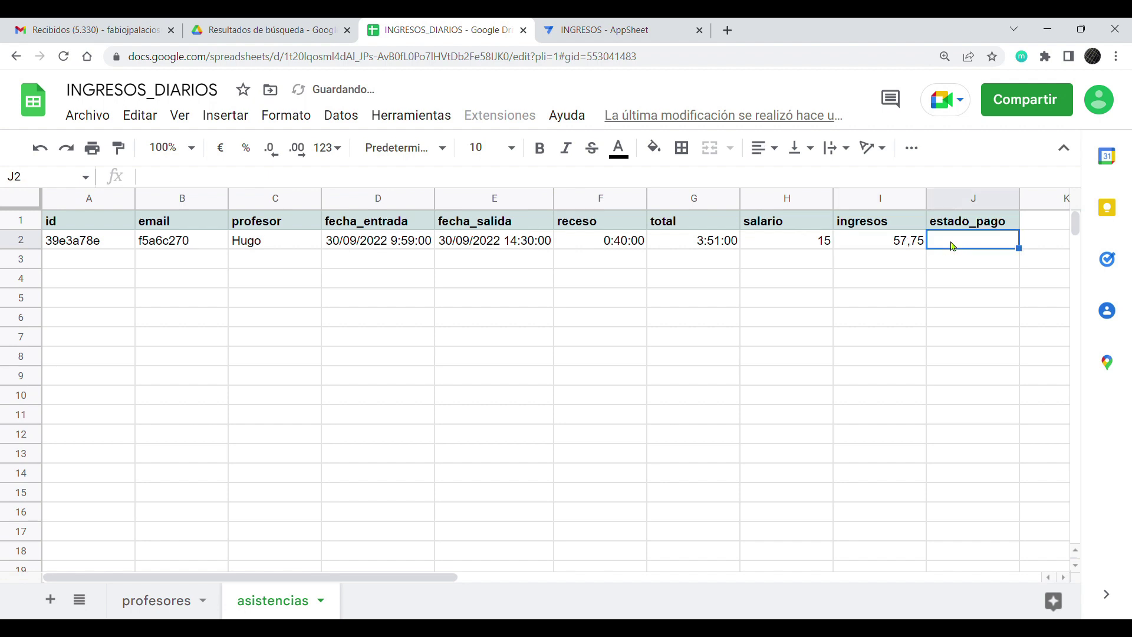
click(883, 246)
click(948, 244)
click(882, 243)
click(950, 243)
Step: Leave the estado_pago cell J2 blank under its J1 header and return to the INGRESOS app editor
click(276, 247)
click(949, 244)
click(885, 241)
click(970, 247)
click(907, 247)
click(972, 248)
click(882, 252)
click(971, 250)
click(882, 247)
click(970, 250)
click(892, 249)
click(968, 249)
click(884, 250)
click(962, 248)
click(971, 226)
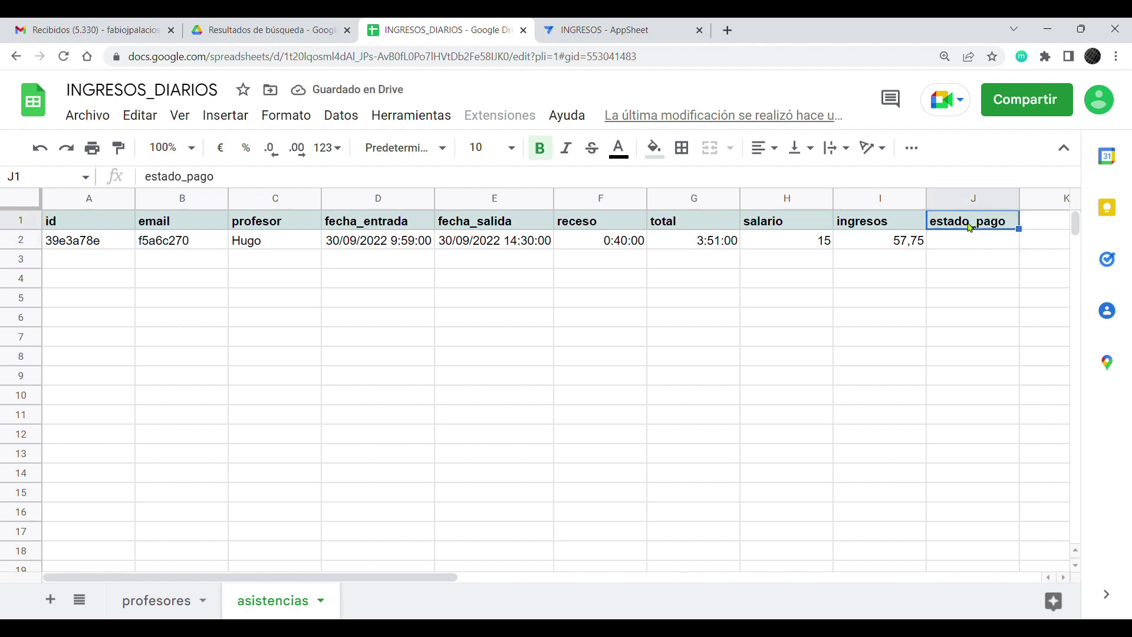
click(961, 244)
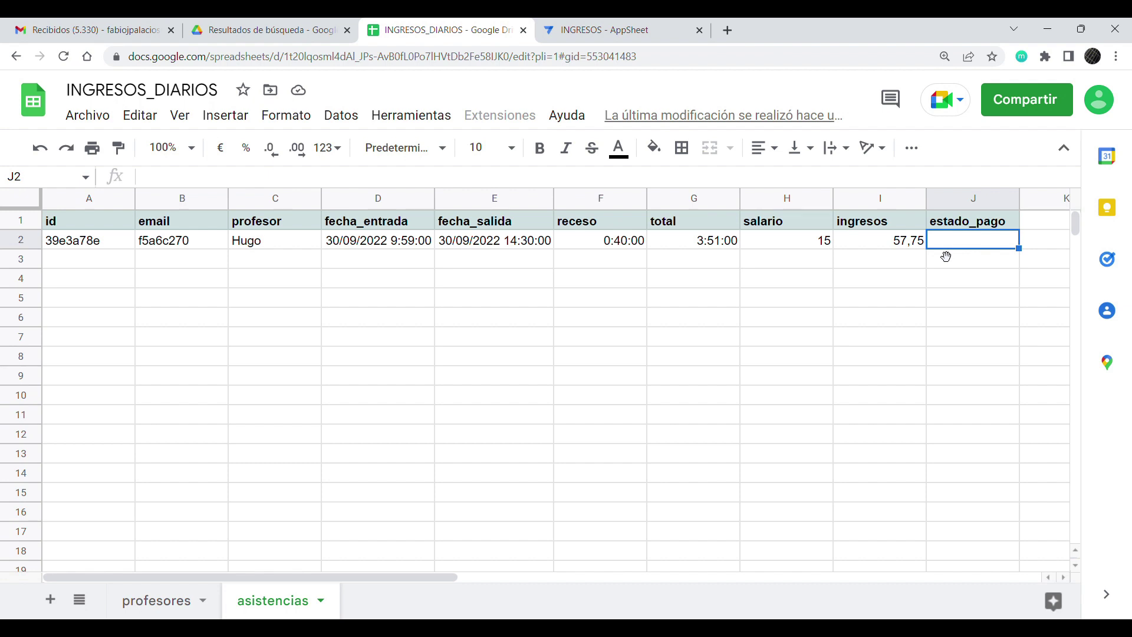
click(872, 242)
click(967, 239)
click(968, 220)
click(967, 239)
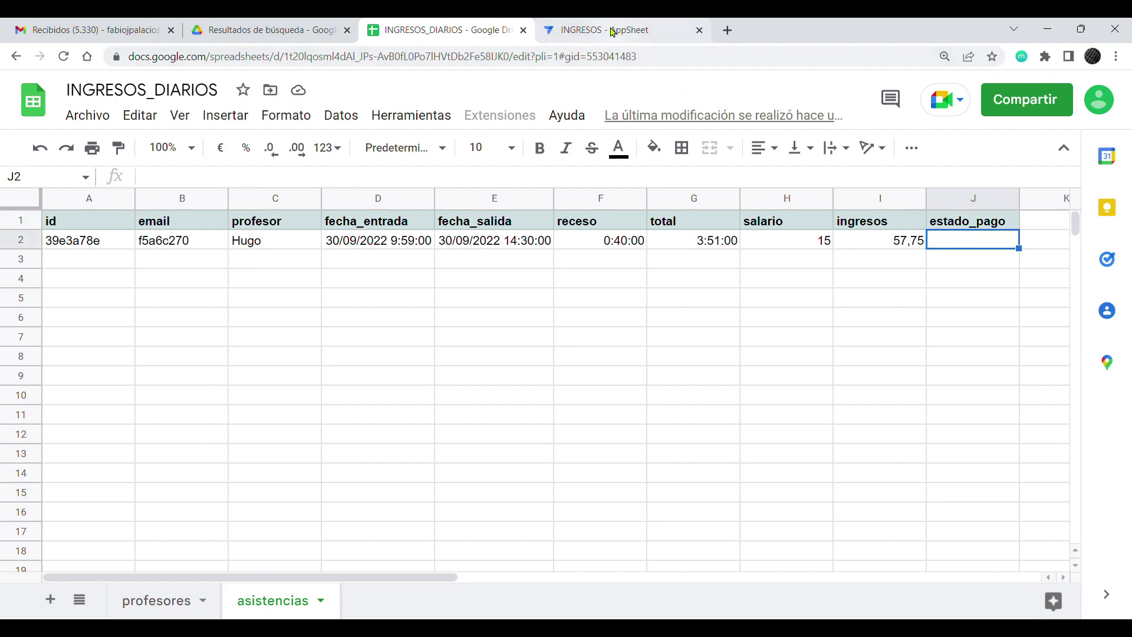
click(613, 32)
Step: Regenerate the asistencias table structure so it picks up the new estado_pago column
scroll(495, 333, up, 5)
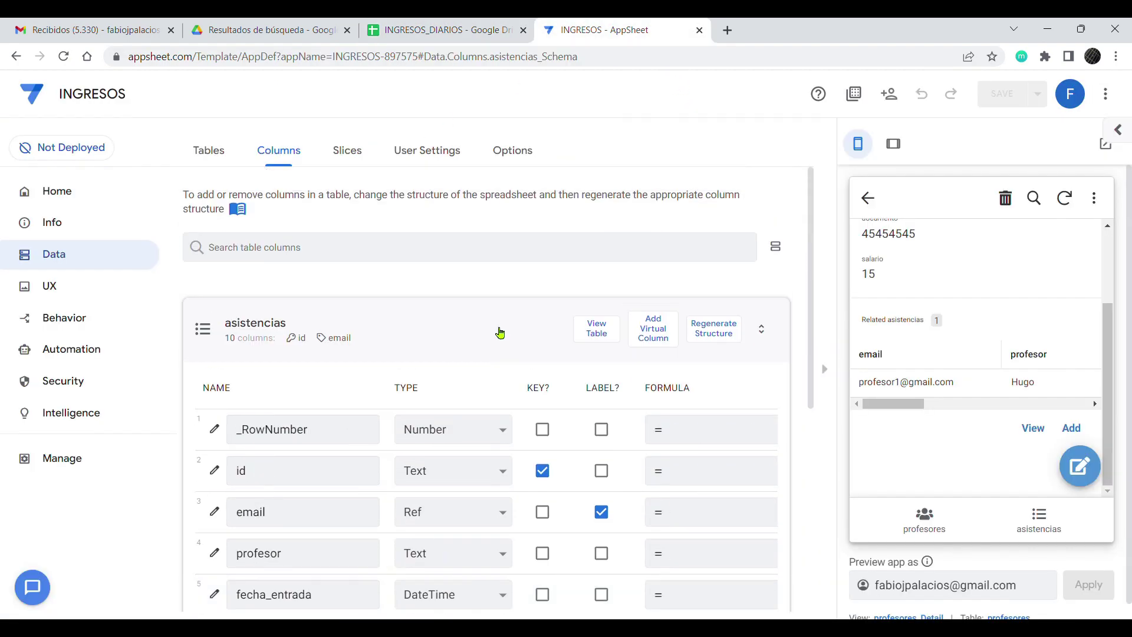
click(722, 330)
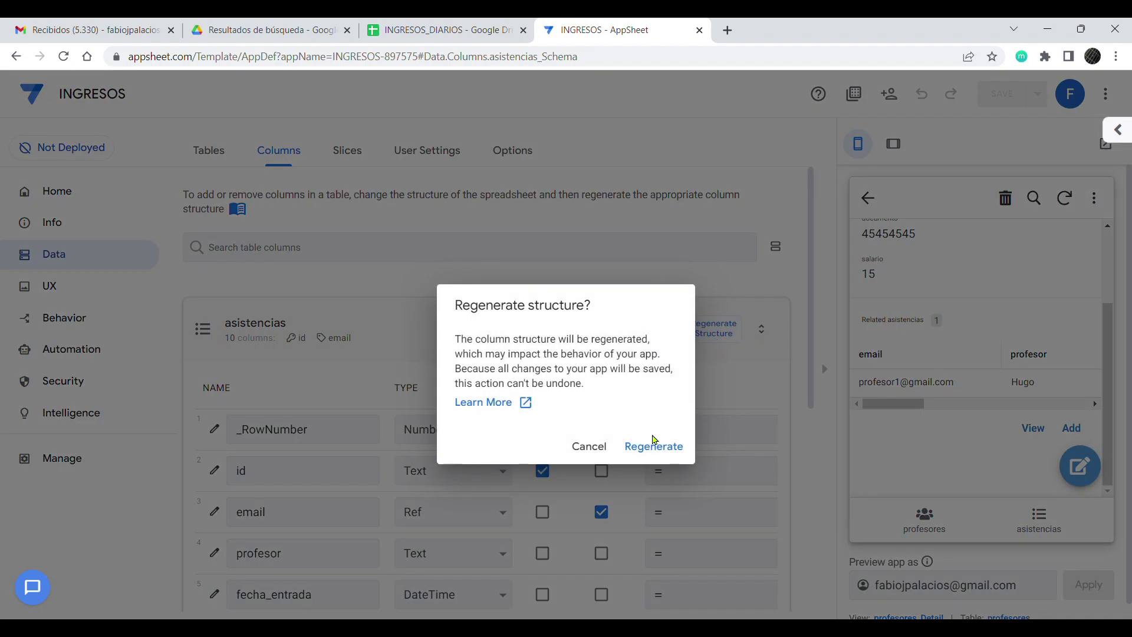
click(653, 445)
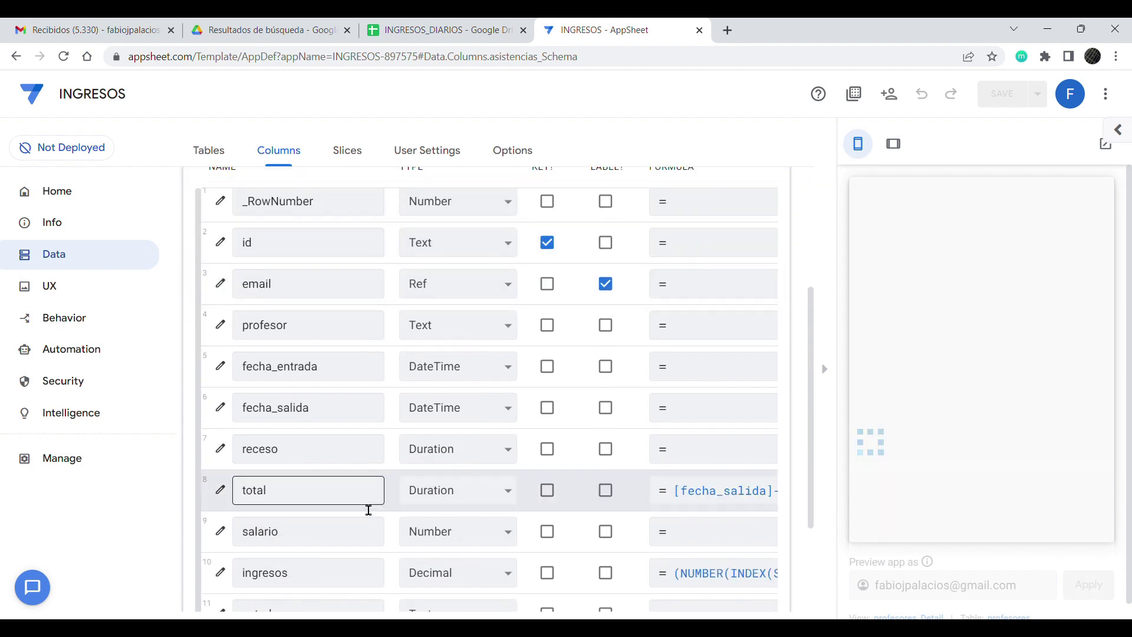
Step: Make estado_pago an Enum column with the allowed values pendiente and pagado
scroll(366, 510, down, 3)
click(506, 464)
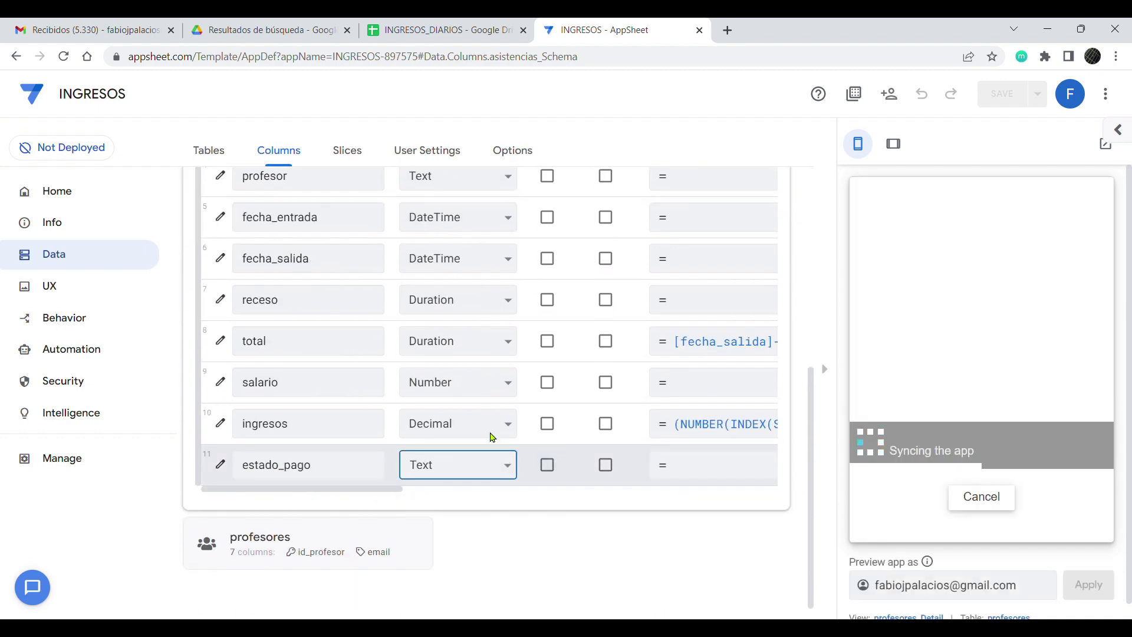
text(enum)
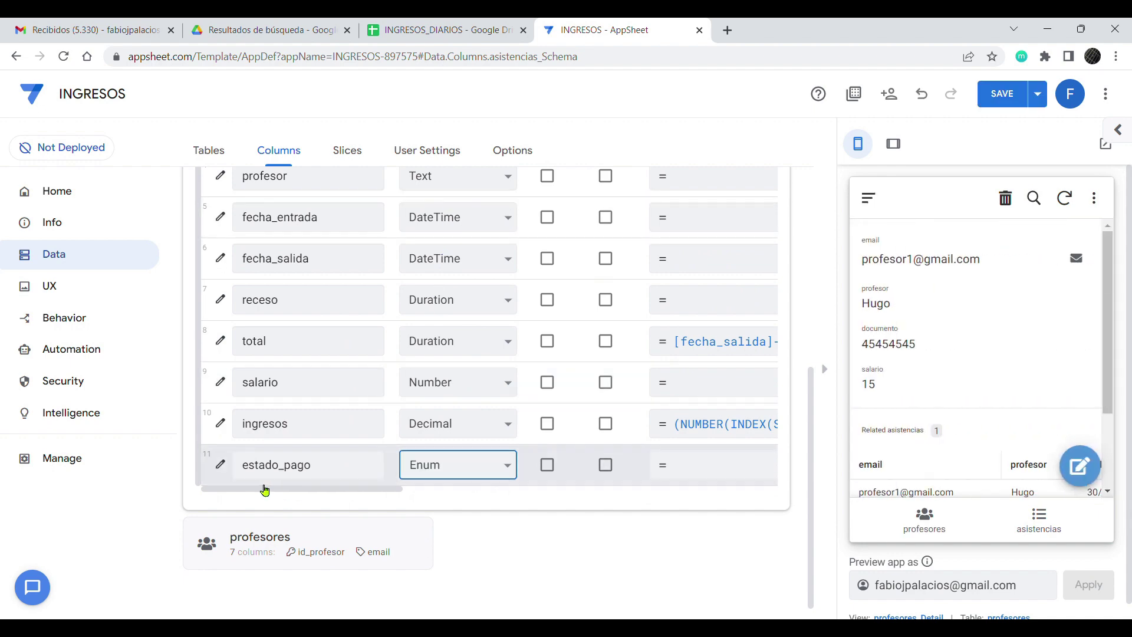
click(220, 464)
click(493, 437)
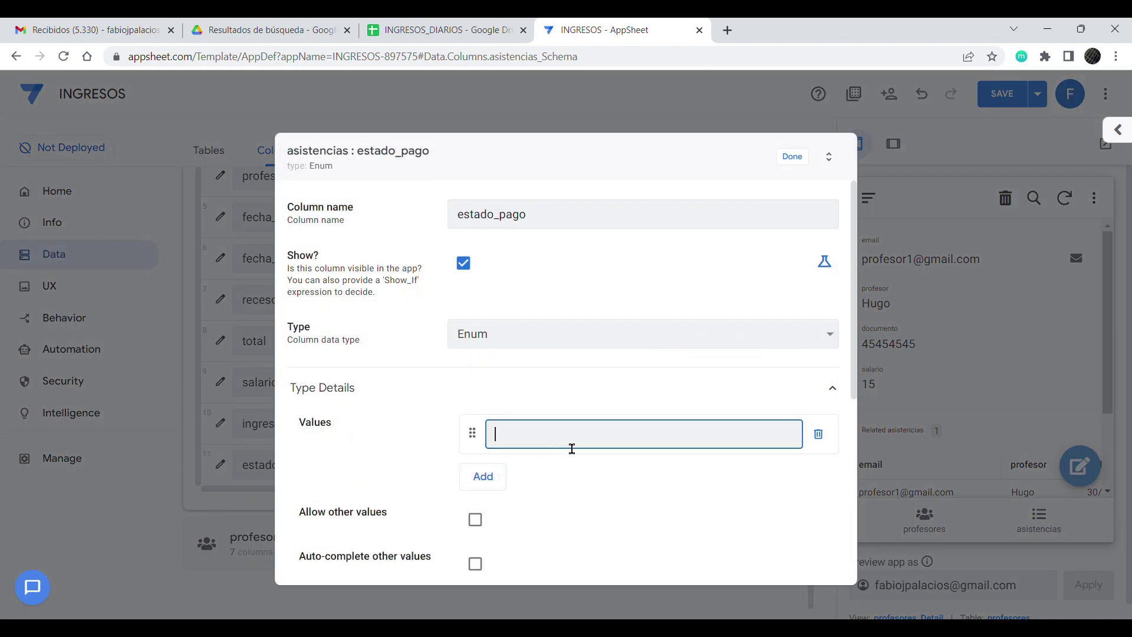
text(pendiente)
click(488, 480)
text(pagado)
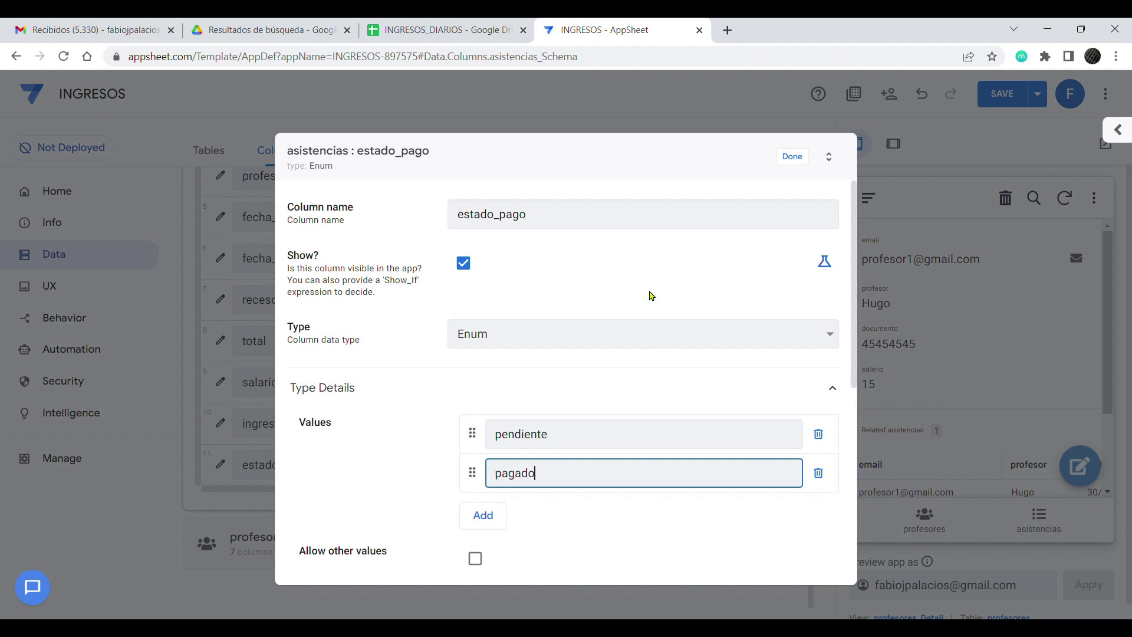
click(788, 154)
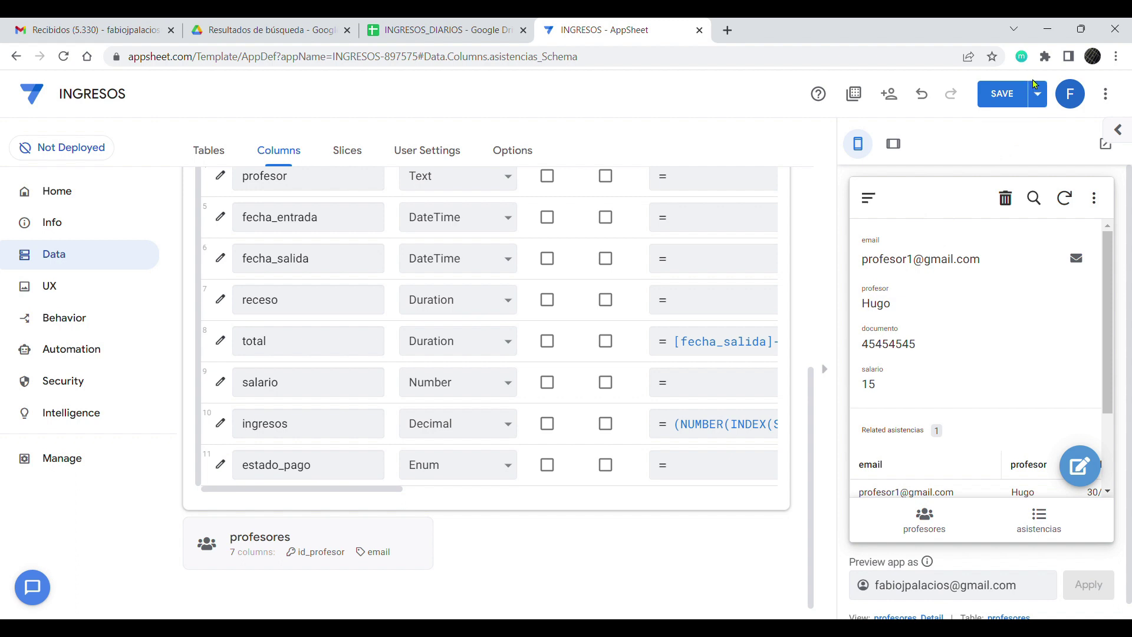
Step: Give estado_pago the initial value pendiente under Auto Compute and save the app
key(ctrl+minus)
key(ctrl+minus)
key(ctrl+minus)
key(ctrl+minus)
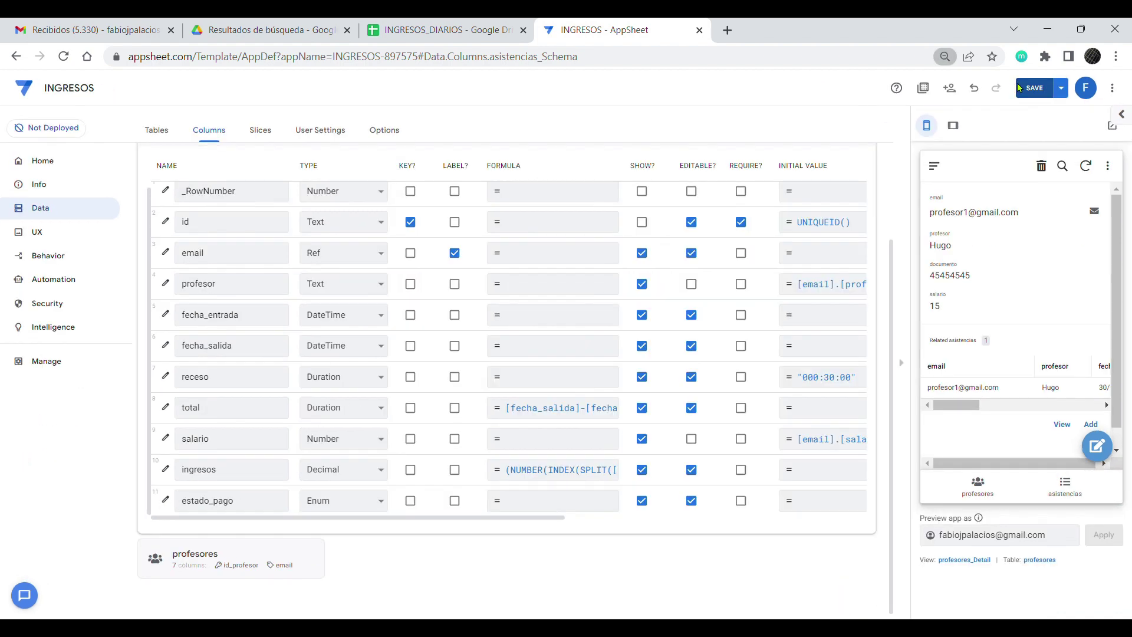
click(1042, 86)
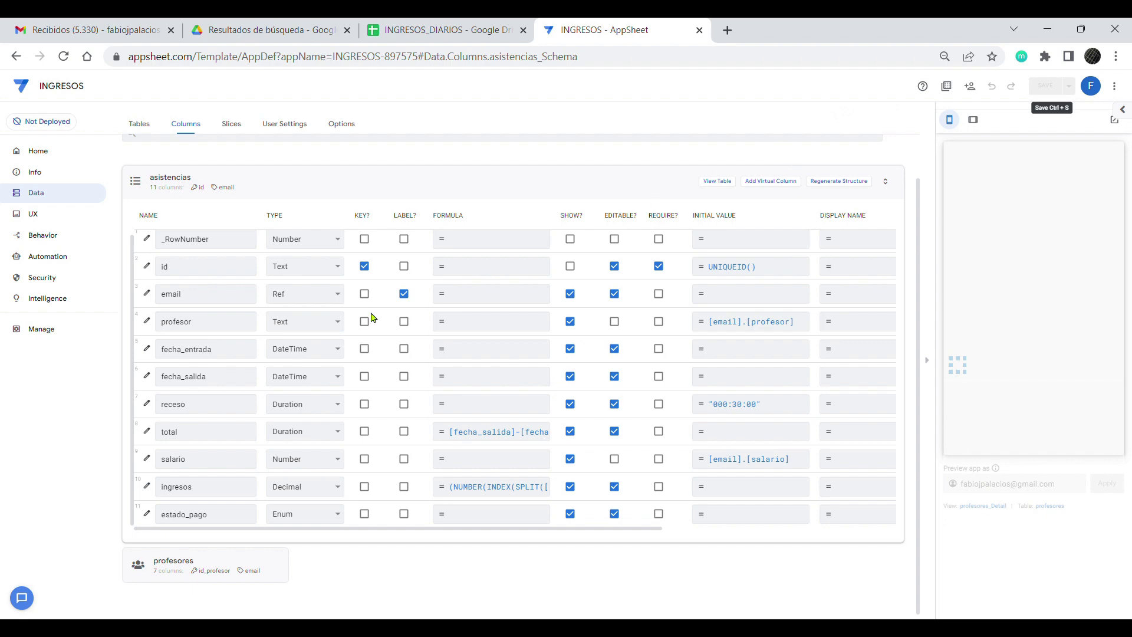
click(146, 514)
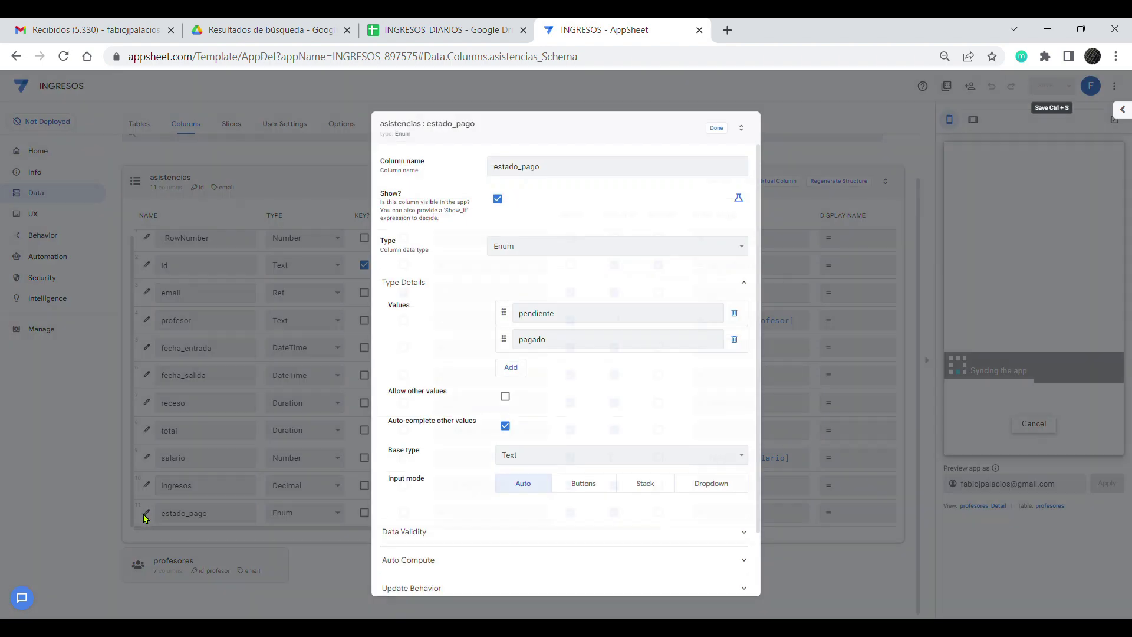
scroll(422, 541, down, 1)
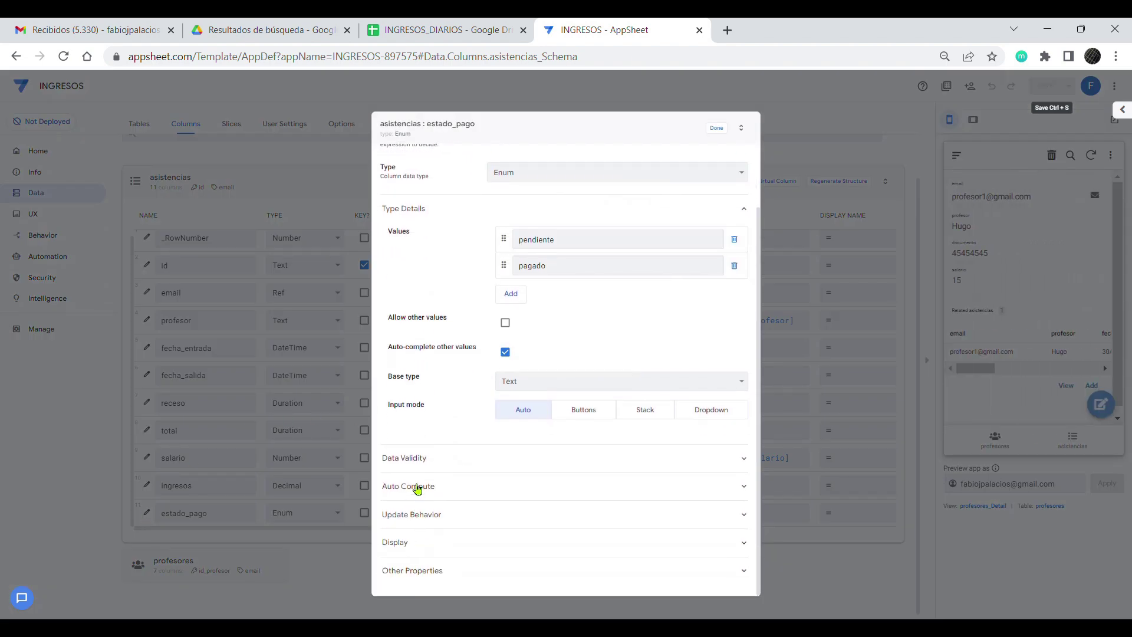
click(419, 485)
click(518, 549)
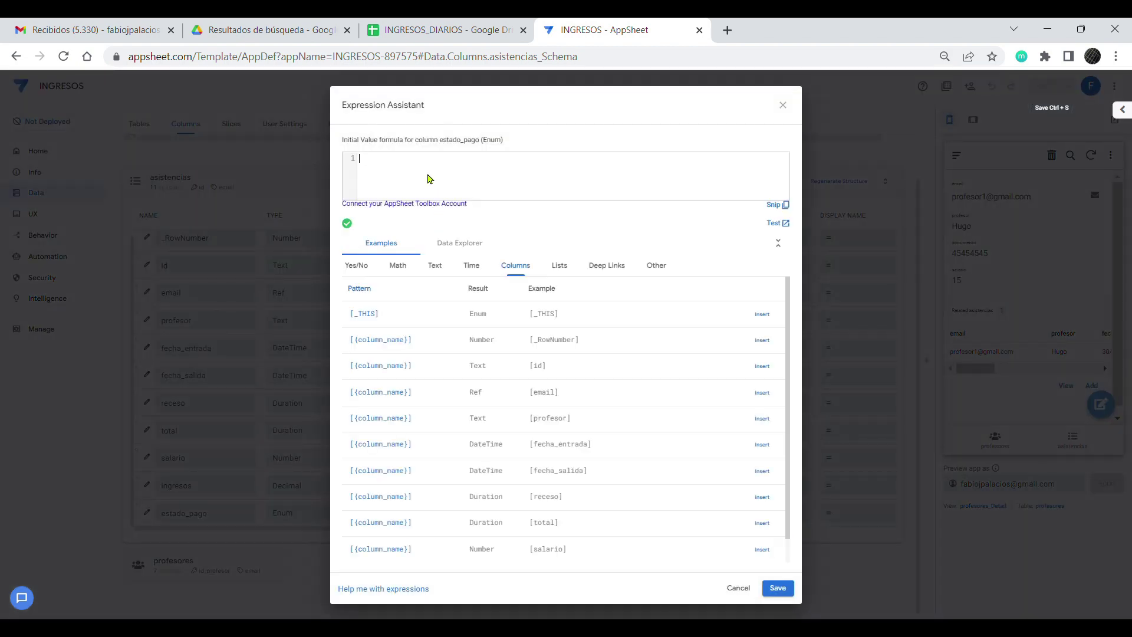
text(pendiente)
click(781, 589)
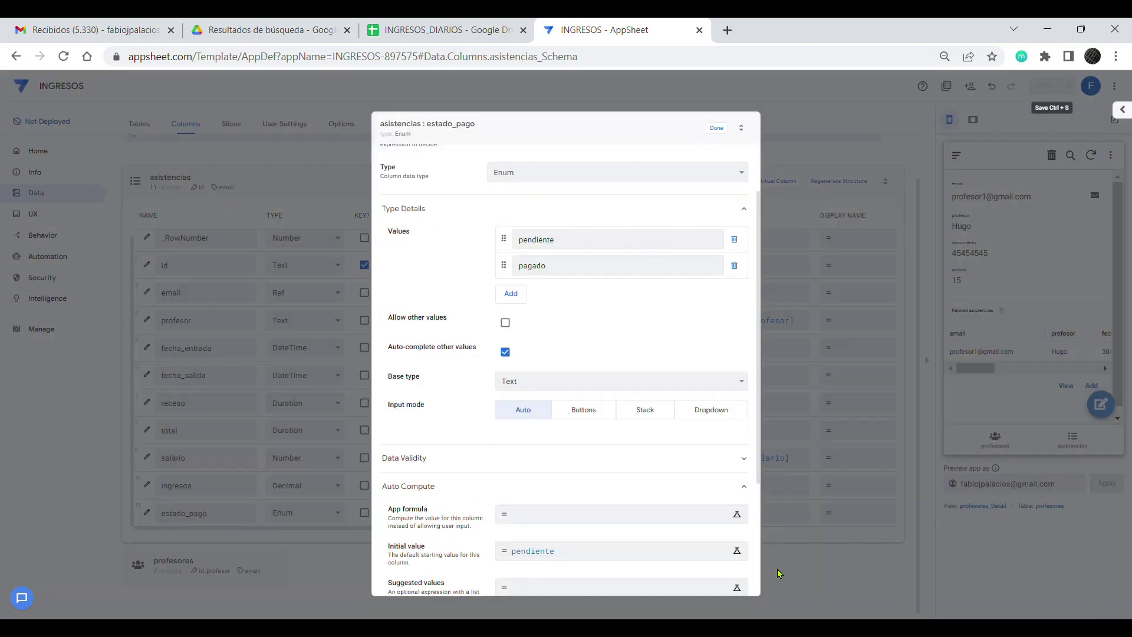
click(717, 129)
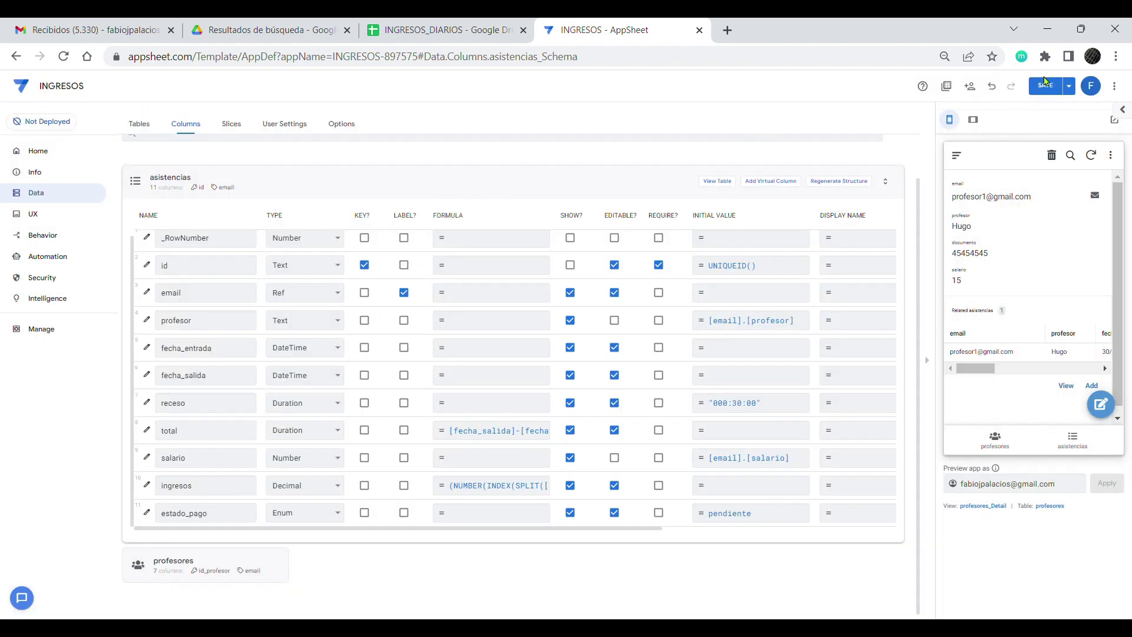
click(1045, 86)
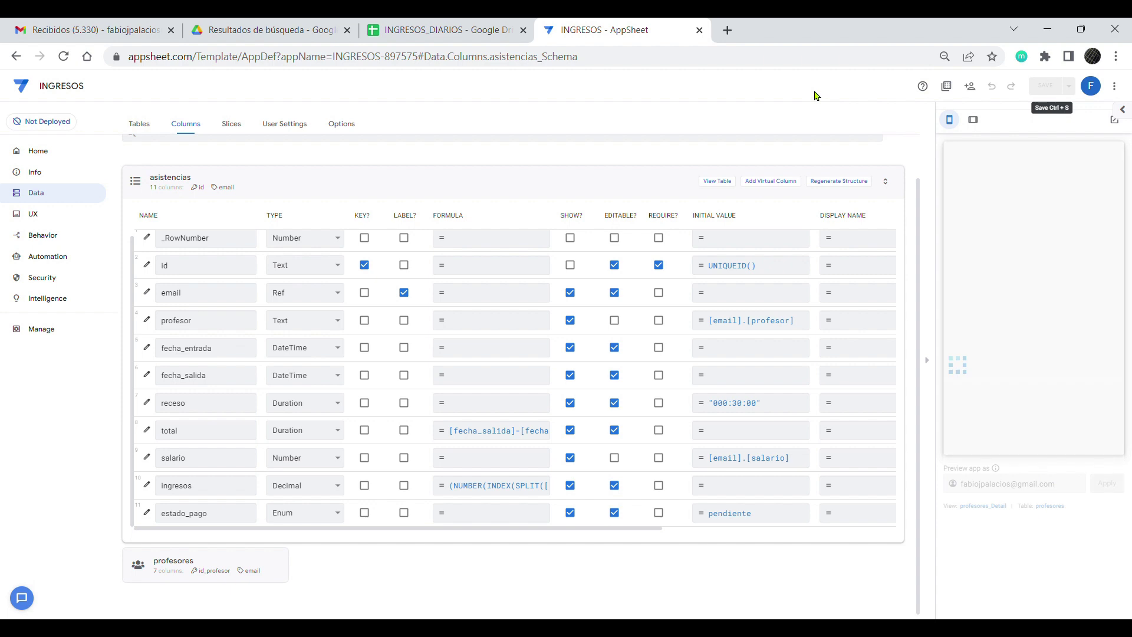
key(ctrl+plus)
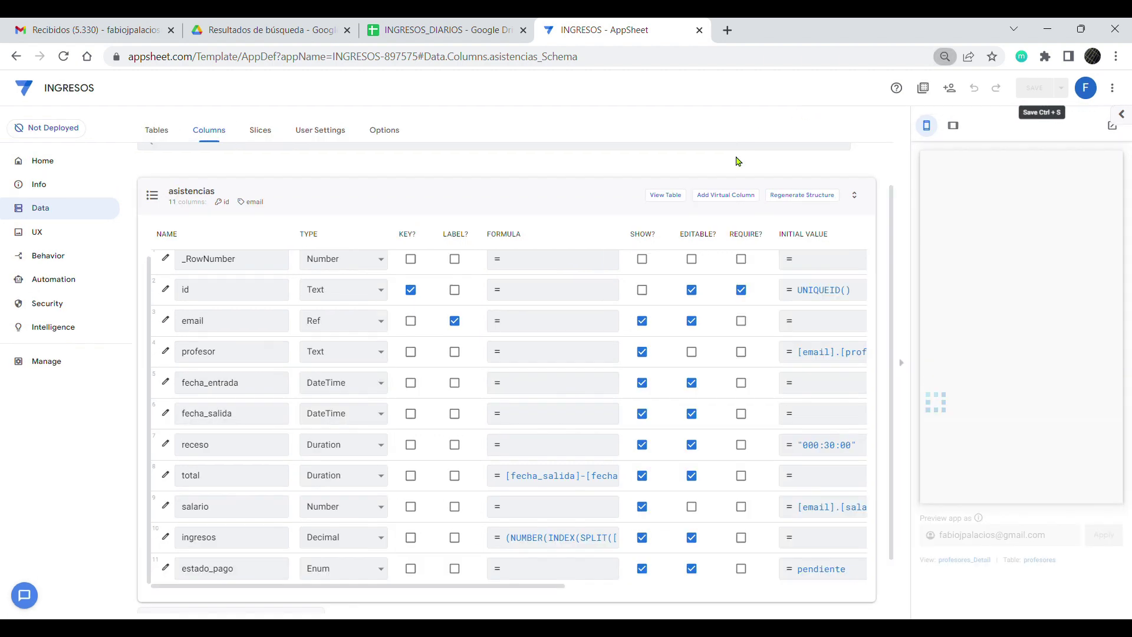
Step: Add a new attendance in the preview with entry 08:09 and exit 11:09 on 10/01/2022
key(ctrl+plus)
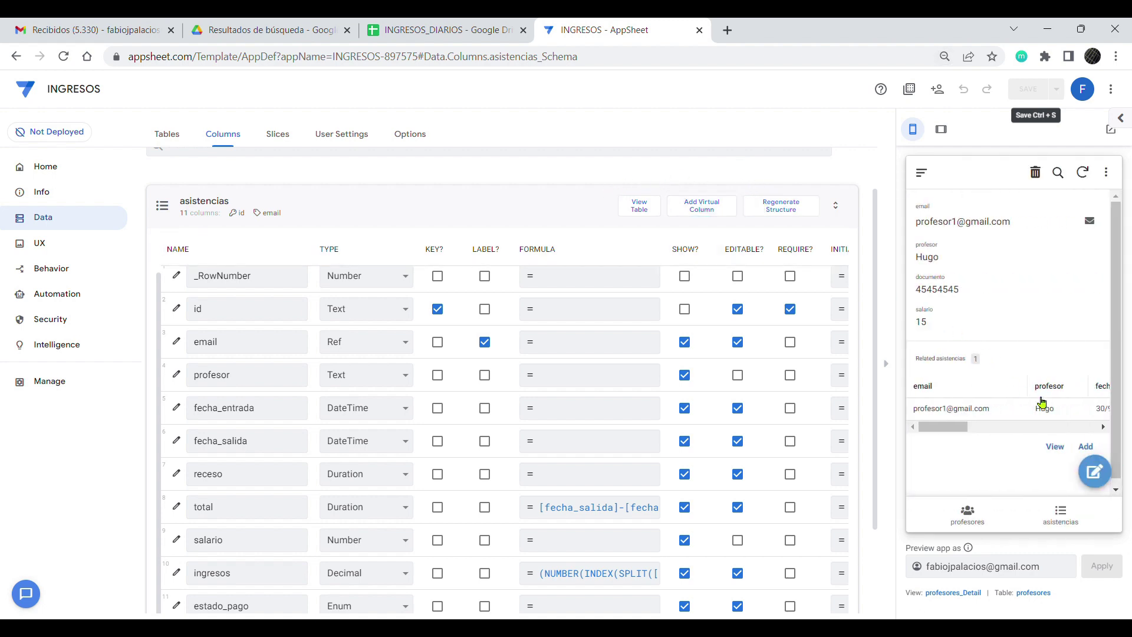
click(1089, 447)
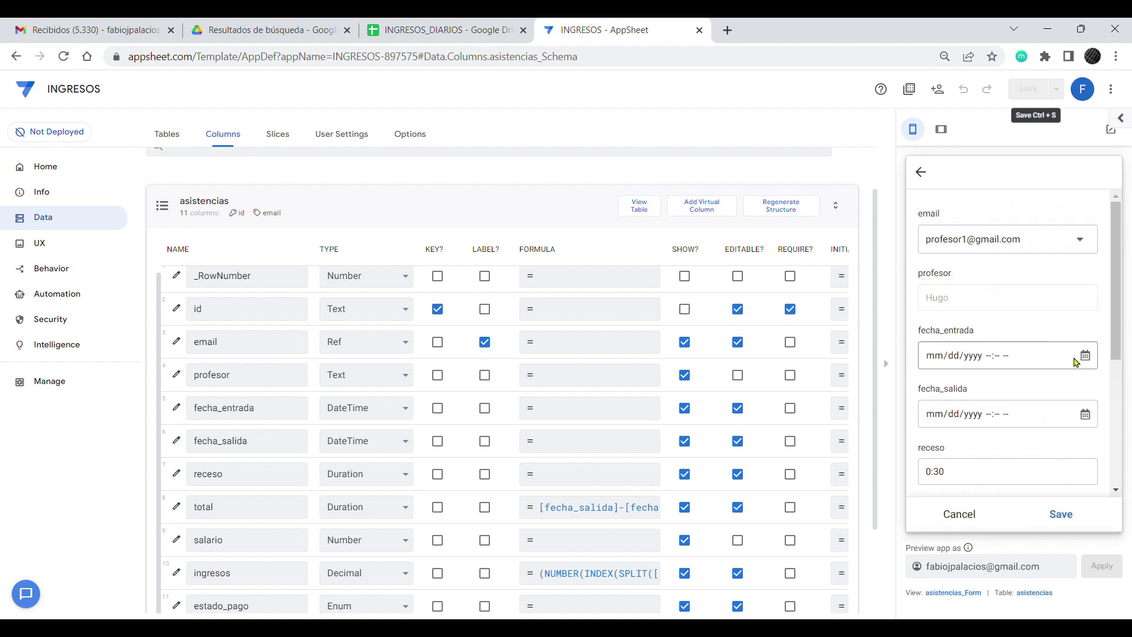
click(1089, 366)
click(982, 493)
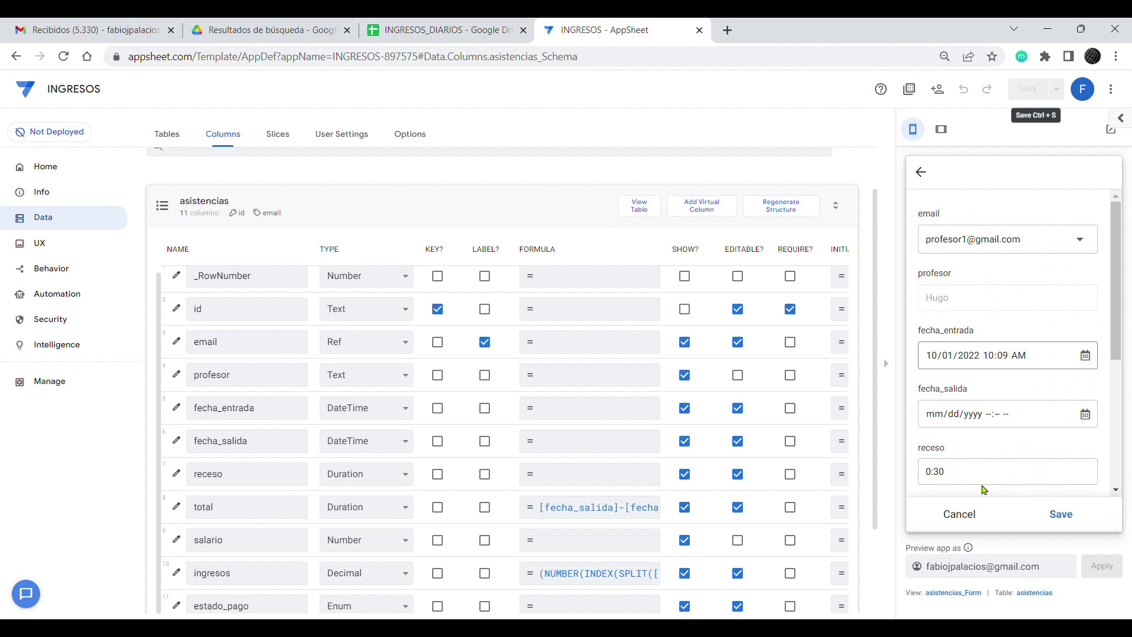
click(989, 359)
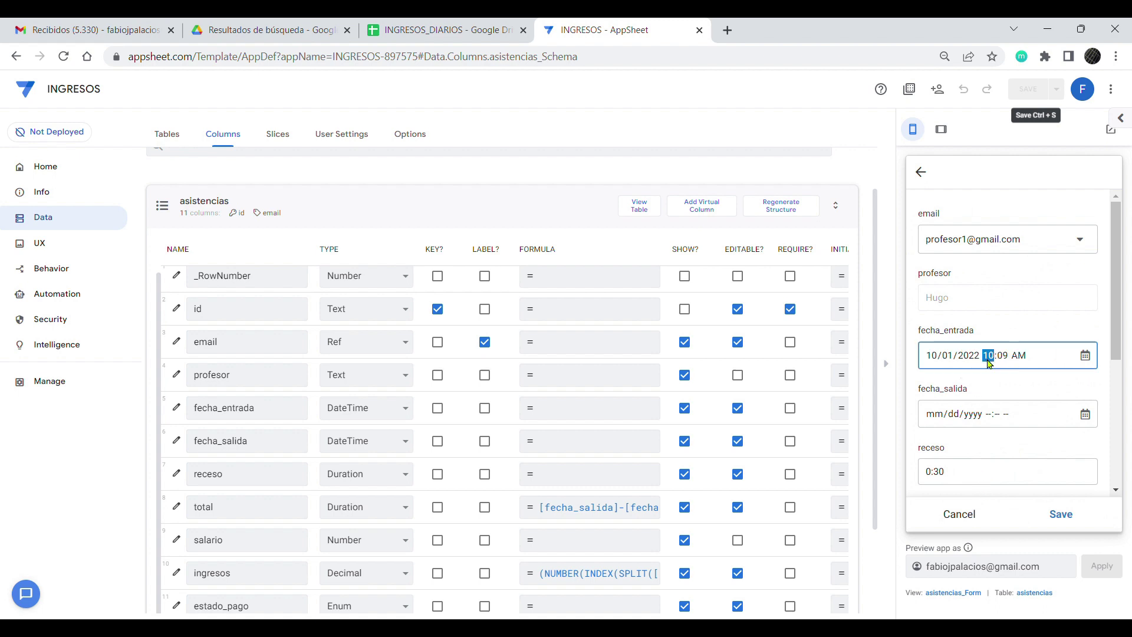
text(08)
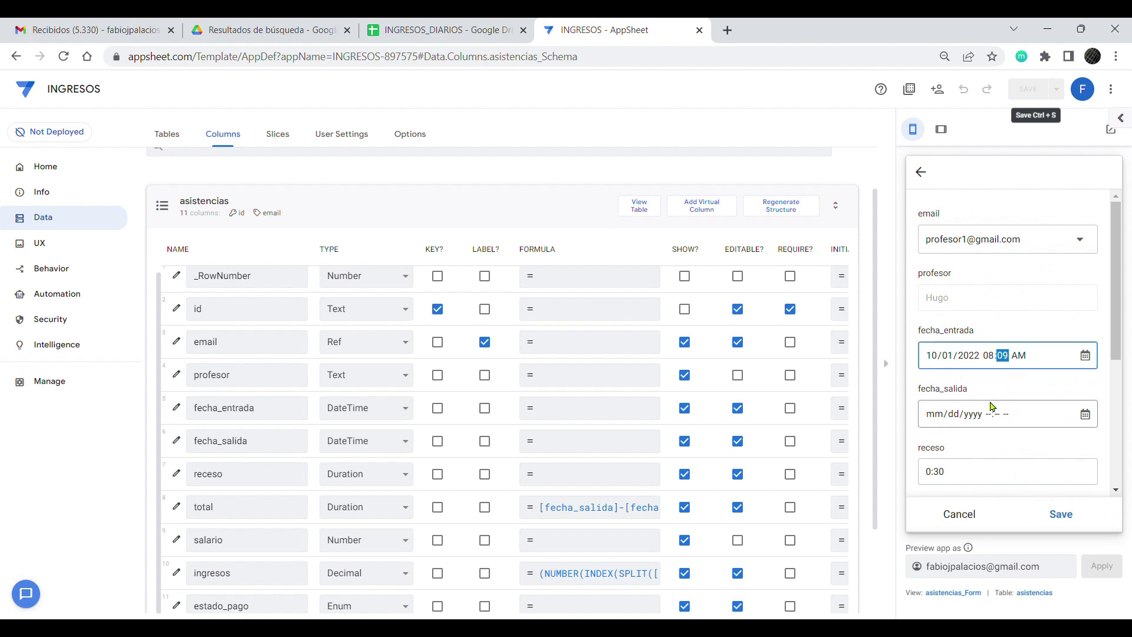
click(1084, 413)
click(978, 544)
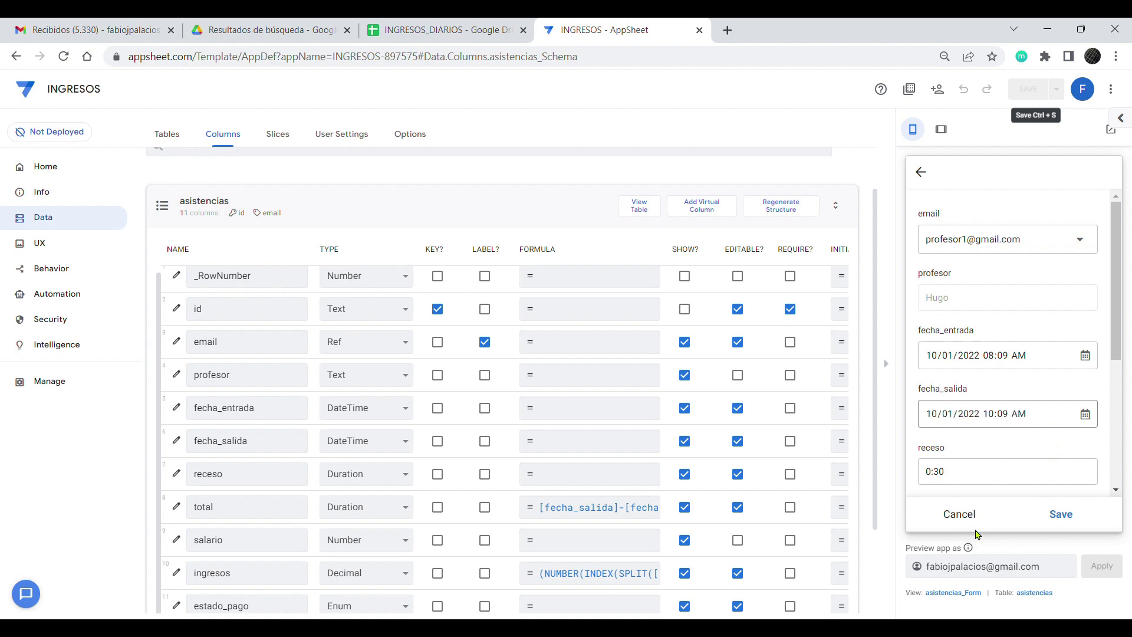
click(989, 415)
text(11)
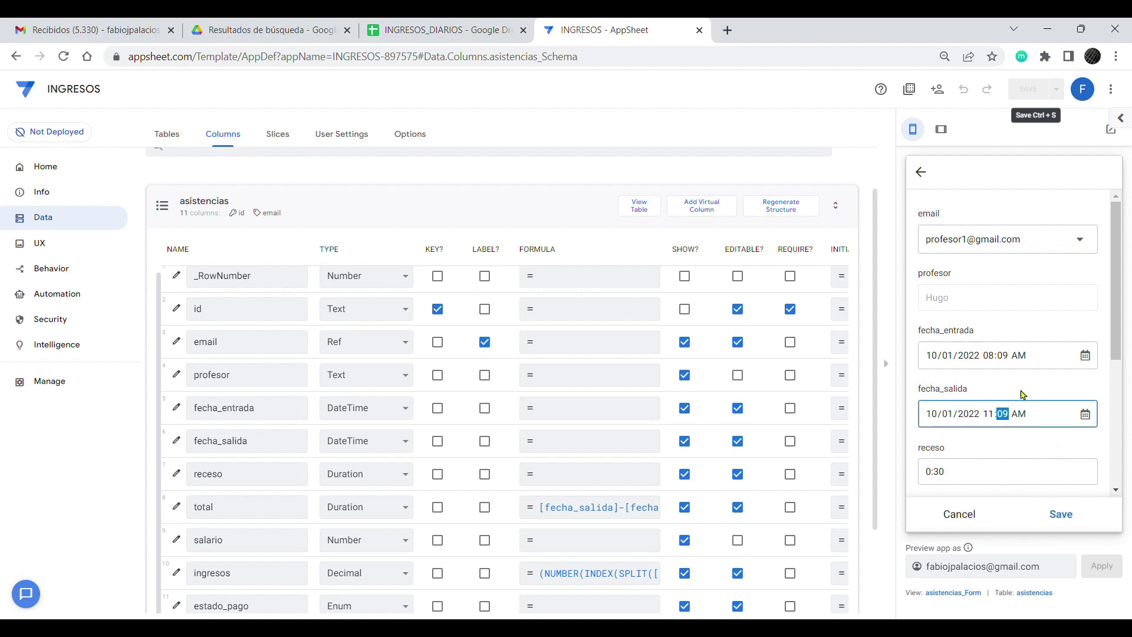
Step: Save the new attendance record, stored as pendiente with 37.50 earnings
scroll(1002, 413, down, 1)
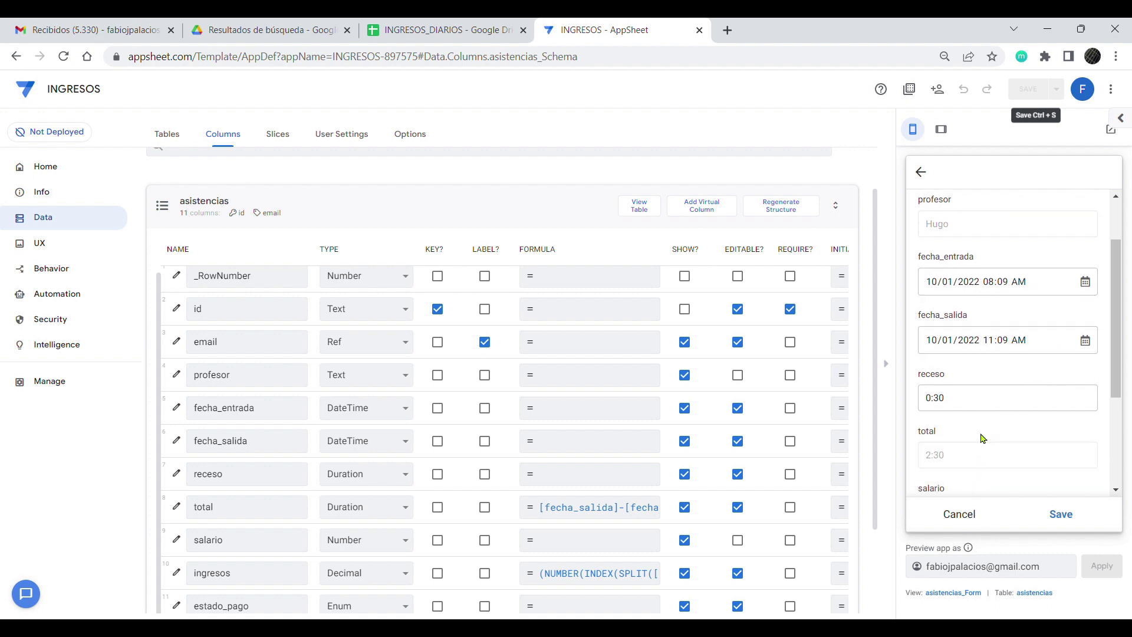
scroll(974, 429, down, 1)
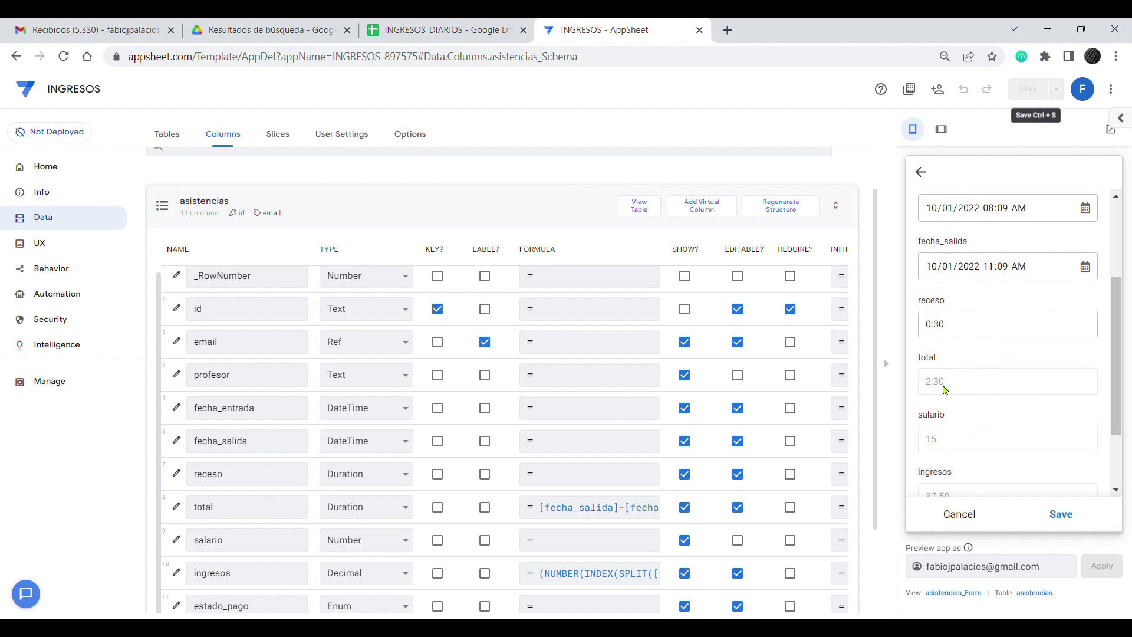
scroll(969, 426, down, 1)
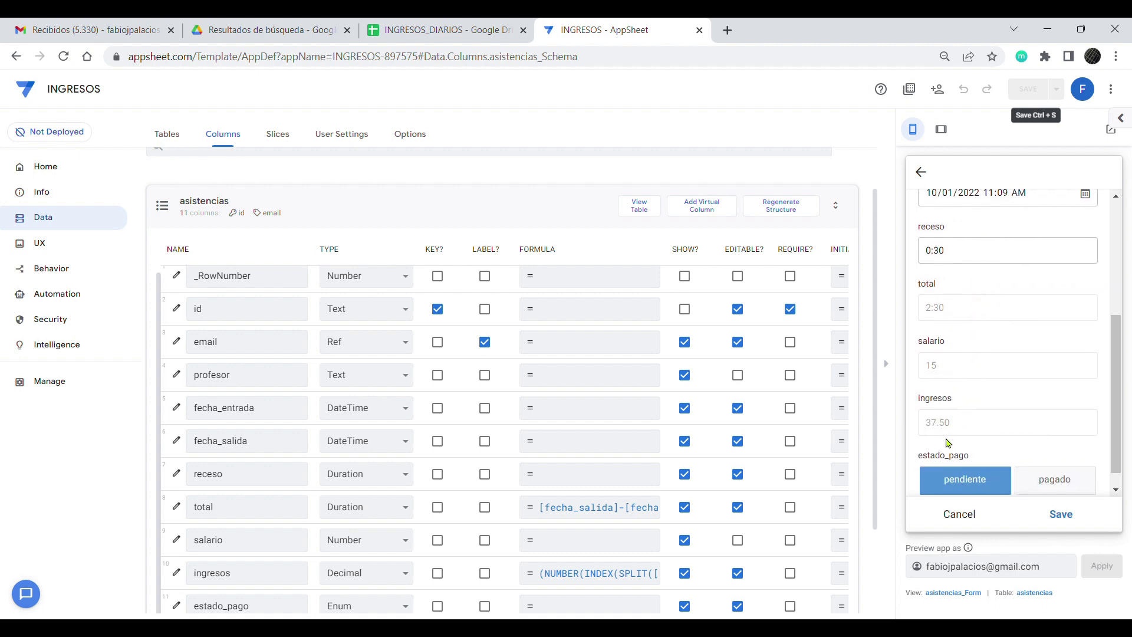
scroll(985, 432, down, 1)
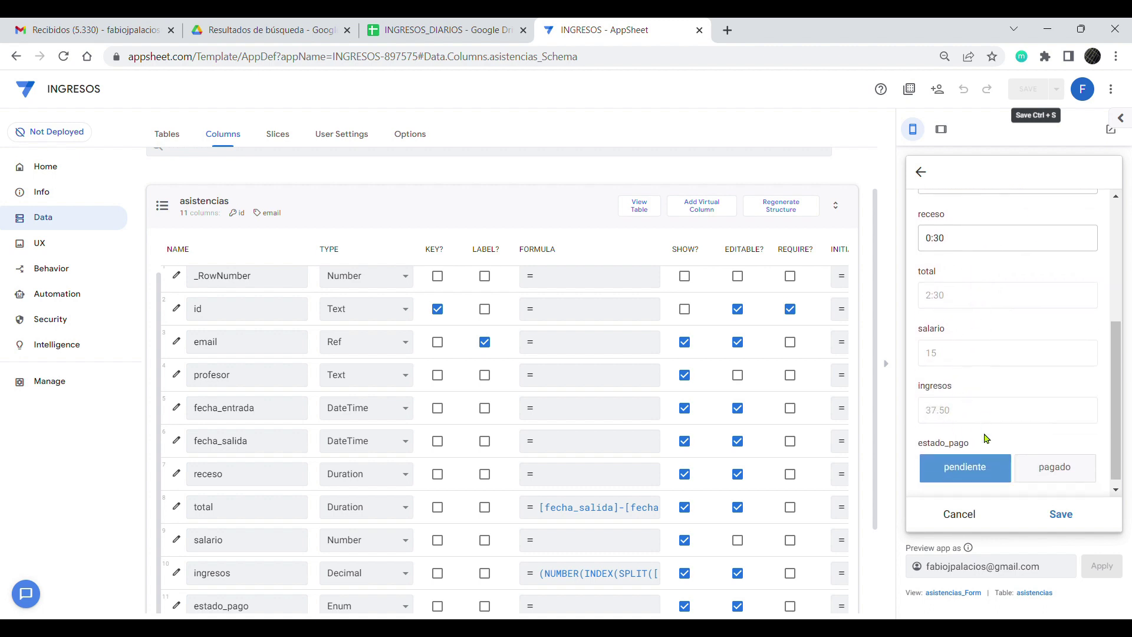
click(1061, 514)
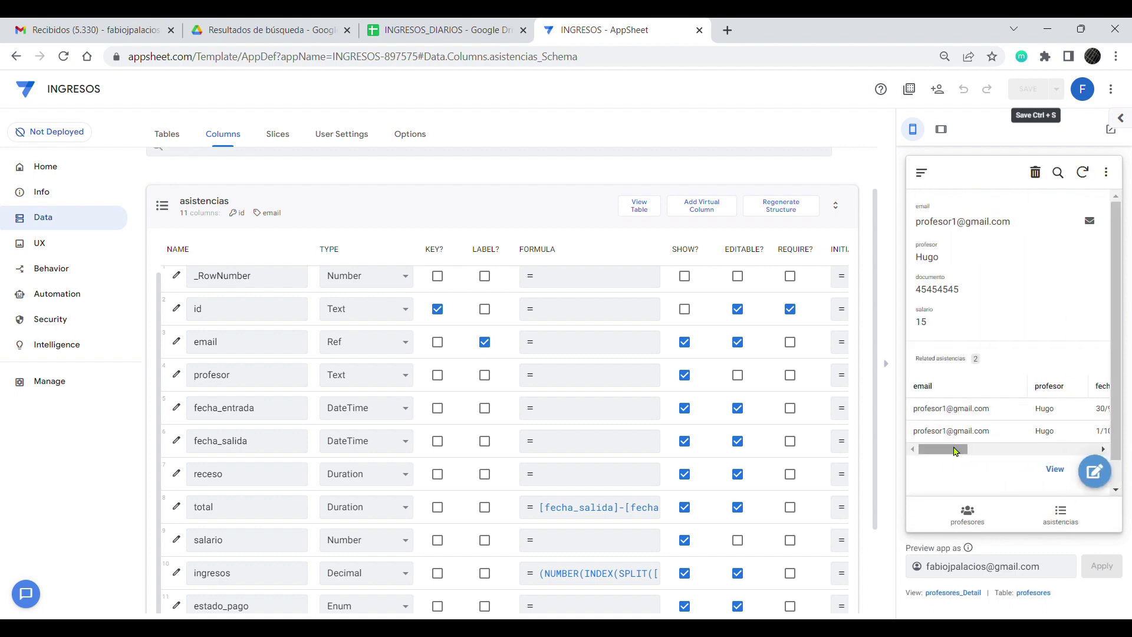
drag(960, 449, 1097, 458)
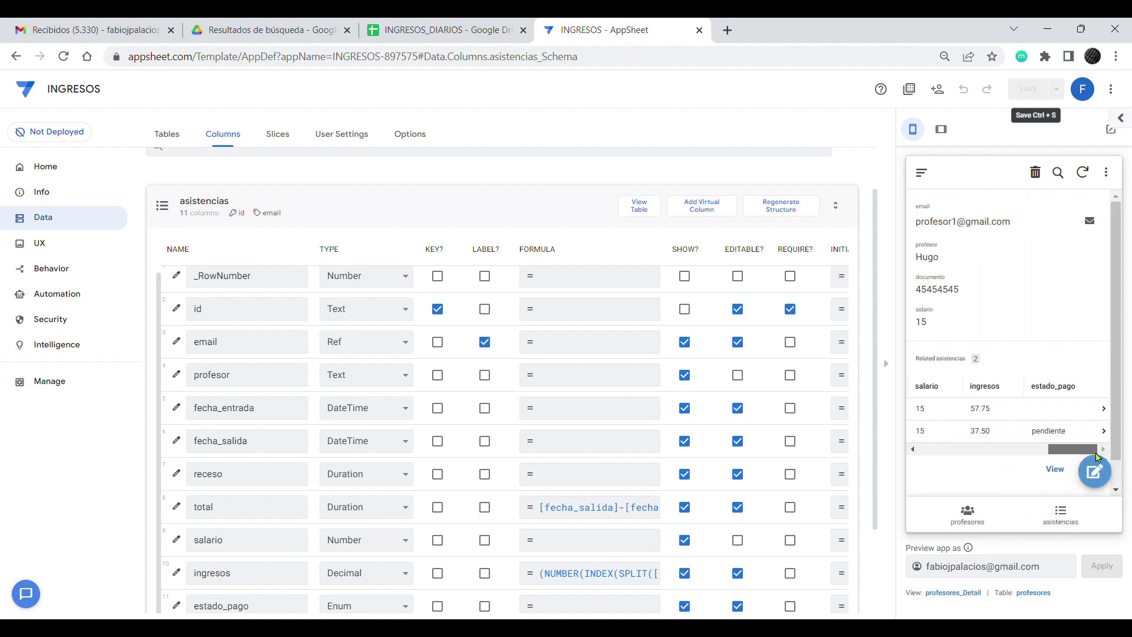
drag(960, 452, 1097, 453)
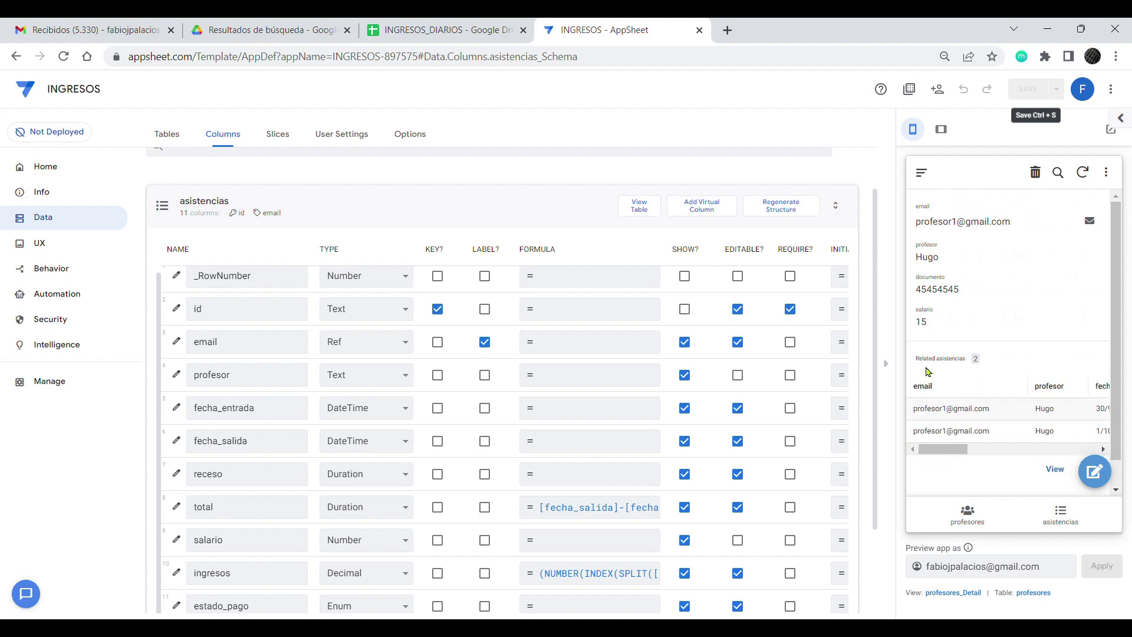
click(436, 35)
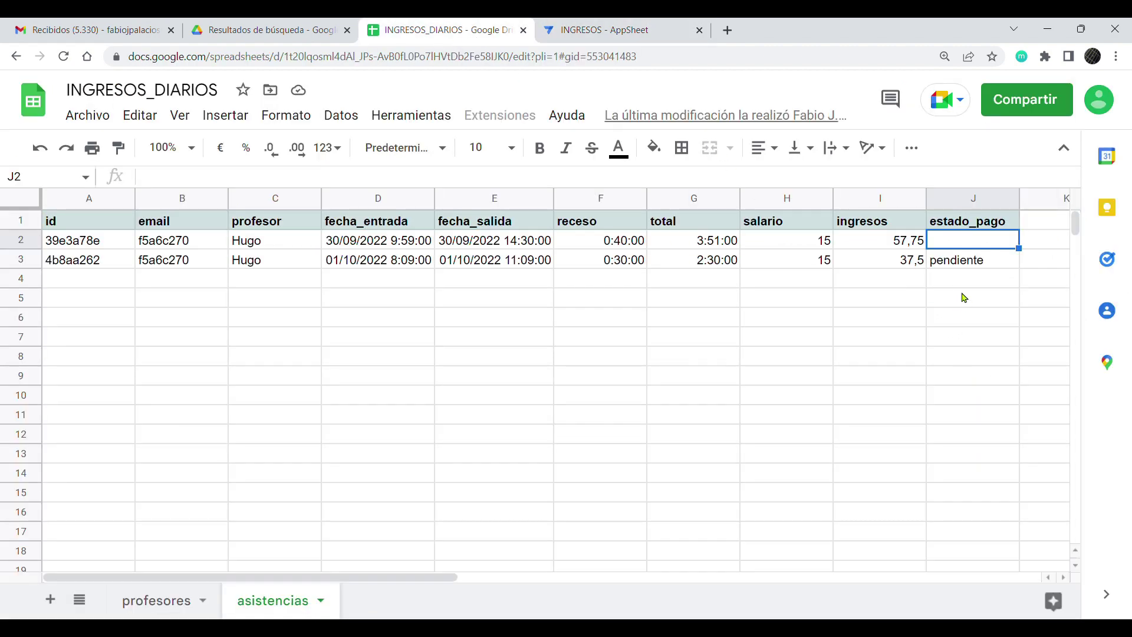
Step: Copy pendiente from cell J3 into the empty estado_pago cell J2
click(956, 269)
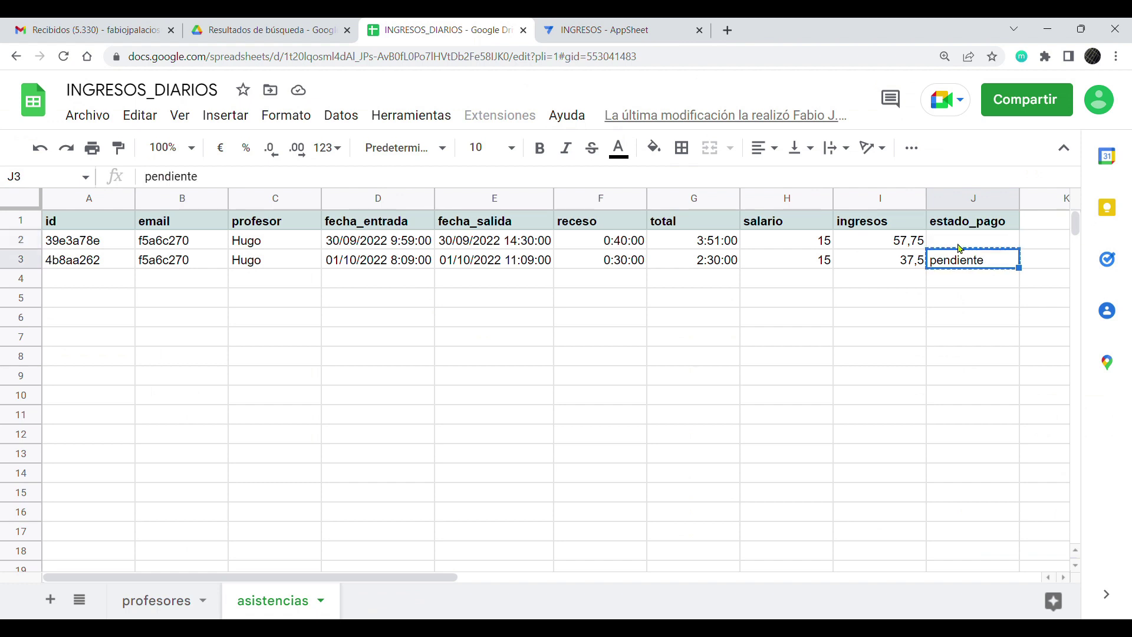
key(ctrl+c)
click(958, 244)
key(ctrl+v)
click(952, 277)
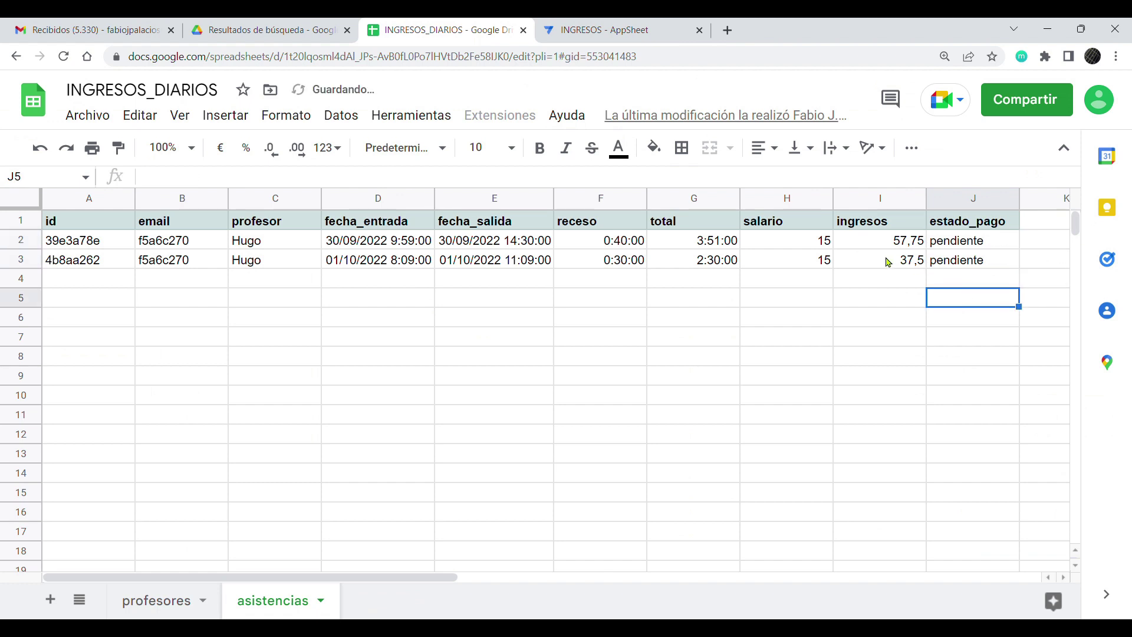
Step: Check both records' entry and exit times and their earnings, 57,75 and 37,5
click(887, 261)
click(946, 270)
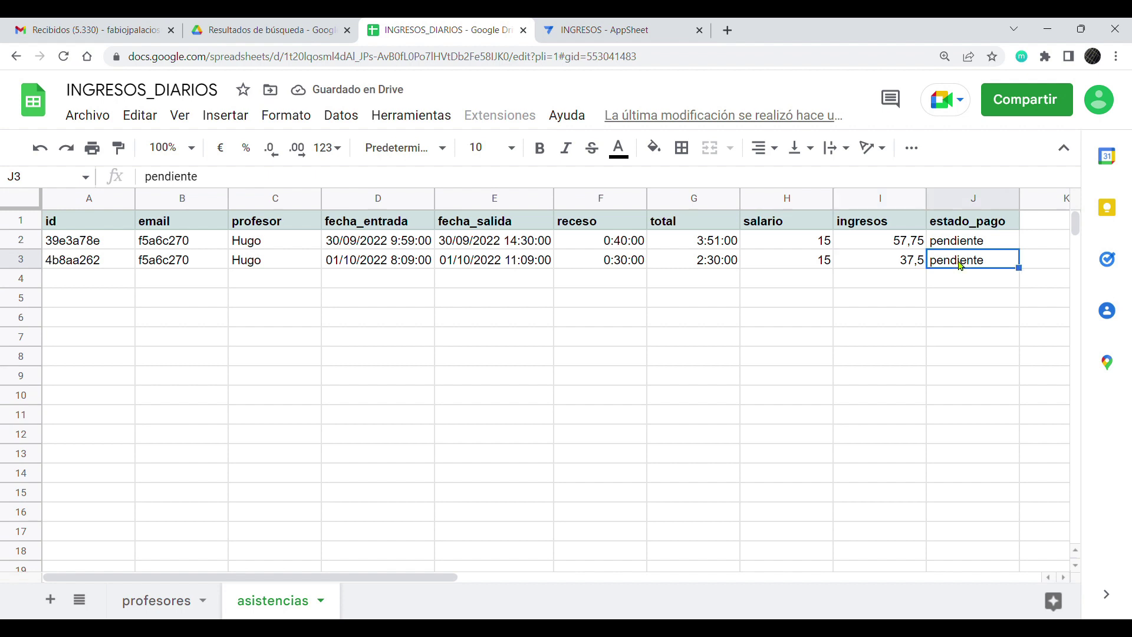
click(392, 238)
click(473, 244)
click(408, 262)
click(541, 260)
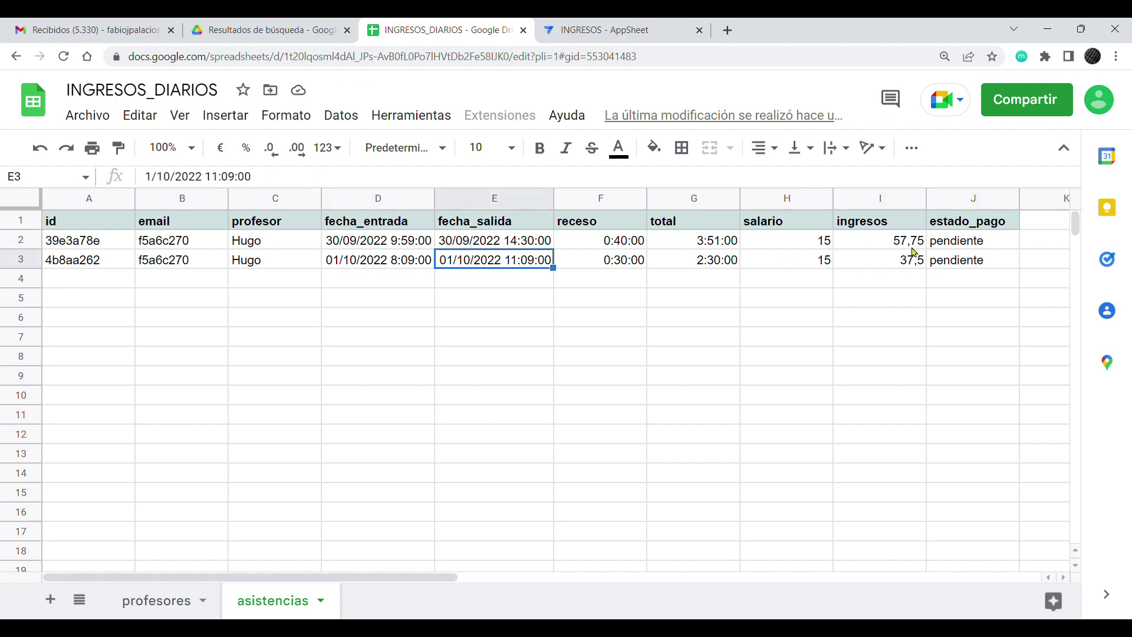
click(882, 245)
click(886, 264)
click(884, 242)
click(882, 264)
click(877, 243)
click(880, 264)
click(879, 246)
click(880, 263)
click(879, 243)
click(878, 265)
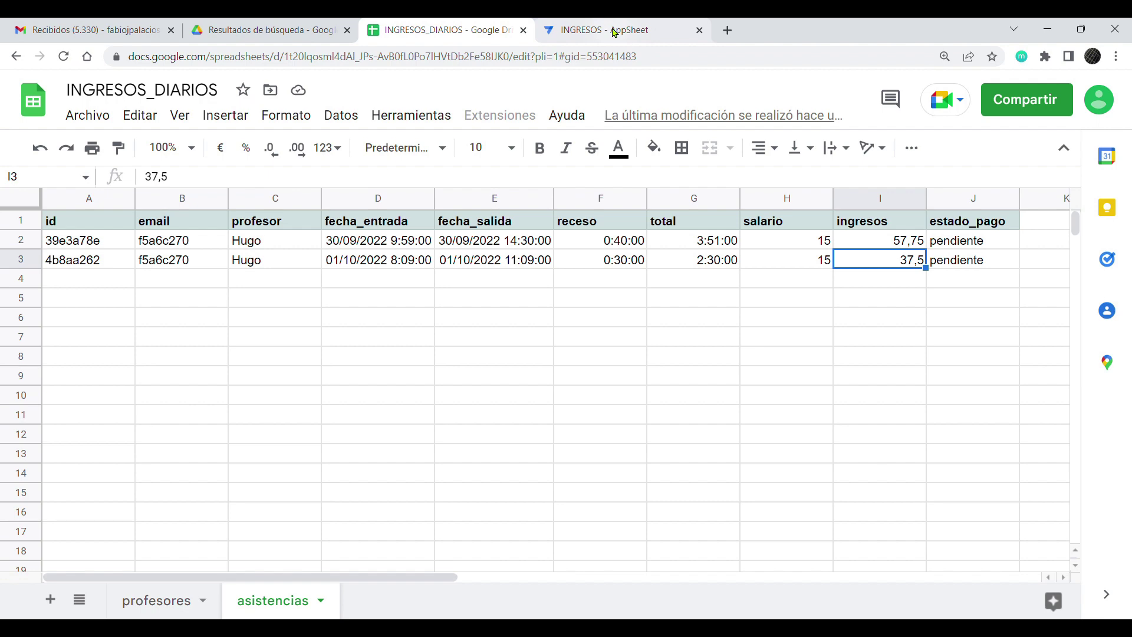
click(613, 33)
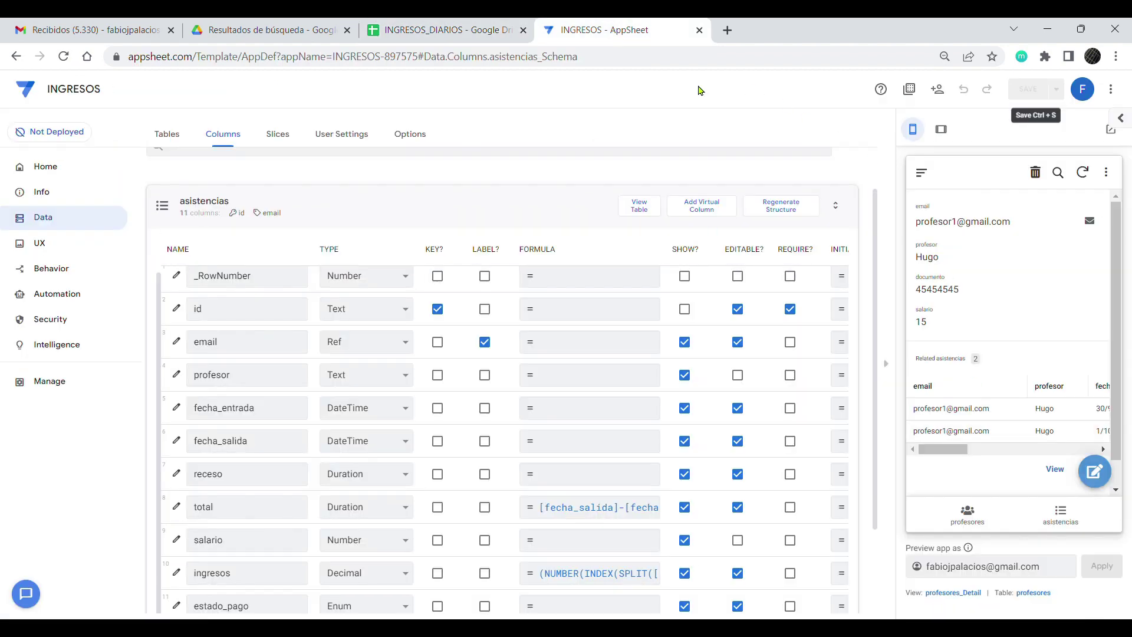
Step: Browse the teachers list in the preview, then collapse asistencias and open the profesores columns
key(ctrl+plus)
key(ctrl+plus)
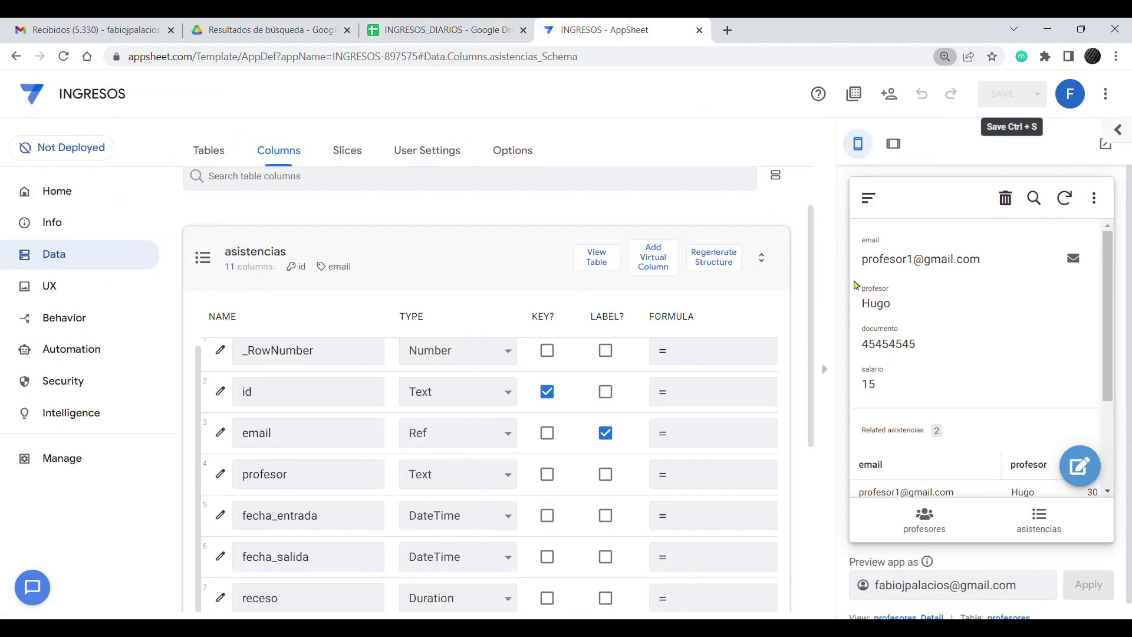
scroll(953, 456, down, 3)
click(925, 519)
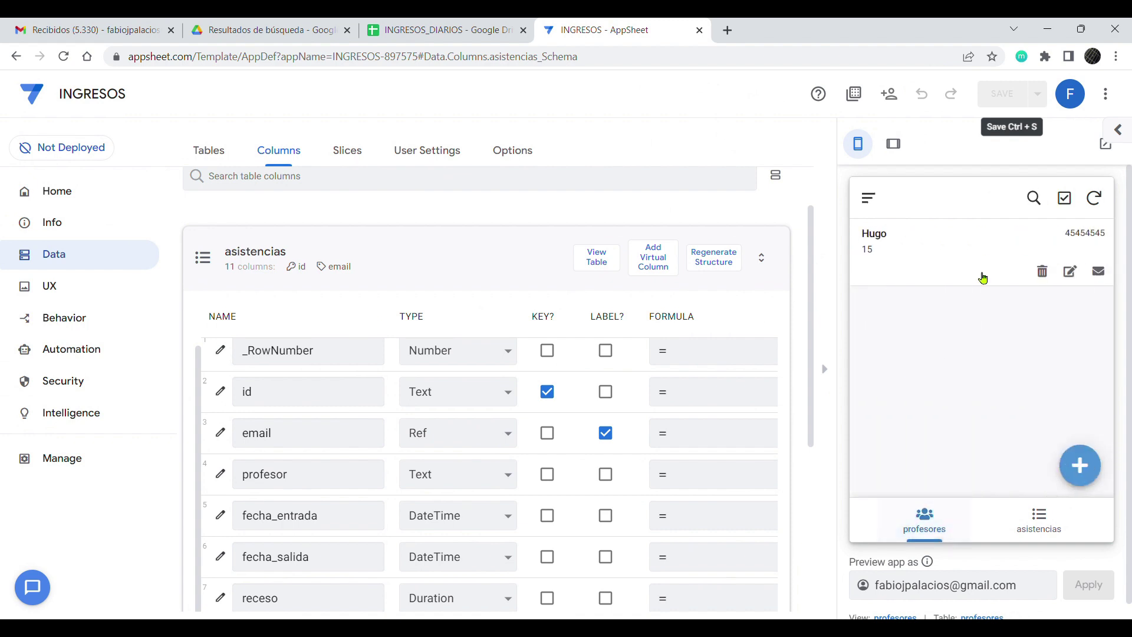
click(963, 266)
scroll(1018, 289, down, 4)
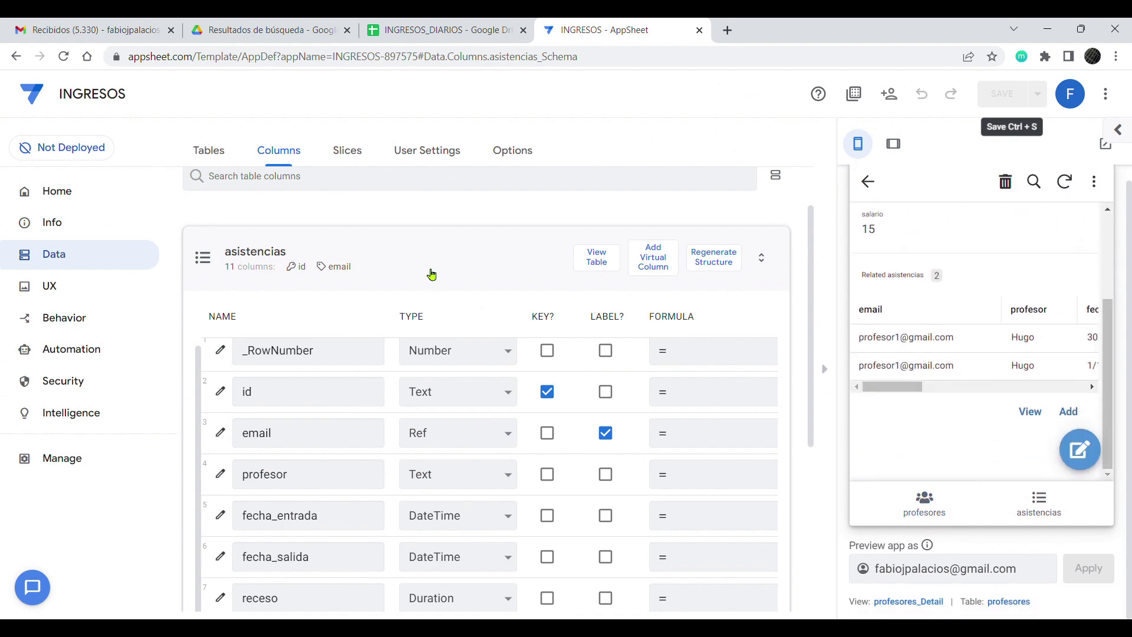
click(465, 265)
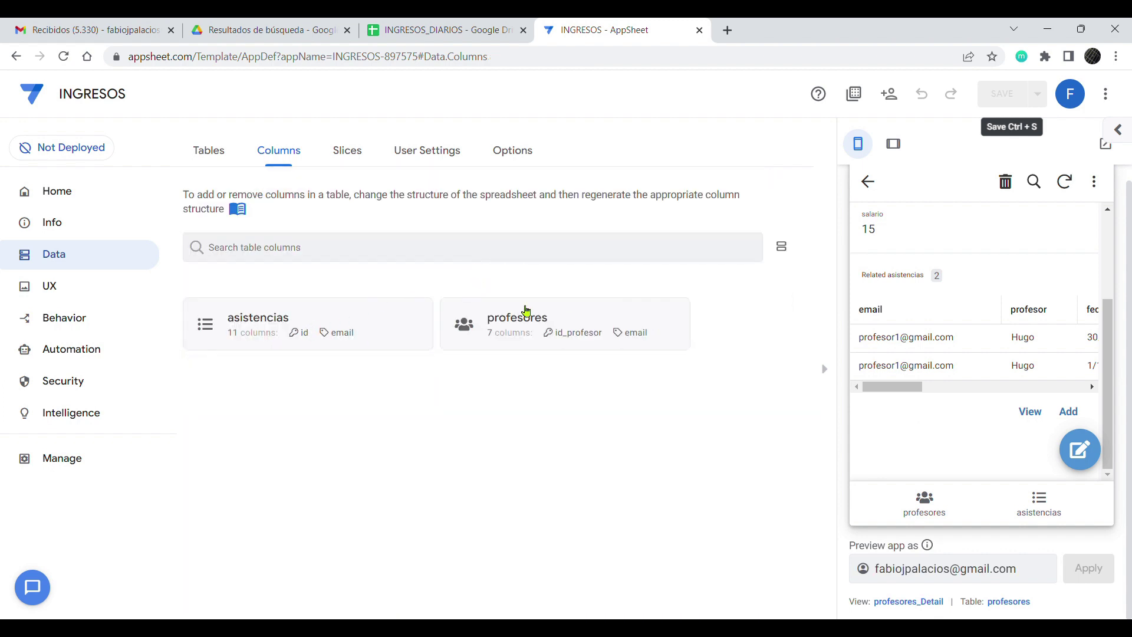
click(504, 321)
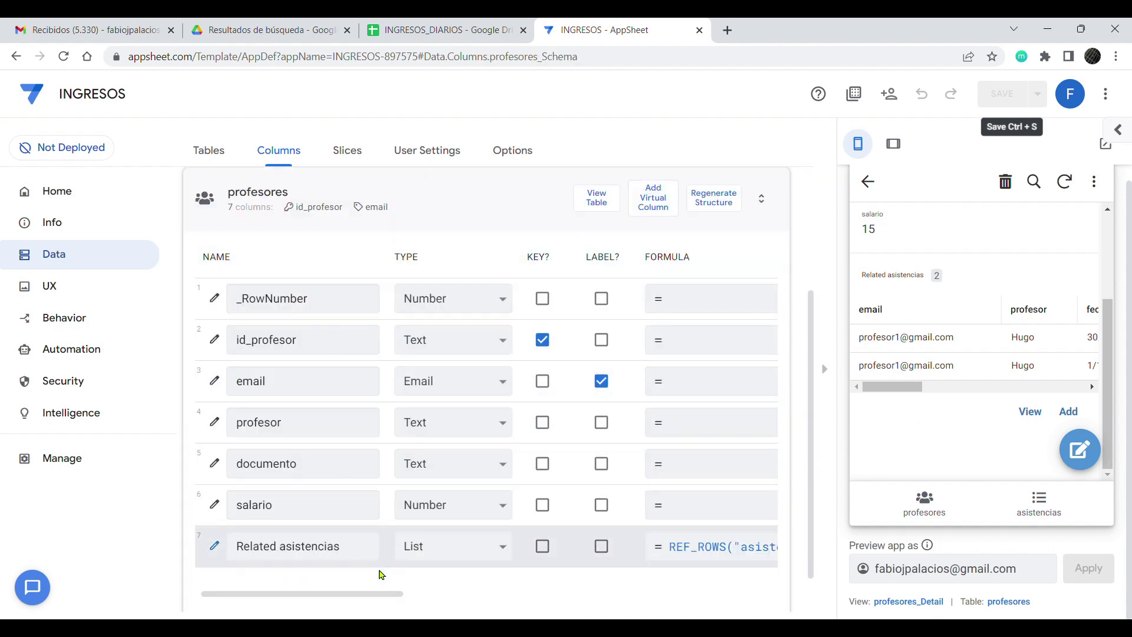
mouse_move(372, 597)
mouse_down()
mouse_move(565, 596)
mouse_move(375, 596)
mouse_up()
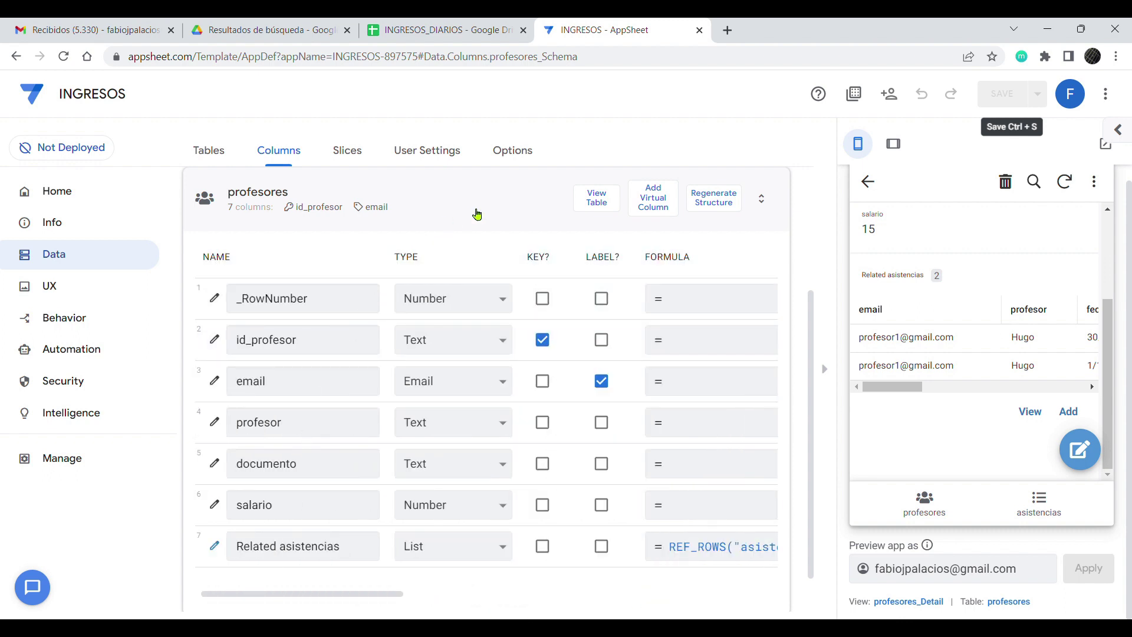
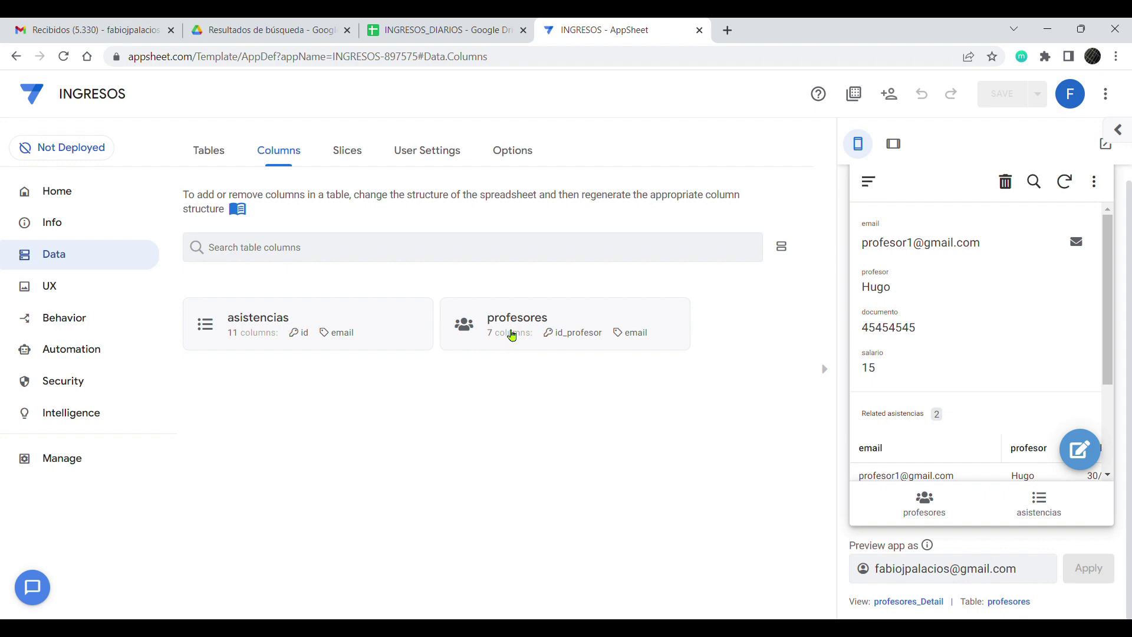
Step: Add a virtual column to profesores, rename it pagado, and open its App formula editor
click(511, 336)
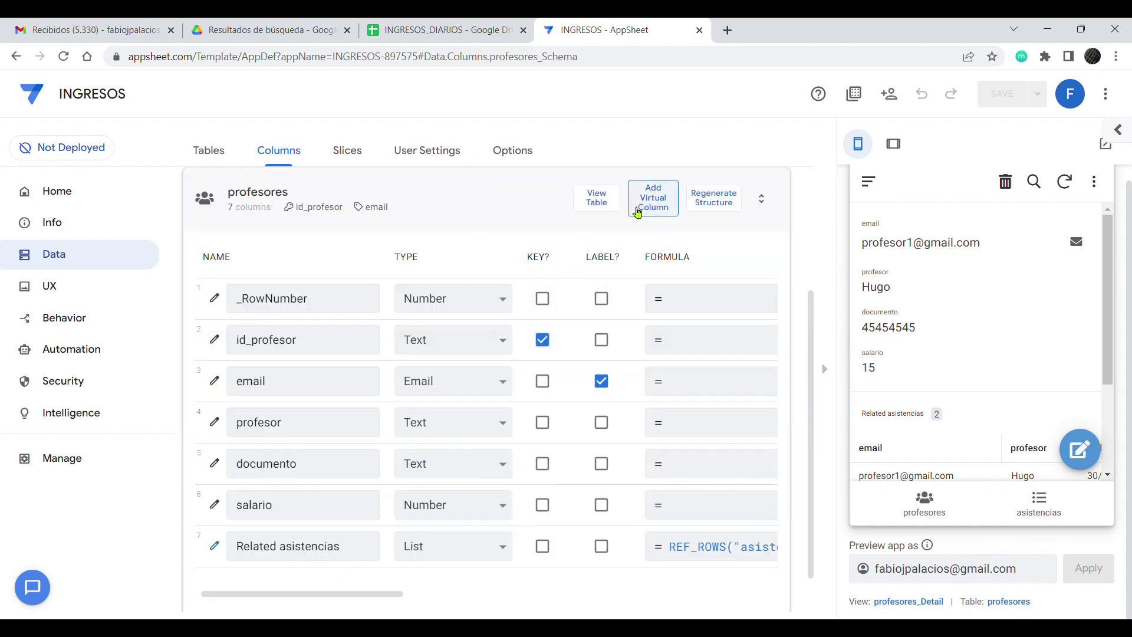
click(653, 202)
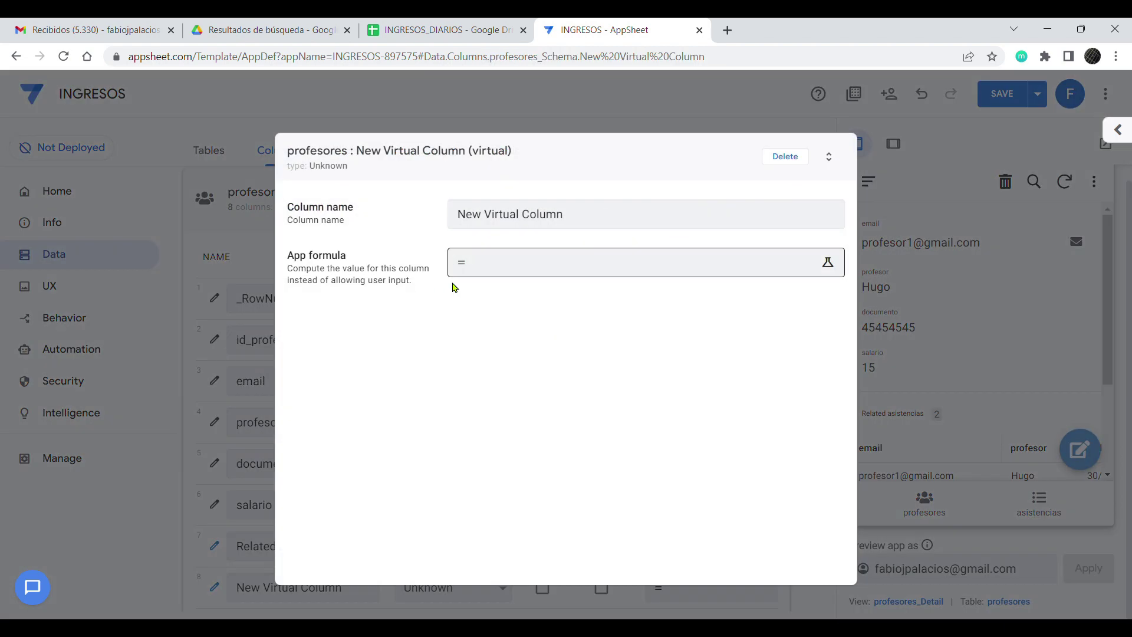
drag(578, 227, 337, 221)
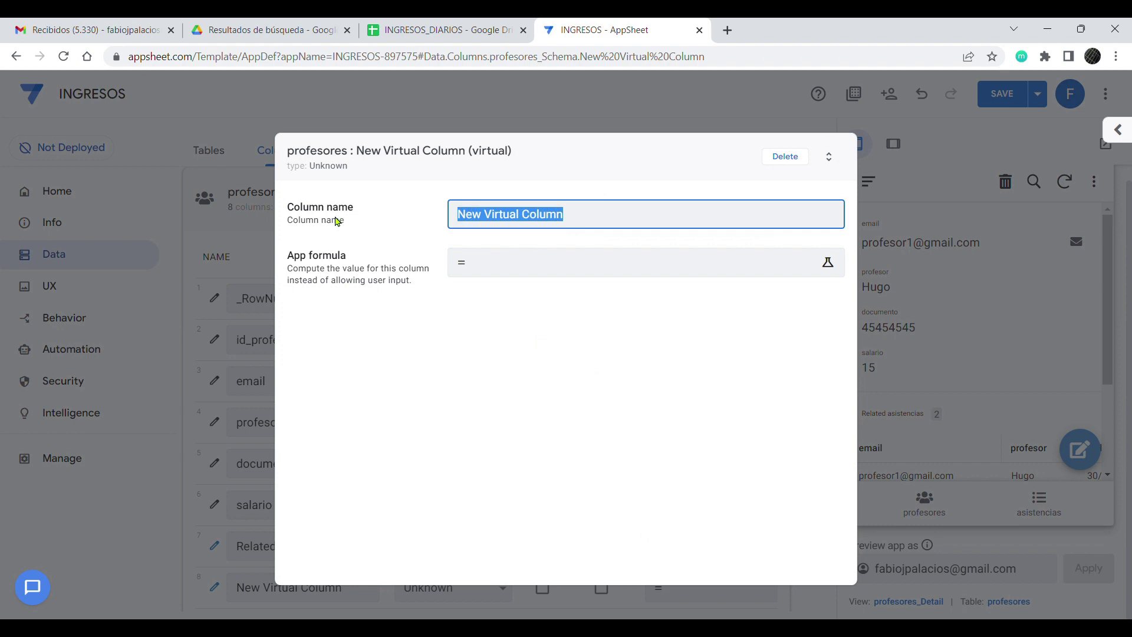
text(pagado)
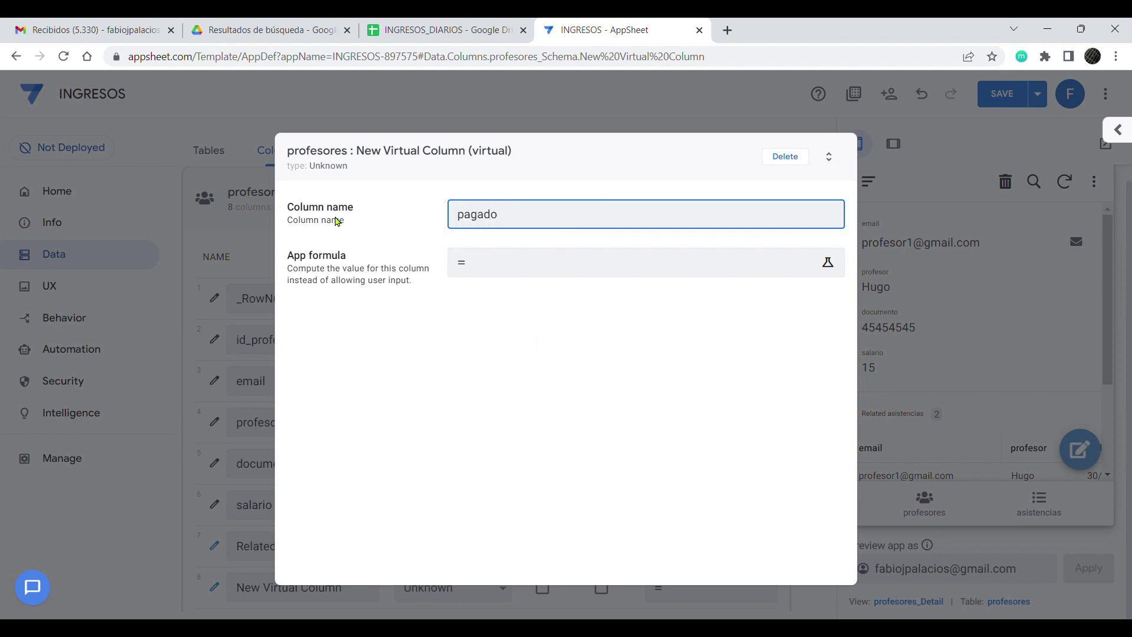
click(523, 273)
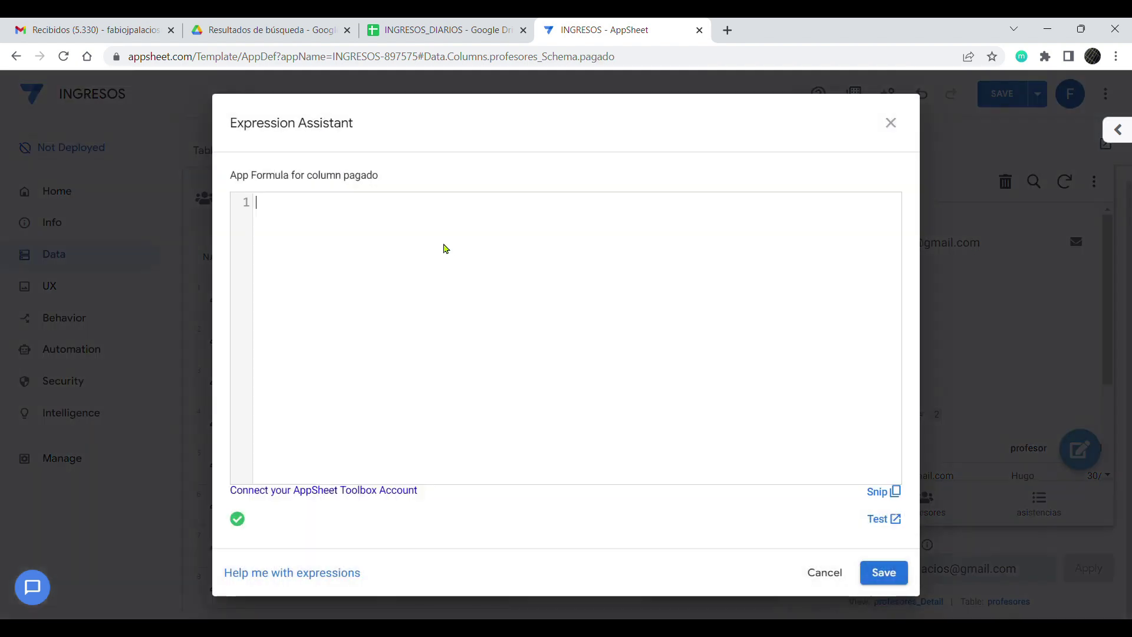
Step: Start the formula as sum(select(asistencias[ingresos], and( spread over separate lines
key(Return)
key(Return)
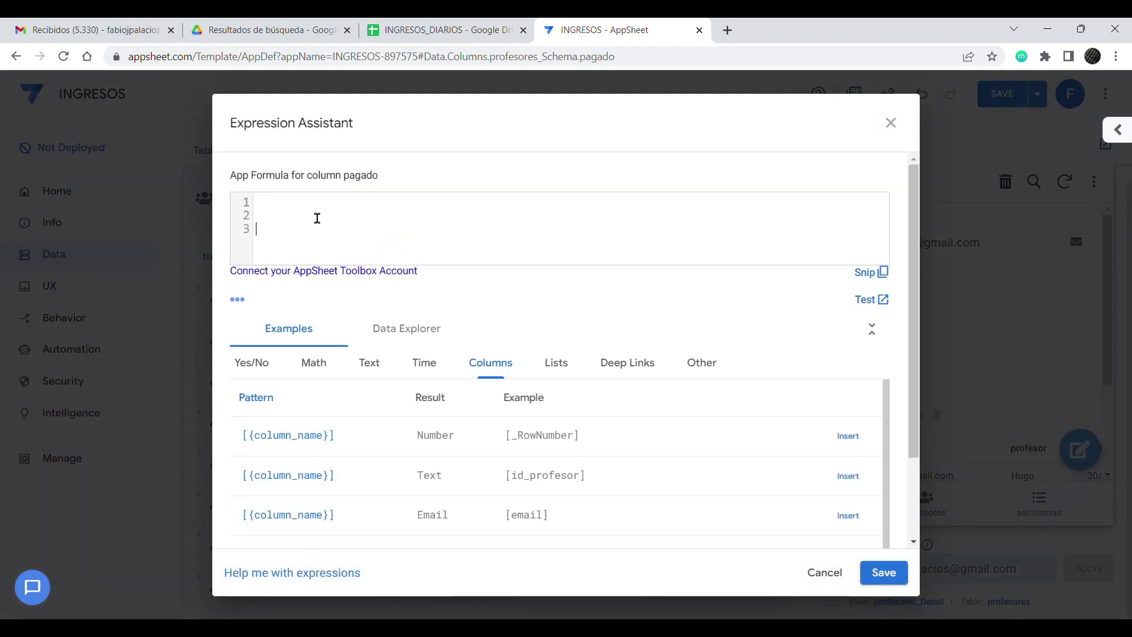
text(se)
key(BackSpace)
text(um()
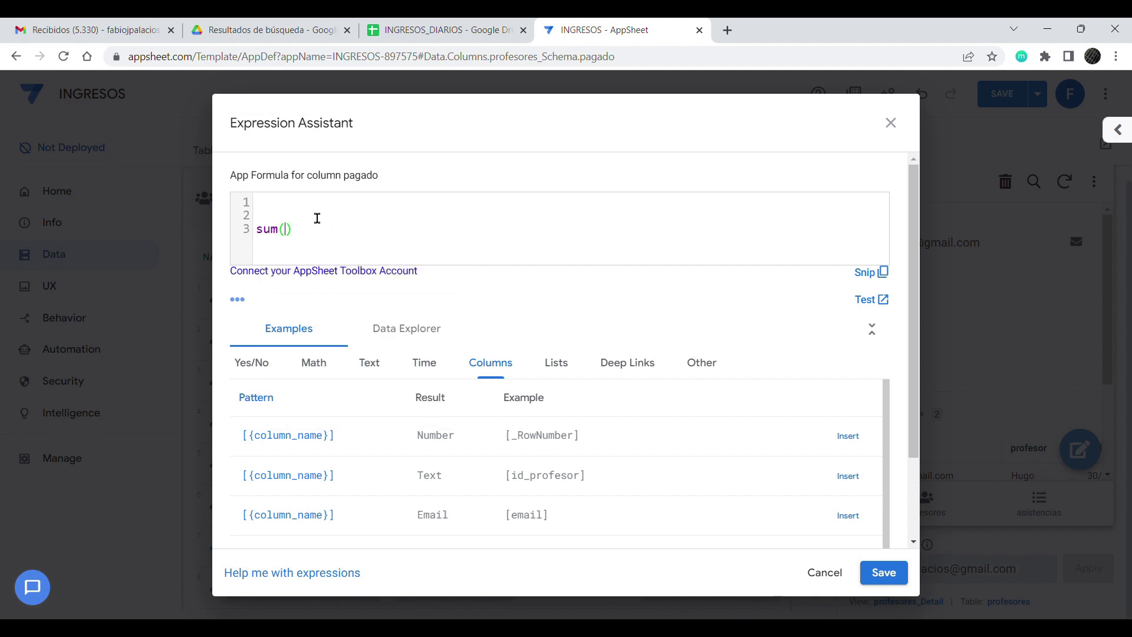
key(Return)
key(Return)
text(select)
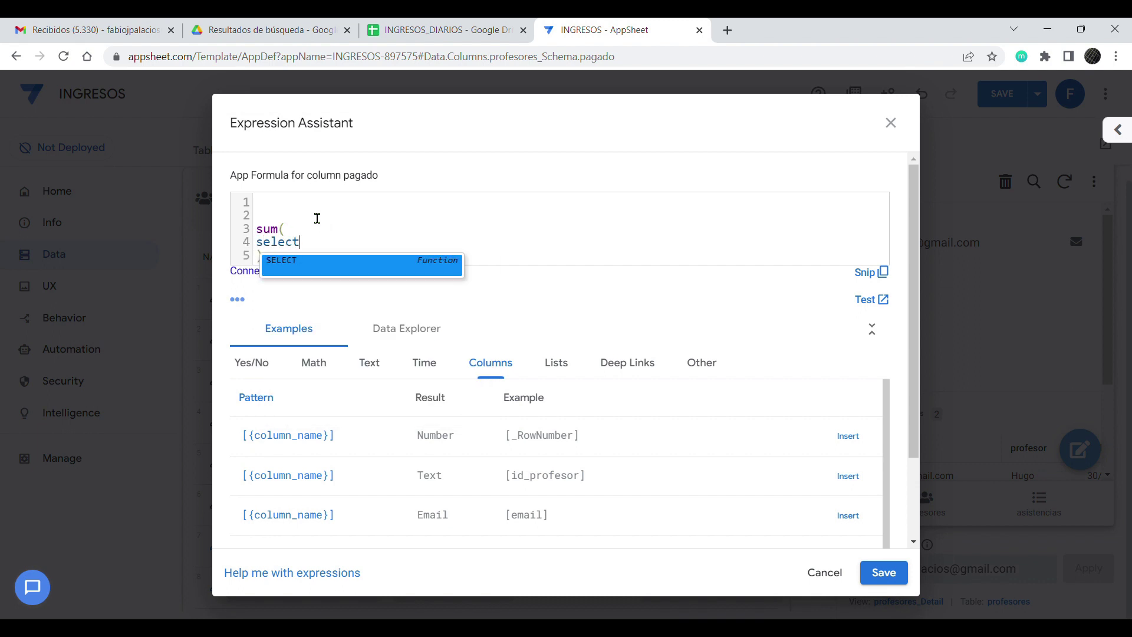
text((asistencias)
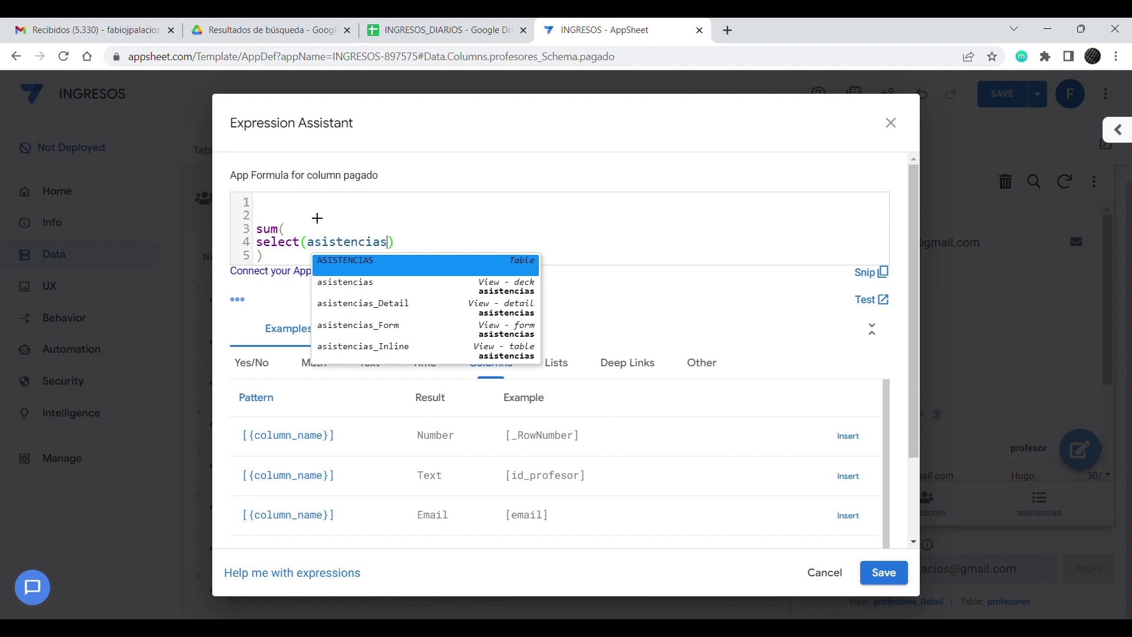
text([ingresos],)
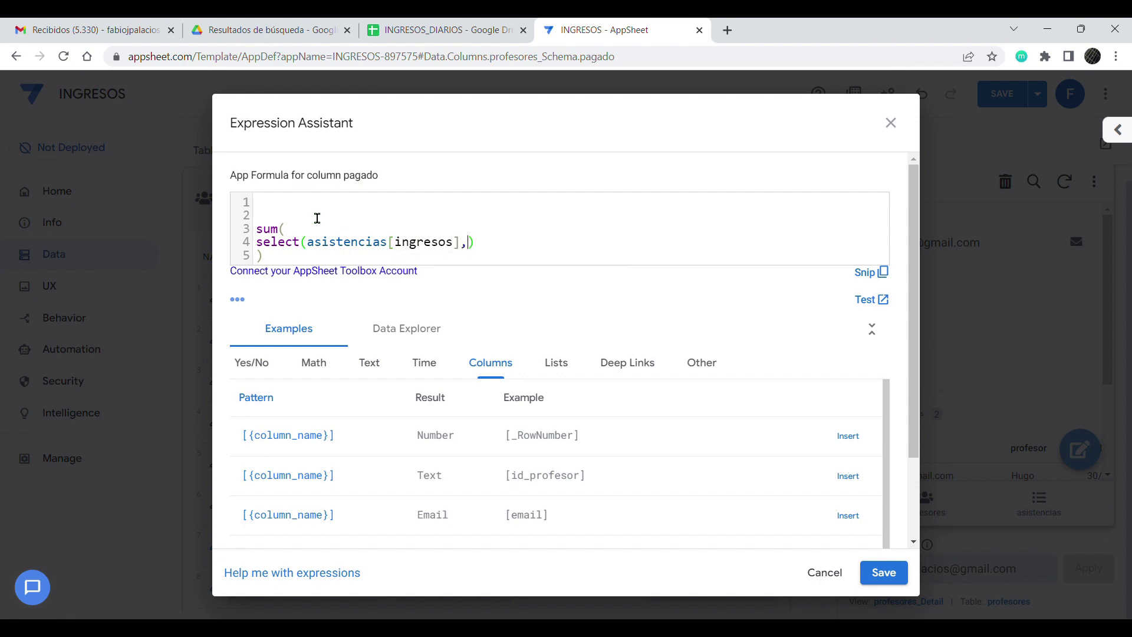
key(Return)
key(Return)
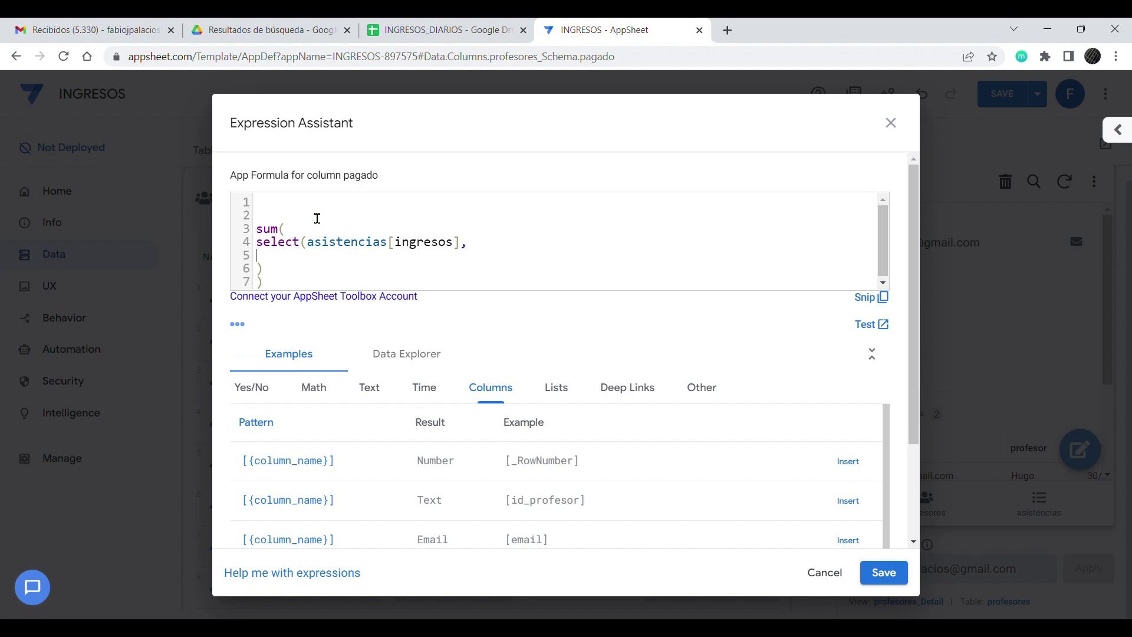
text(and)
text())
text(()
key(Return)
key(Return)
Step: Add the condition [email]=[_THISROW].[id_profesor] inside the and()
text([)
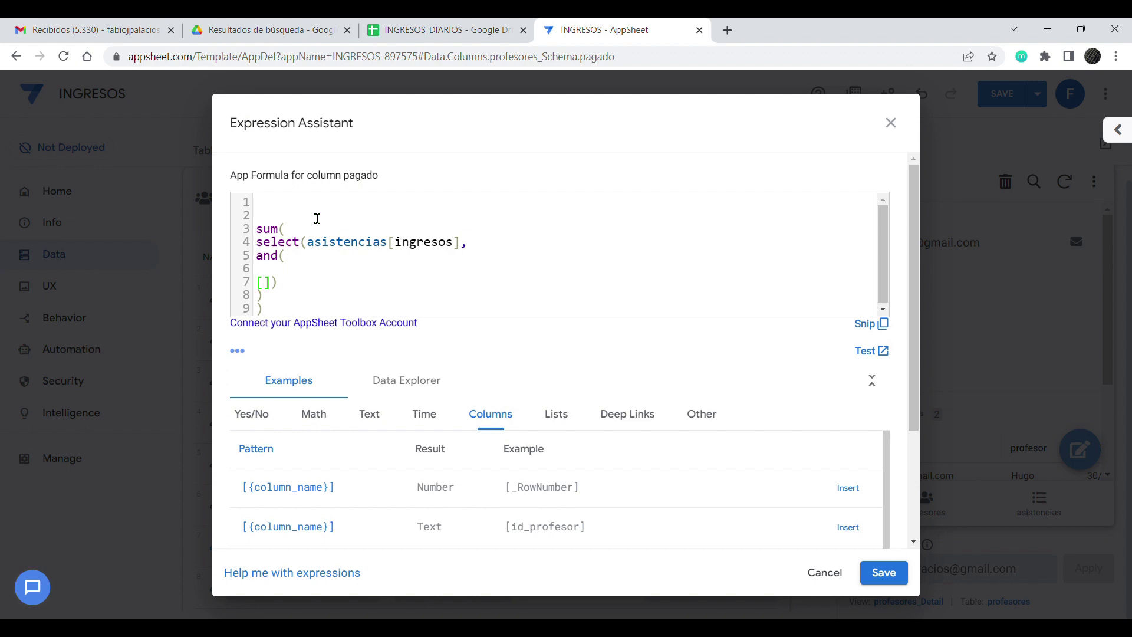
text(email)
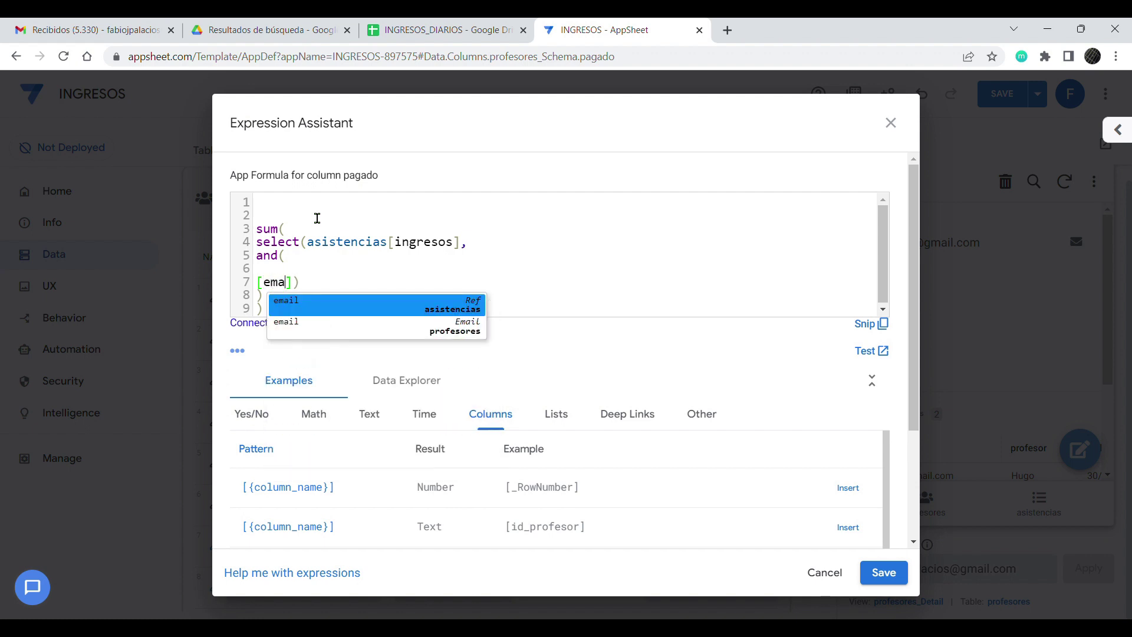
key(Right)
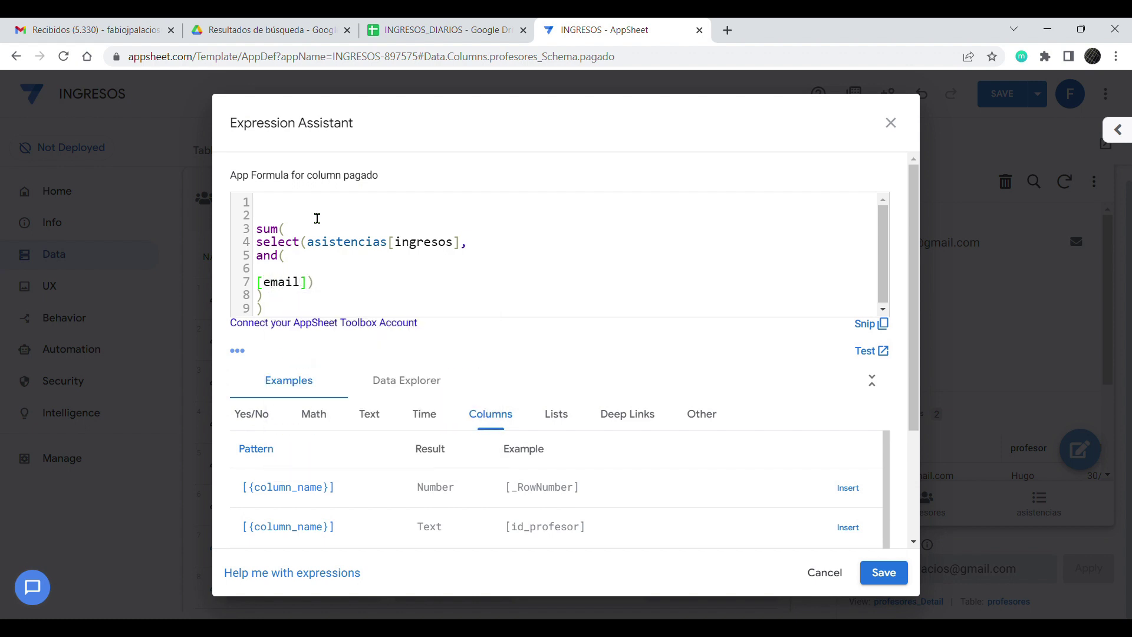
text(?)
key(BackSpace)
text(?)
key(BackSpace)
text(()
key(BackSpace)
key(BackSpace)
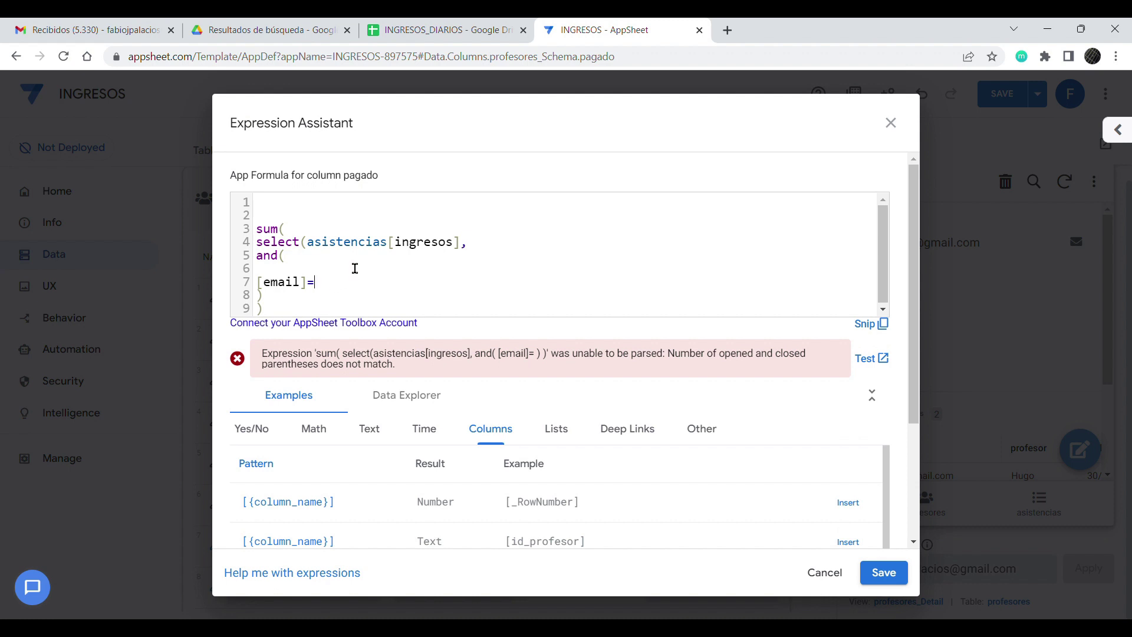
text([_thisr)
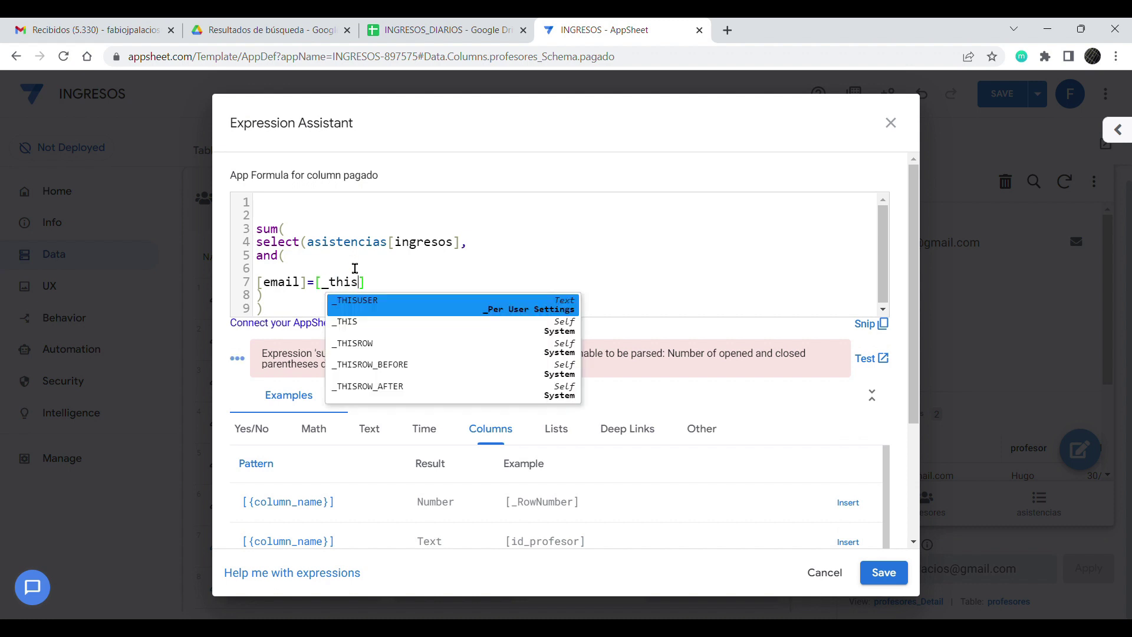
text(w)
key(BackSpace)
text(ow)
key(Return)
text(id)
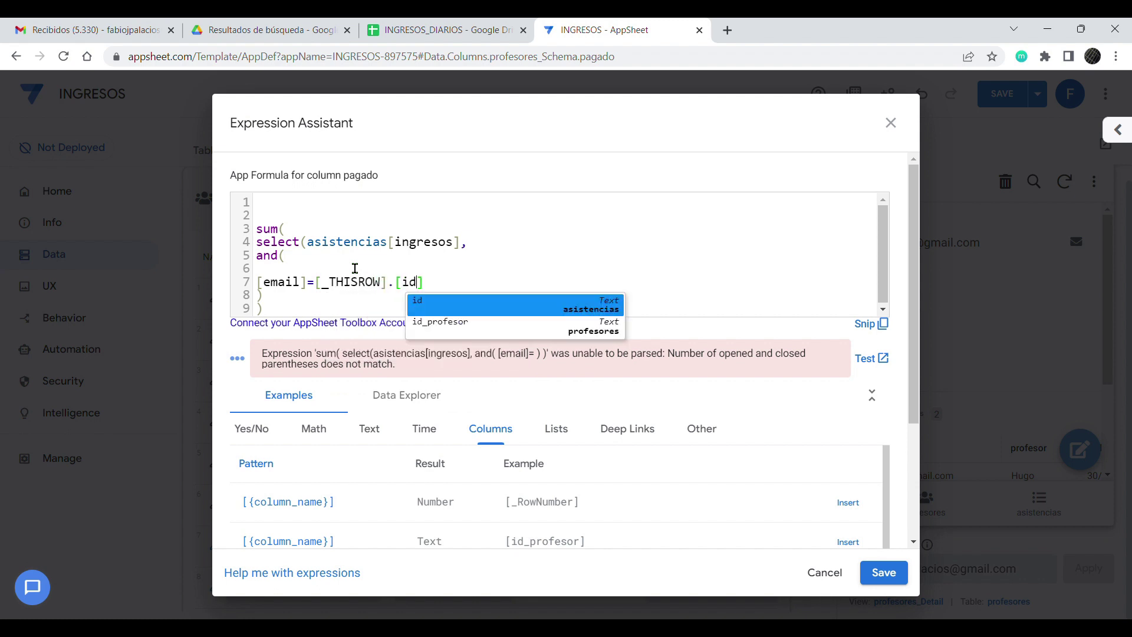
key(Down)
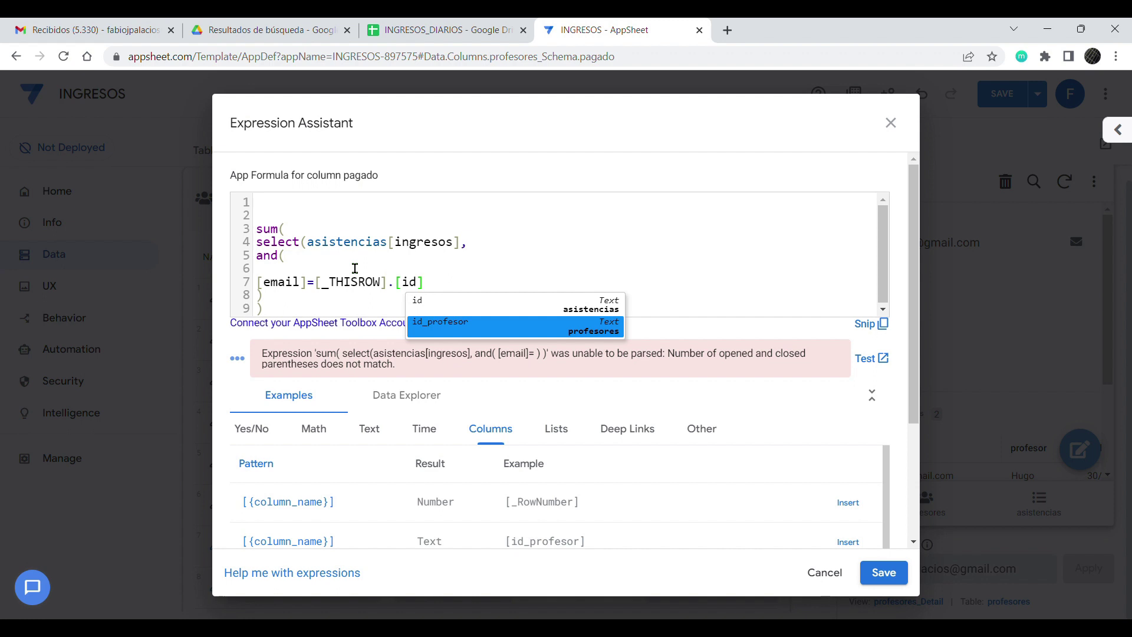
key(Return)
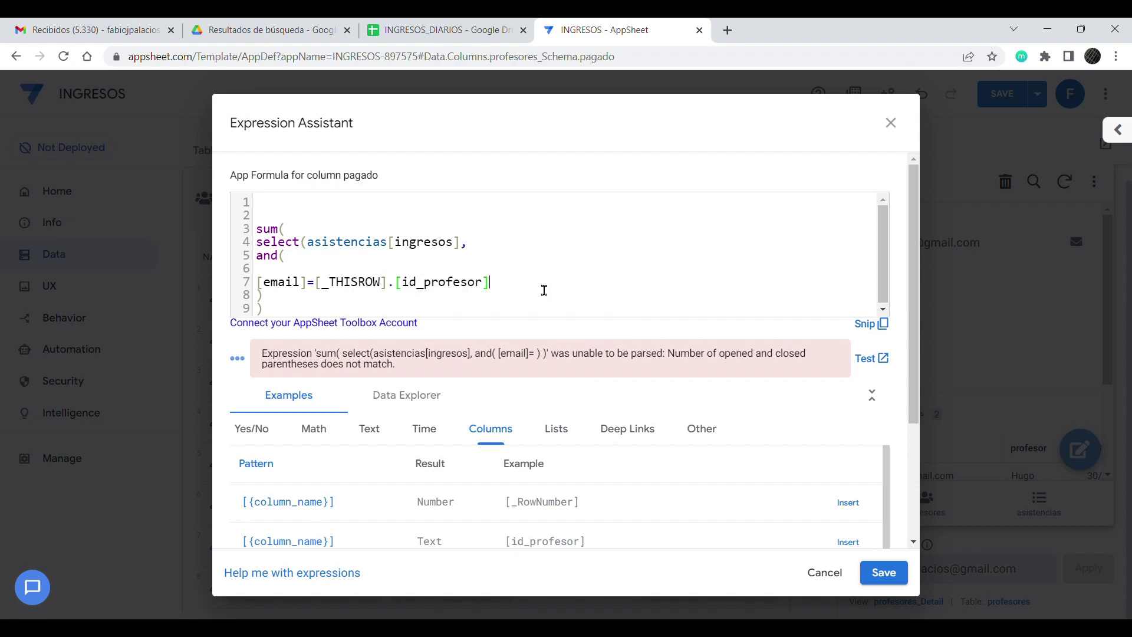
Step: Add a comma for a second condition and check the email value in sheet cell B2
text(,)
key(Return)
key(Return)
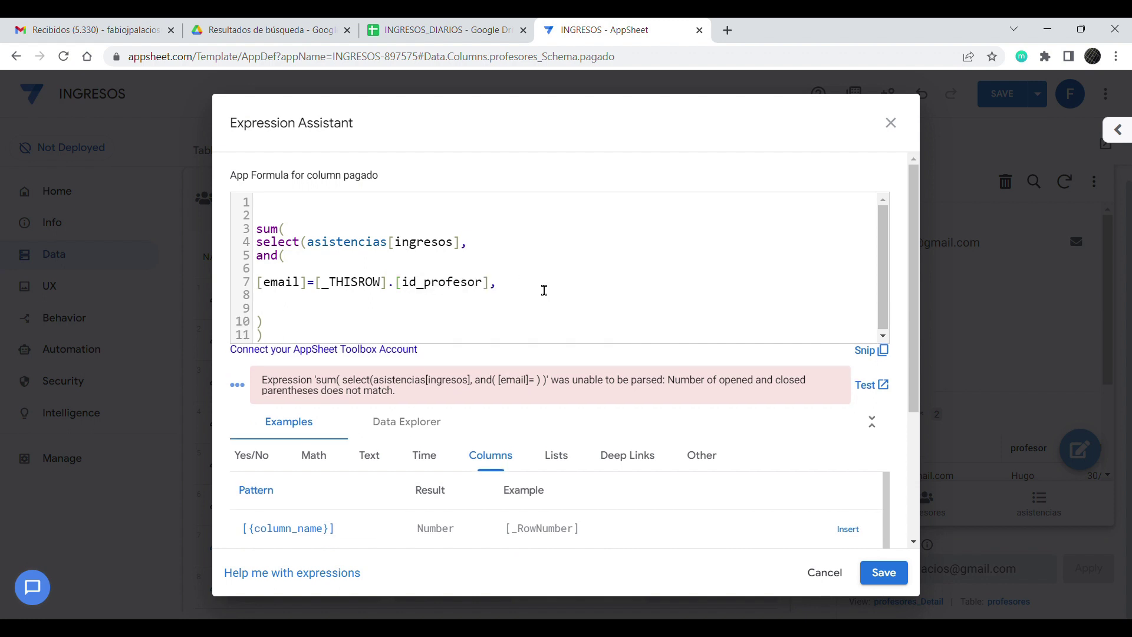
text(o)
click(446, 29)
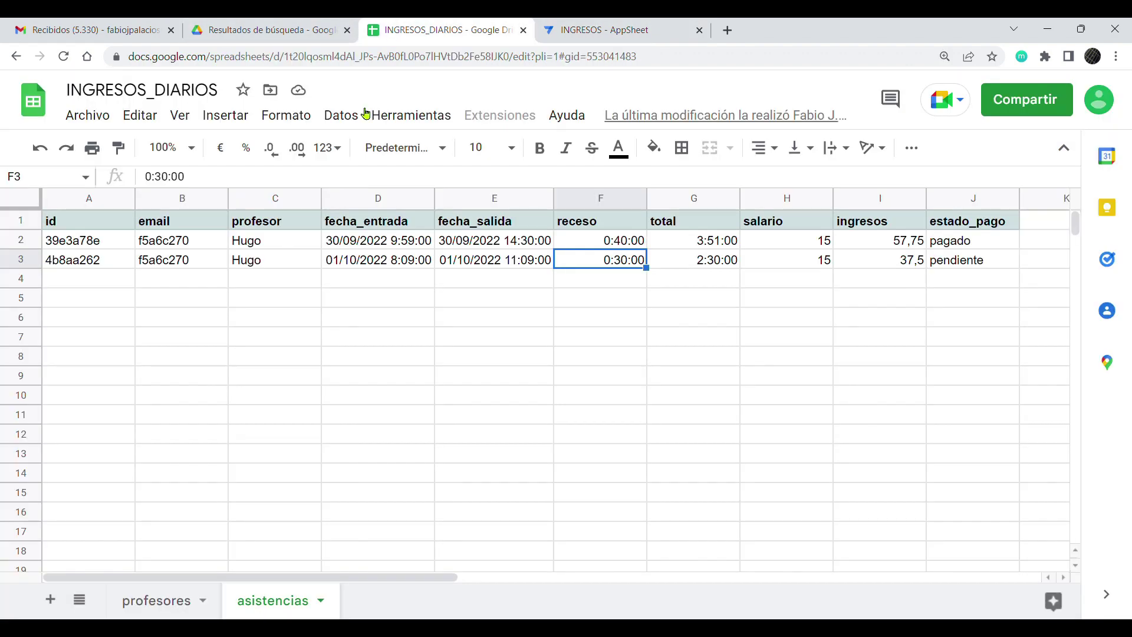
click(187, 246)
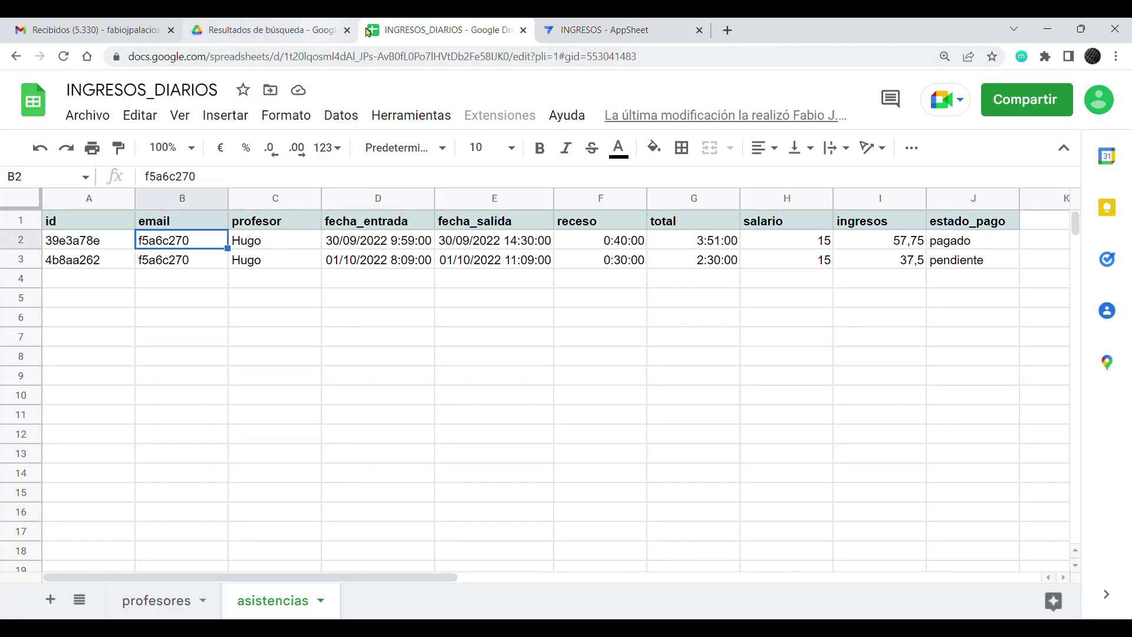
click(566, 30)
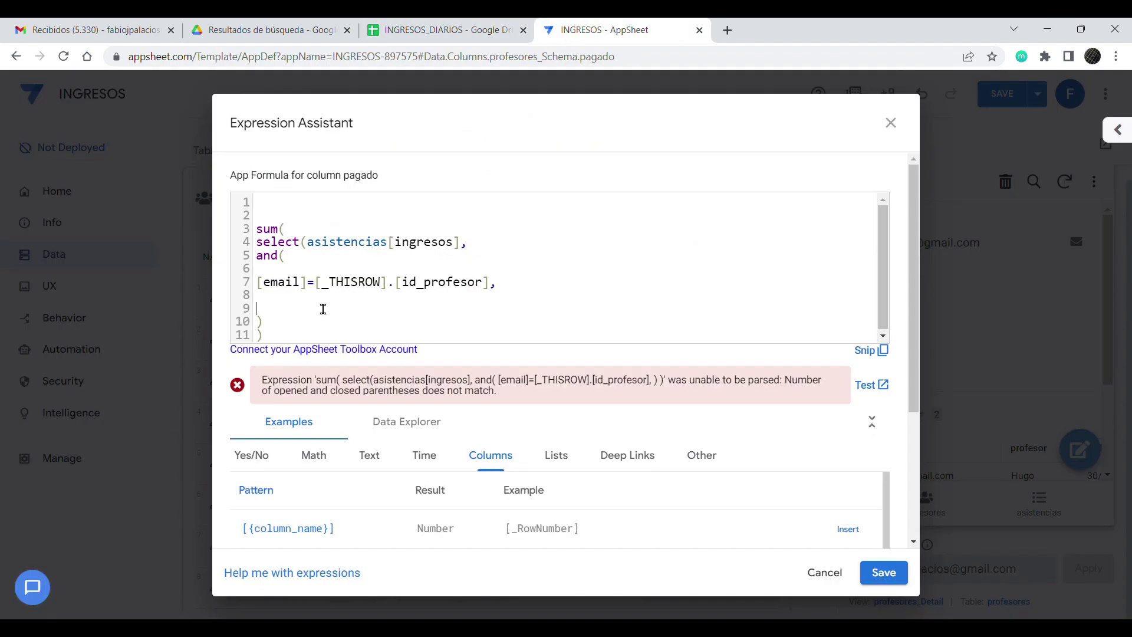
Step: Add [estado_pago]="pagado" as the second condition, balance the parentheses, and save the formula
text([estado_pago]="pagado)
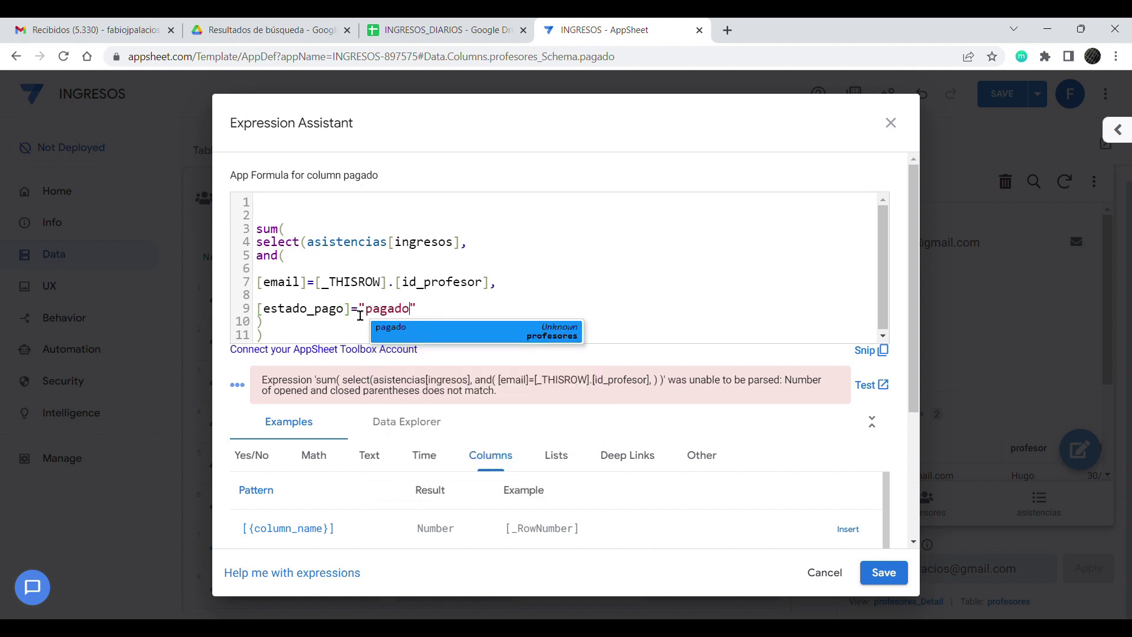
click(328, 338)
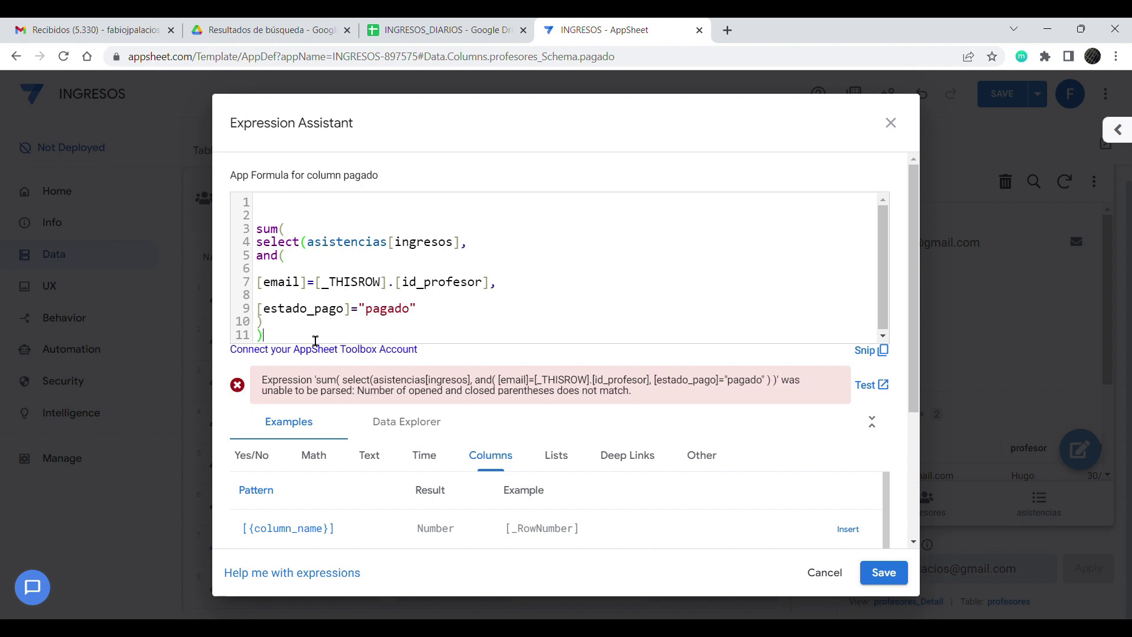
key(Return)
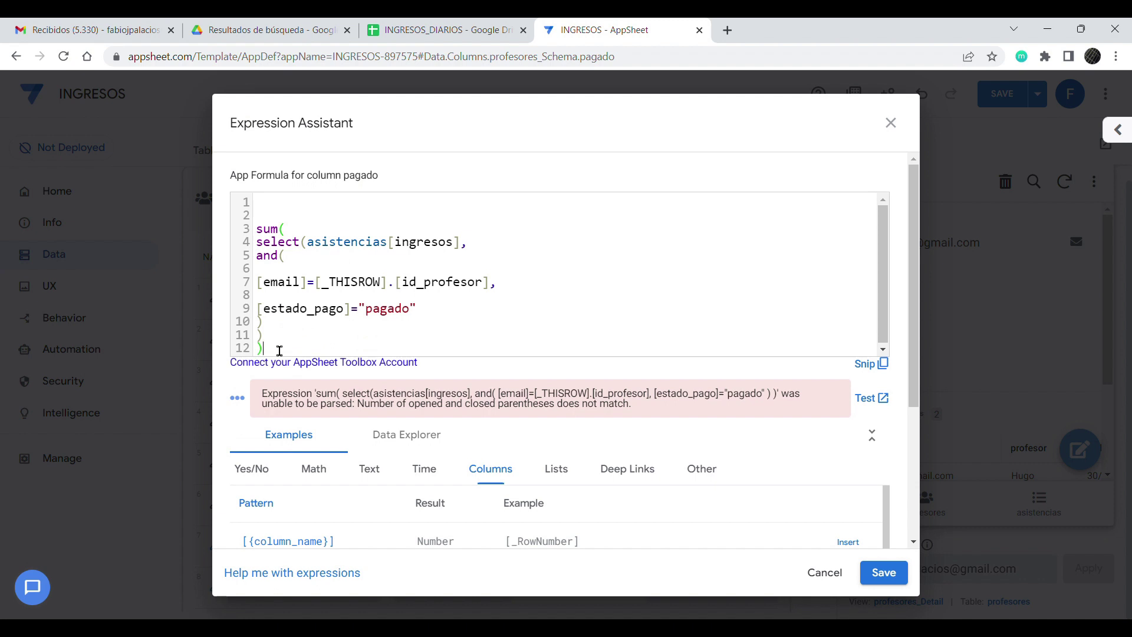
drag(282, 360, 223, 229)
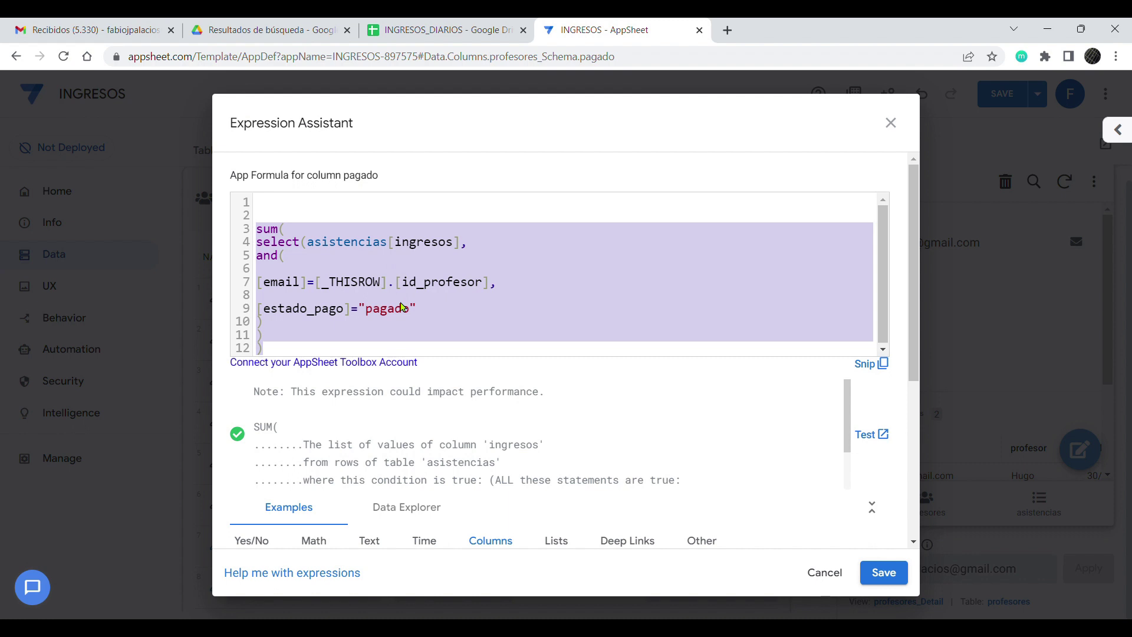
click(385, 342)
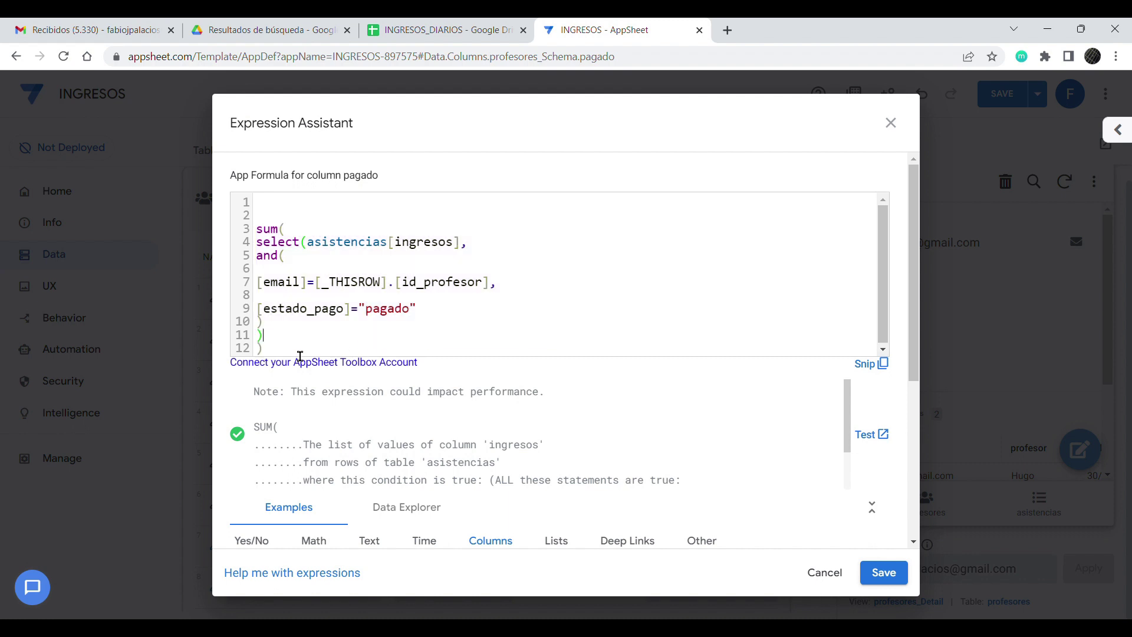
drag(276, 361, 235, 232)
key(ctrl+c)
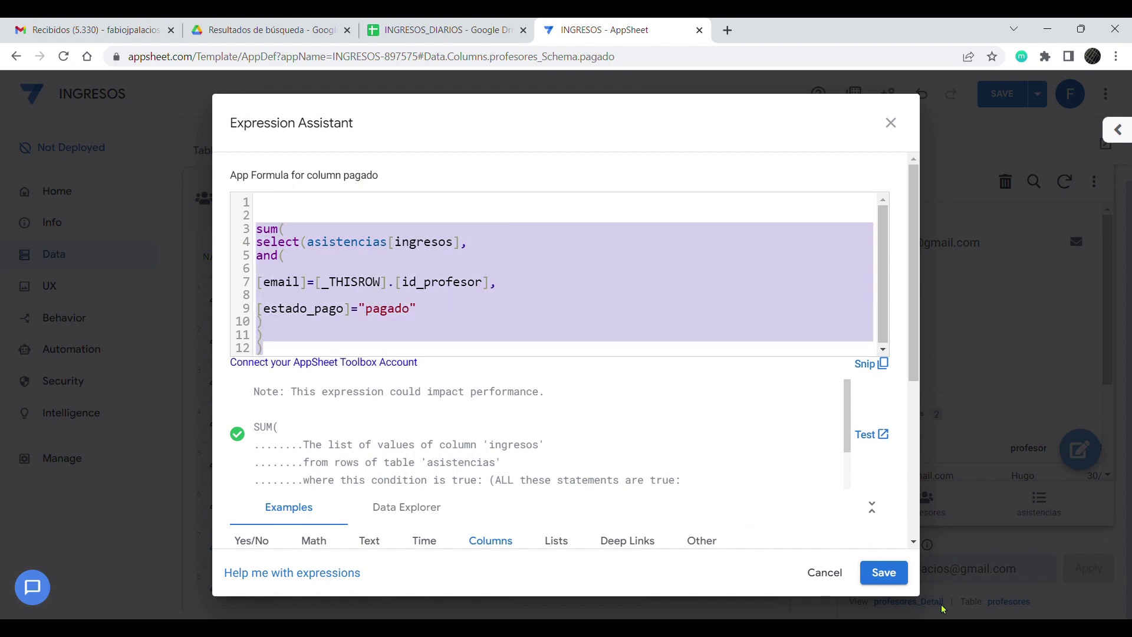
click(882, 572)
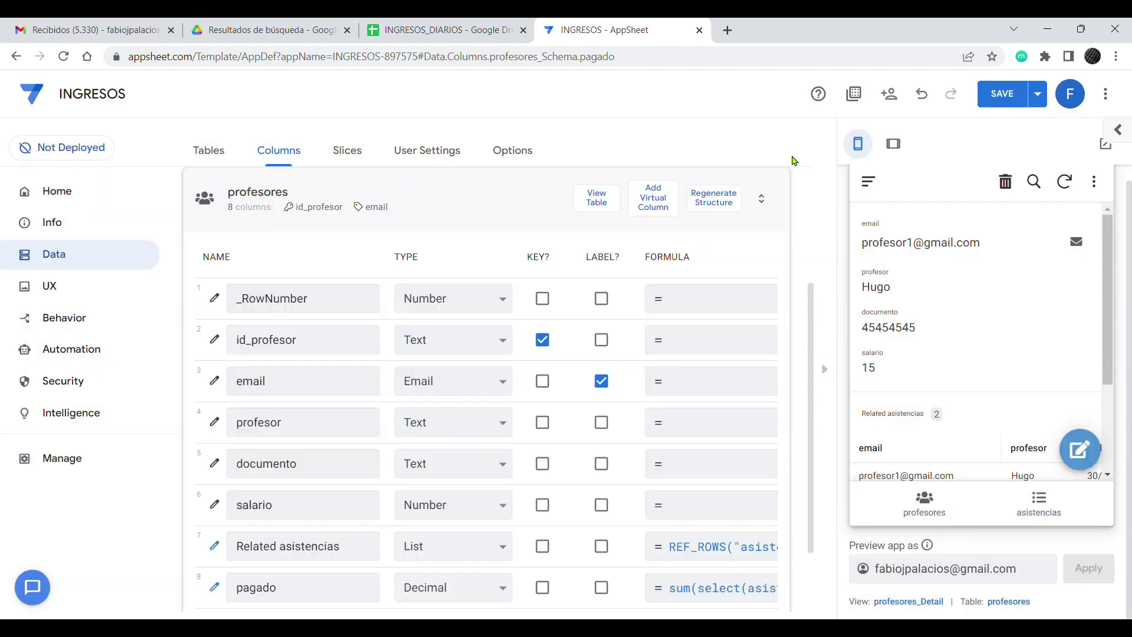
Step: Close the pagado column settings and save the app changes
click(793, 157)
key(ctrl+minus)
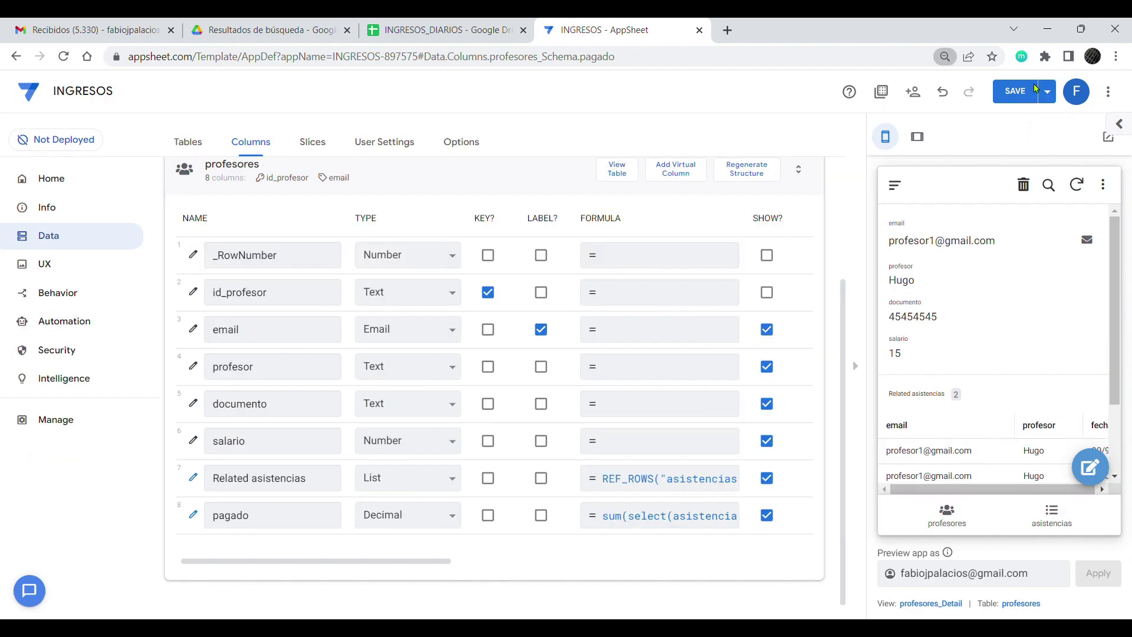
click(1035, 89)
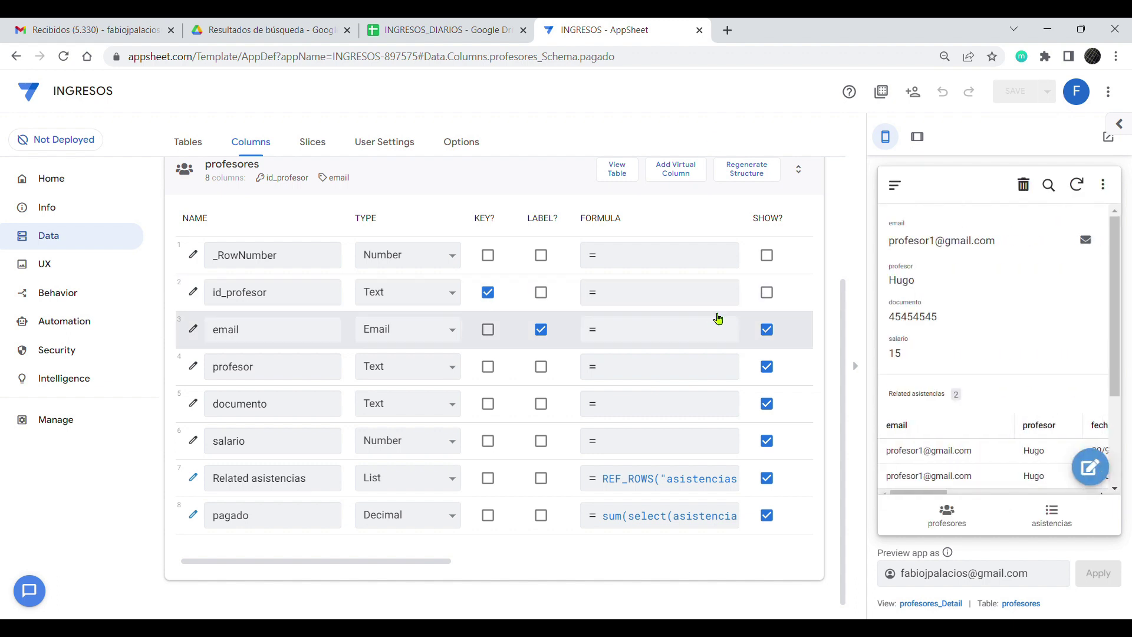
Step: In the preview, set the first attendance record's estado_pago to pagado and save it
scroll(1002, 306, down, 3)
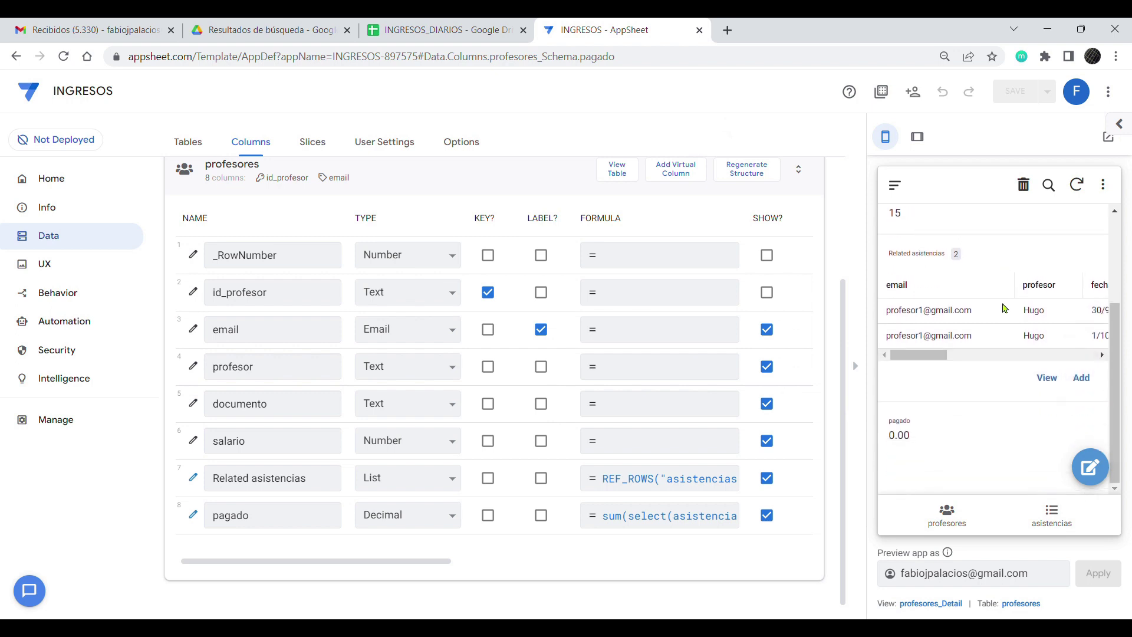
drag(924, 354, 1100, 352)
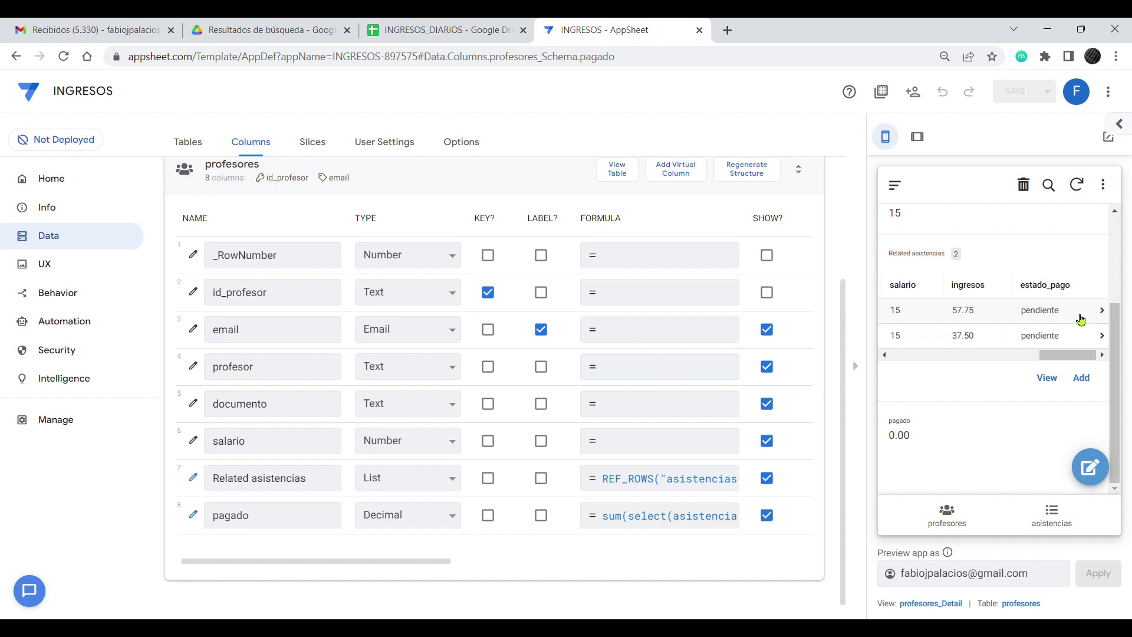
mouse_move(1067, 354)
mouse_down()
mouse_move(918, 354)
mouse_move(1078, 363)
mouse_up()
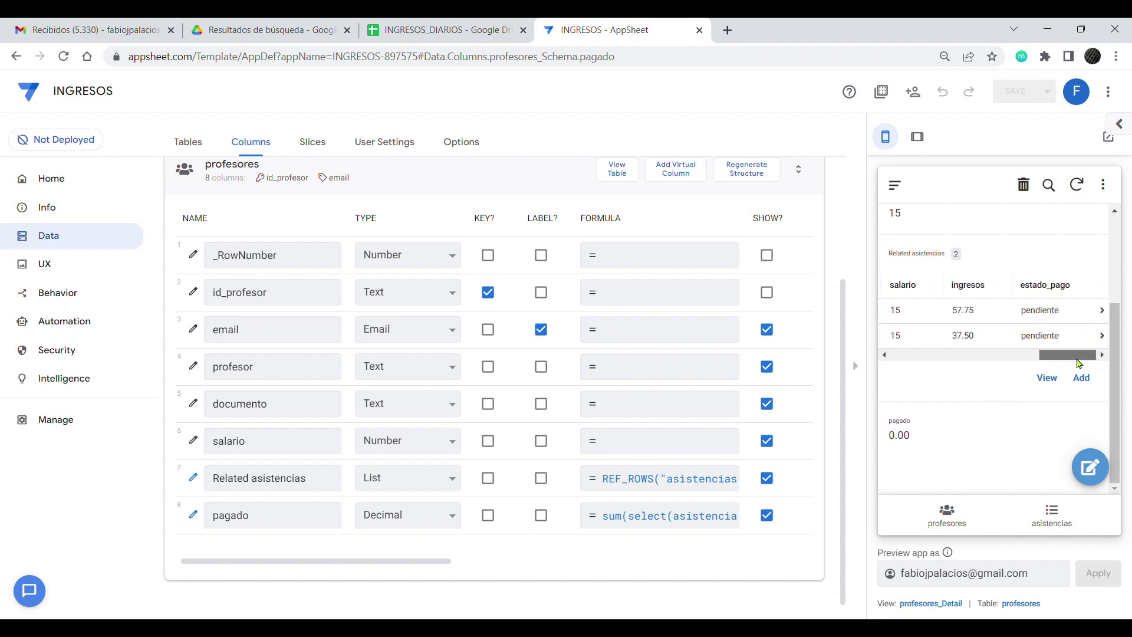
click(995, 310)
scroll(1038, 396, down, 2)
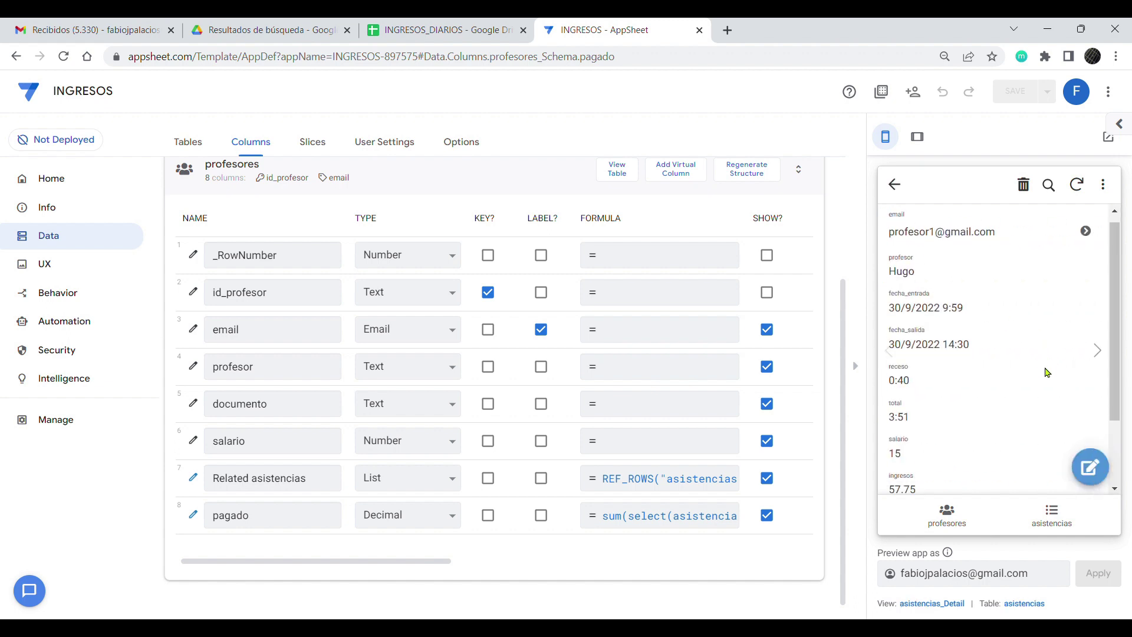
click(1089, 467)
drag(1113, 293, 1120, 428)
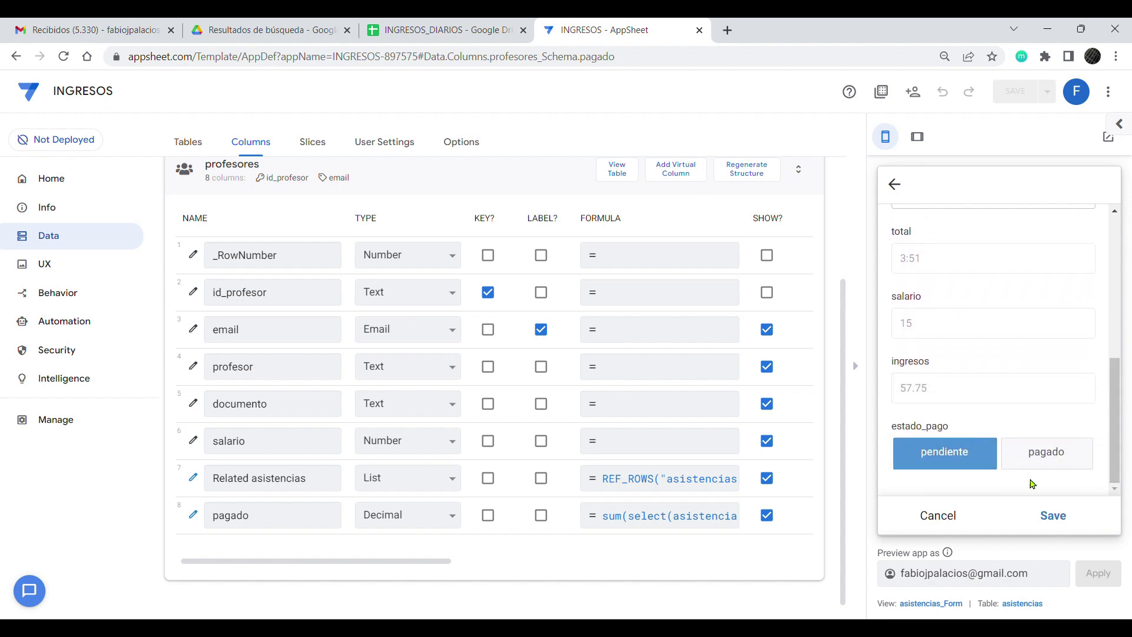
click(1062, 464)
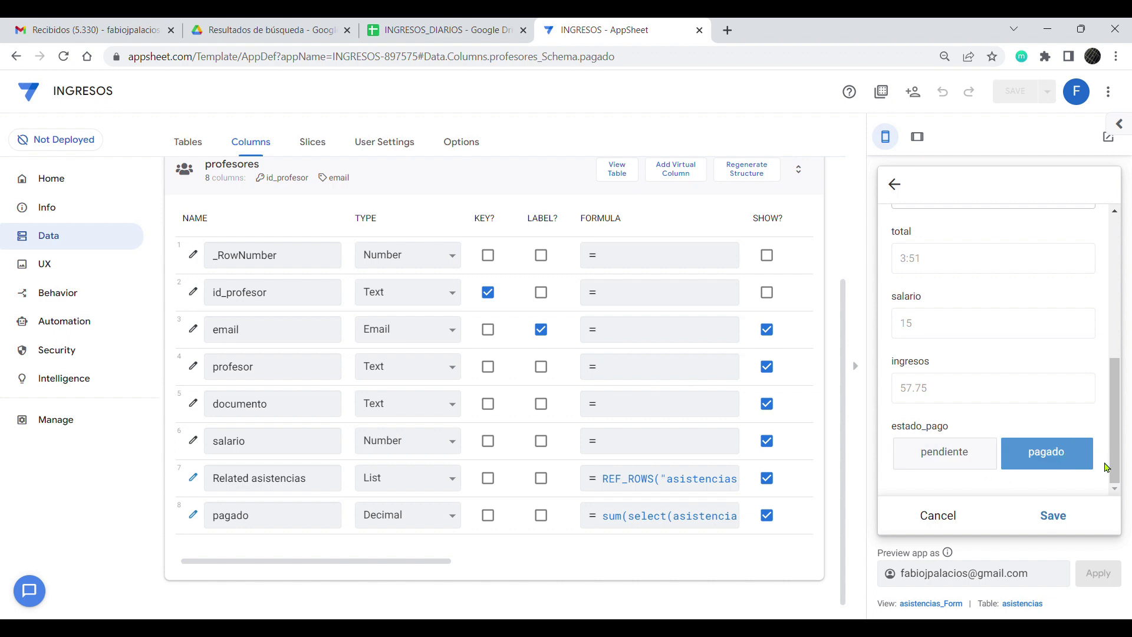
click(1058, 517)
Step: Check the teacher's detail record shows a pagado total of 57.75
click(947, 515)
click(989, 238)
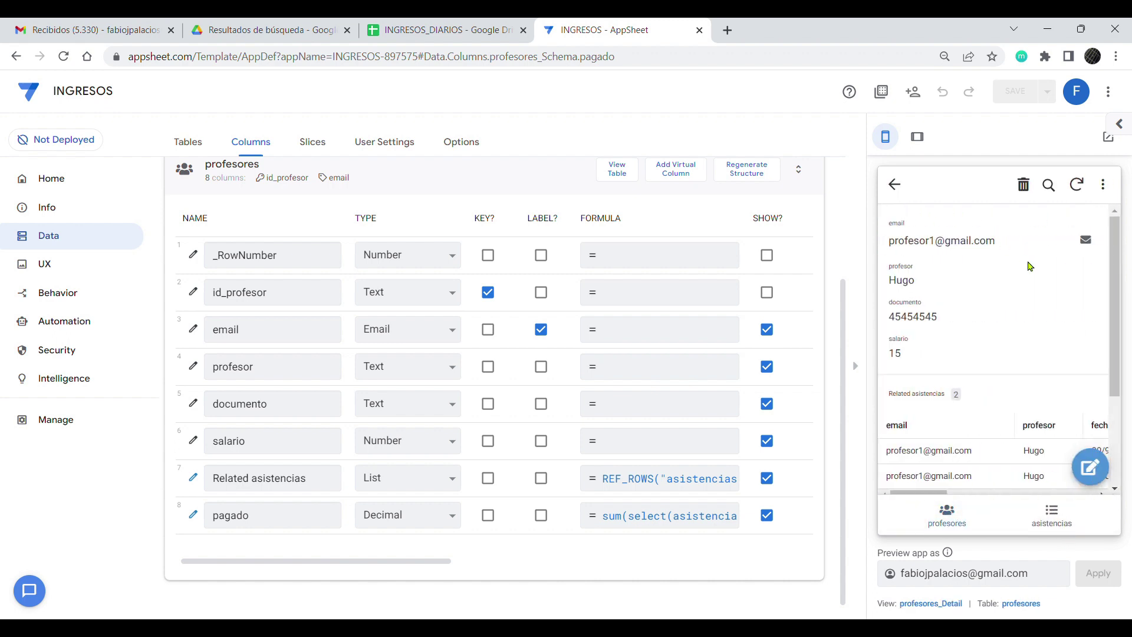
scroll(1033, 275, down, 3)
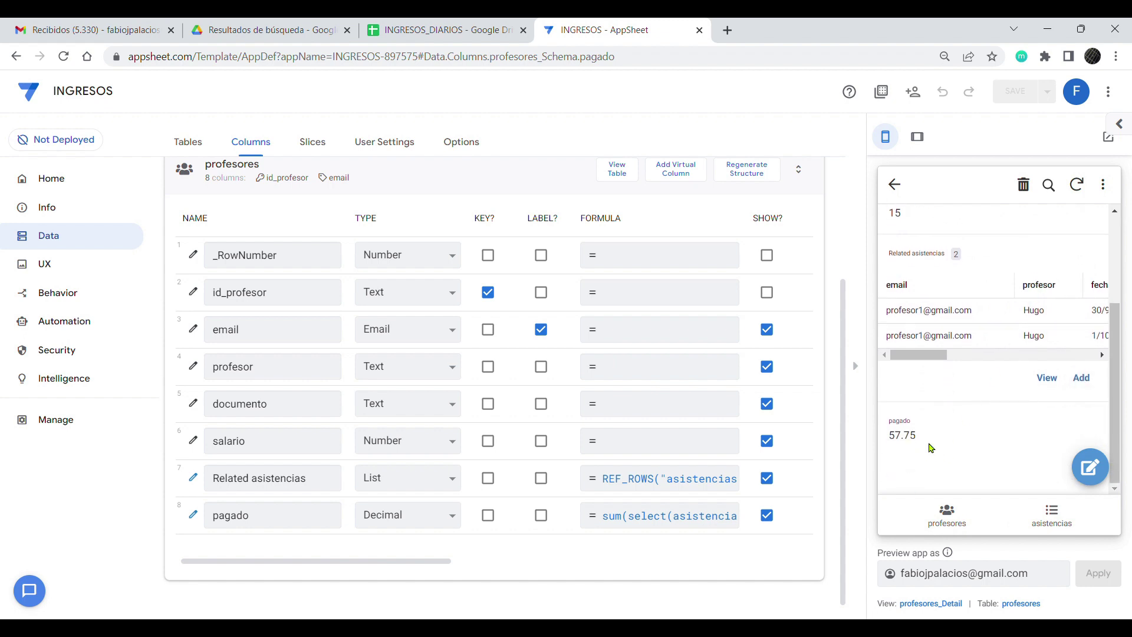
scroll(1104, 395, up, 3)
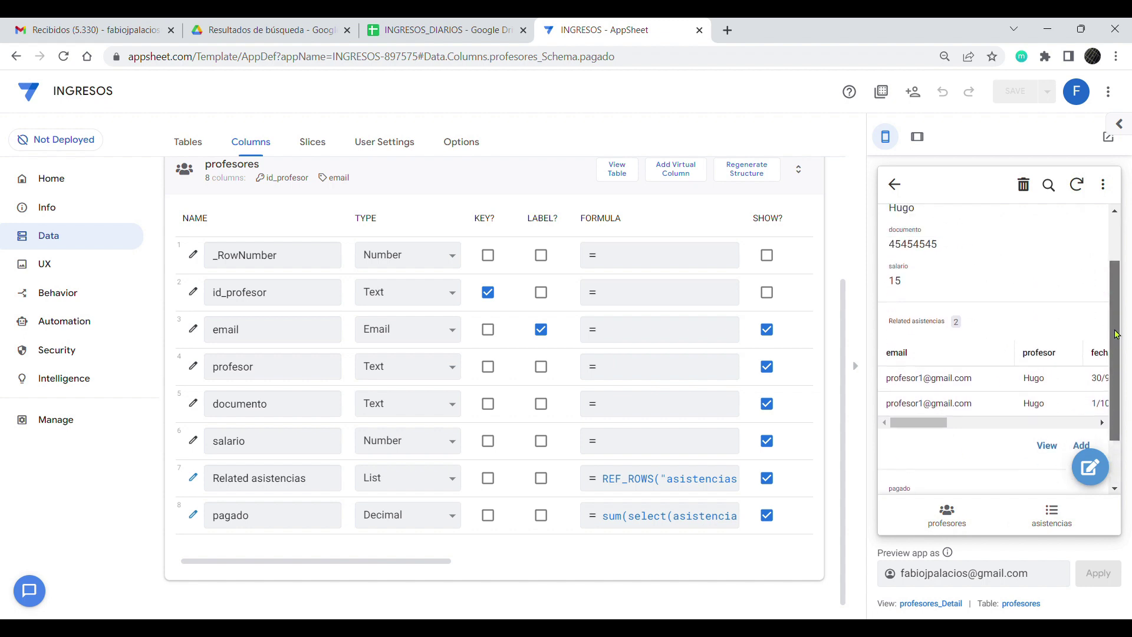
scroll(964, 401, down, 2)
scroll(964, 402, right, 6)
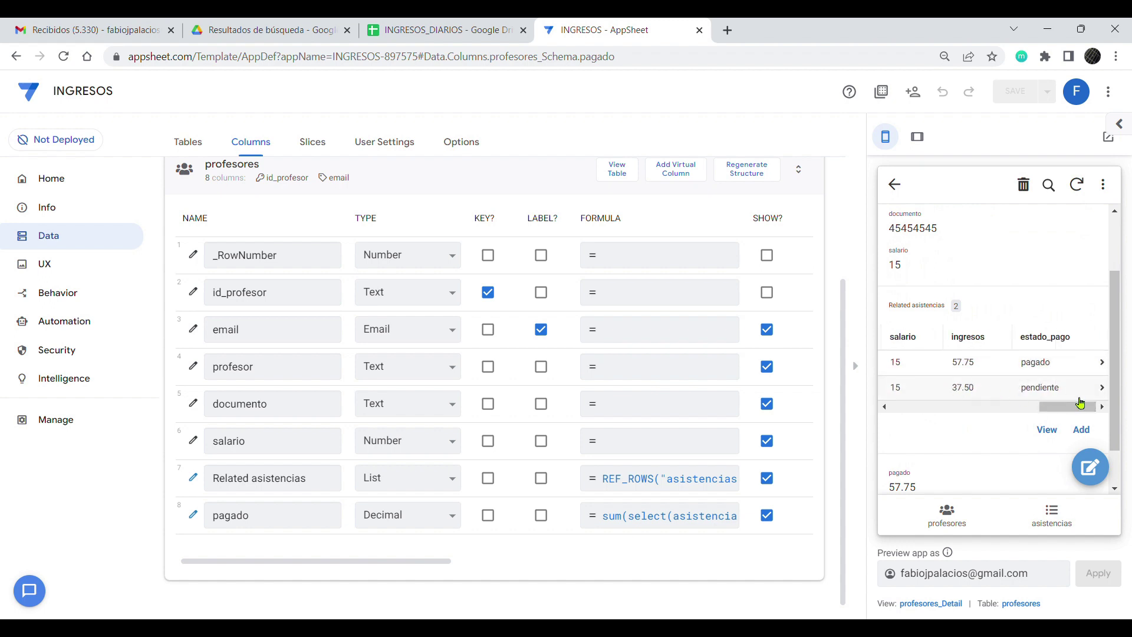
drag(1069, 406, 946, 407)
scroll(1026, 366, down, 1)
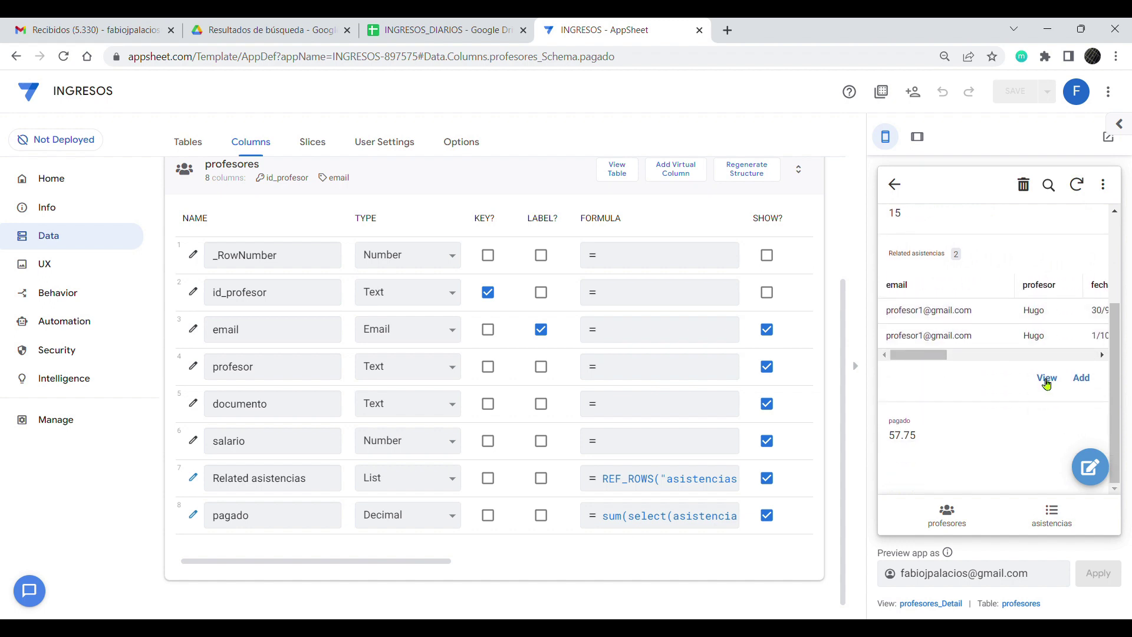
click(947, 515)
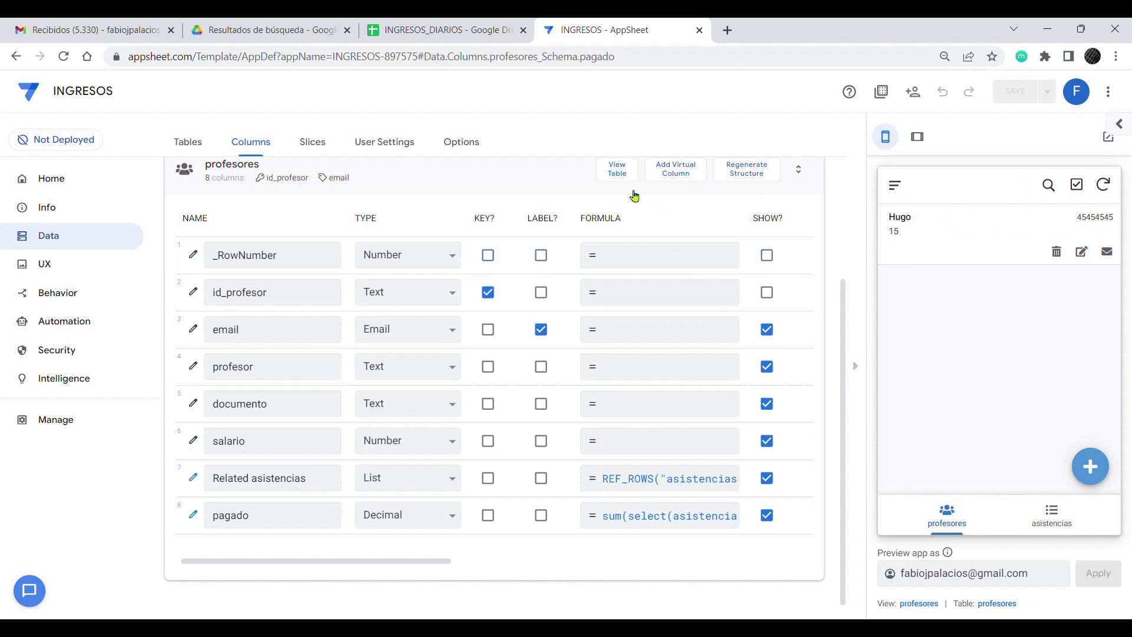
Step: Add a pendiente virtual column, pasting the sum formula with "pagado" changed to "pendiente"
scroll(607, 189, up, 2)
click(680, 247)
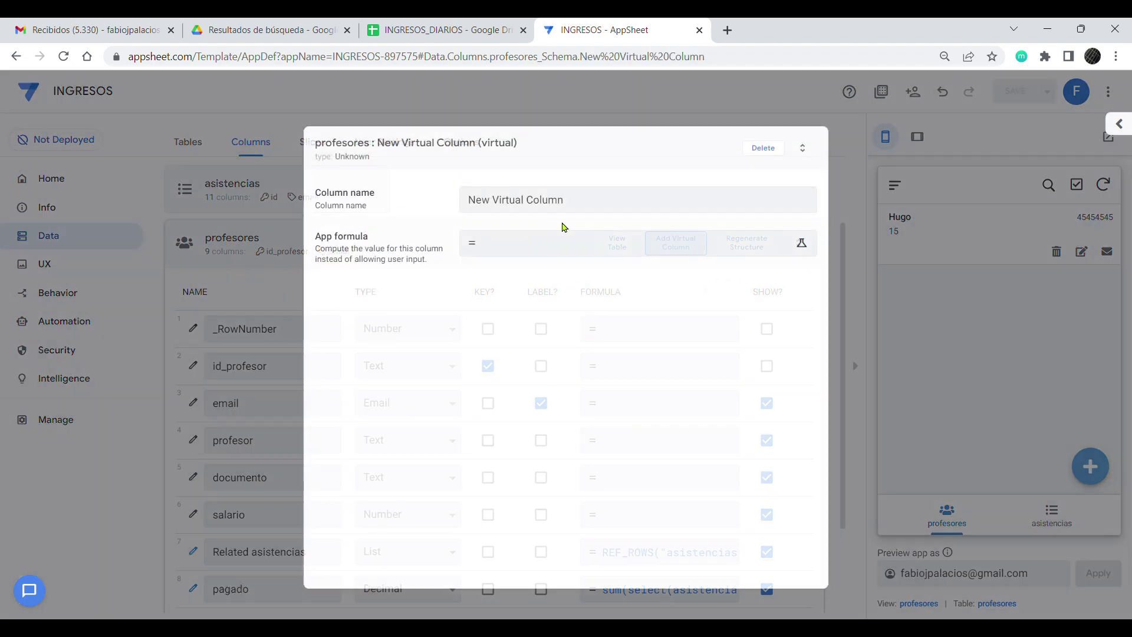
text(pendiente)
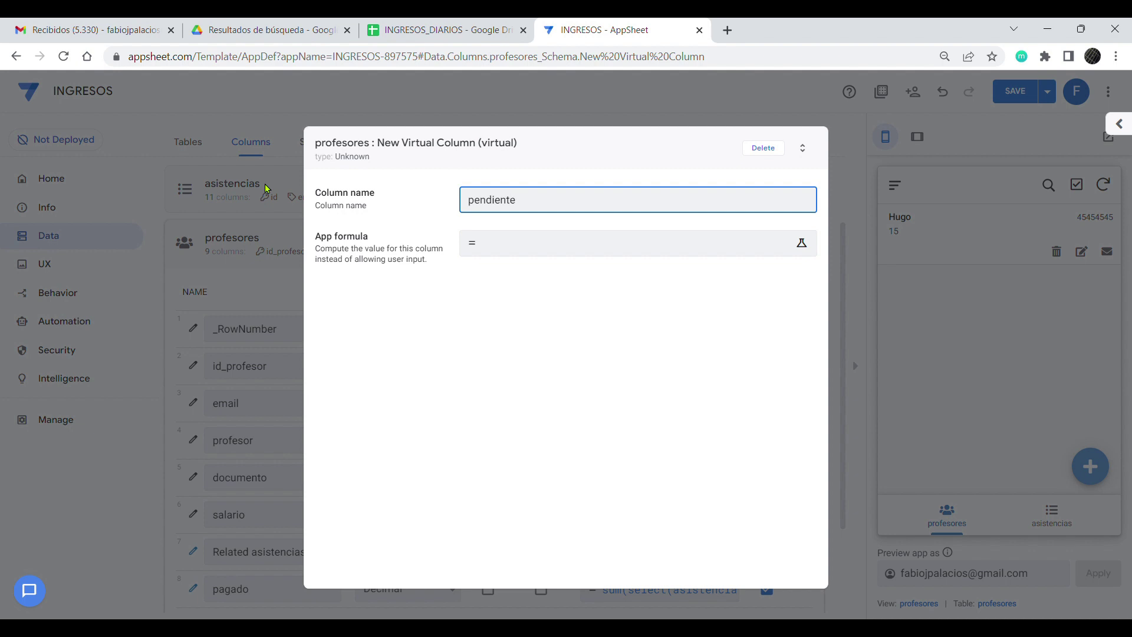
click(515, 237)
key(ctrl+v)
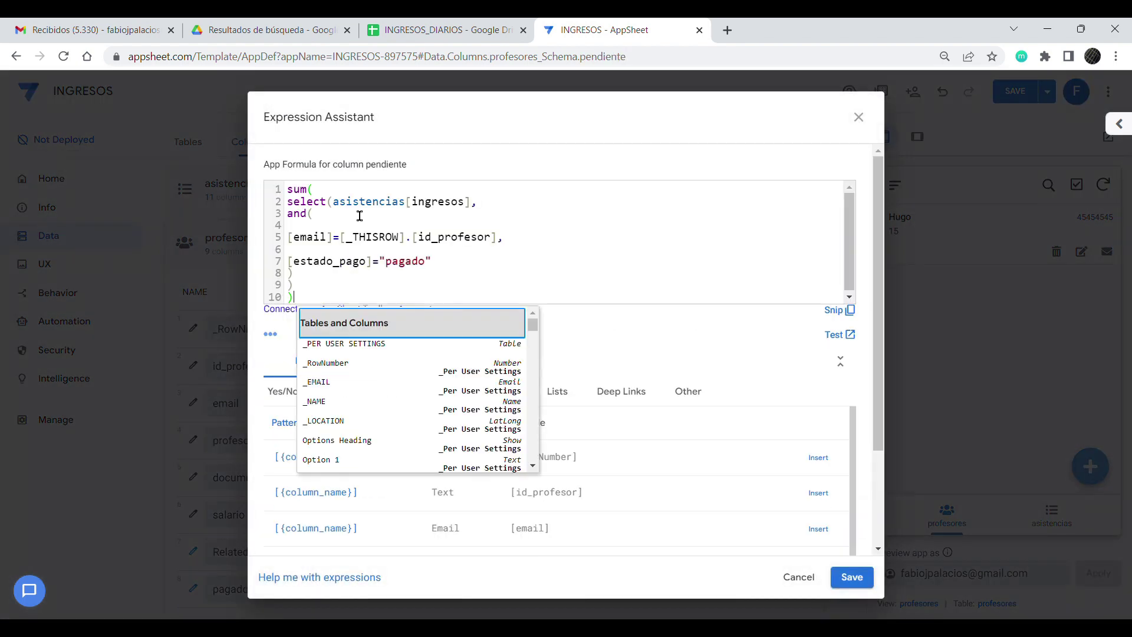
double_click(405, 262)
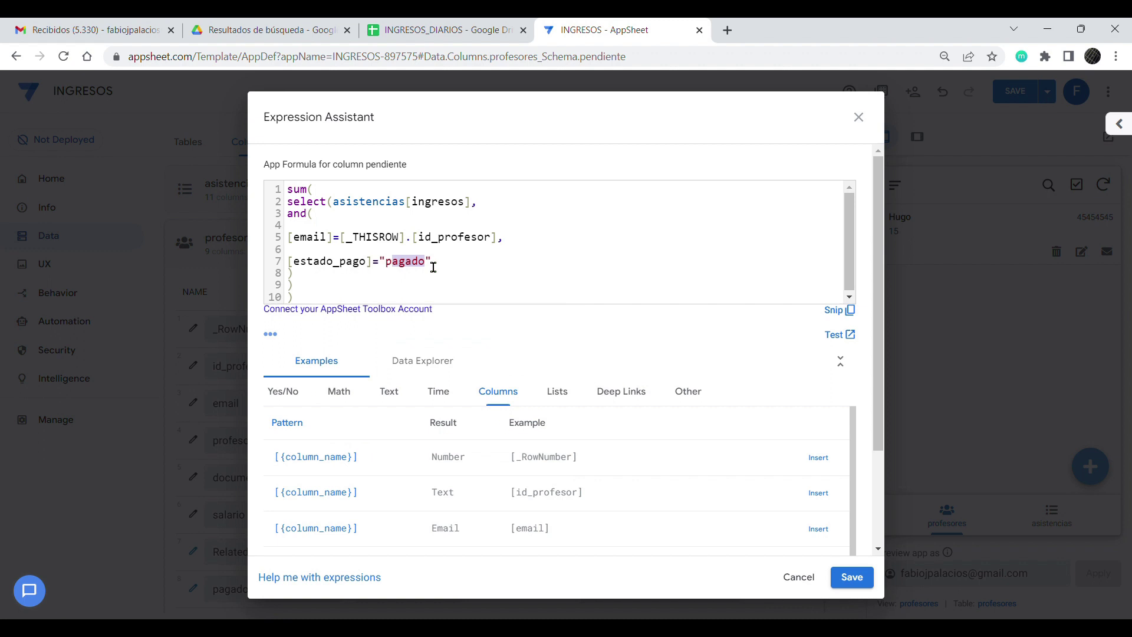
text(pendiente)
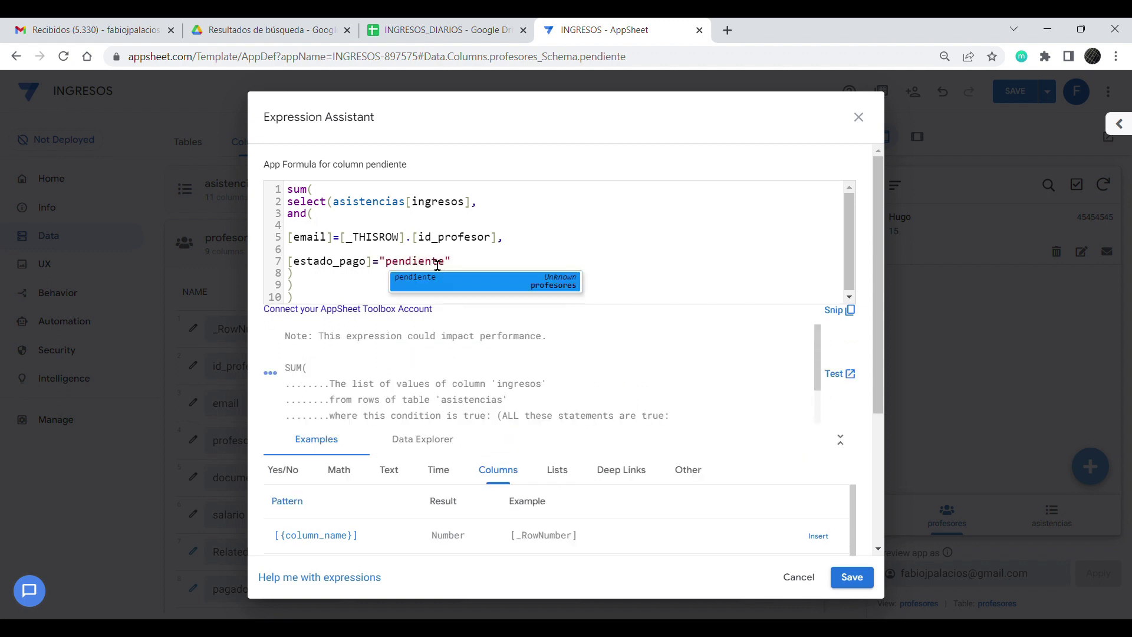
click(508, 253)
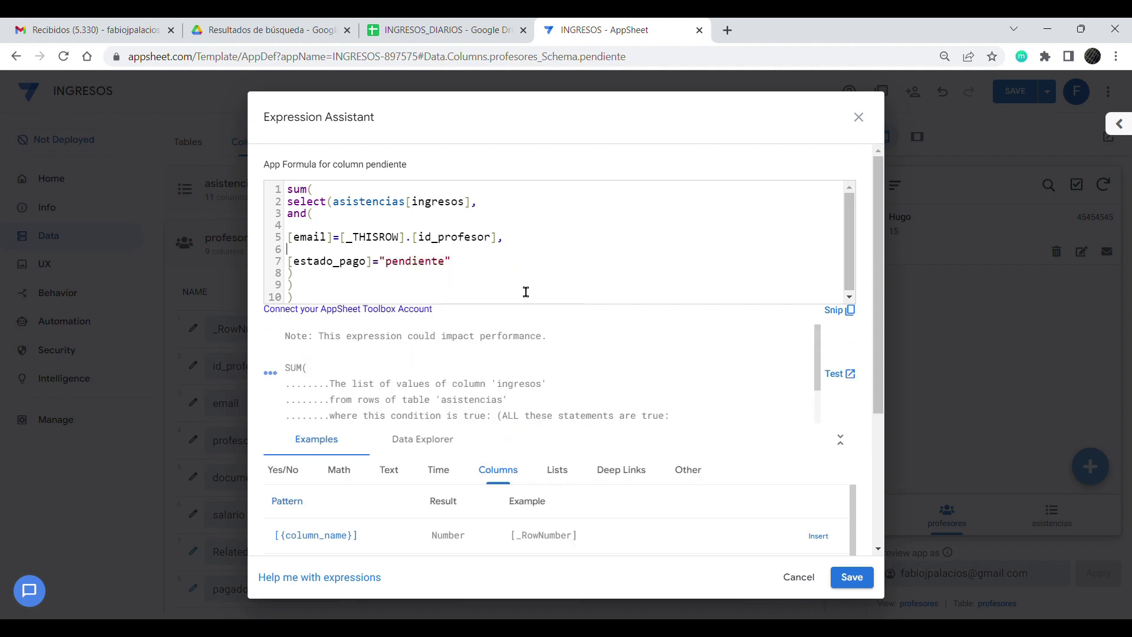
click(852, 577)
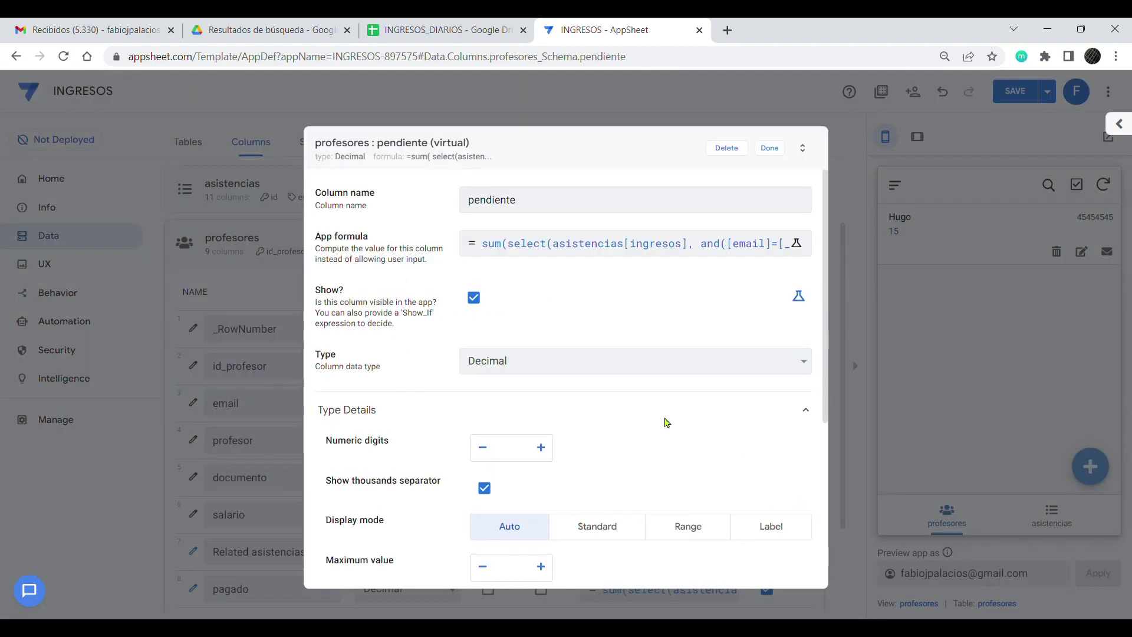
Step: Save the app and confirm the teacher's pendiente total reads 37.50
click(770, 148)
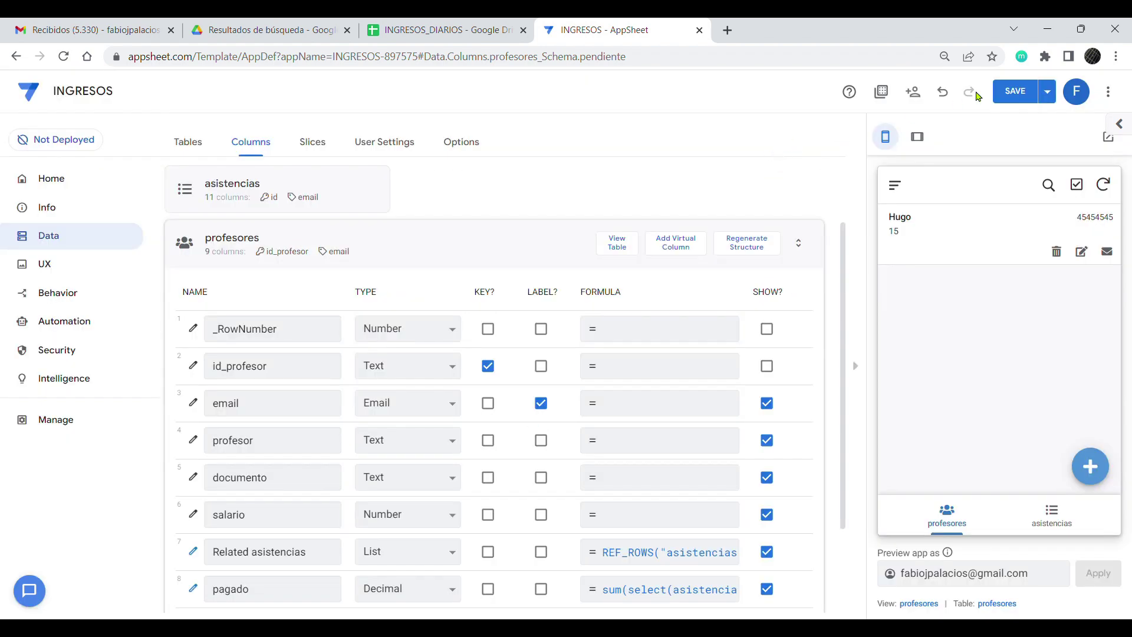
click(1026, 91)
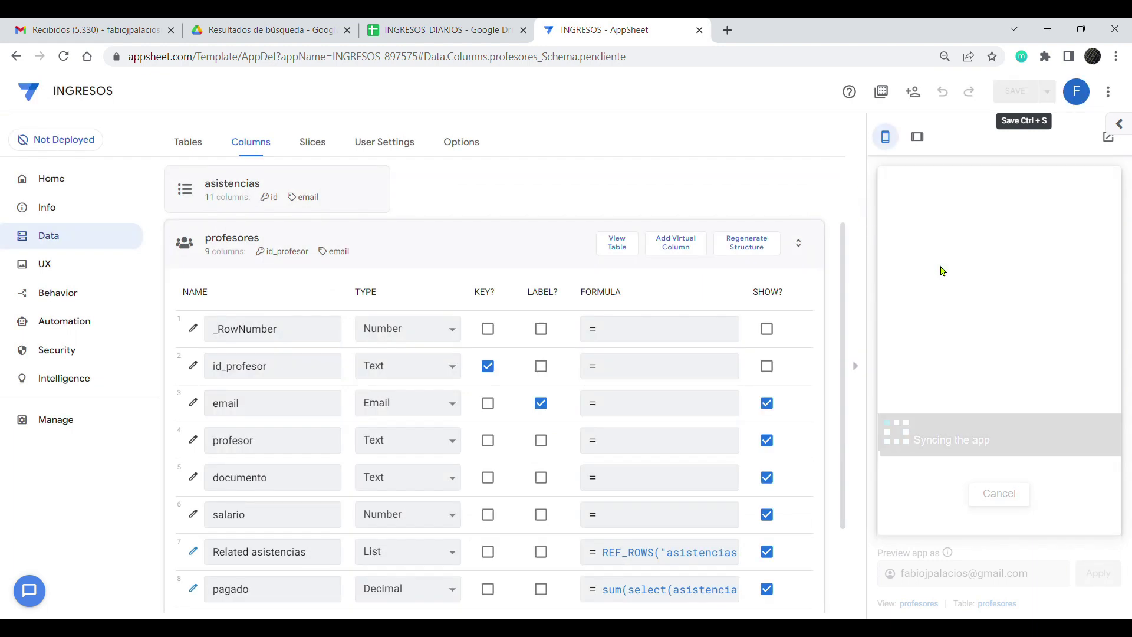
click(949, 253)
scroll(924, 414, down, 5)
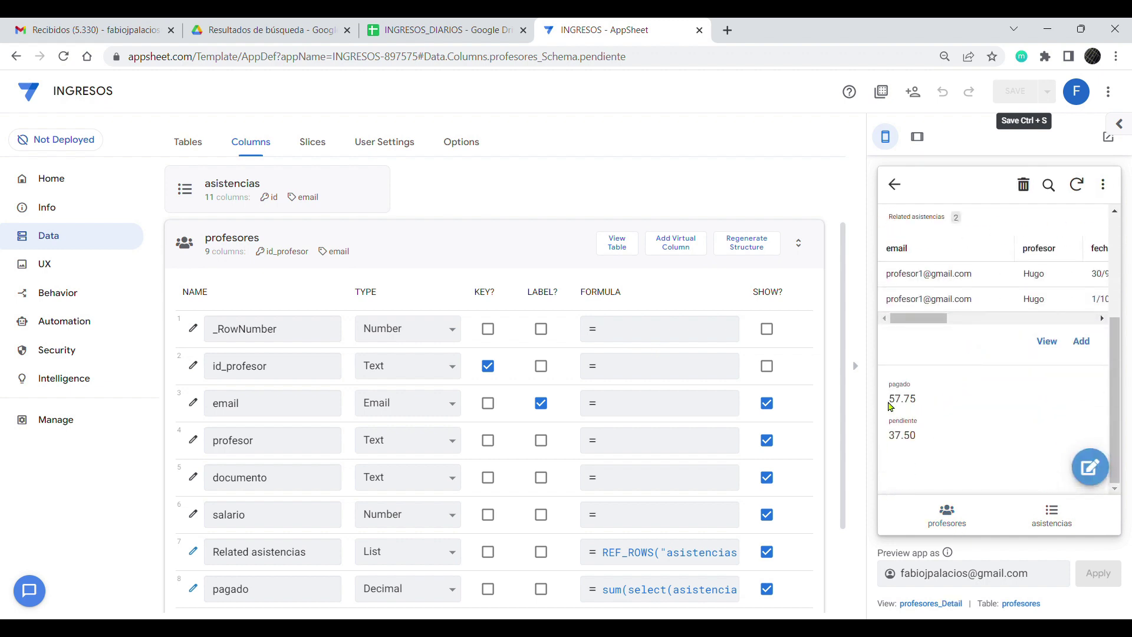
double_click(898, 447)
click(939, 452)
Step: Add an ingreso total virtual column and paste the sum formula into it
click(684, 245)
drag(568, 214, 472, 209)
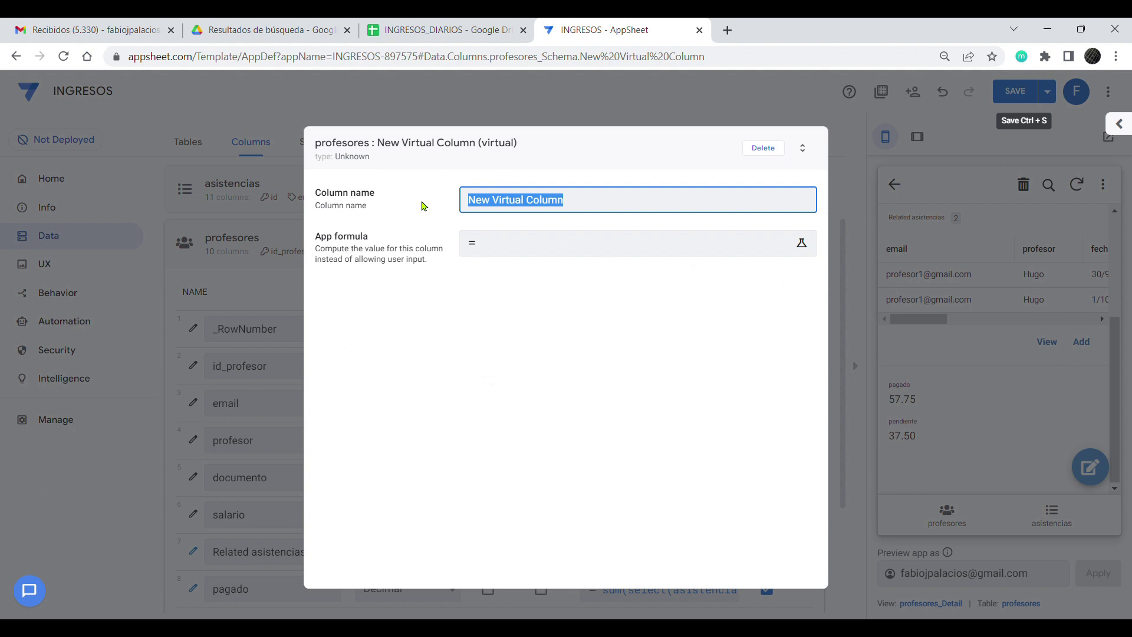
text(to)
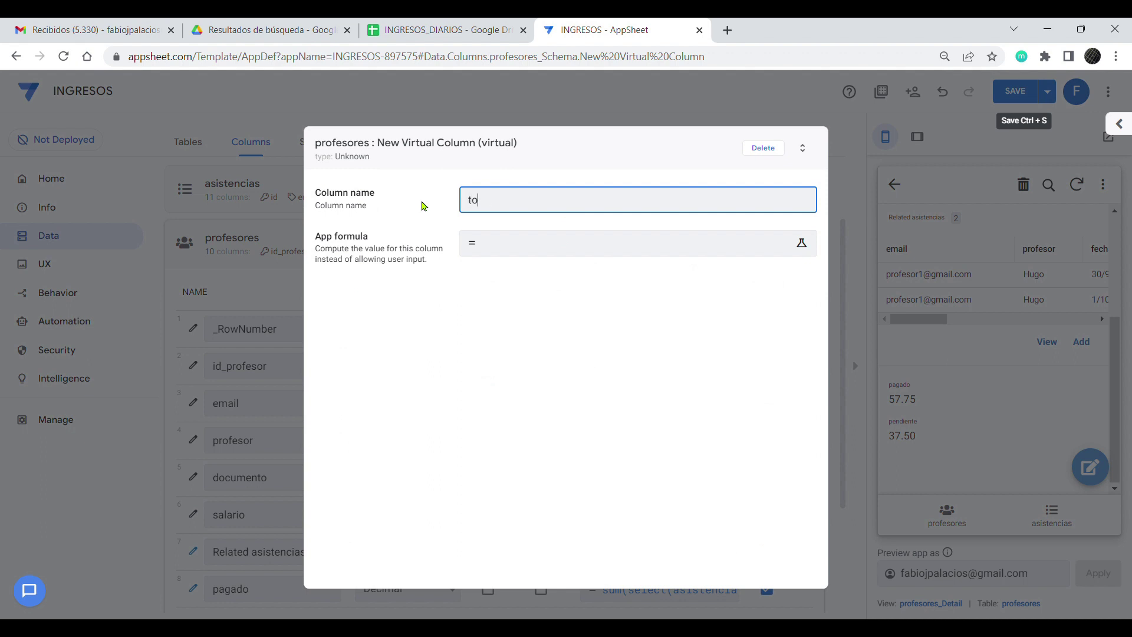
text(ta total)
click(530, 245)
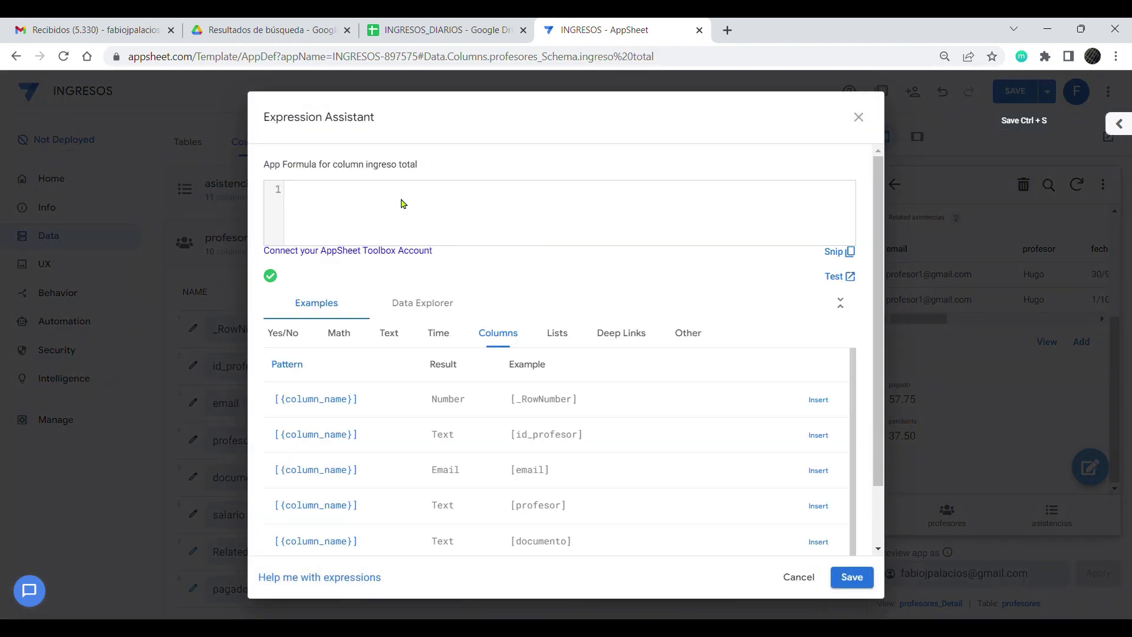
text(sum( select(asistencias[ingresos], and(  [email]=[_THISROW].[id_profesor],  [estado_pago]="pagado" ) ) ))
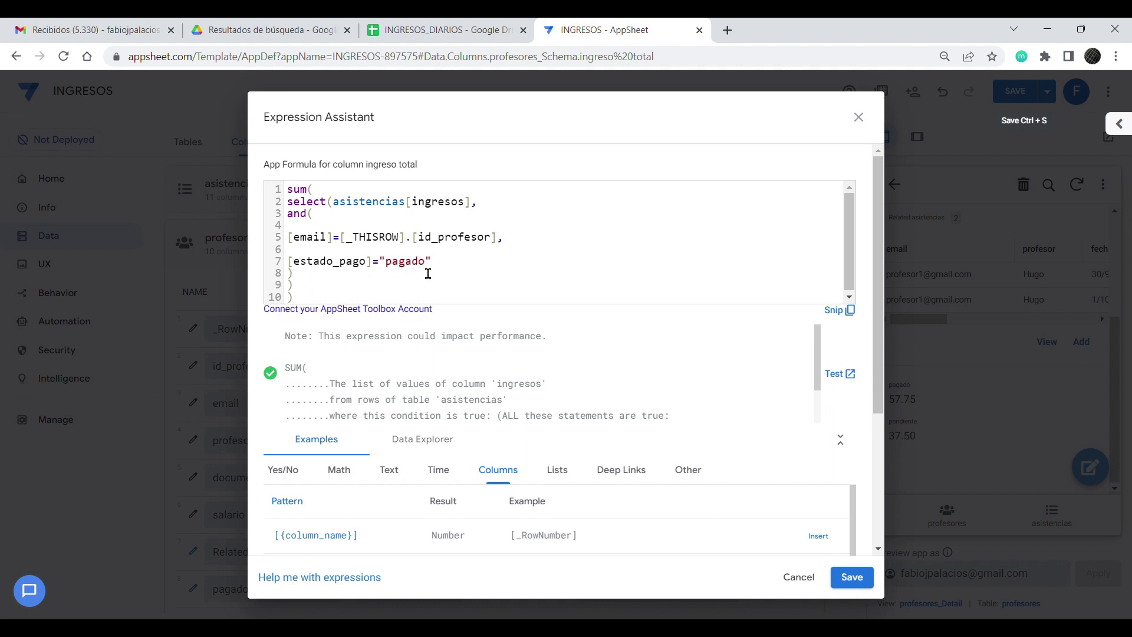
Step: Remove the estado_pago condition, extra comma and and( wrapper, then save the column
drag(436, 263, 289, 265)
click(273, 267)
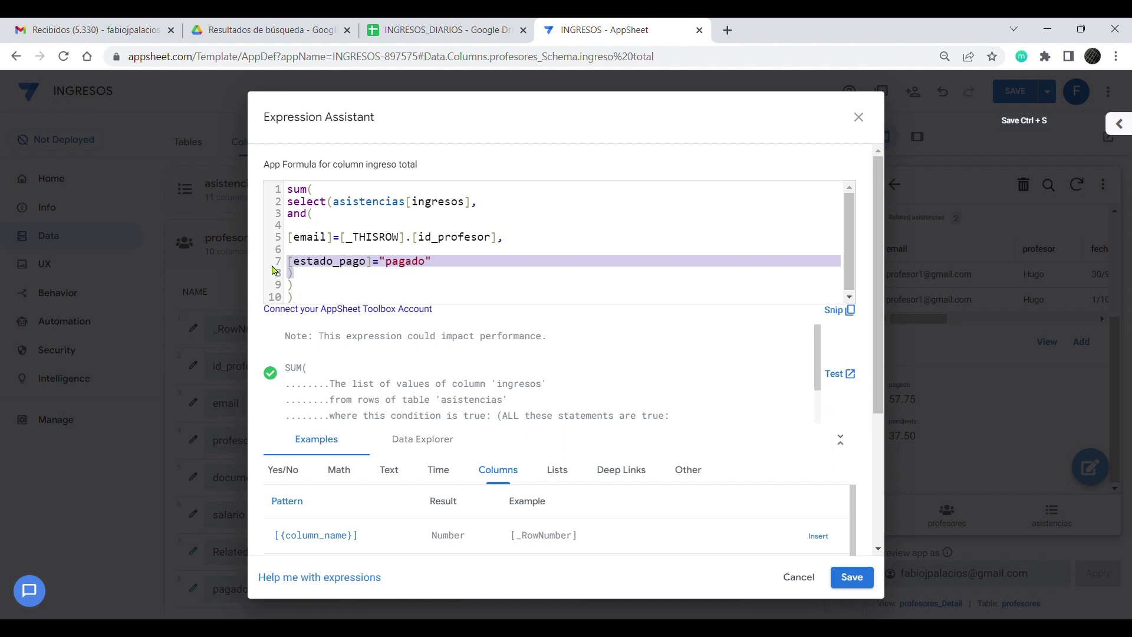
key(BackSpace)
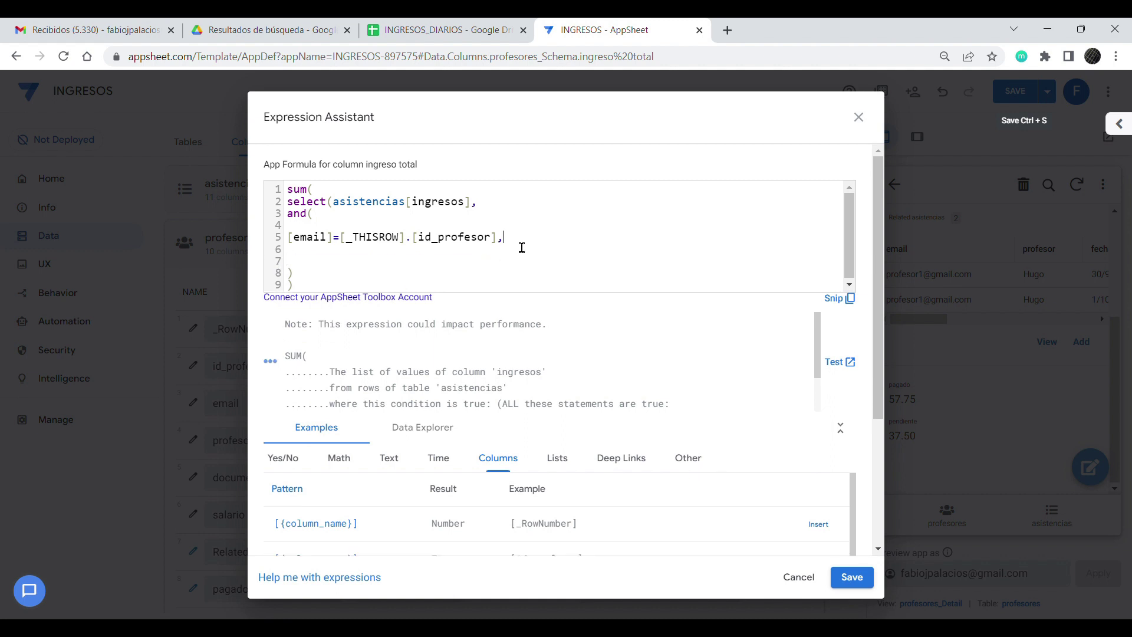
click(523, 246)
key(BackSpace)
drag(326, 226, 281, 224)
key(BackSpace)
key(ctrl+plus)
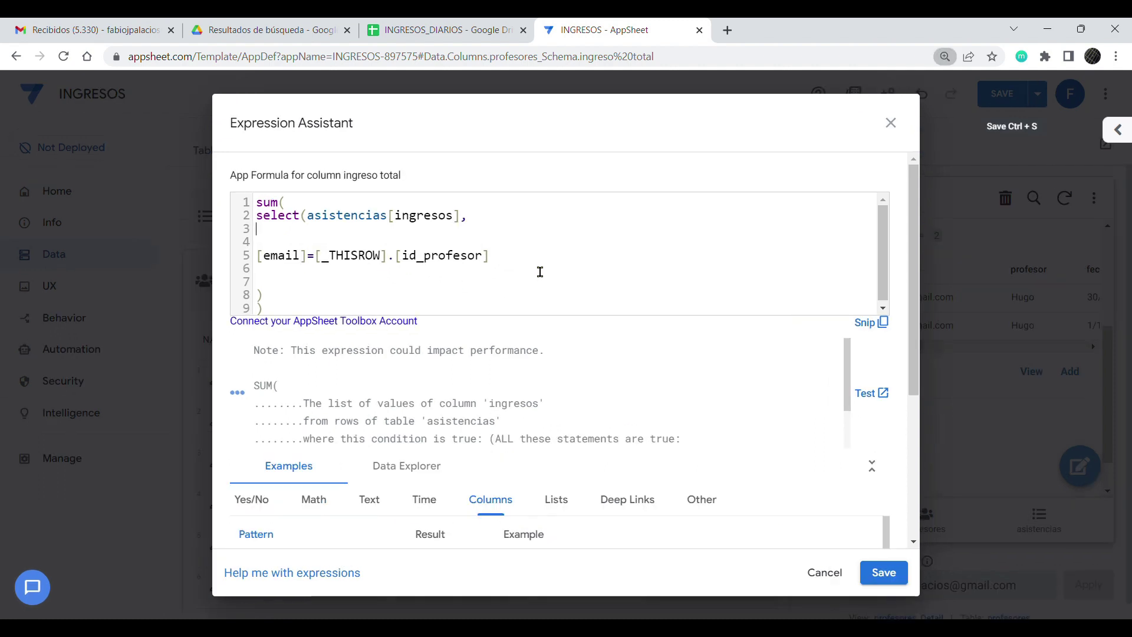
click(277, 298)
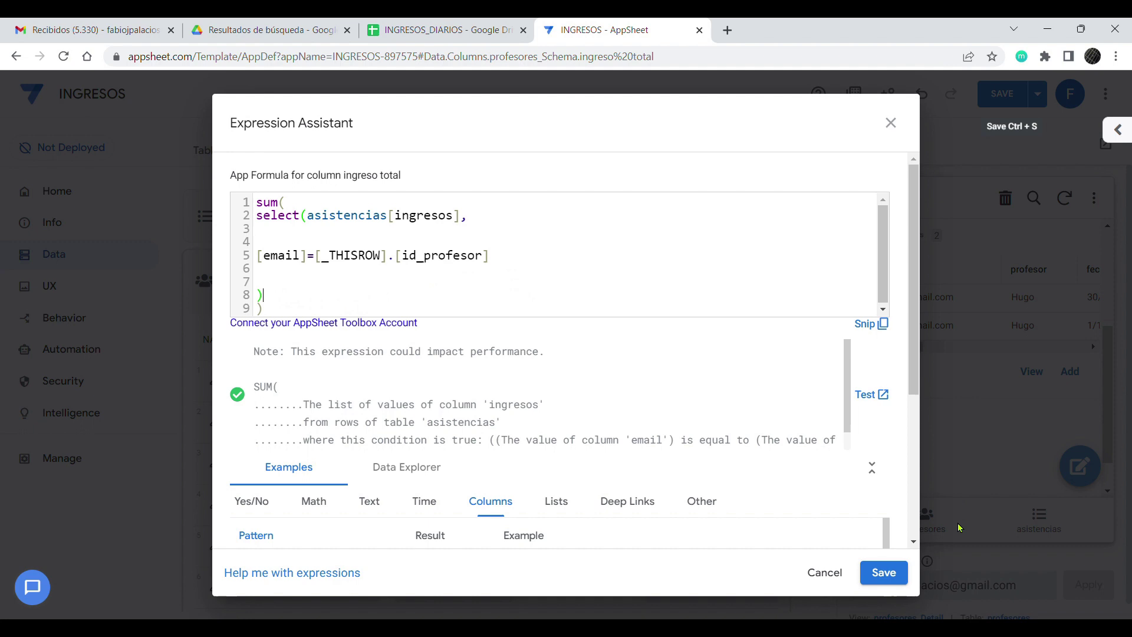
click(883, 573)
click(791, 157)
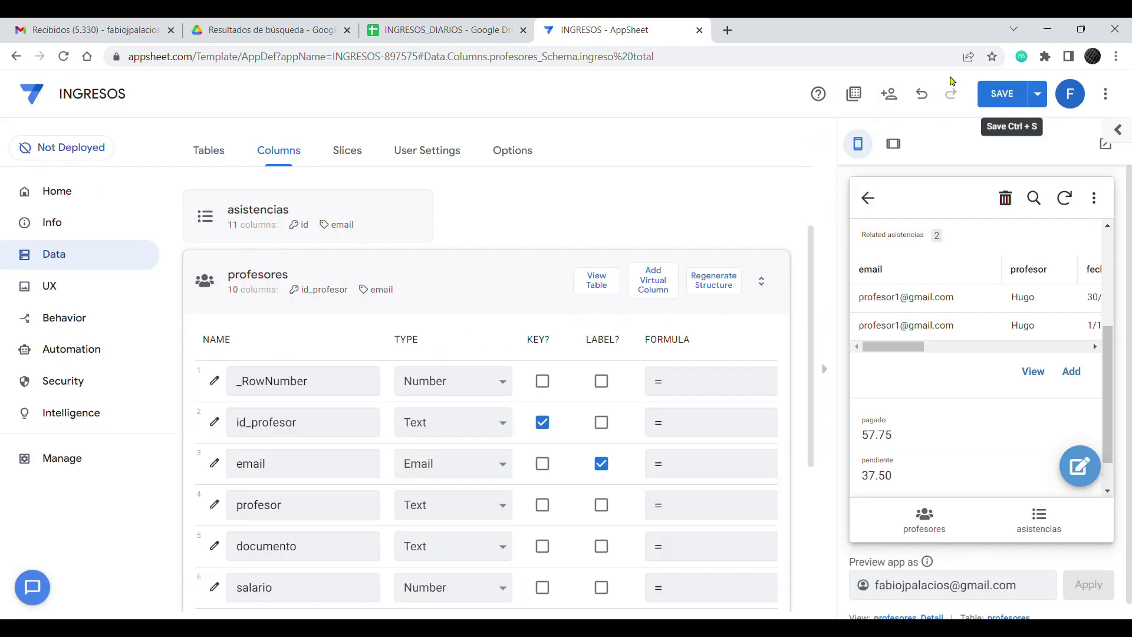
Step: Save the app changes and let the preview sync
key(ctrl+minus)
key(ctrl+minus)
key(ctrl+minus)
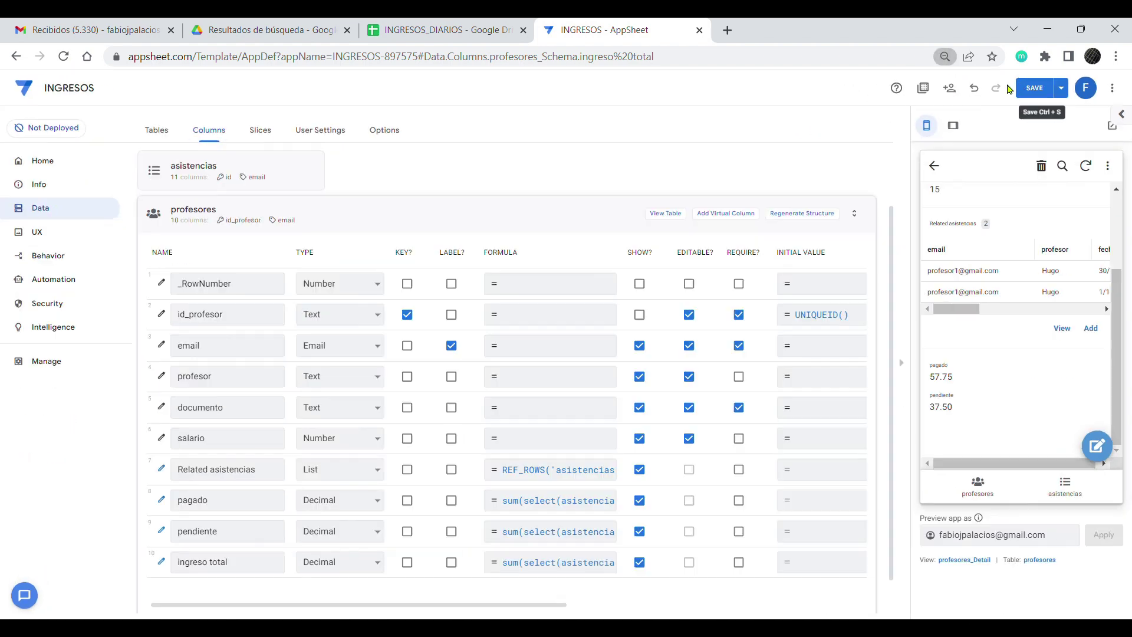
click(1035, 88)
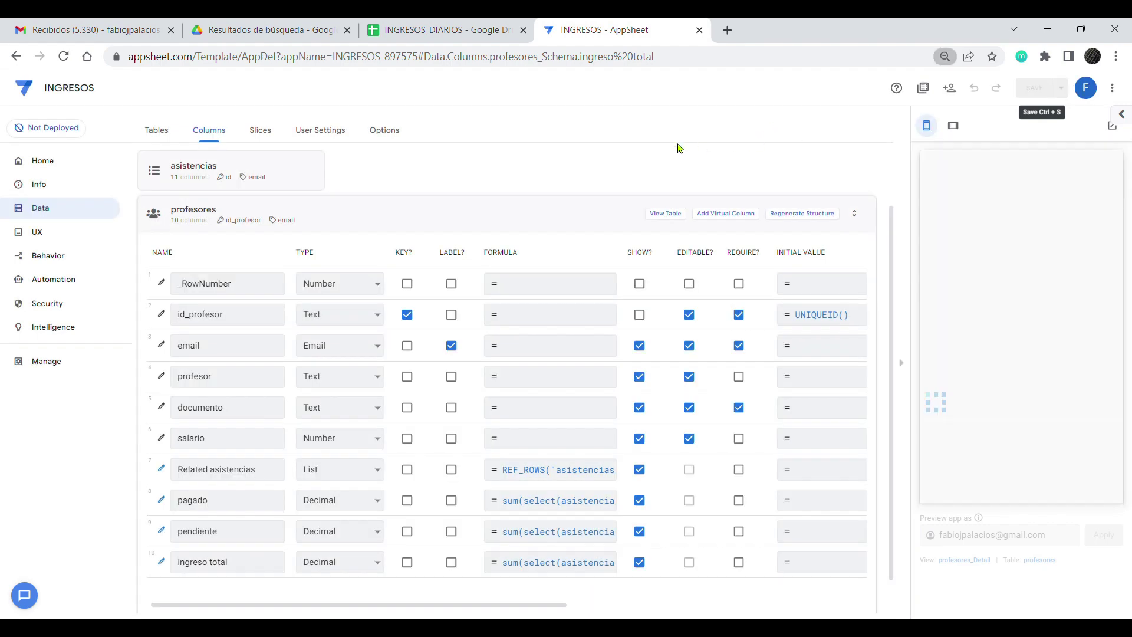
key(ctrl+plus)
key(ctrl+plus)
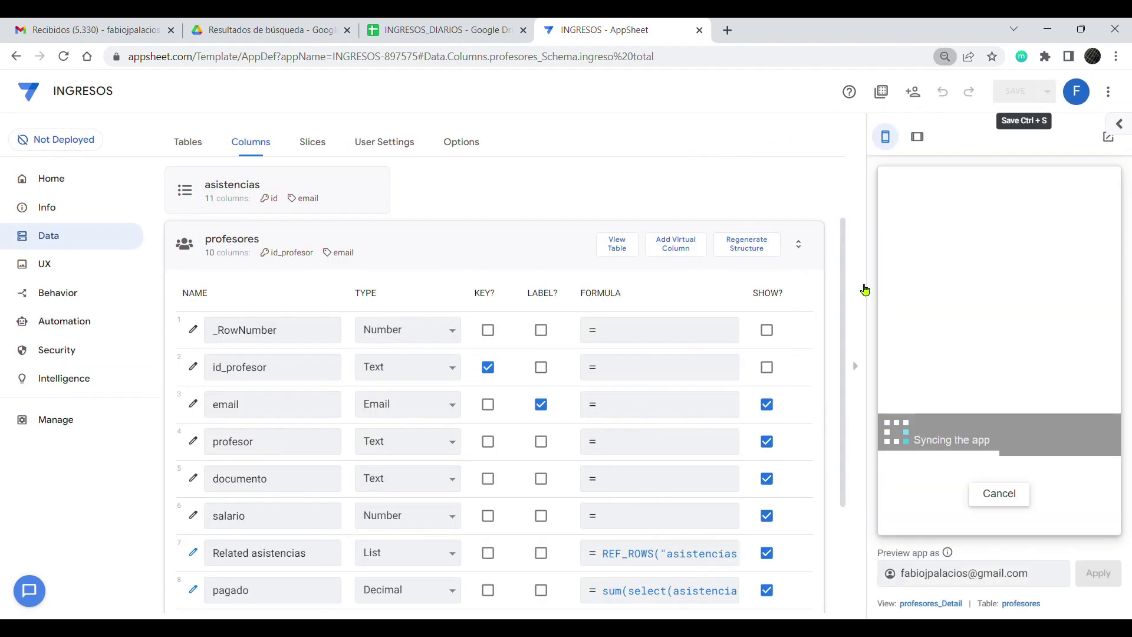
Step: Check the teacher shows ingreso total 95.25, pagado 57.75 and pendiente 37.50
scroll(971, 379, down, 5)
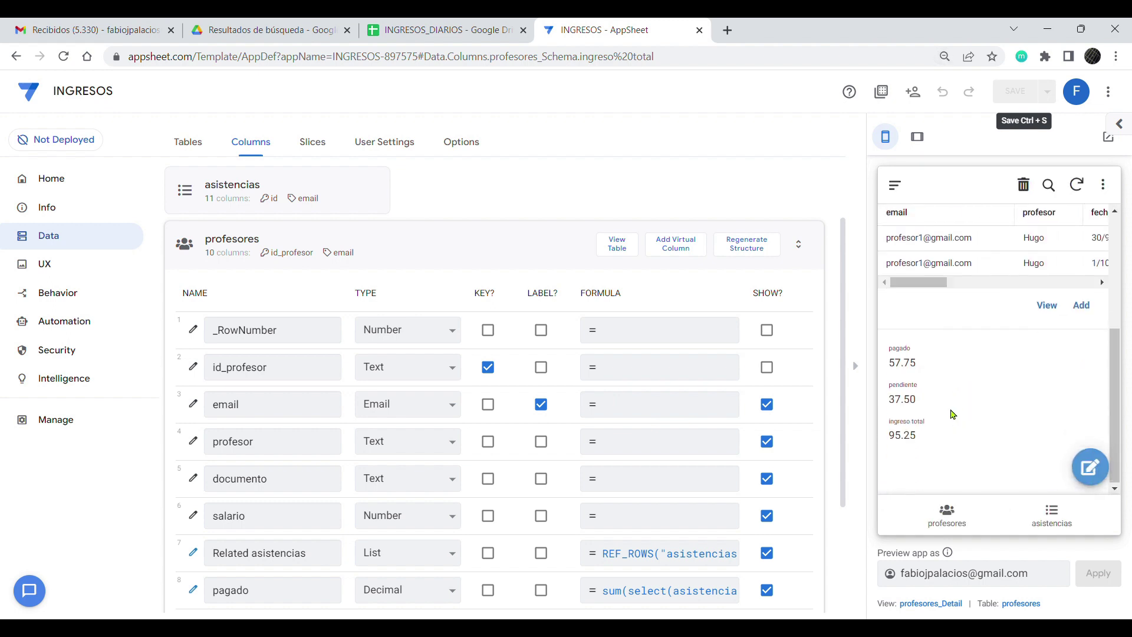
double_click(898, 447)
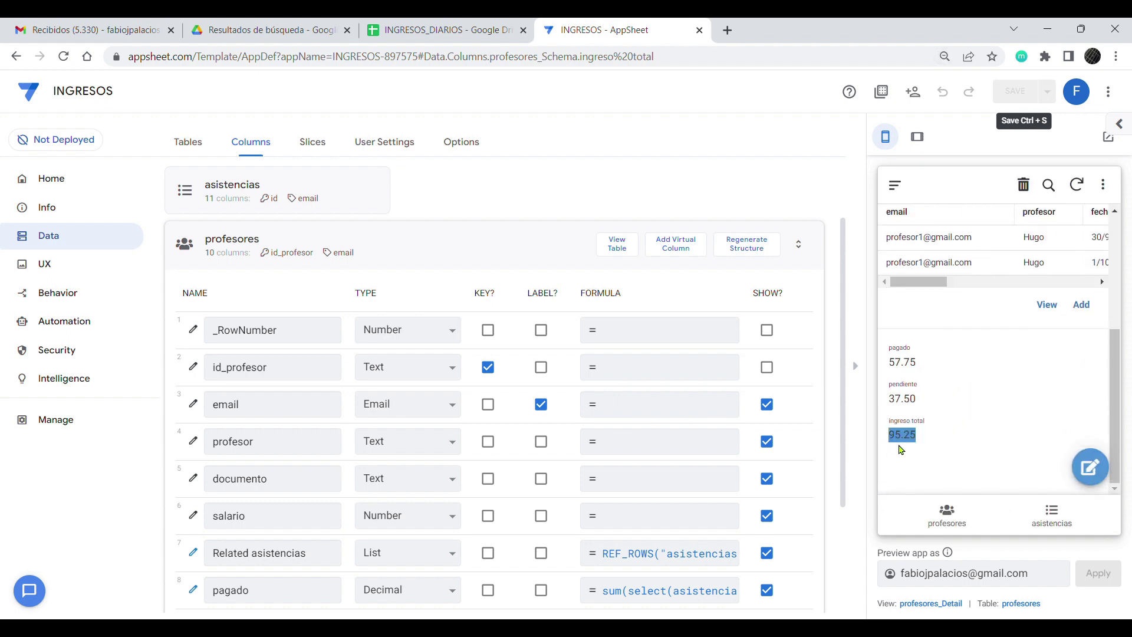
drag(920, 364, 886, 369)
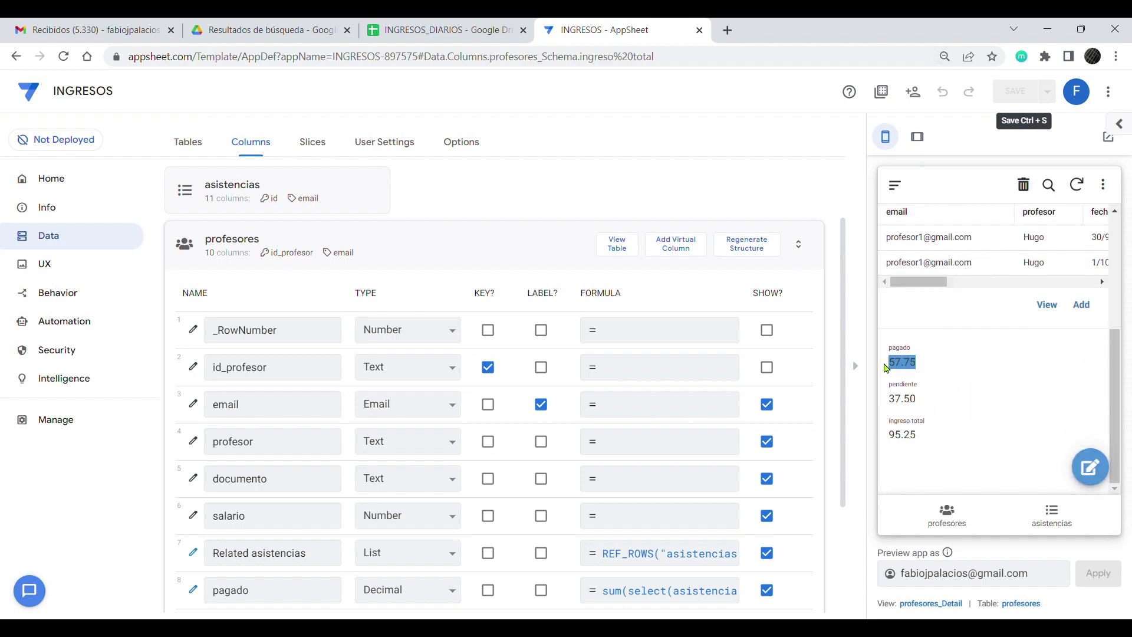
double_click(920, 408)
double_click(900, 445)
click(963, 456)
drag(1113, 390, 1112, 345)
mouse_move(914, 368)
mouse_down()
mouse_move(1057, 369)
mouse_move(909, 375)
mouse_up()
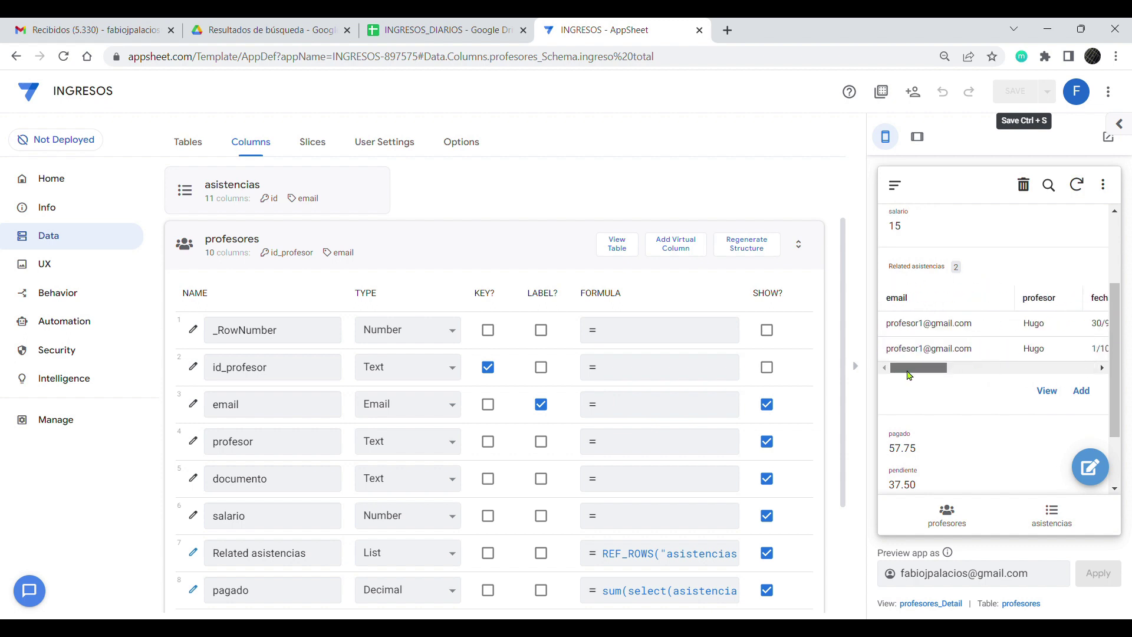
Step: In UX, reveal the system views and open the profesores_Detail view settings
click(45, 269)
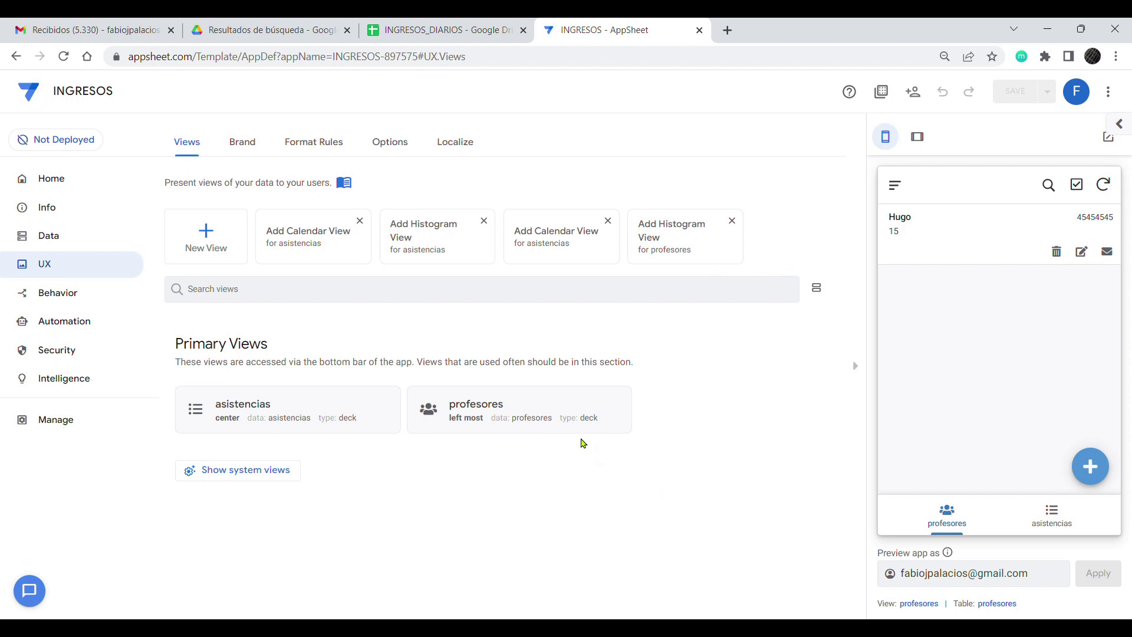
click(944, 262)
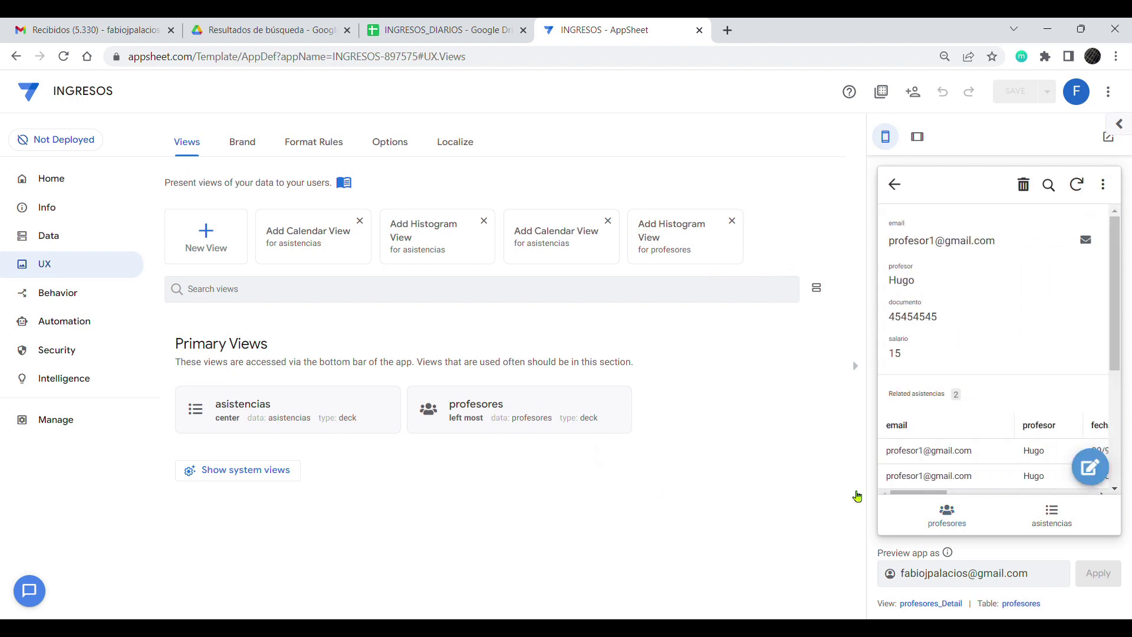
scroll(1041, 379, down, 5)
scroll(1041, 379, up, 5)
click(226, 470)
scroll(413, 457, down, 3)
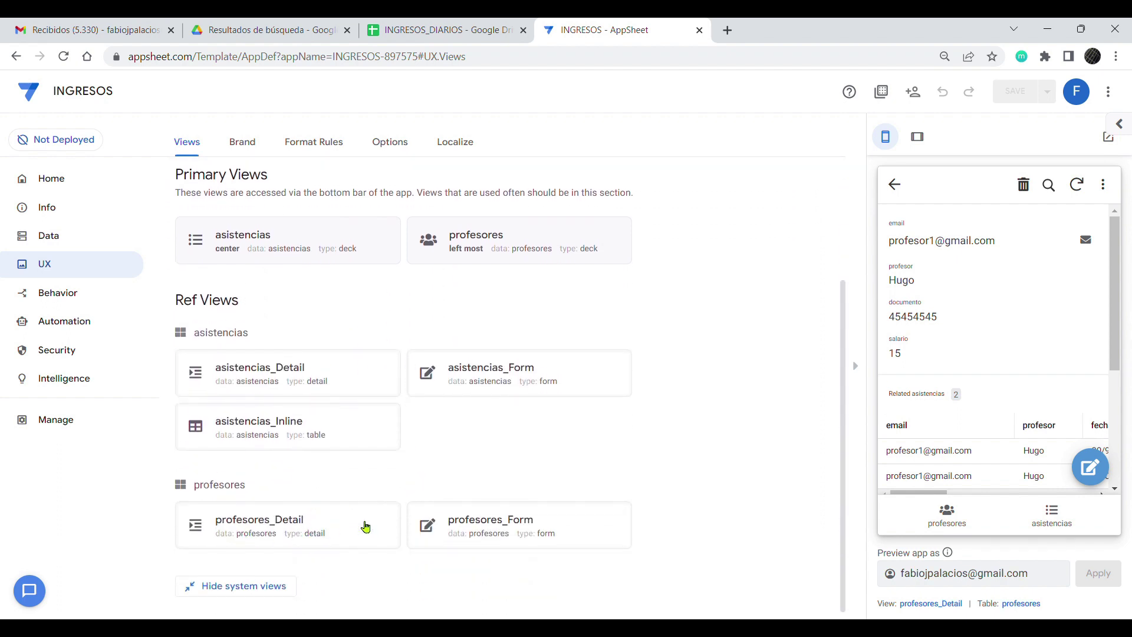
click(316, 528)
scroll(664, 345, down, 3)
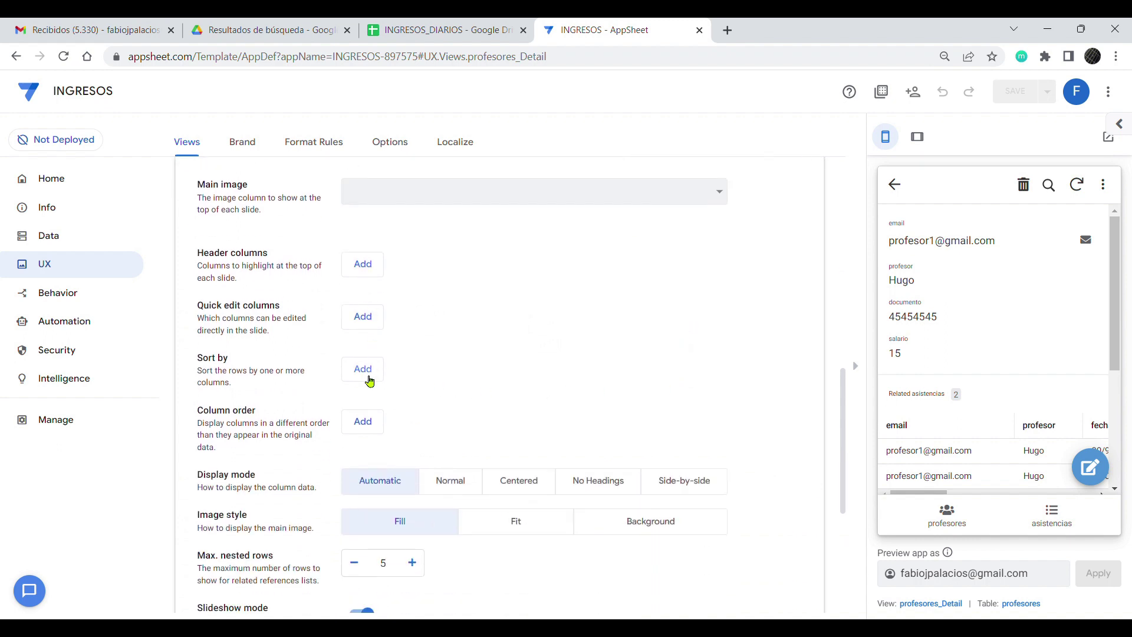
Step: Set a custom column order: email, profesor, salario, ingreso total, pagado
click(364, 421)
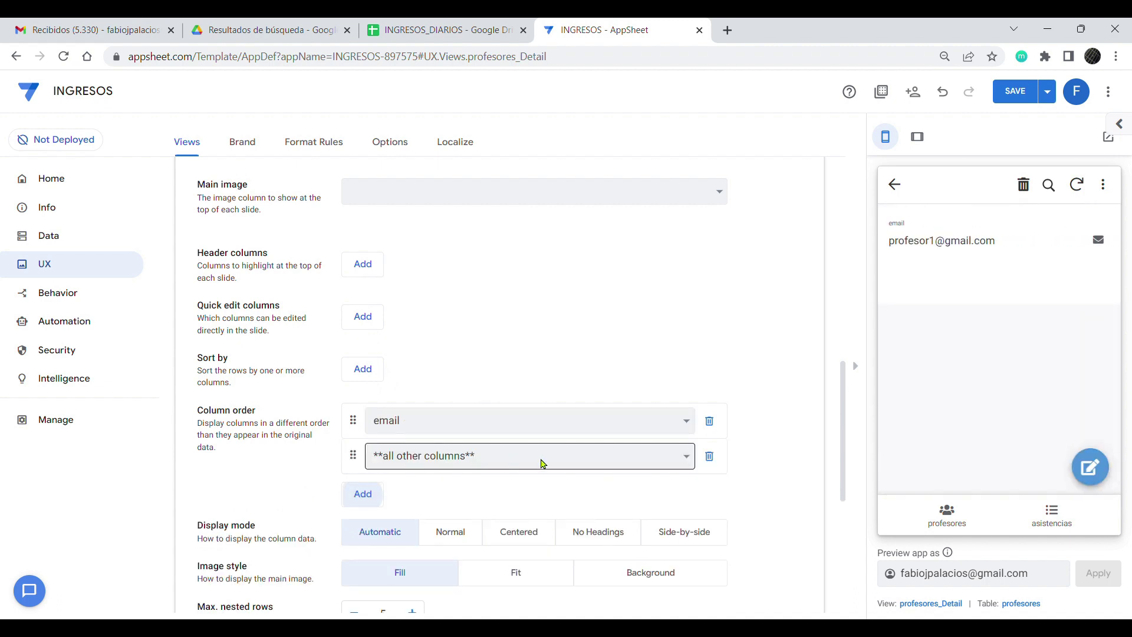
click(616, 504)
click(378, 494)
click(684, 500)
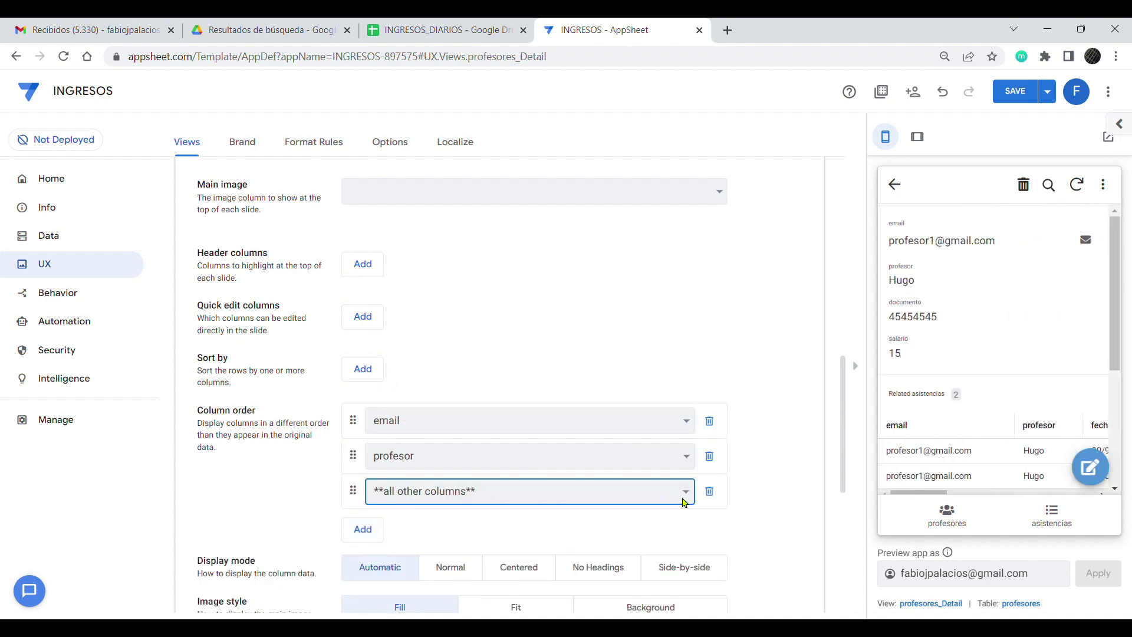
click(641, 553)
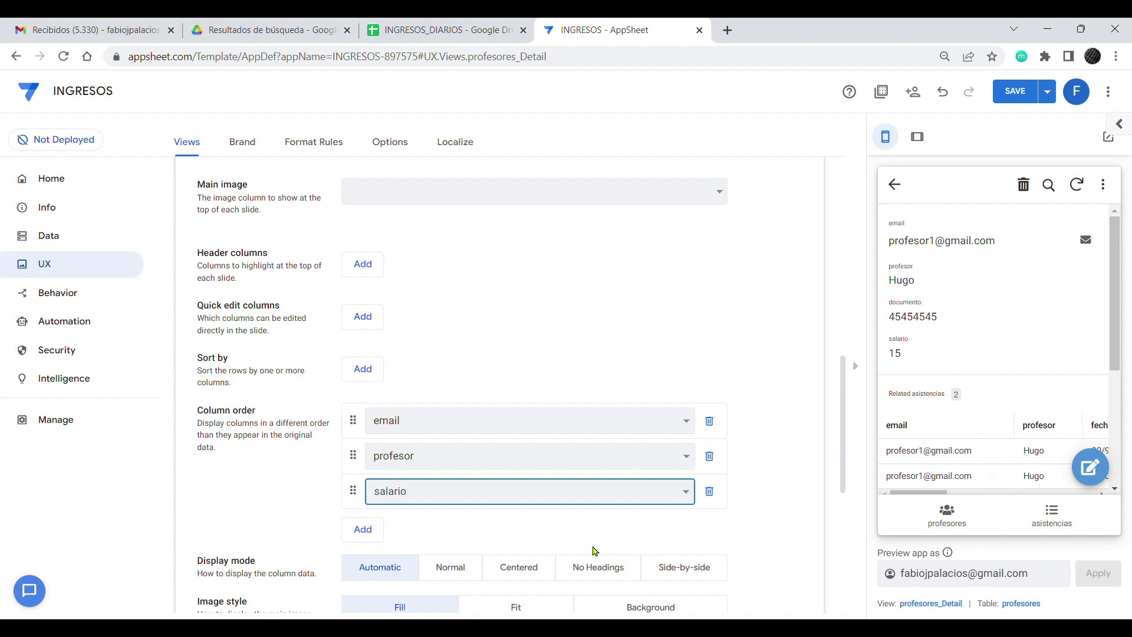
click(372, 527)
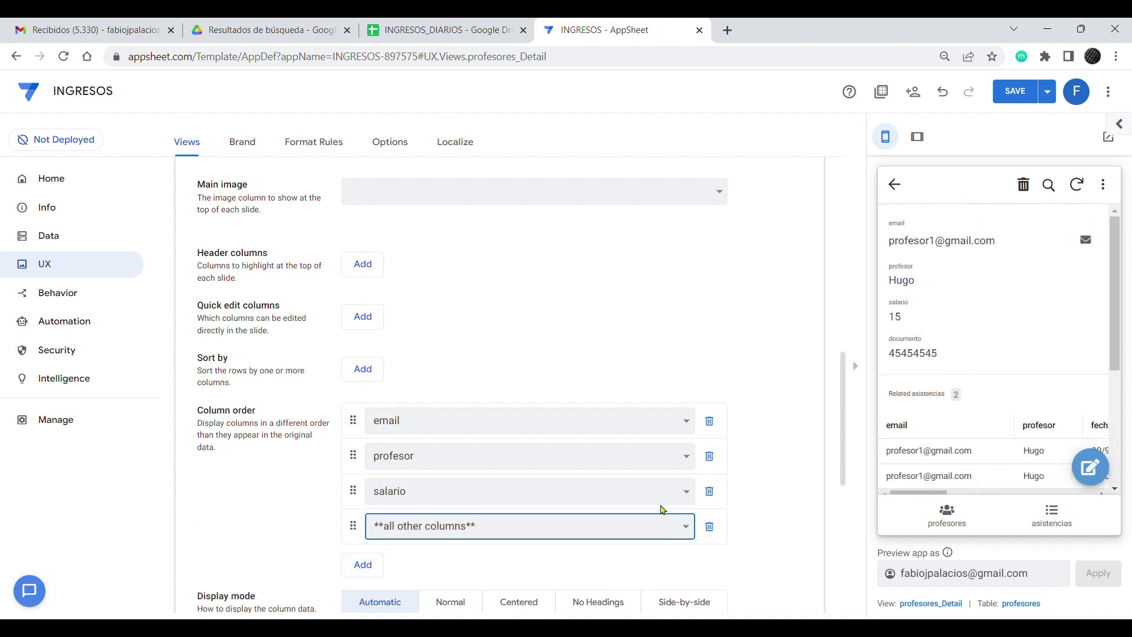
click(662, 525)
click(648, 497)
click(362, 564)
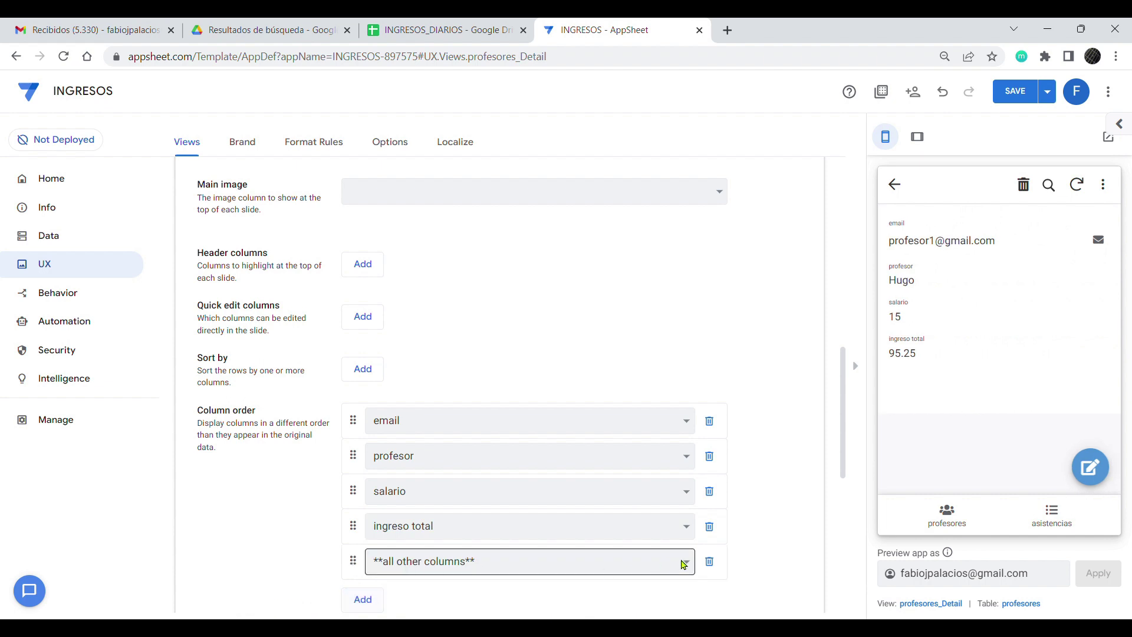
click(641, 561)
click(641, 528)
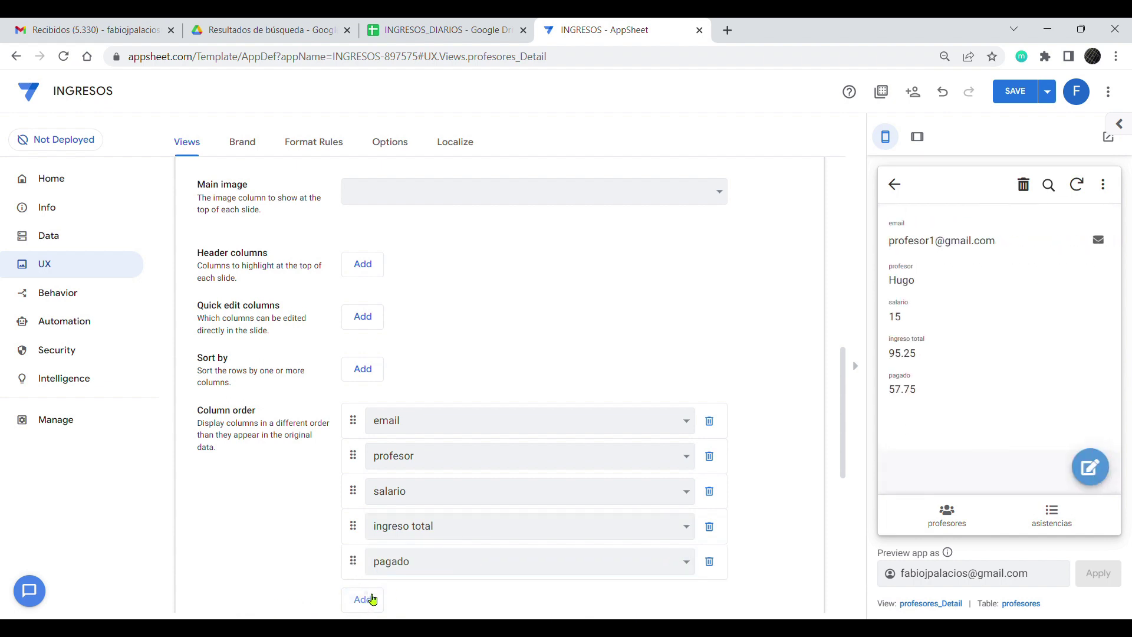
Step: Append pendiente and Related asistencias to the order and set display mode to Centered
click(362, 598)
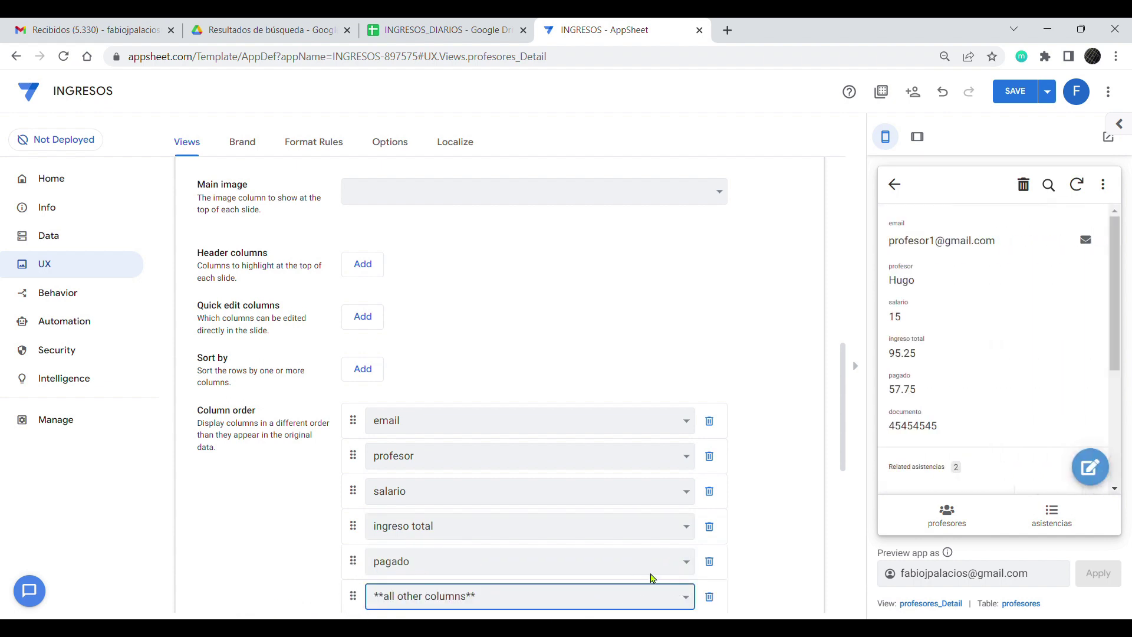
scroll(652, 578, down, 4)
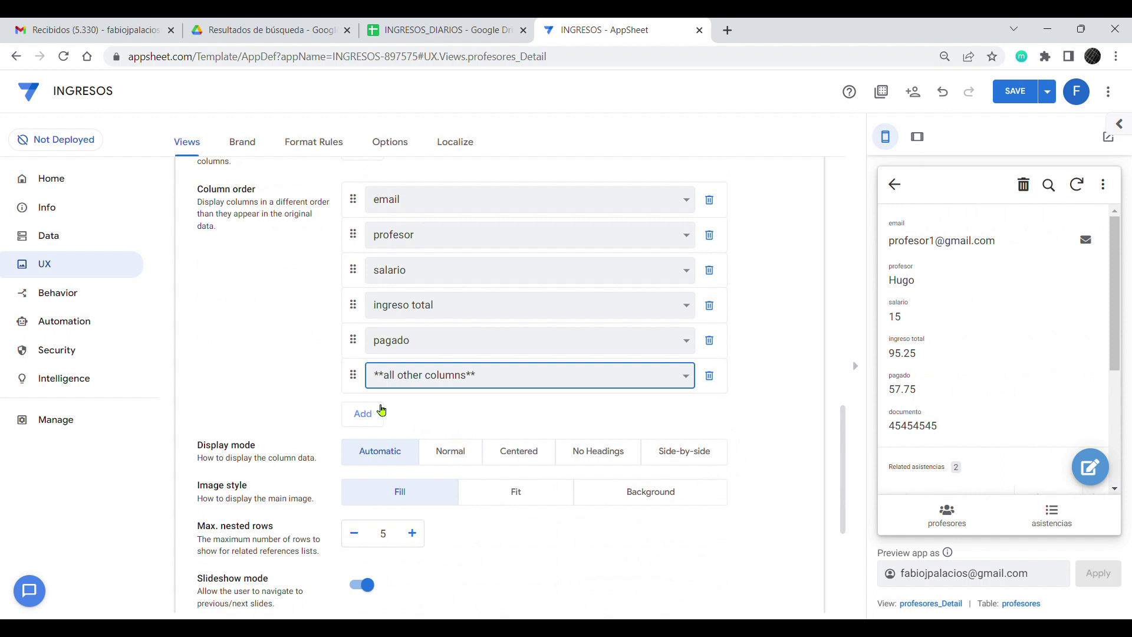
click(625, 454)
click(362, 413)
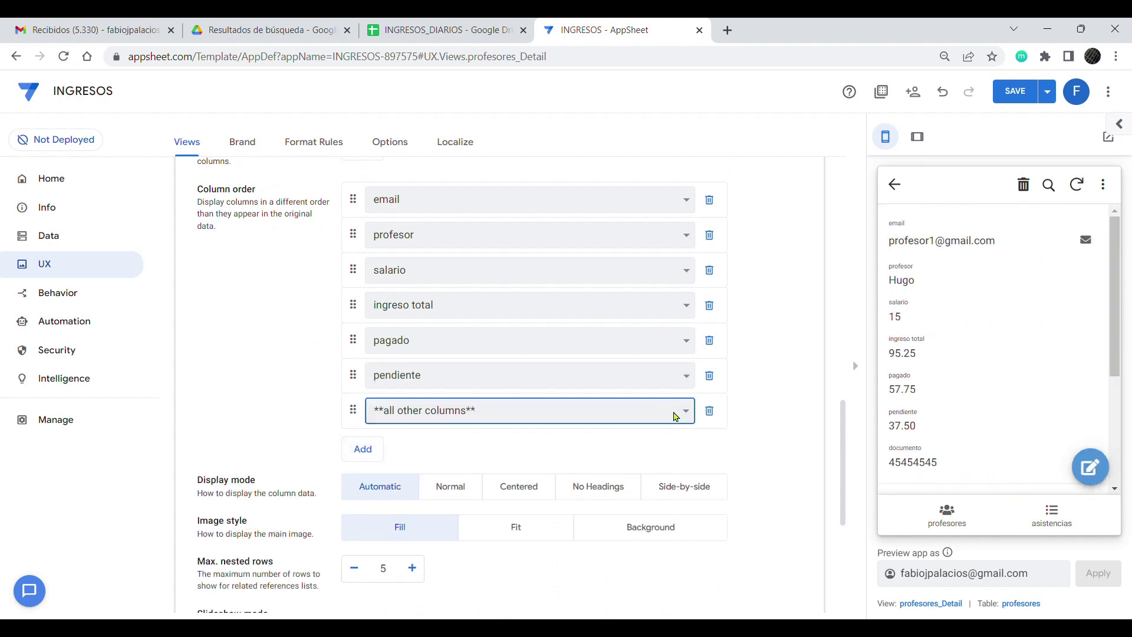
click(597, 475)
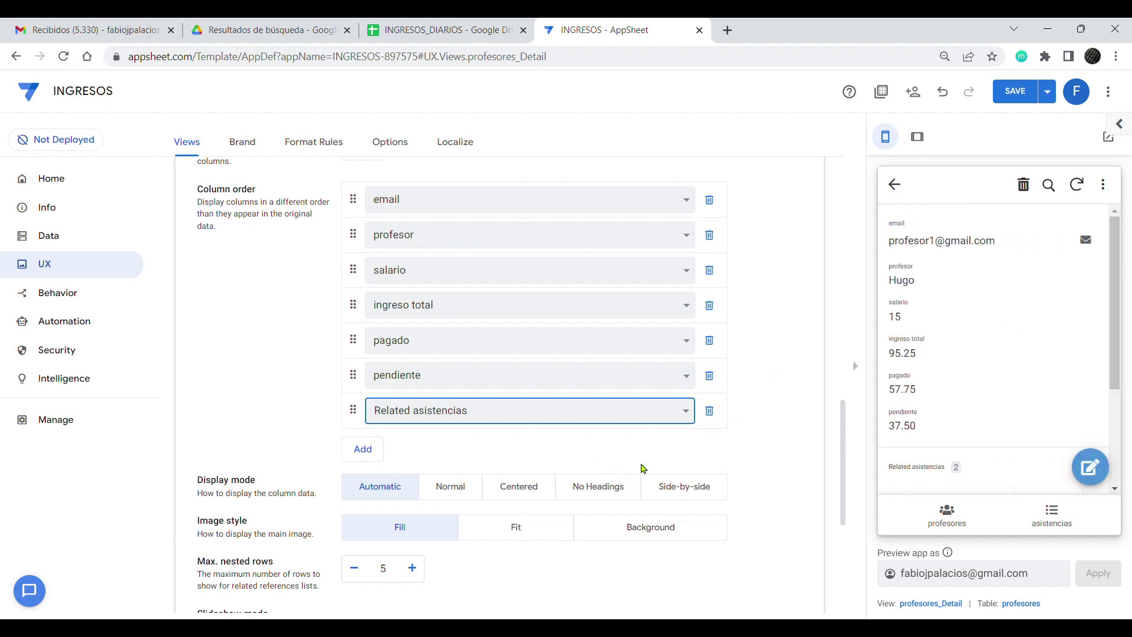
click(519, 486)
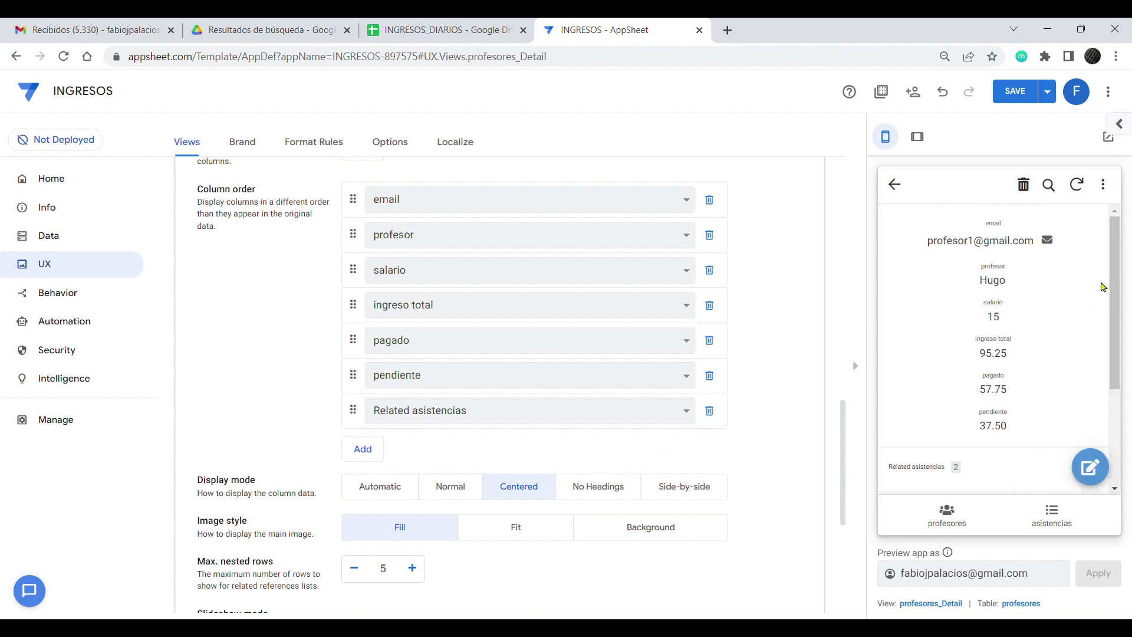
Step: Open the asistencias_Inline view settings
drag(1114, 289, 1114, 383)
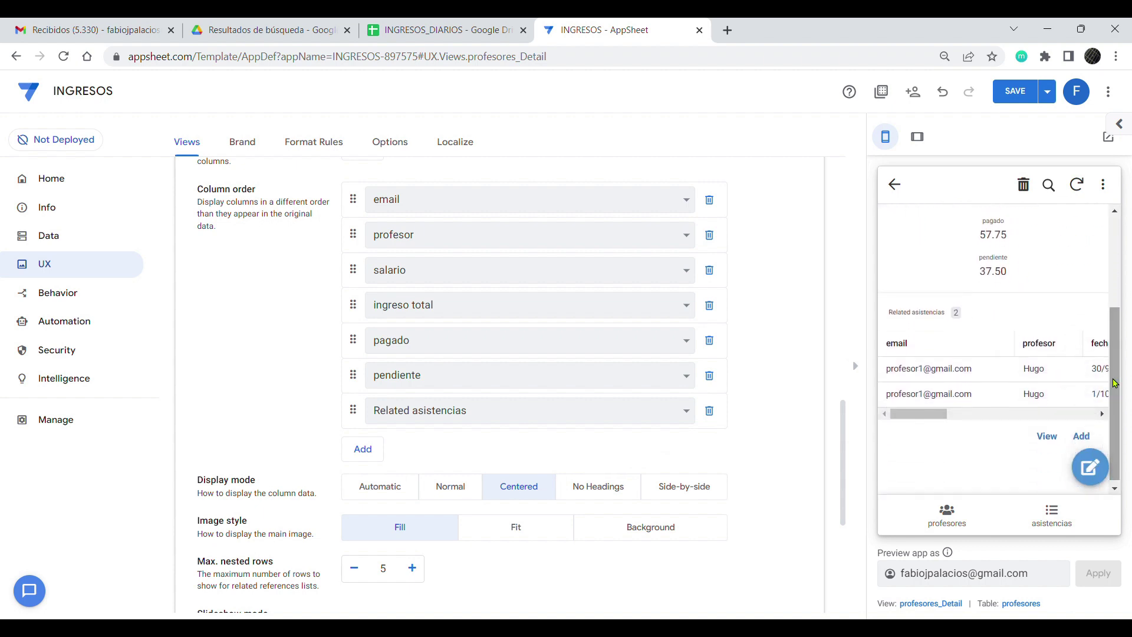
drag(930, 414, 1090, 413)
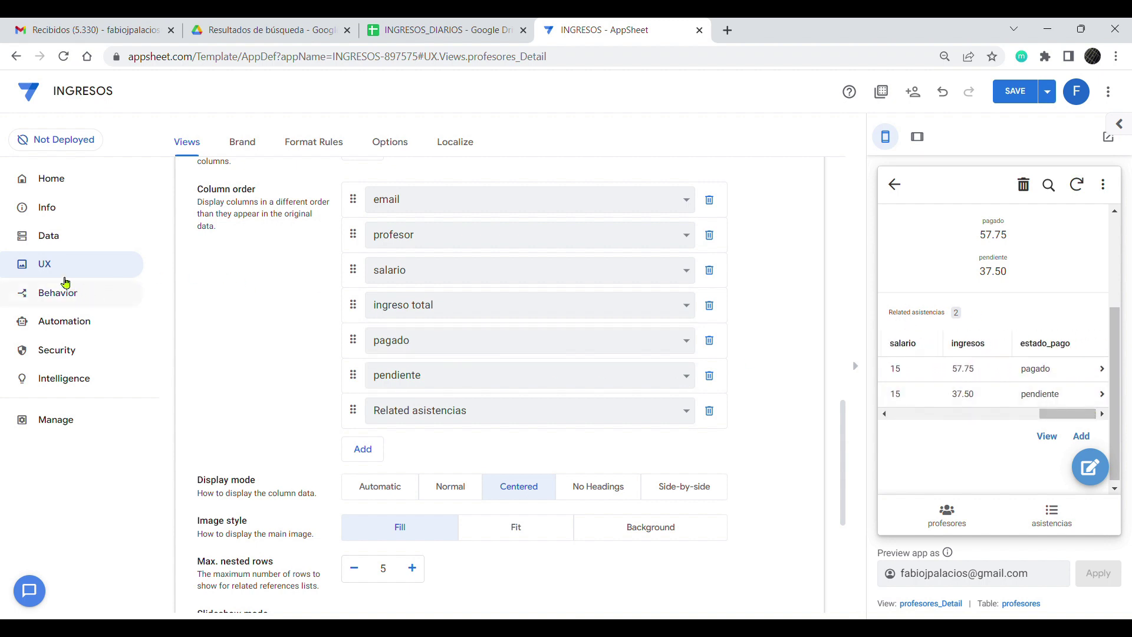
scroll(265, 270, up, 4)
scroll(395, 269, up, 6)
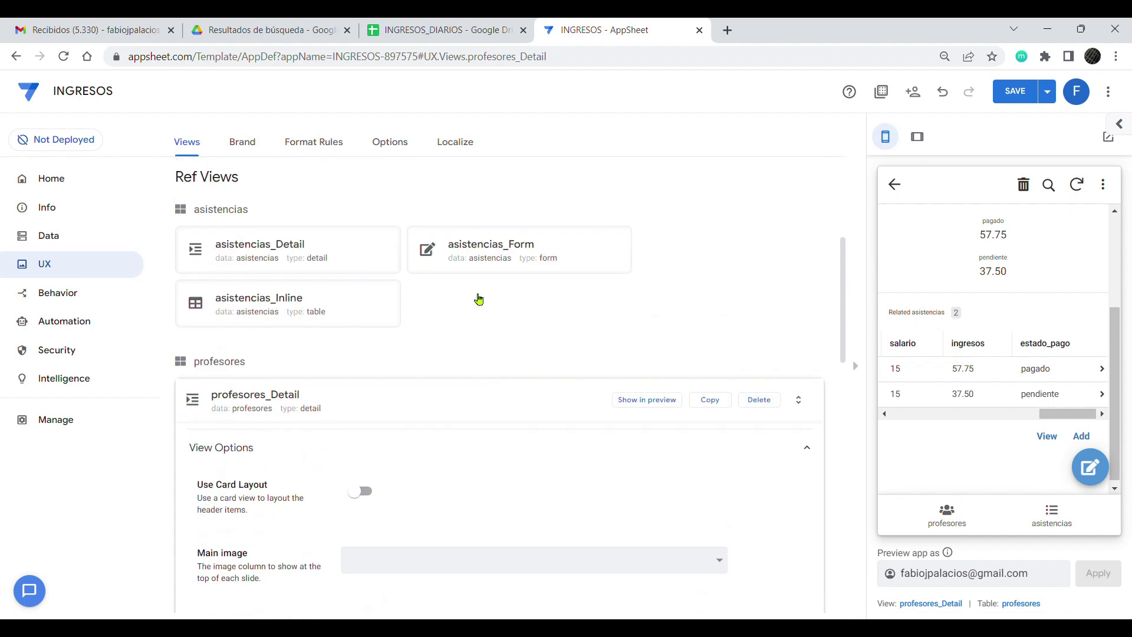
scroll(372, 356, up, 2)
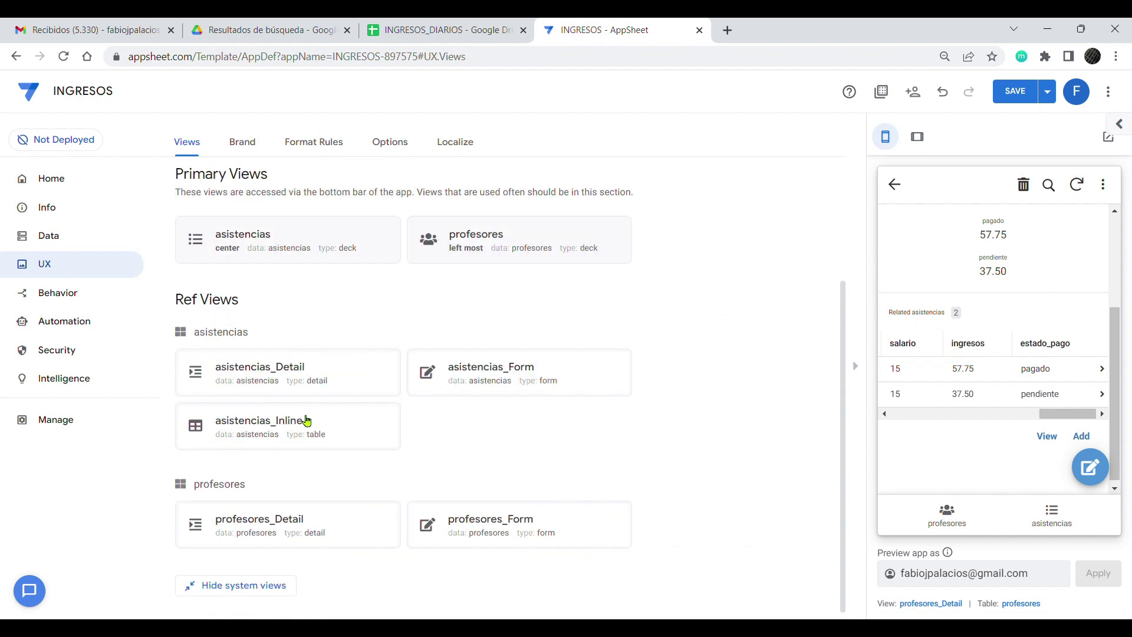
click(331, 426)
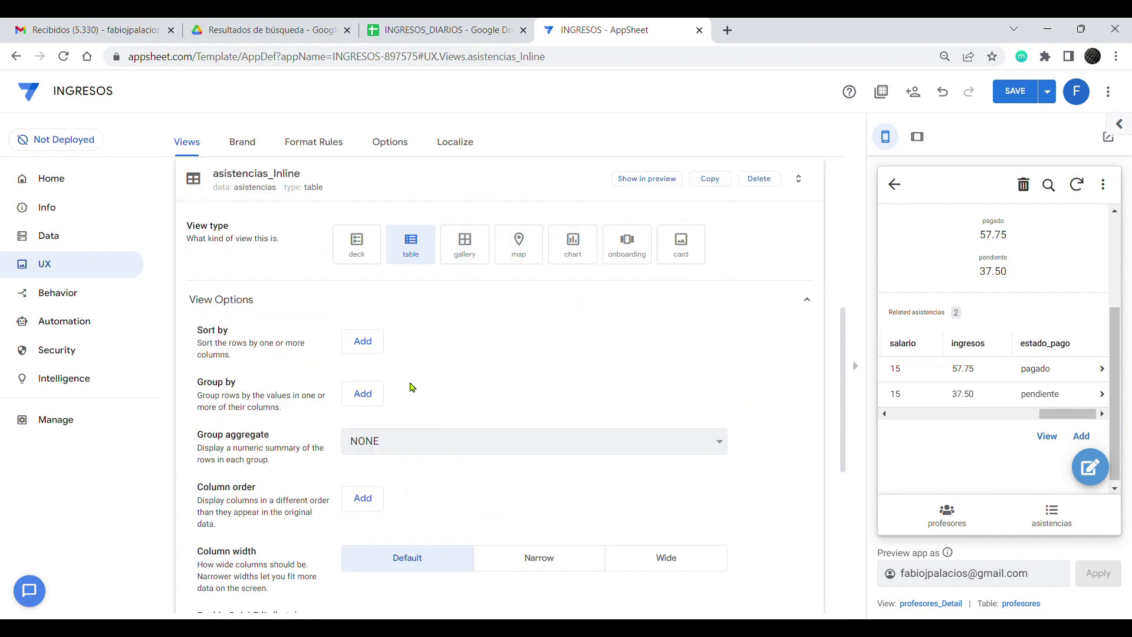
Step: Sort the asistencias_Inline view by _RowNumber in descending order
click(362, 341)
click(594, 352)
click(578, 377)
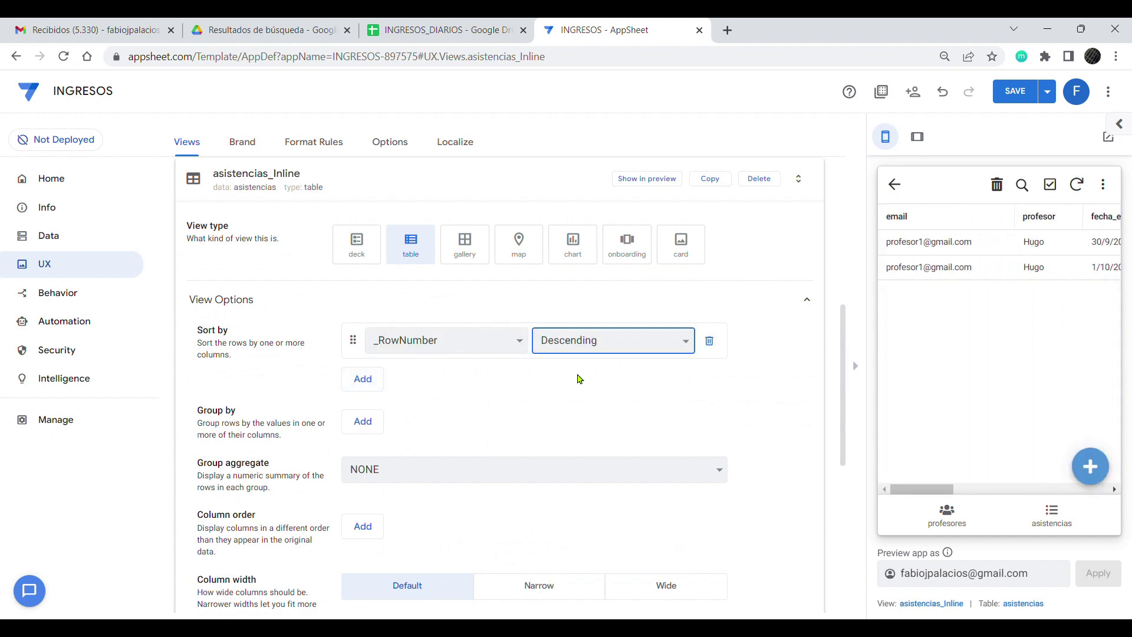
scroll(498, 393, down, 1)
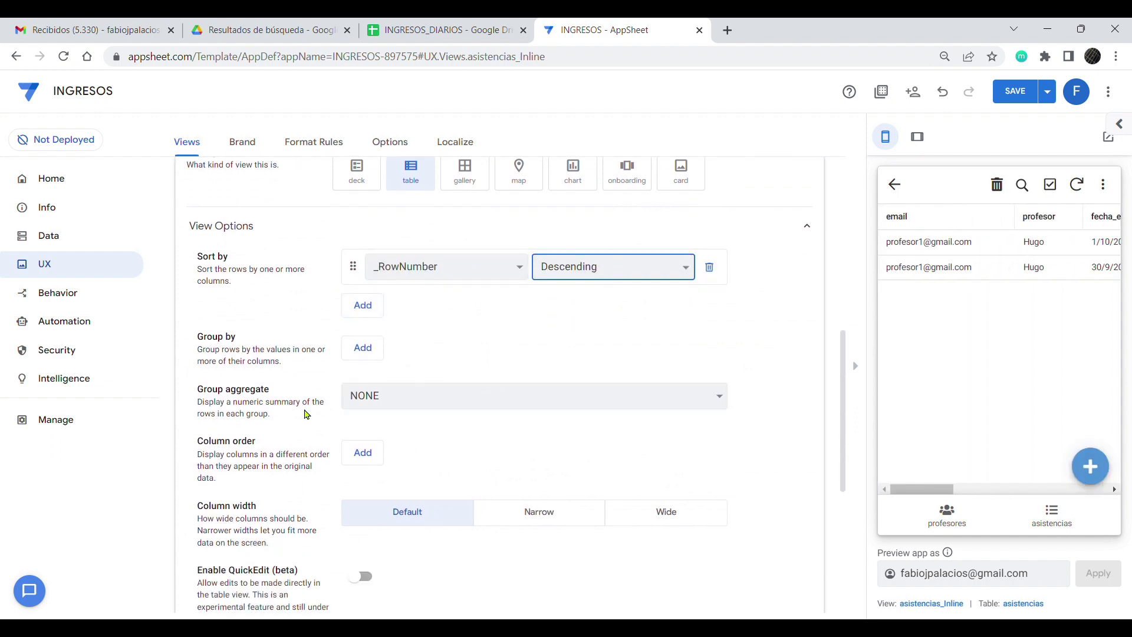
Step: Set the column order to estado_pago, fecha_entrada, fecha_salida, ingresos
click(362, 451)
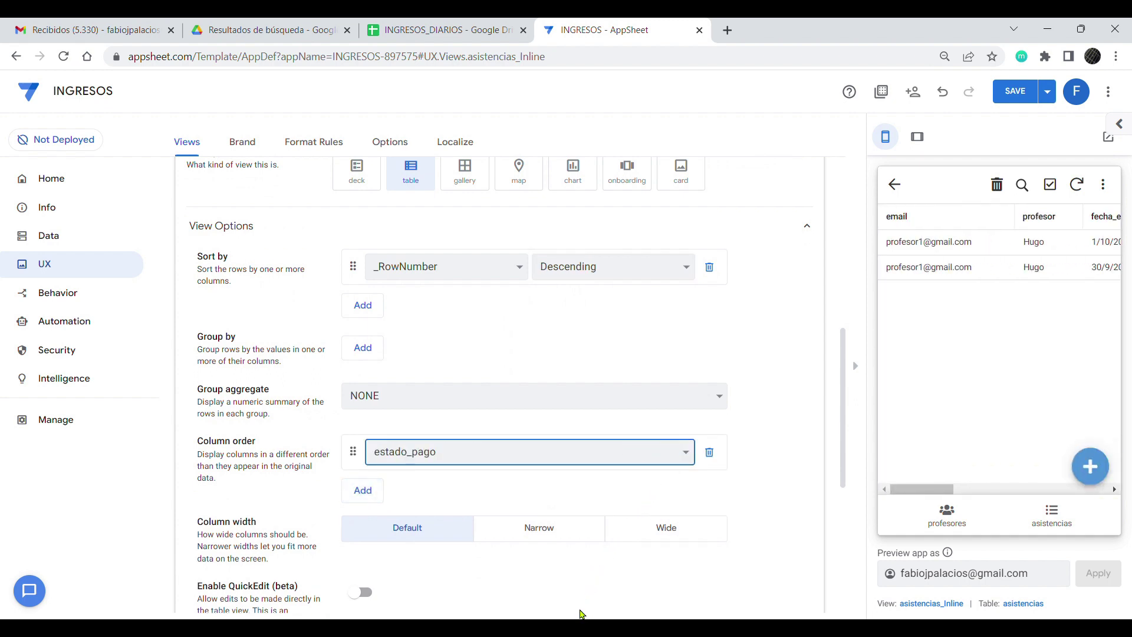
click(580, 610)
click(374, 486)
click(685, 494)
click(481, 485)
click(366, 524)
click(679, 524)
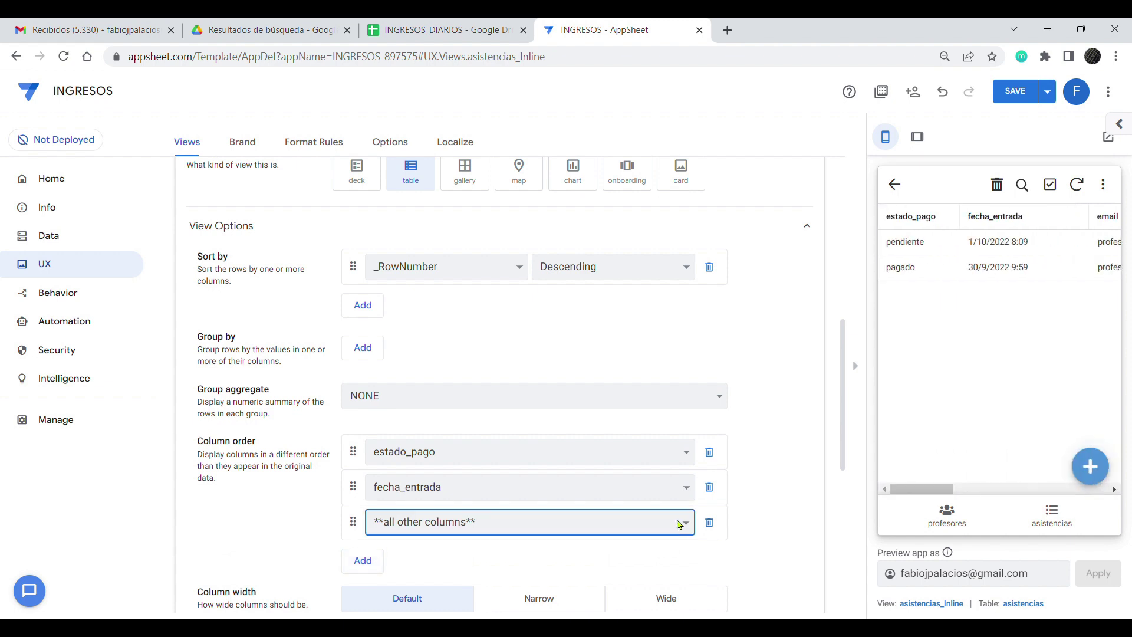
click(585, 454)
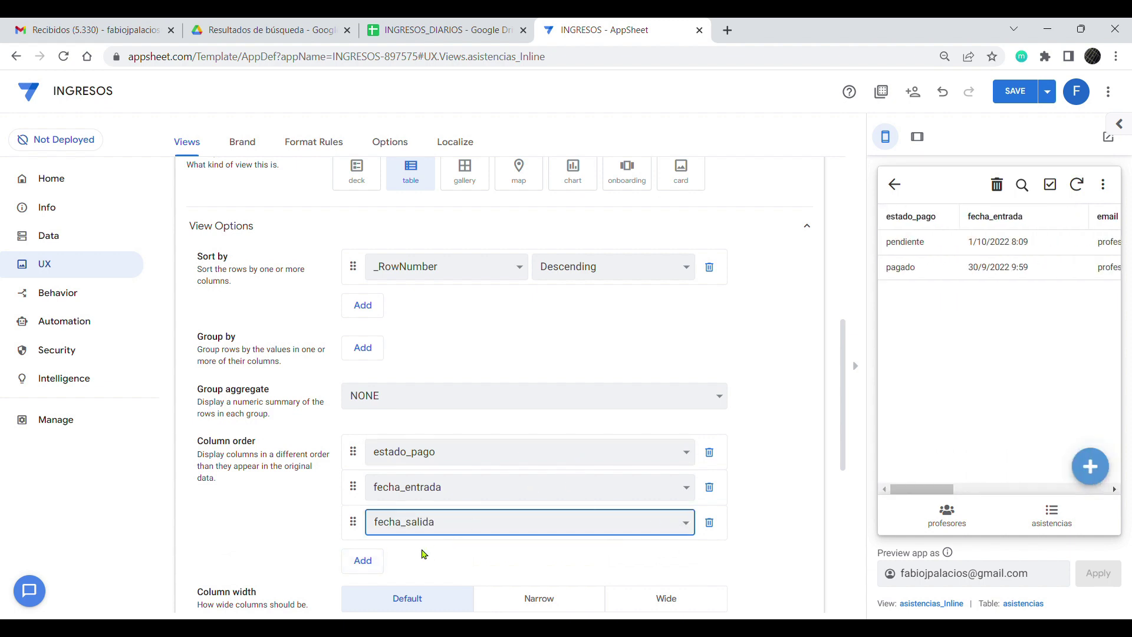
click(371, 559)
click(688, 565)
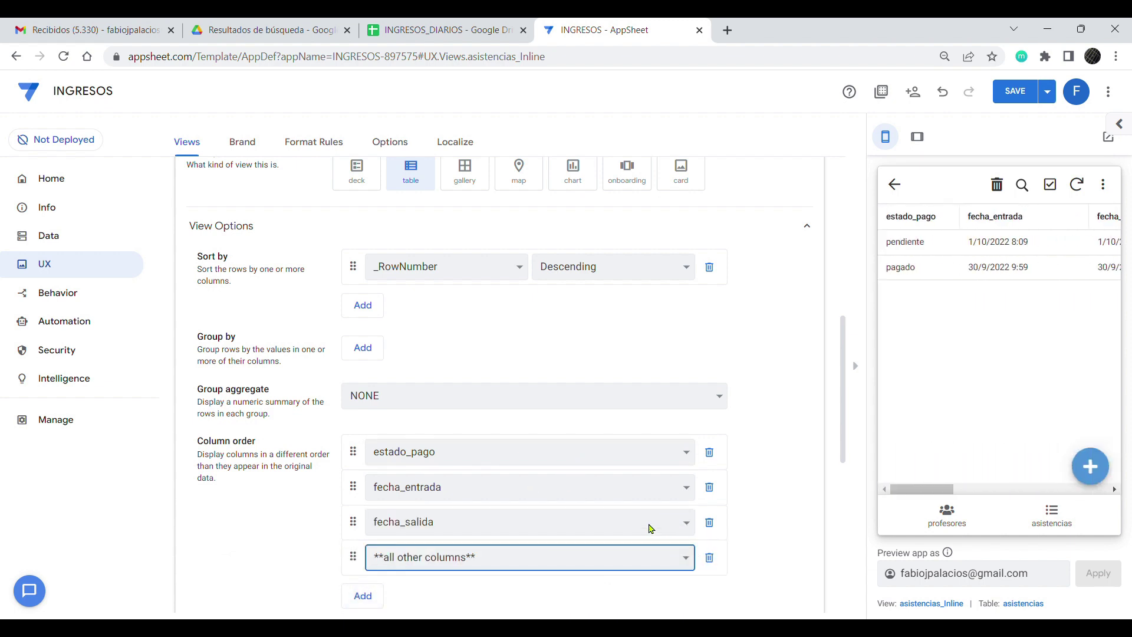
click(641, 544)
drag(979, 496, 934, 509)
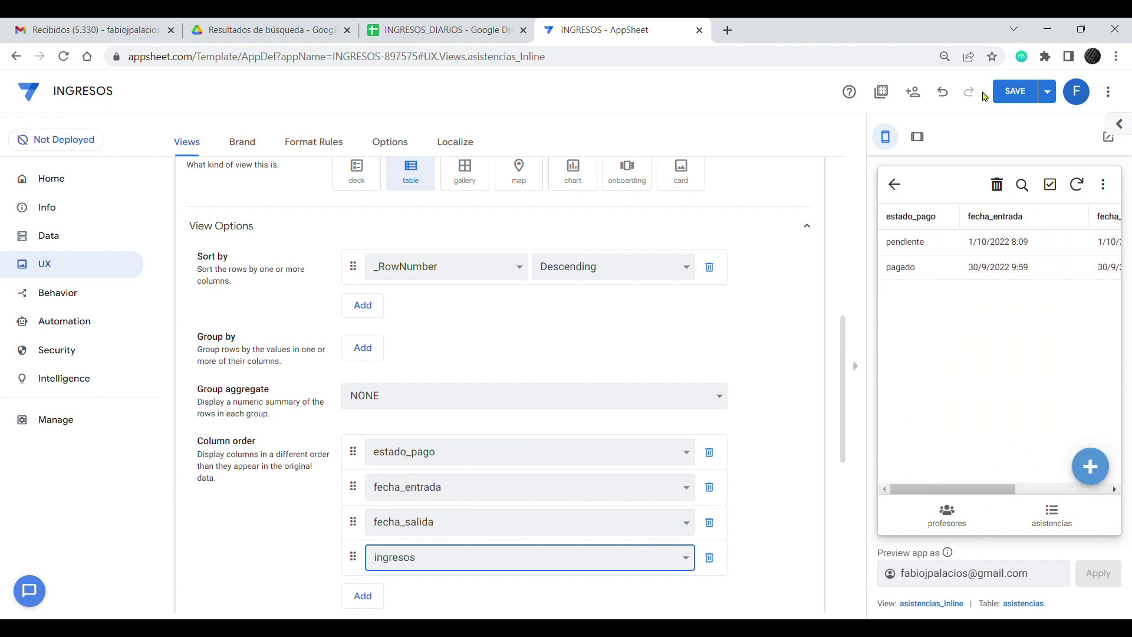
click(1022, 89)
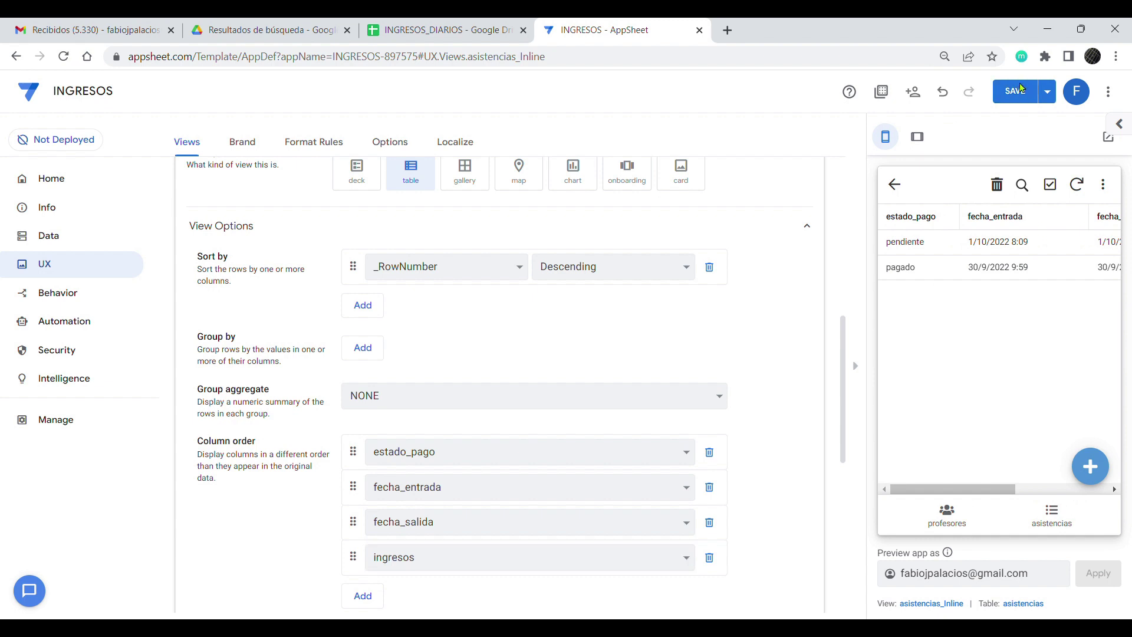
Step: Save the app and open the teacher's preview record to check the 95.25 total income
click(1023, 89)
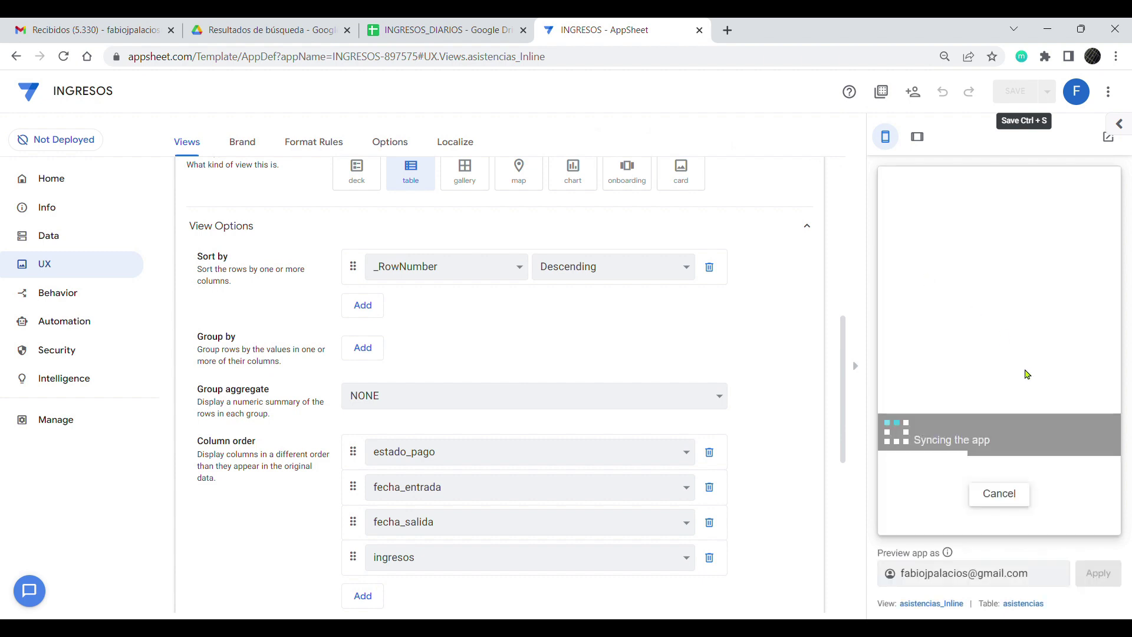
click(945, 510)
click(988, 233)
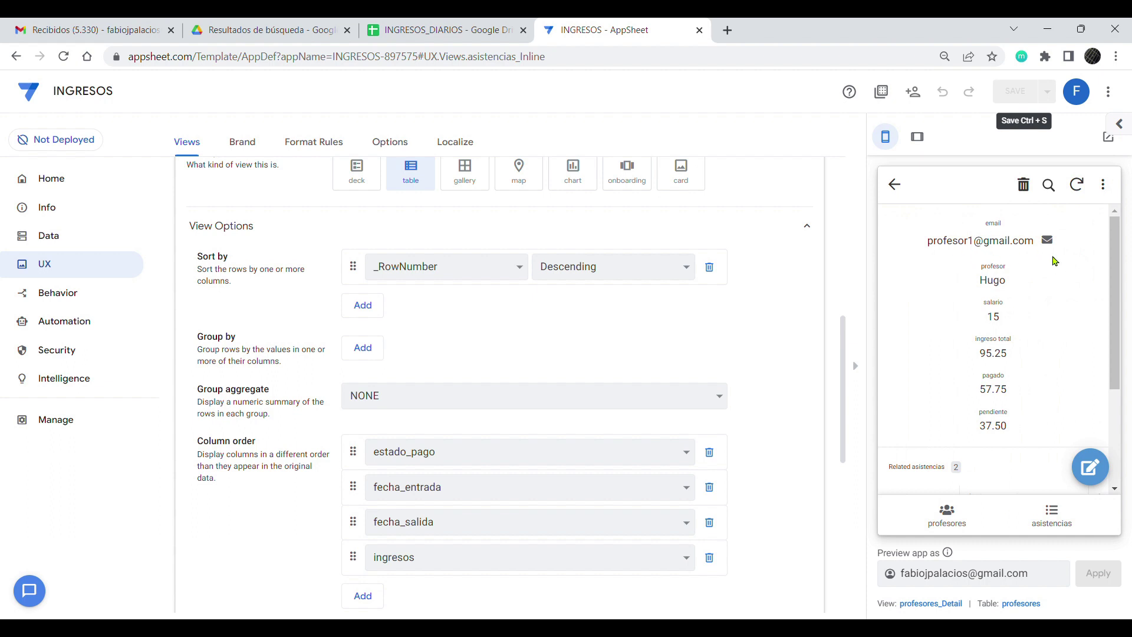
double_click(994, 358)
click(1028, 389)
Step: Review the teacher's related attendance rows, return to the teachers list, and zoom the editor in
drag(972, 394, 1010, 394)
drag(974, 426, 1008, 428)
scroll(1117, 352, down, 3)
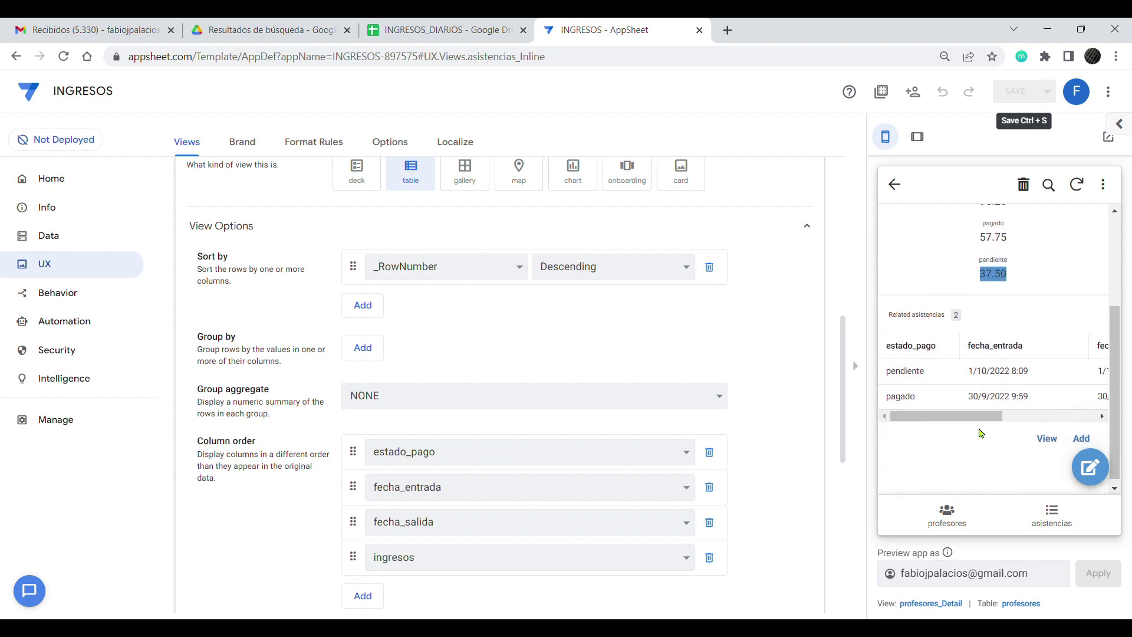
mouse_move(952, 417)
mouse_down()
mouse_move(981, 420)
mouse_move(951, 420)
mouse_up()
drag(993, 413, 931, 417)
click(959, 521)
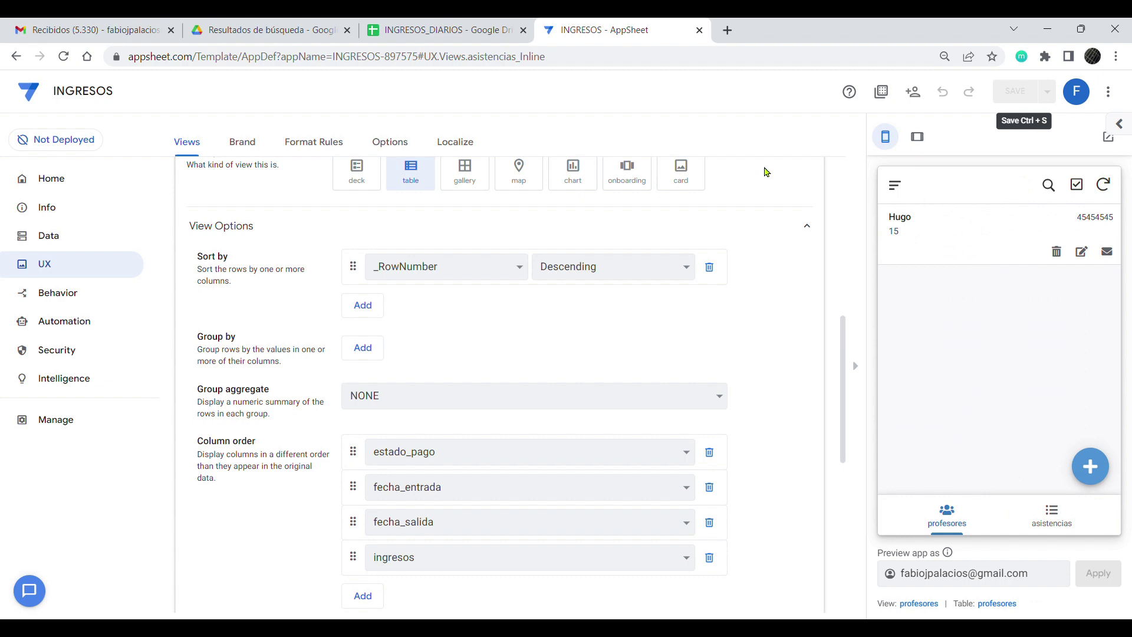
key(ctrl+plus)
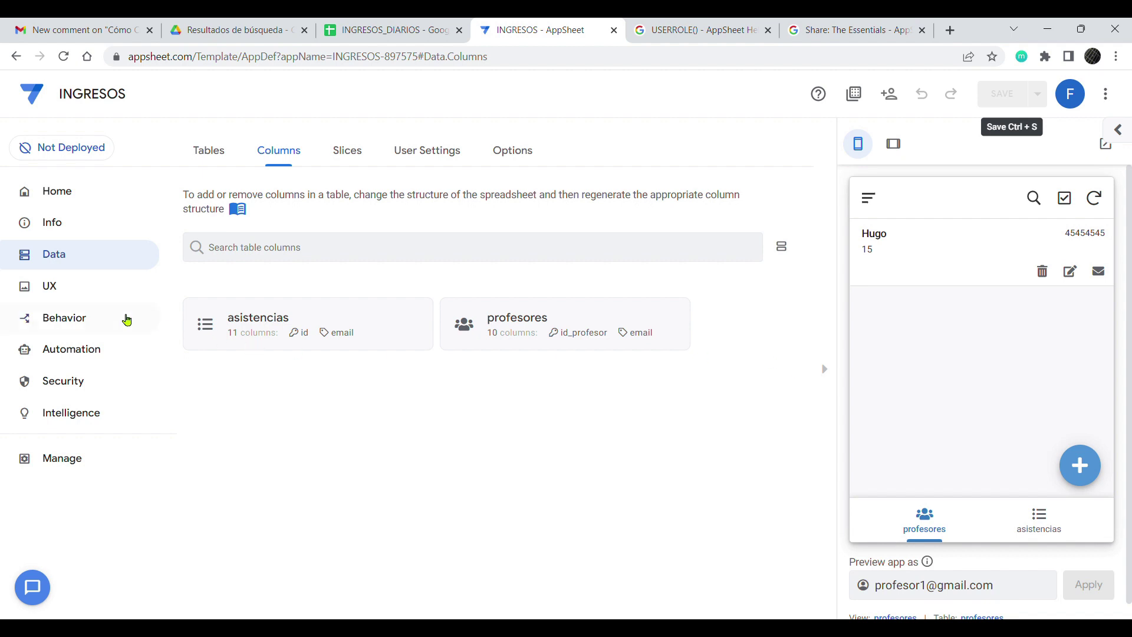
Step: Create a new action named Pagado
click(56, 289)
click(77, 326)
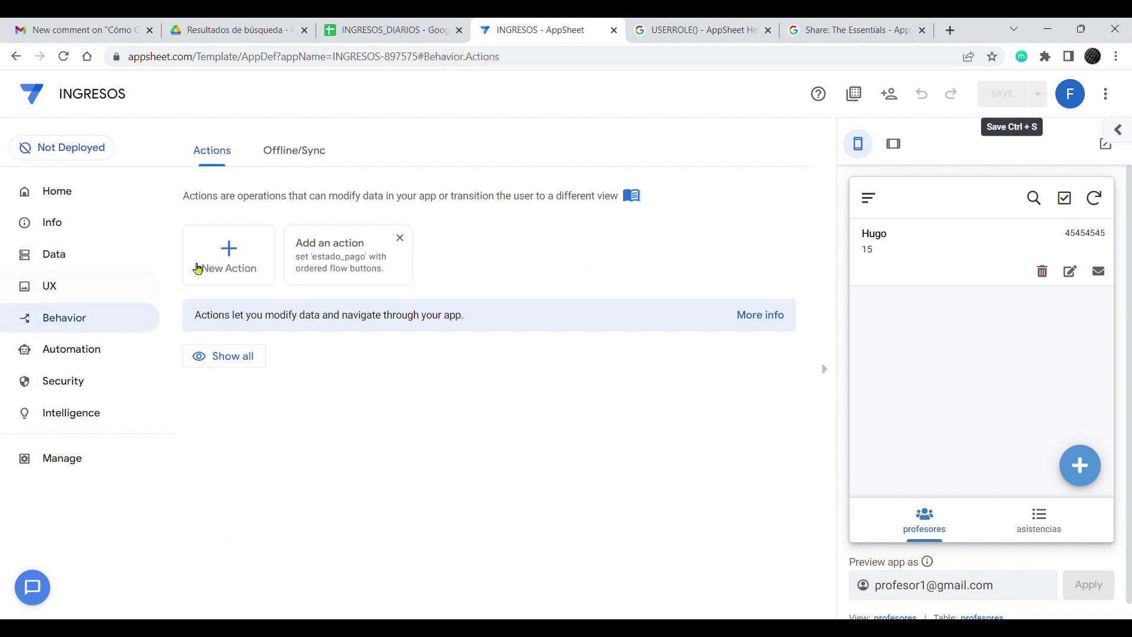
click(220, 247)
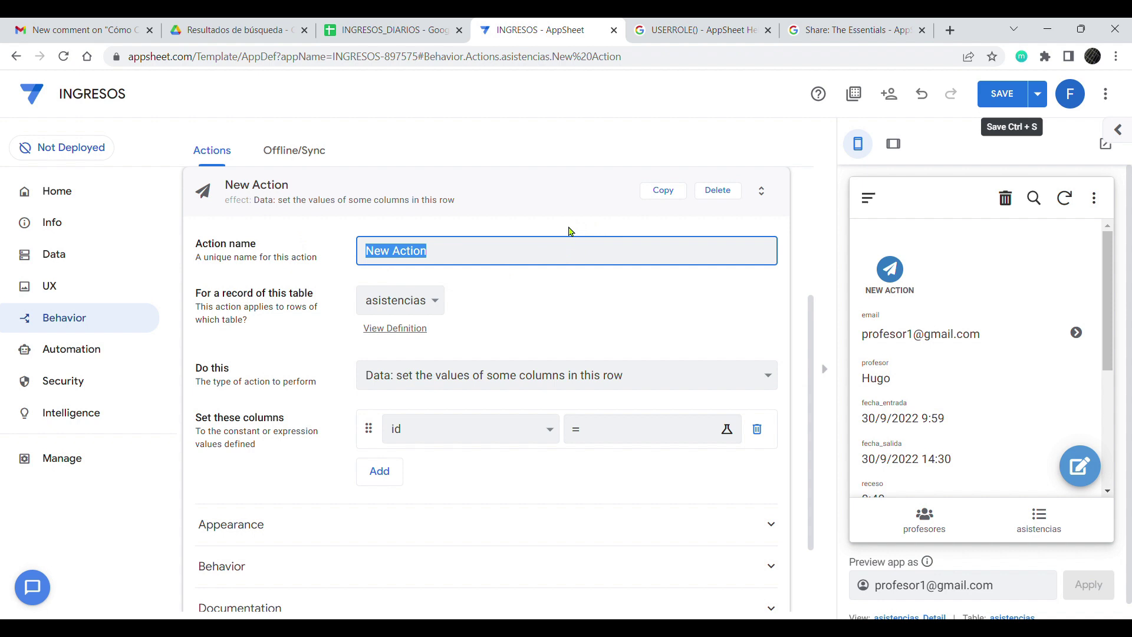
text(Pagado)
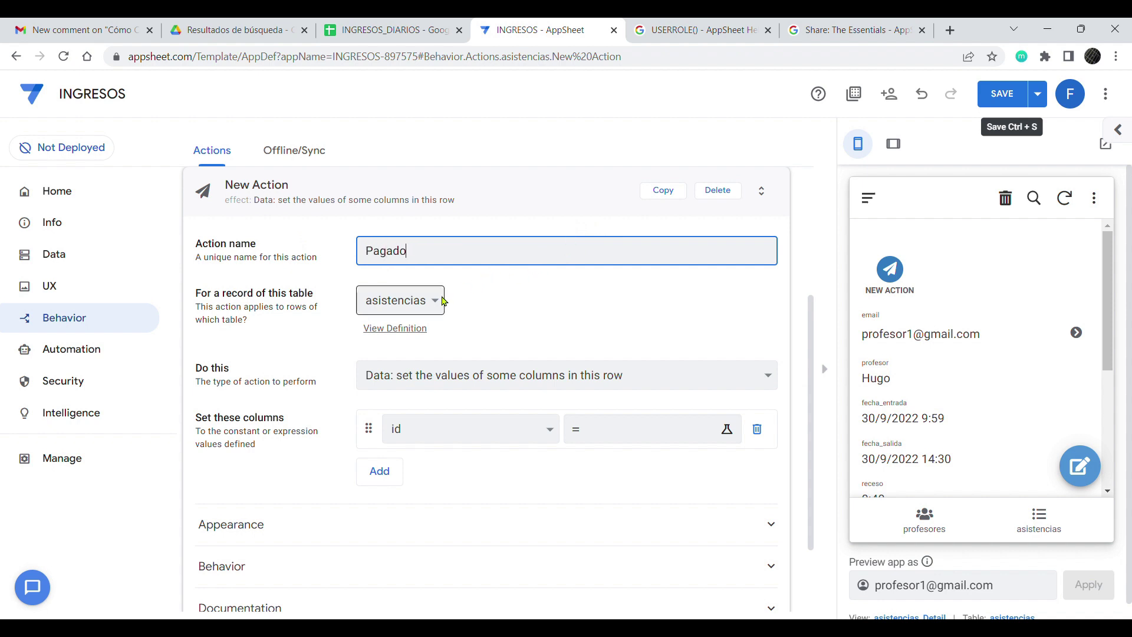
Step: Make the Pagado action set estado_pago to pagado
click(547, 429)
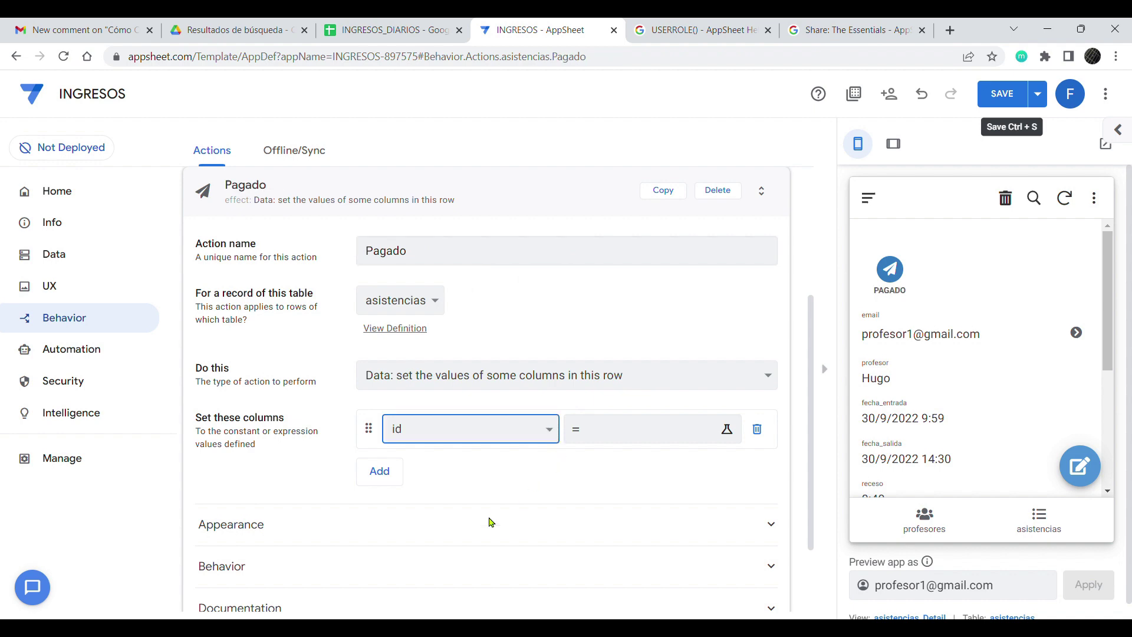
click(477, 536)
click(612, 432)
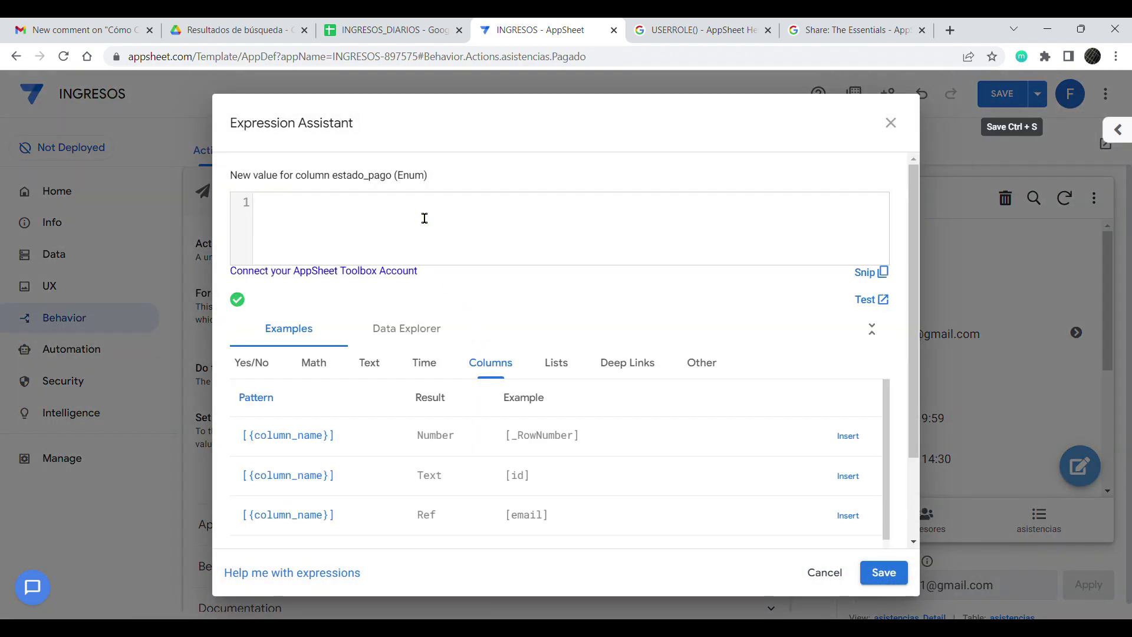
text(pagado)
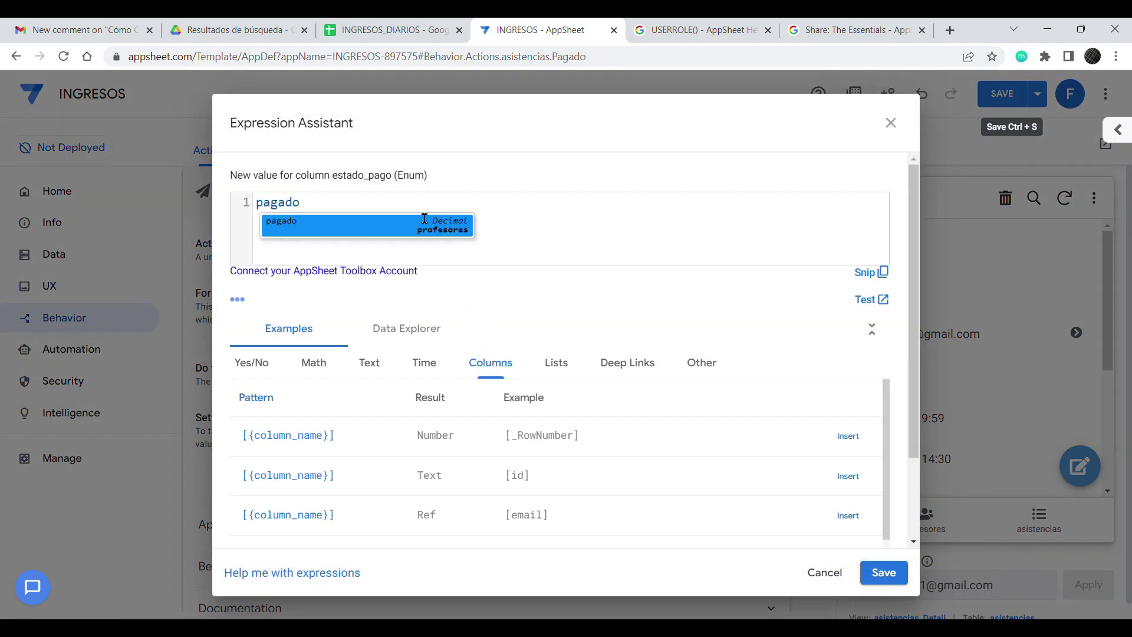
click(883, 572)
scroll(366, 493, down, 2)
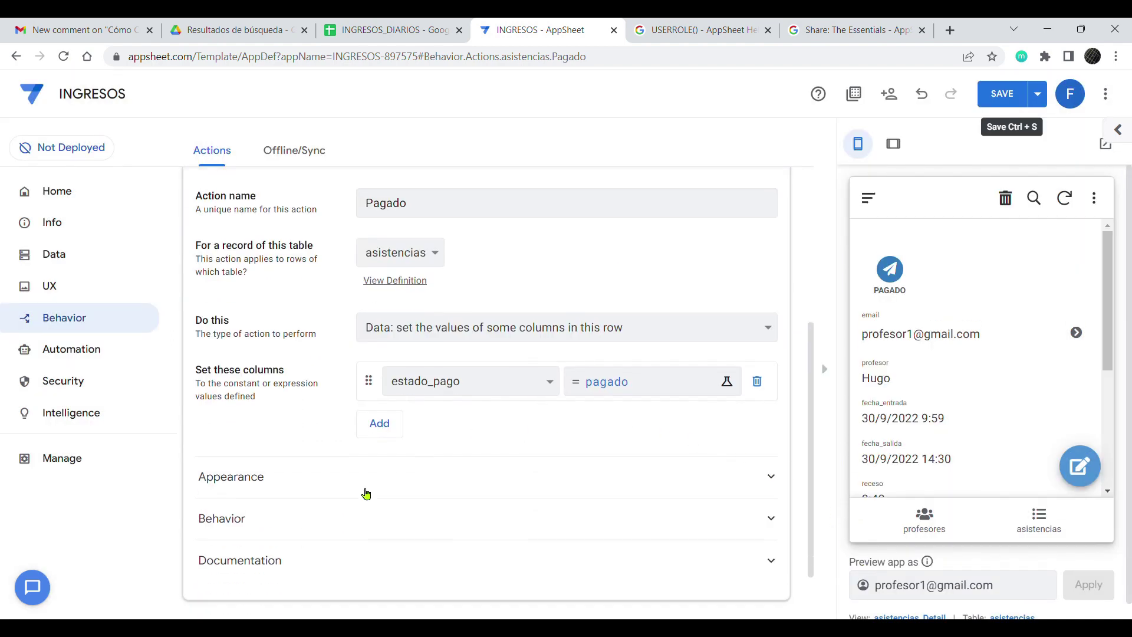
click(228, 450)
scroll(443, 568, down, 2)
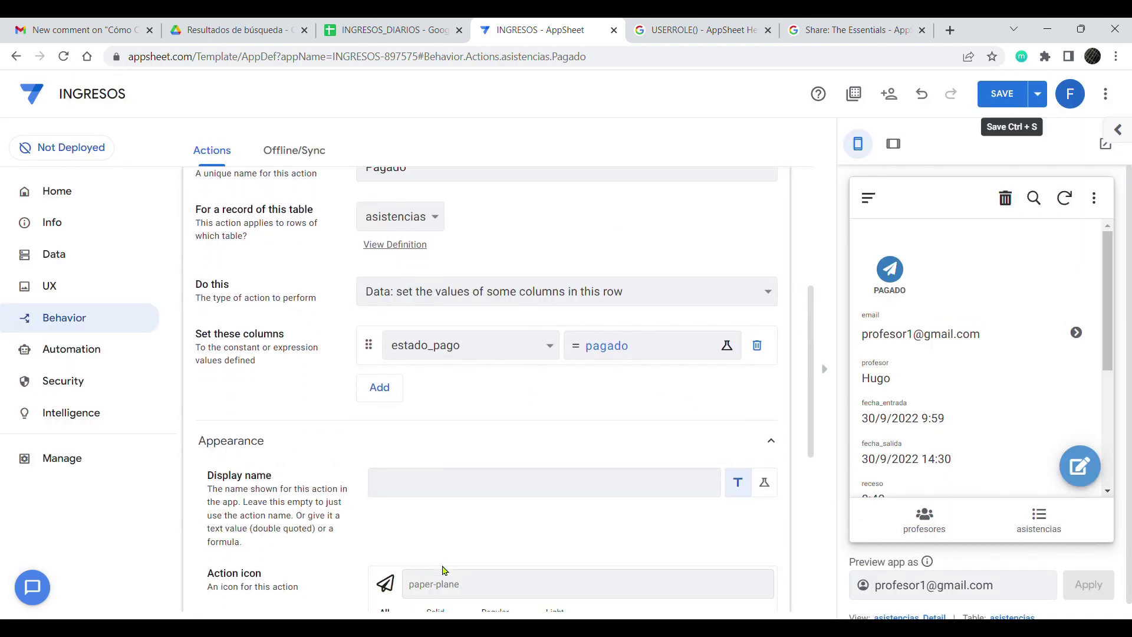
Step: Search the icons for 'money' and assign the first money icon to the Pagado action
click(466, 458)
text(money)
click(382, 493)
scroll(949, 293, down, 5)
scroll(955, 383, up, 5)
scroll(382, 444, down, 4)
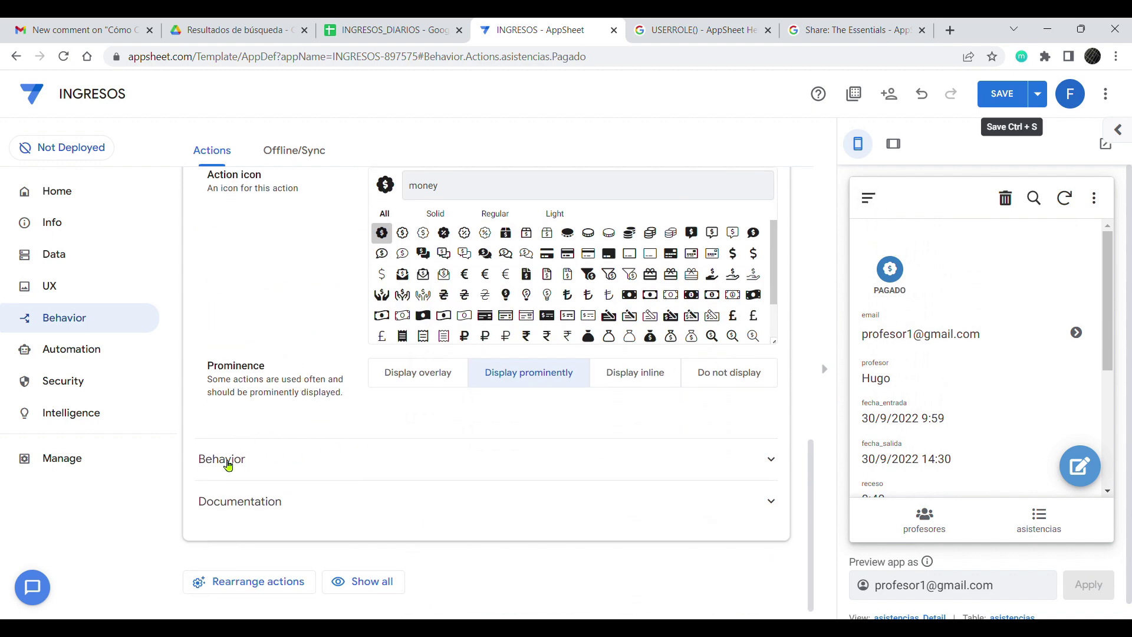
click(228, 466)
Step: Replace the Pagado action's true condition with [estado_pago] = "pendiente"
click(454, 503)
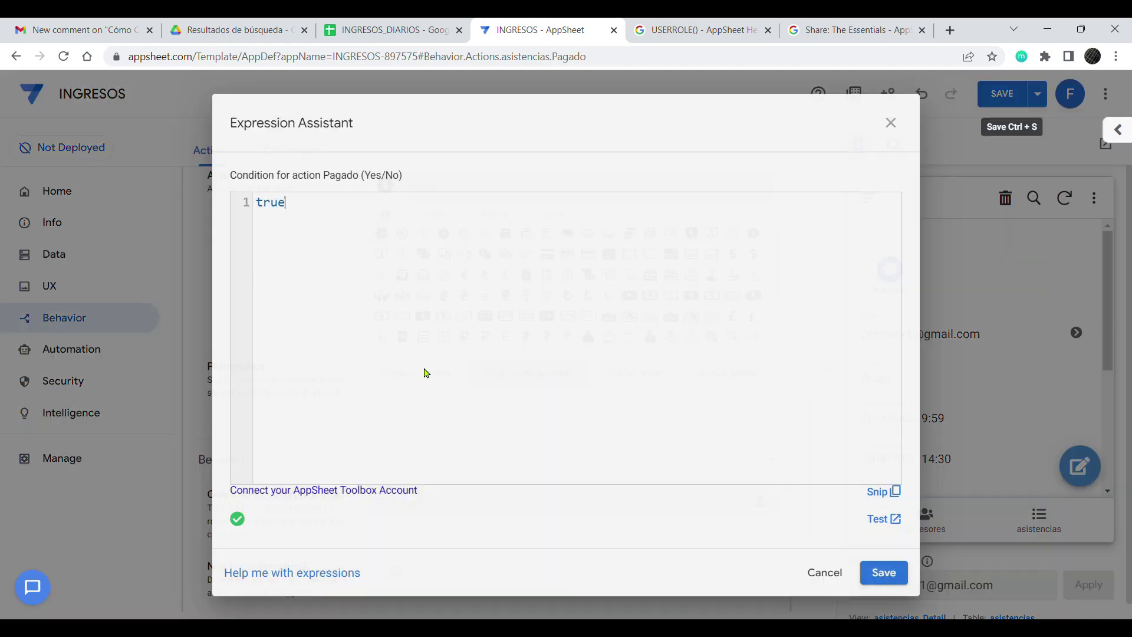
double_click(273, 203)
key(BackSpace)
click(489, 365)
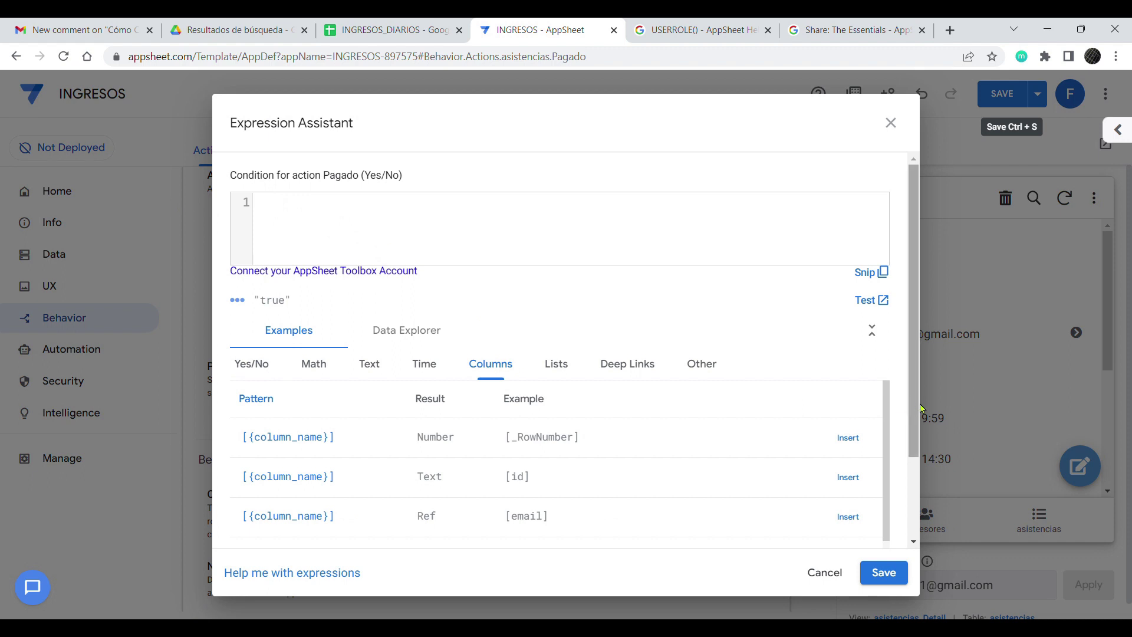
scroll(916, 407, down, 2)
scroll(889, 435, down, 3)
click(848, 529)
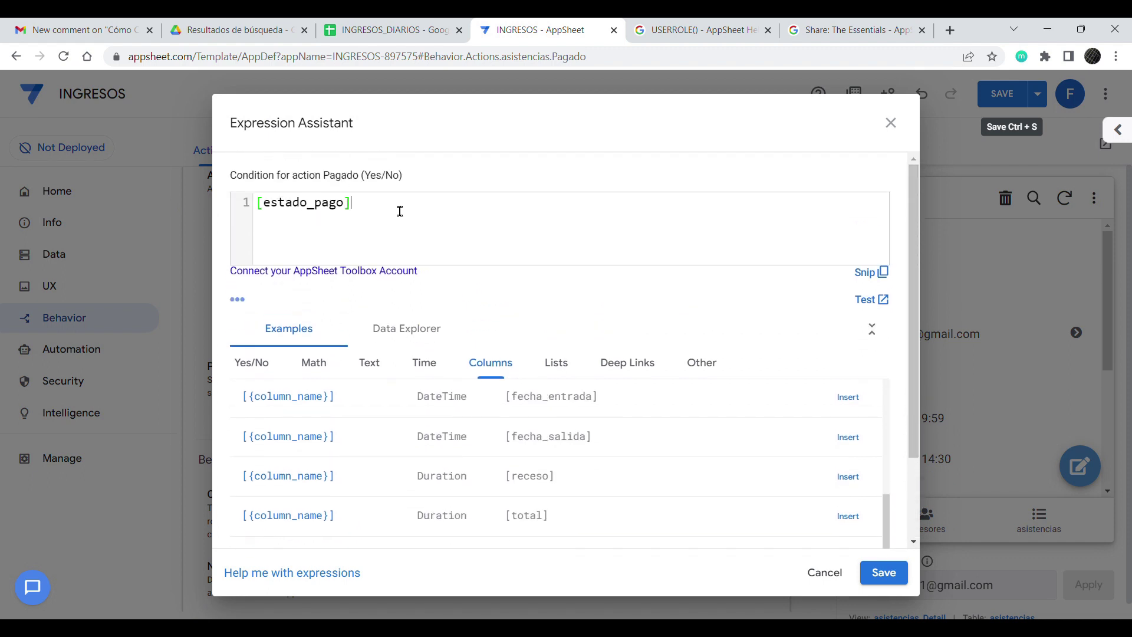
text(= "pendiente")
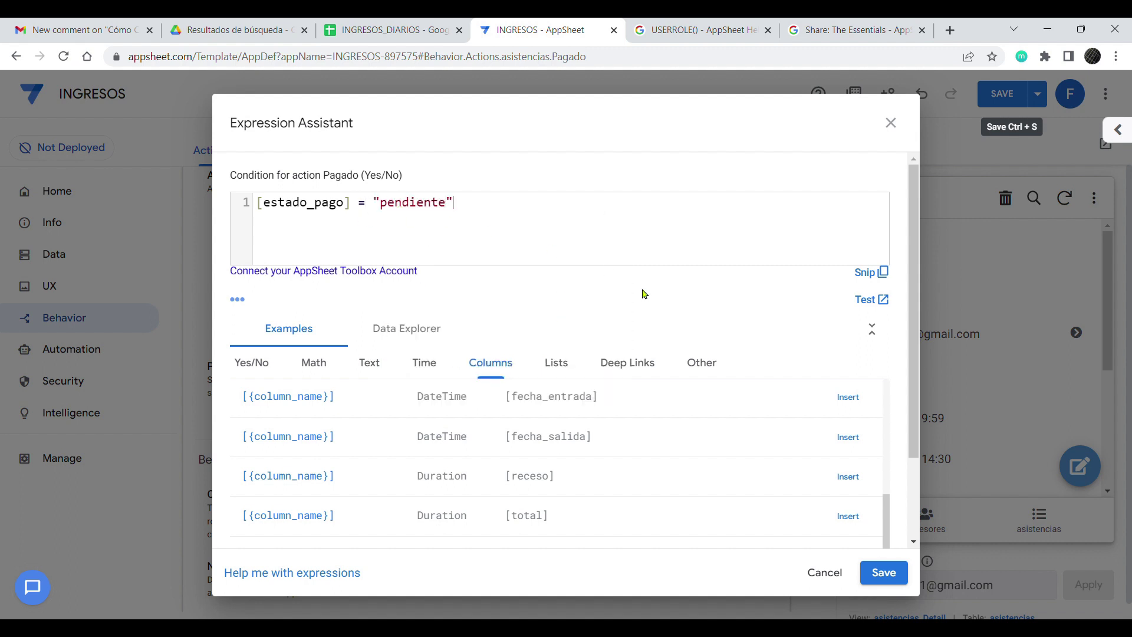
click(883, 574)
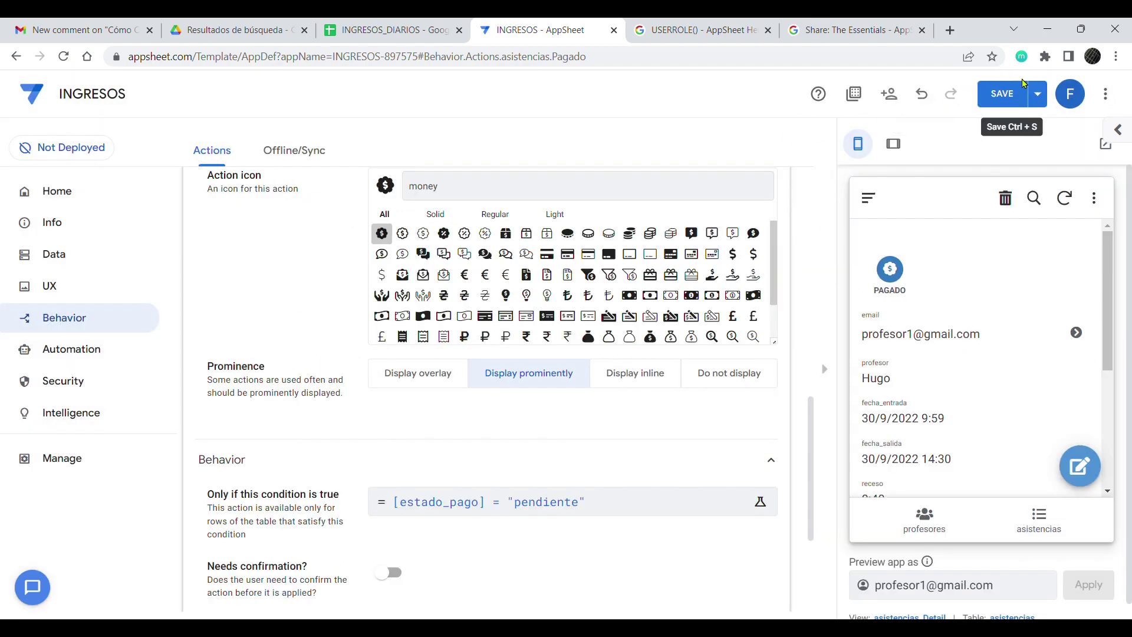
Step: Save the app and review Hugo's attendance records in the preview
click(977, 101)
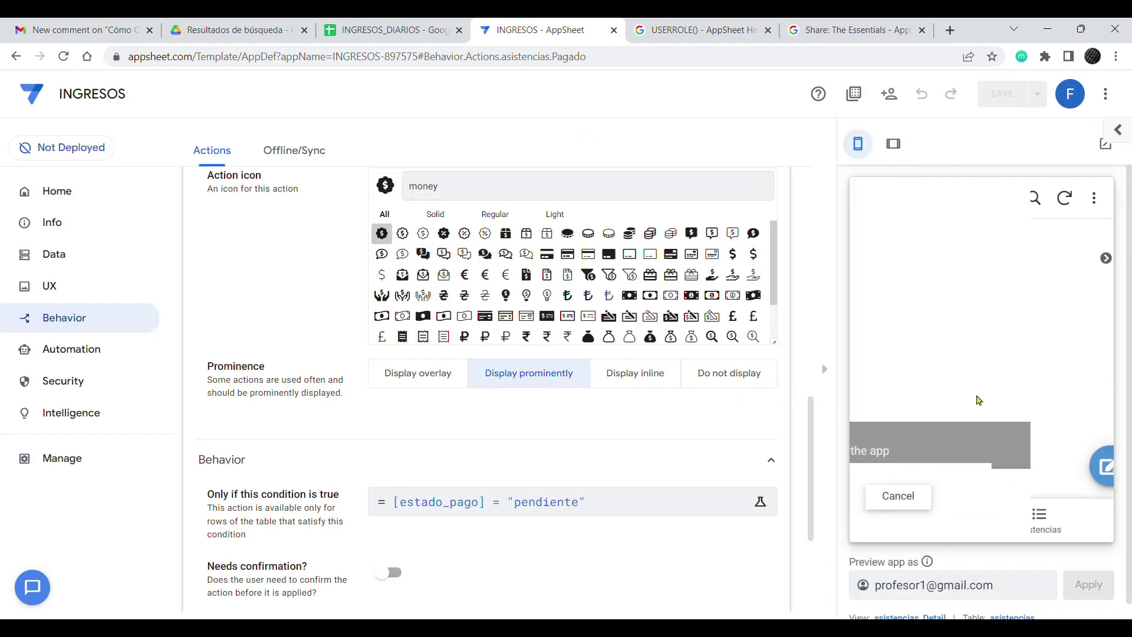
scroll(965, 379, down, 3)
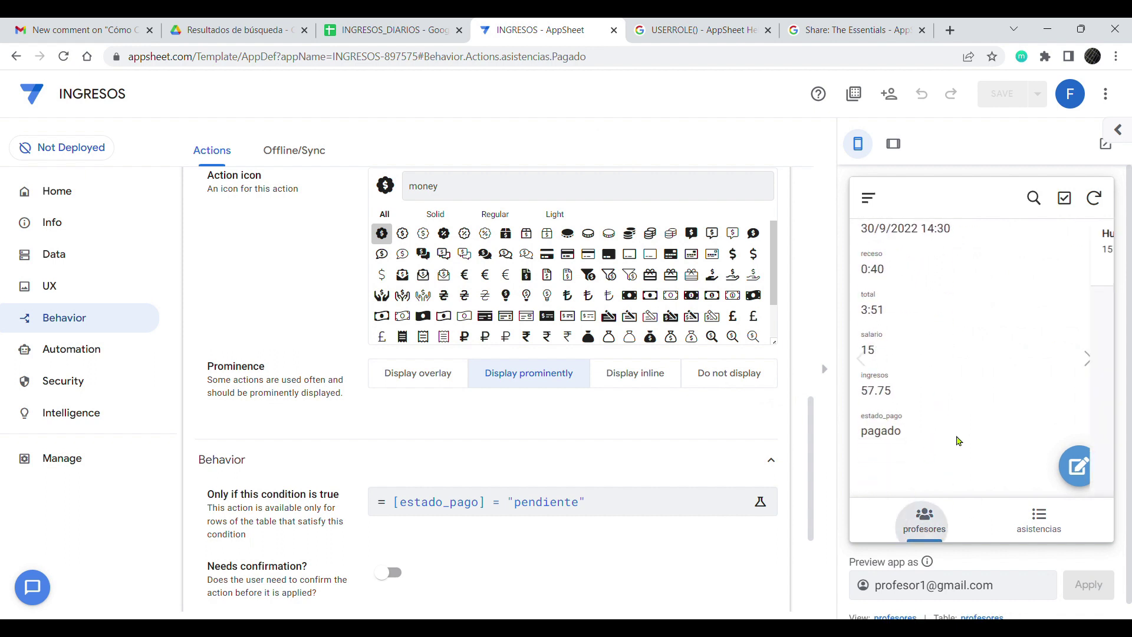
click(965, 270)
scroll(975, 396, down, 5)
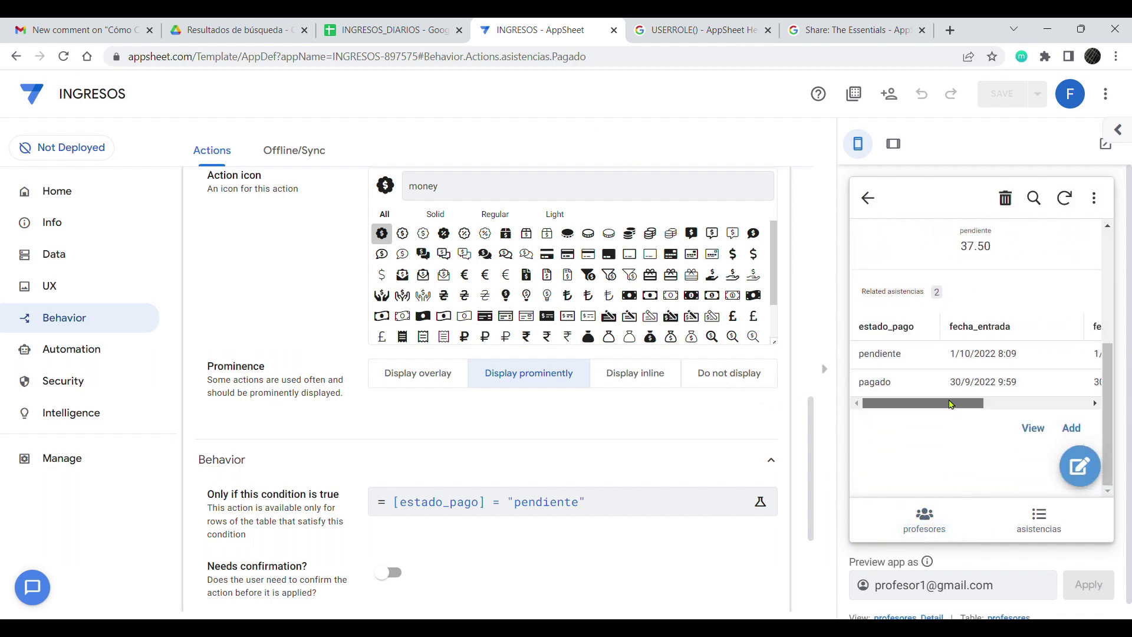
drag(950, 403, 1069, 404)
click(1013, 382)
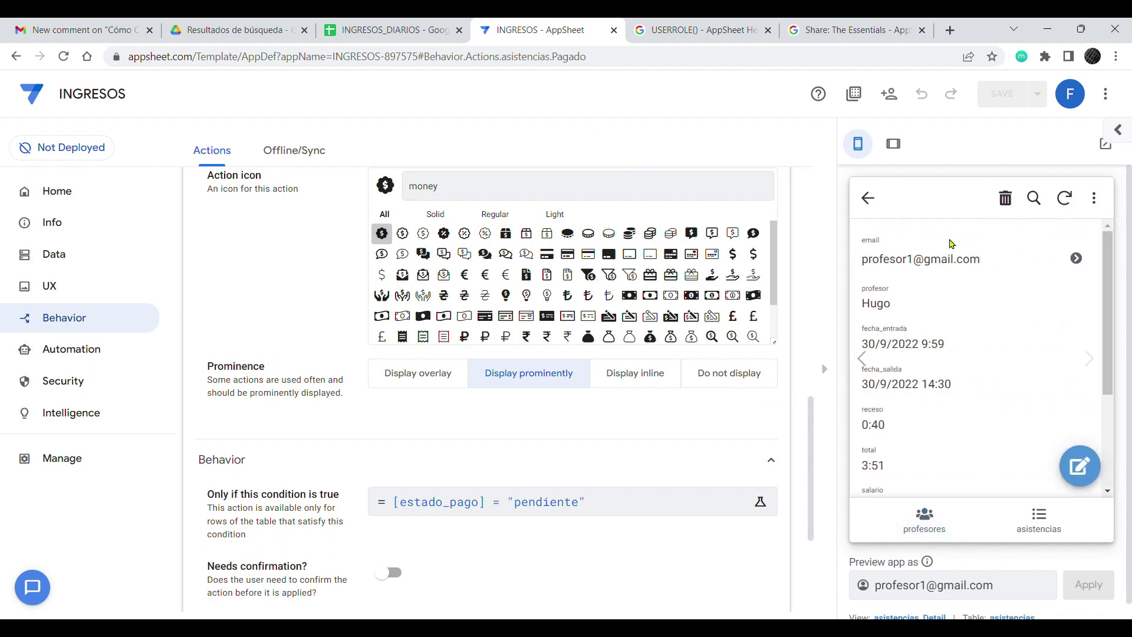
click(877, 212)
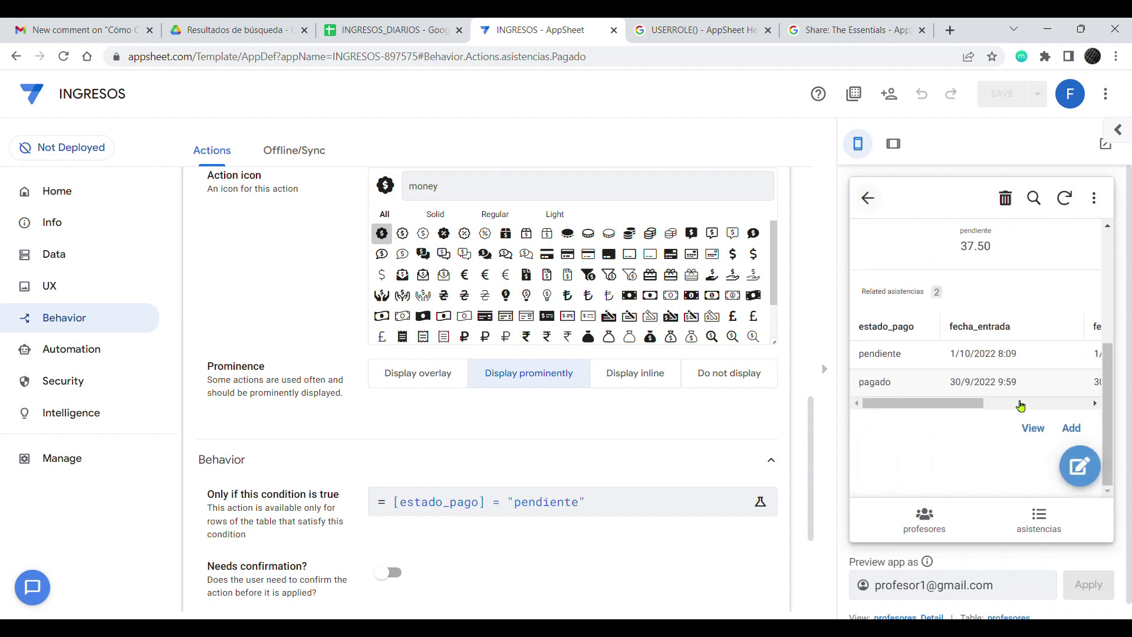
Step: Apply the Pagado action to Hugo's pending 1/10/2022 8:09 attendance
click(1017, 358)
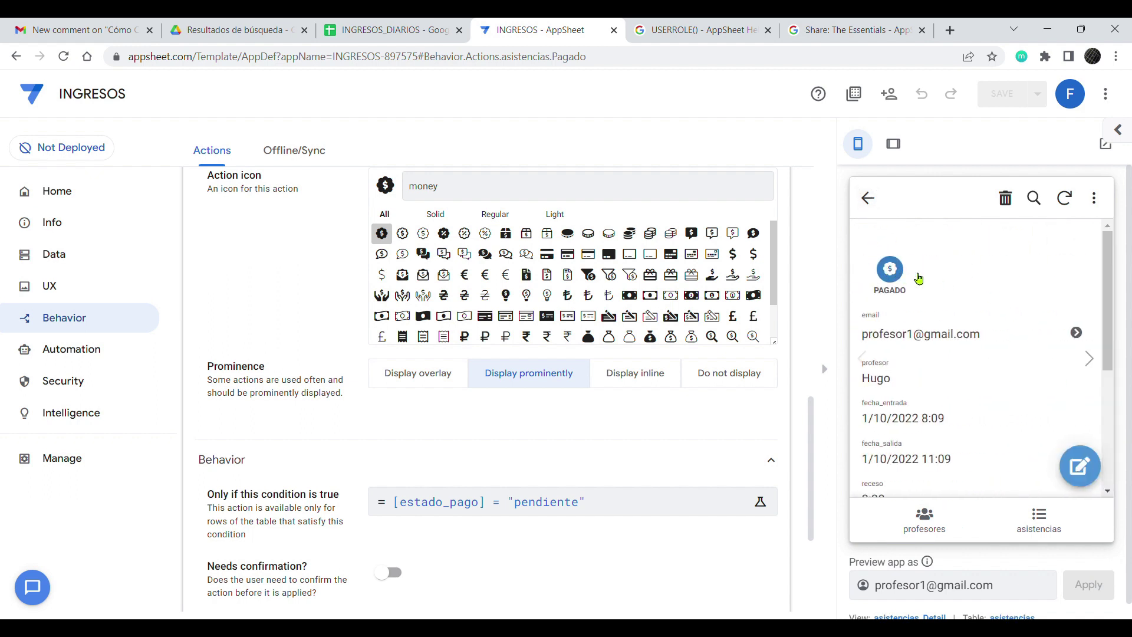
click(889, 272)
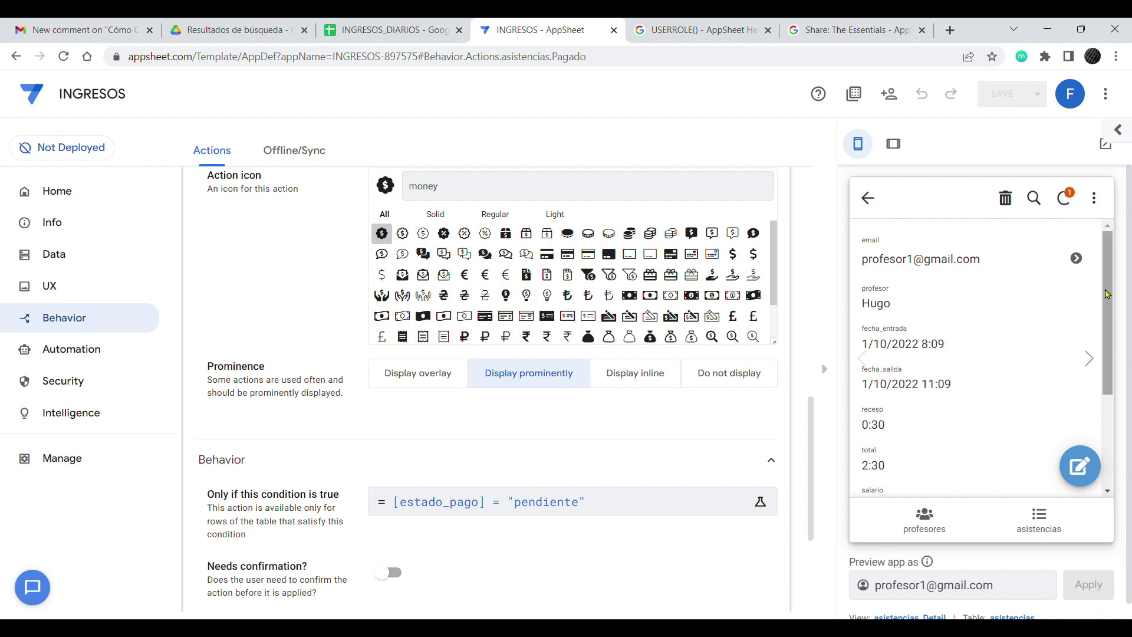
scroll(1088, 359, down, 3)
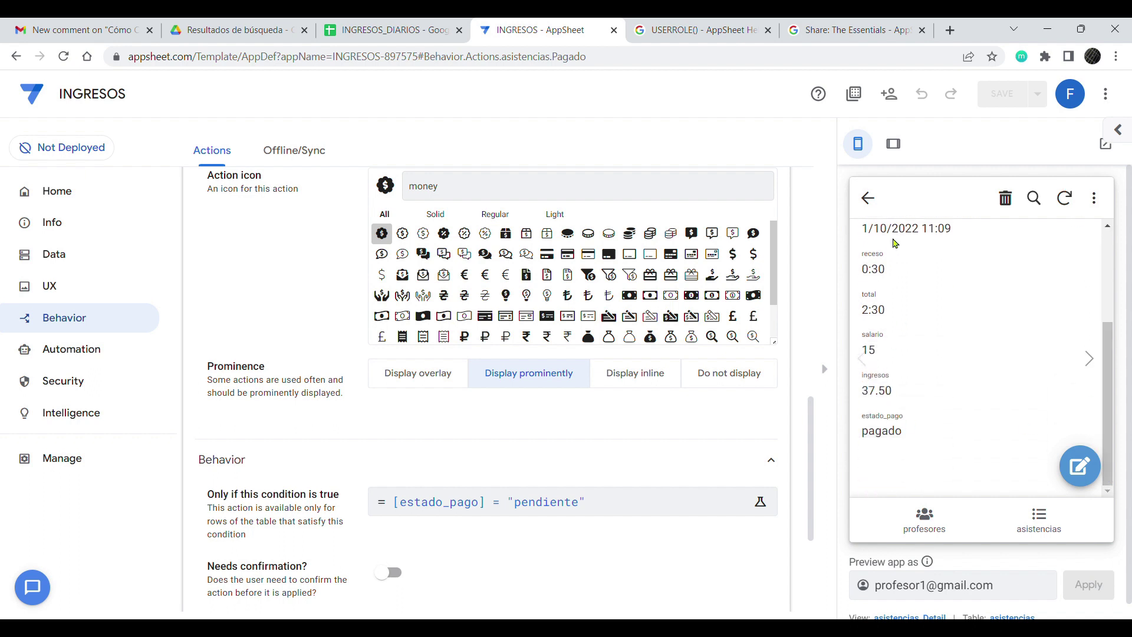
Step: Confirm Hugo's totals now show pagado 95.25 and pendiente 0.00
click(936, 526)
click(968, 267)
scroll(1041, 342, down, 2)
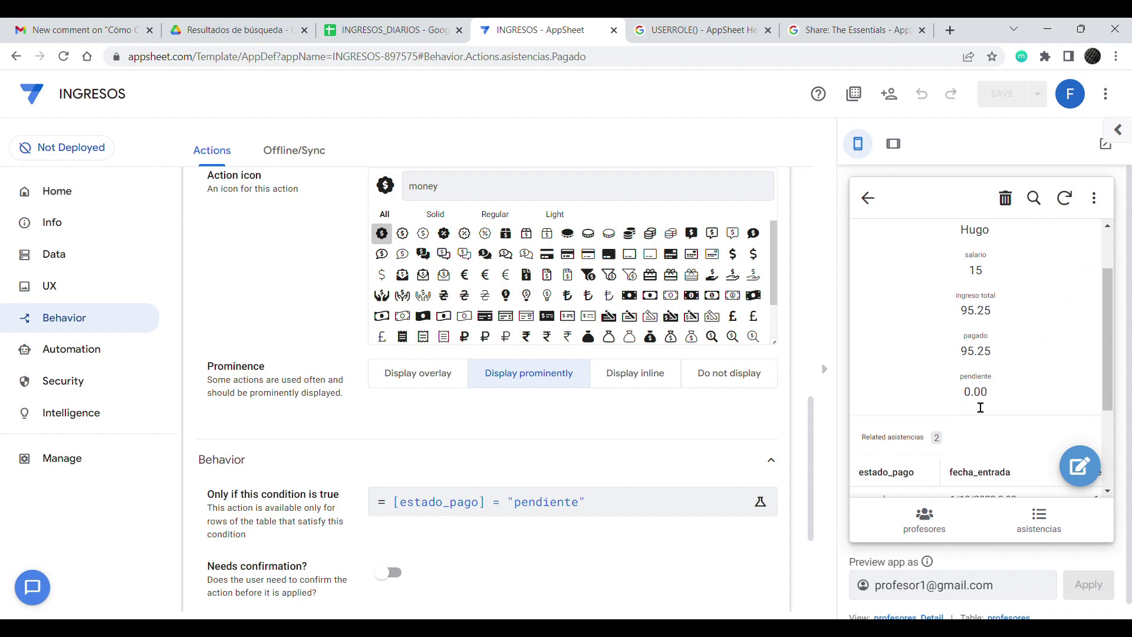
double_click(974, 407)
drag(962, 314, 998, 320)
drag(960, 352, 996, 357)
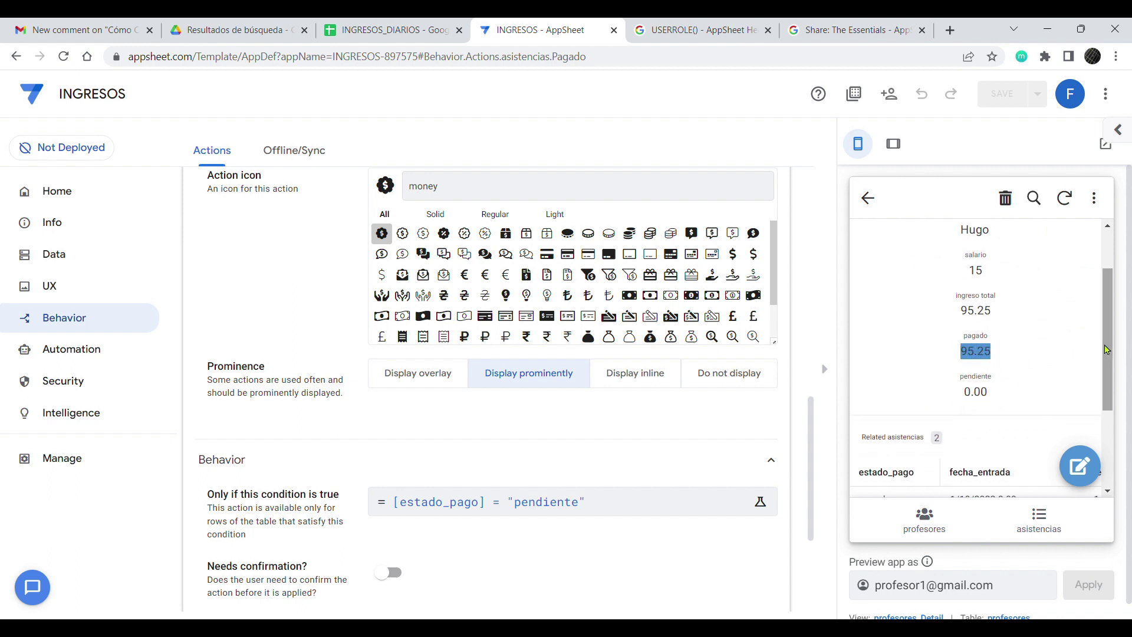
scroll(1089, 352, down, 2)
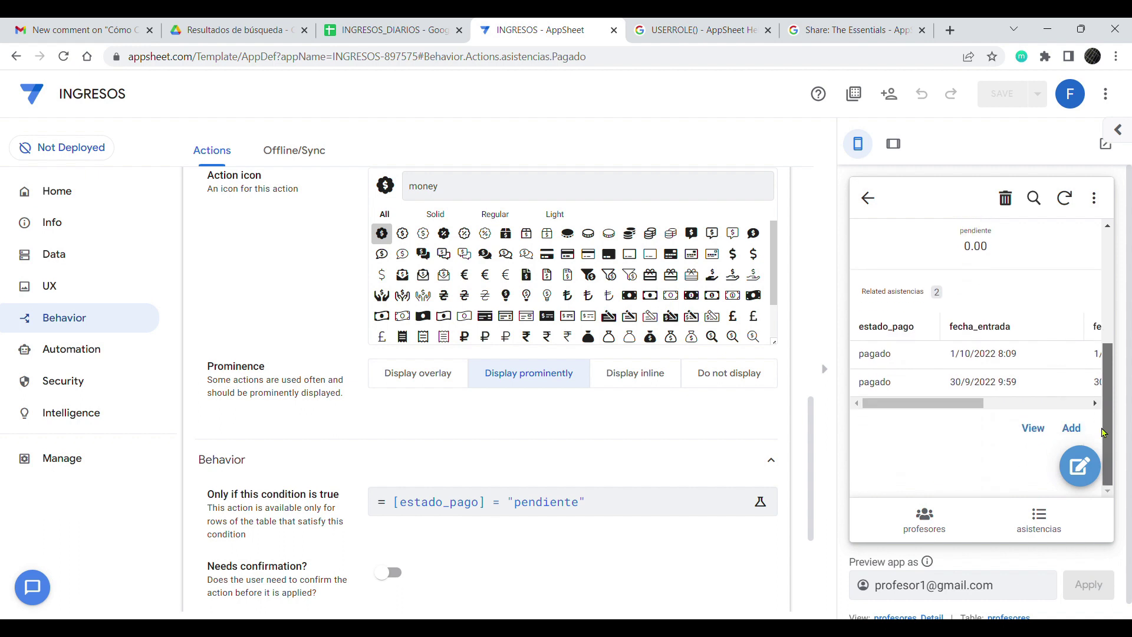
click(926, 519)
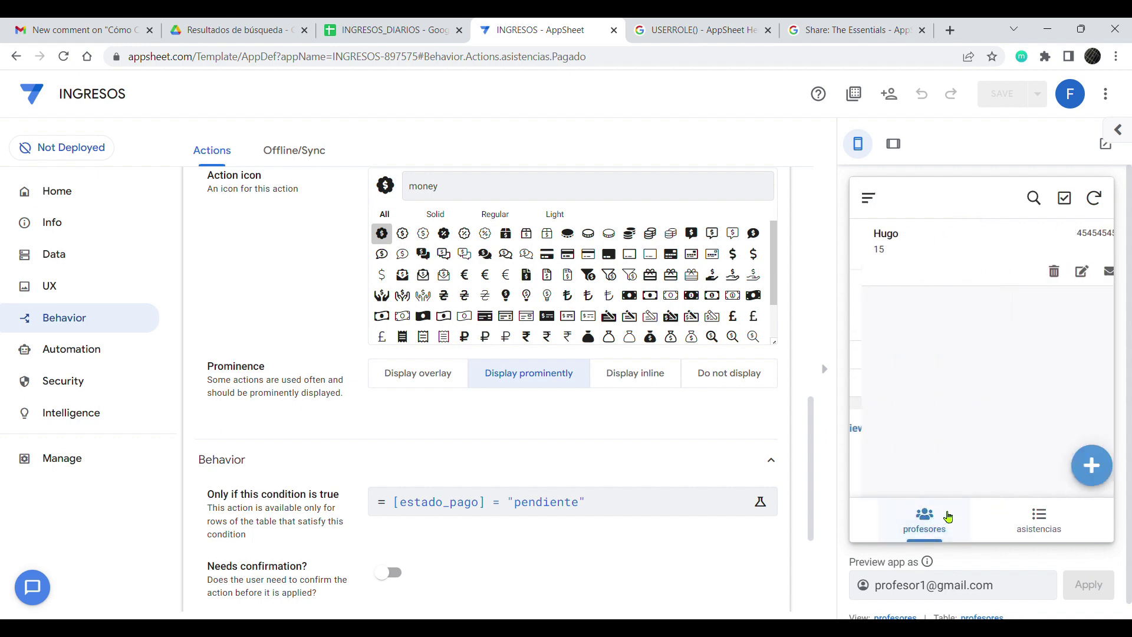
Step: Create a new format rule named pagado
click(53, 290)
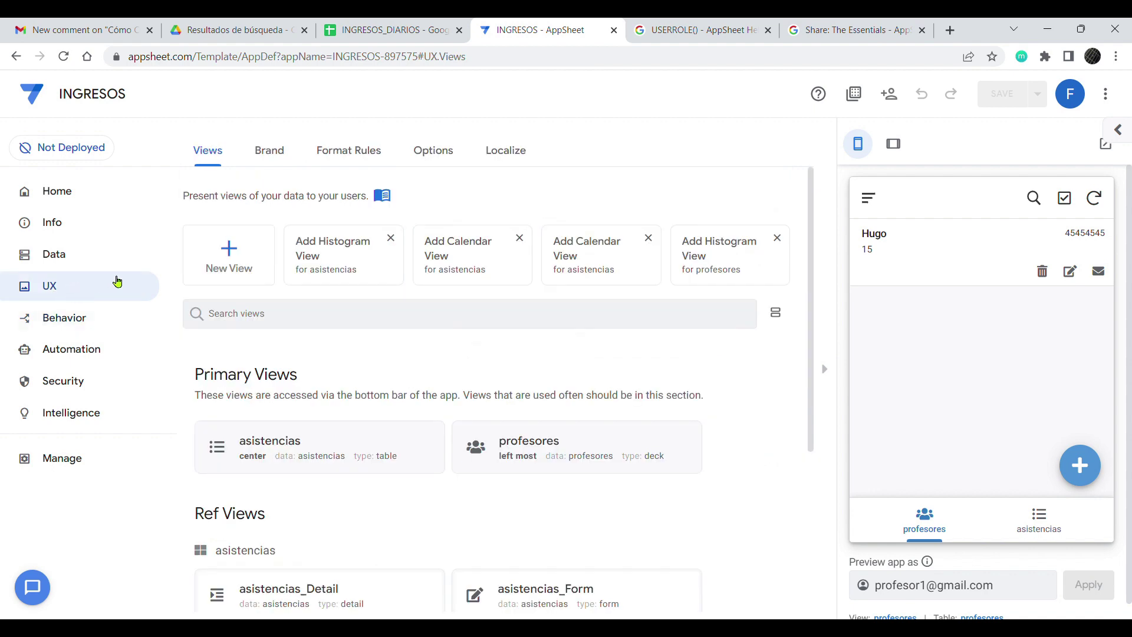
click(345, 152)
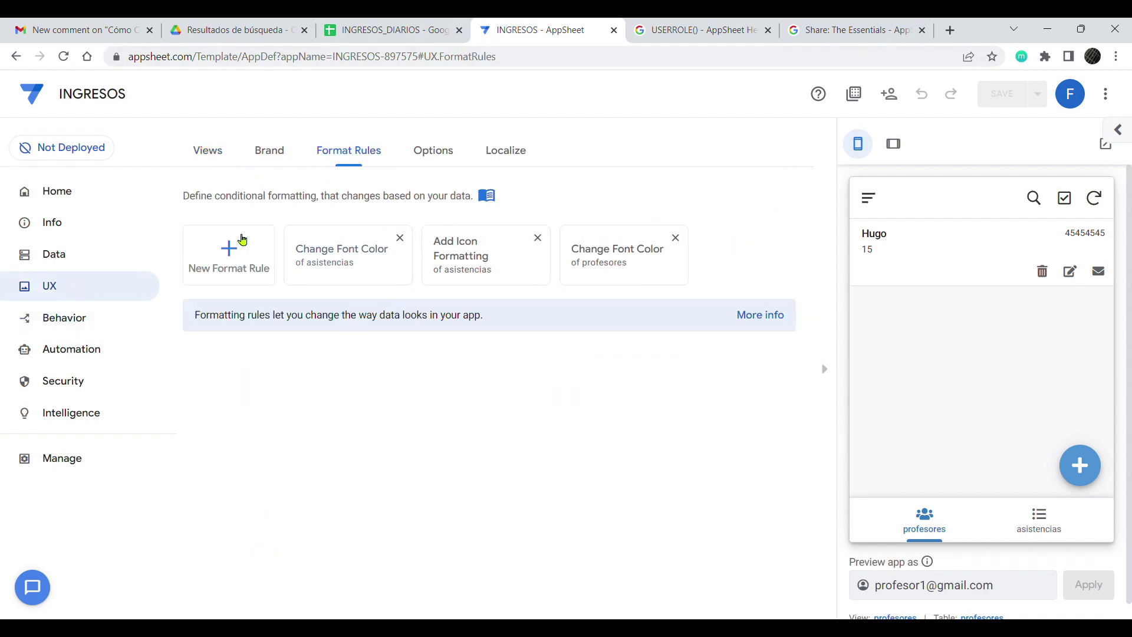
click(224, 247)
drag(542, 258, 213, 232)
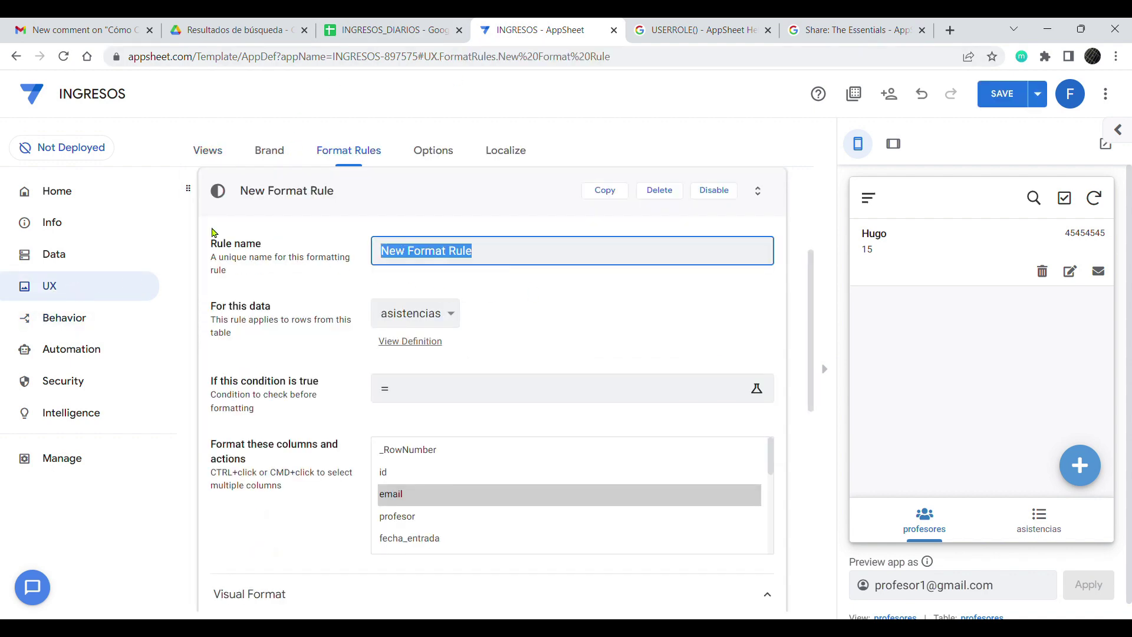
text(pagado)
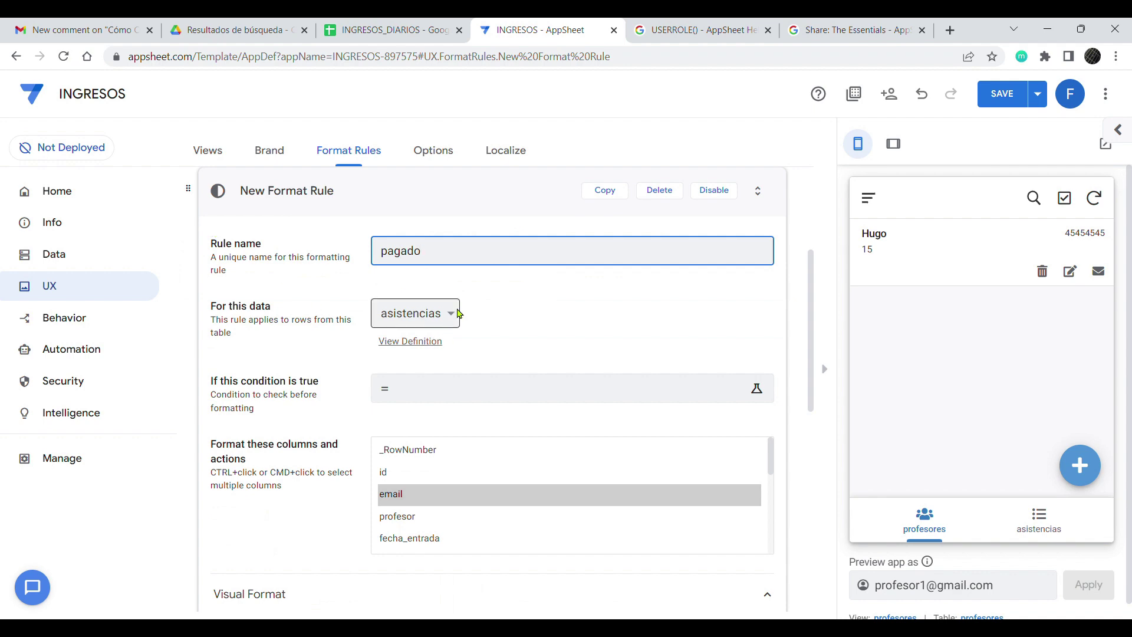
Step: Set the pagado rule's condition to [estado_pago]="pagado"
click(524, 387)
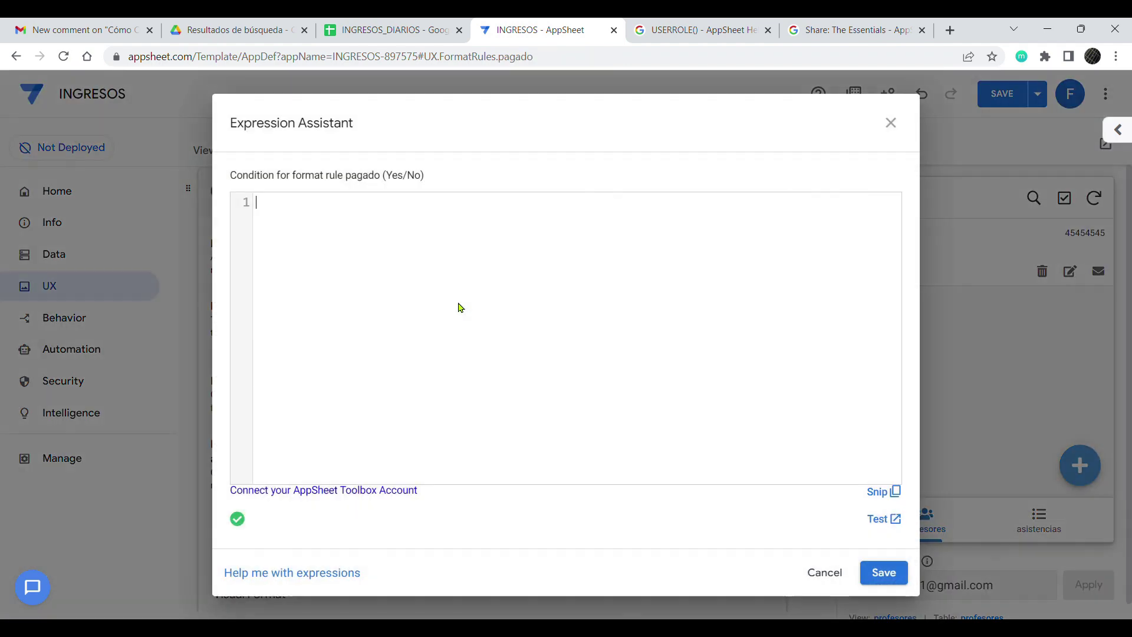
scroll(563, 471, down, 10)
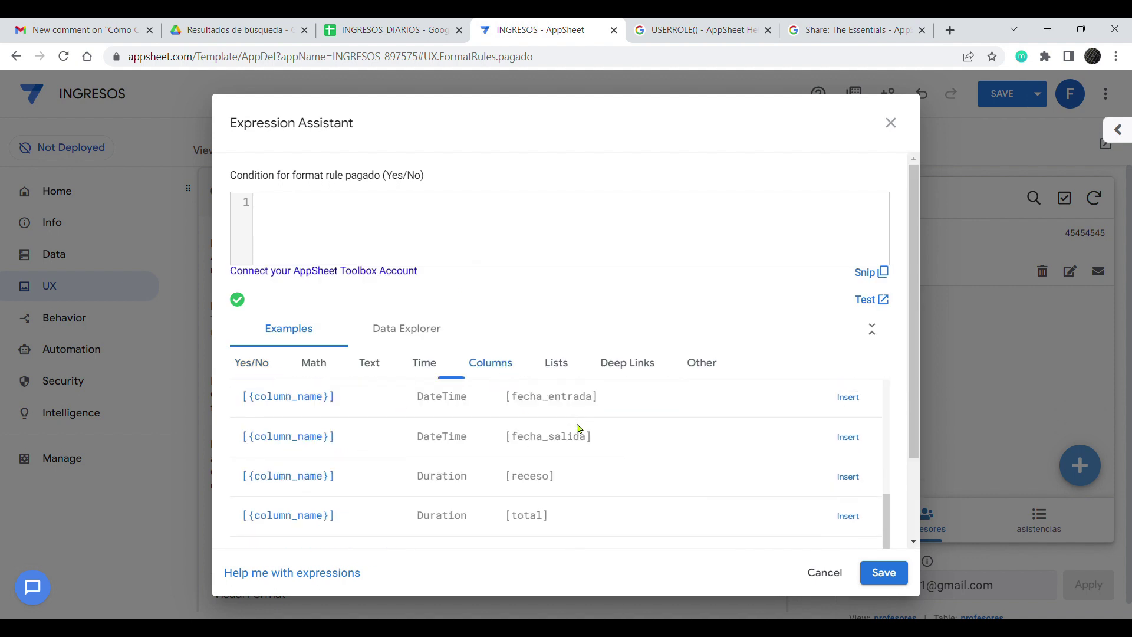
scroll(594, 487, down, 2)
click(855, 529)
scroll(833, 422, down, 5)
click(841, 528)
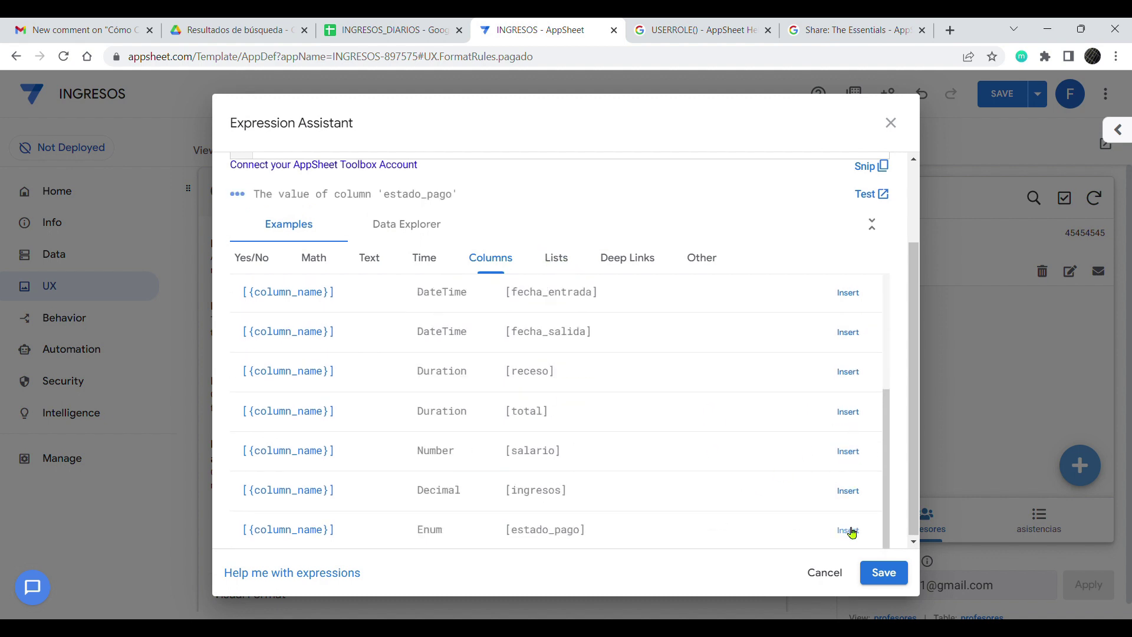
scroll(417, 254, up, 2)
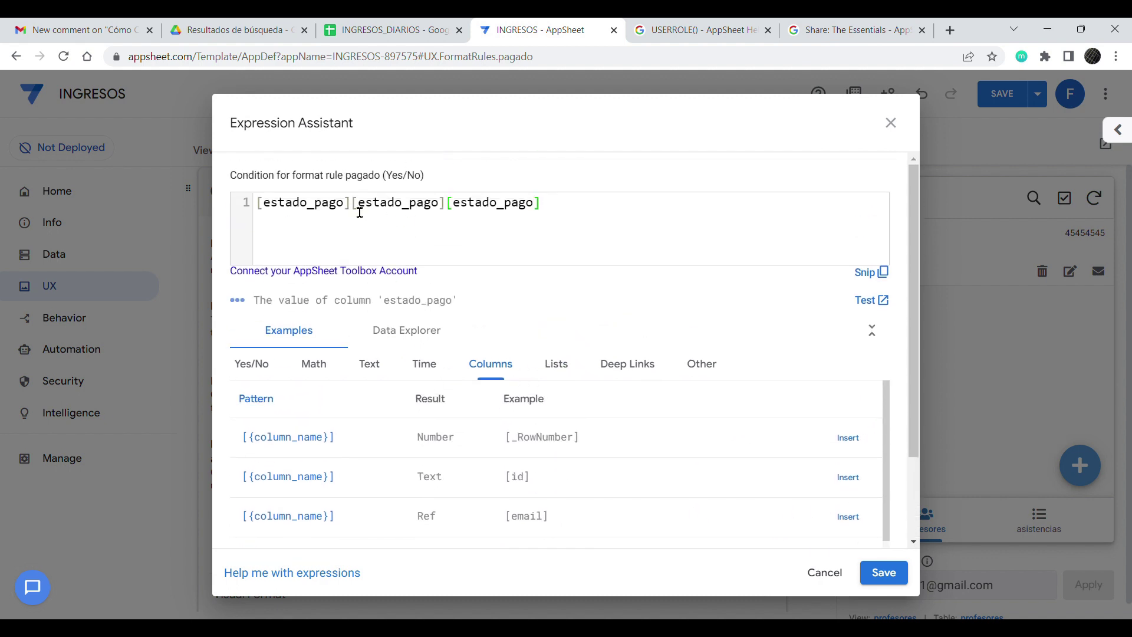
drag(352, 207, 589, 213)
text(="pagado)
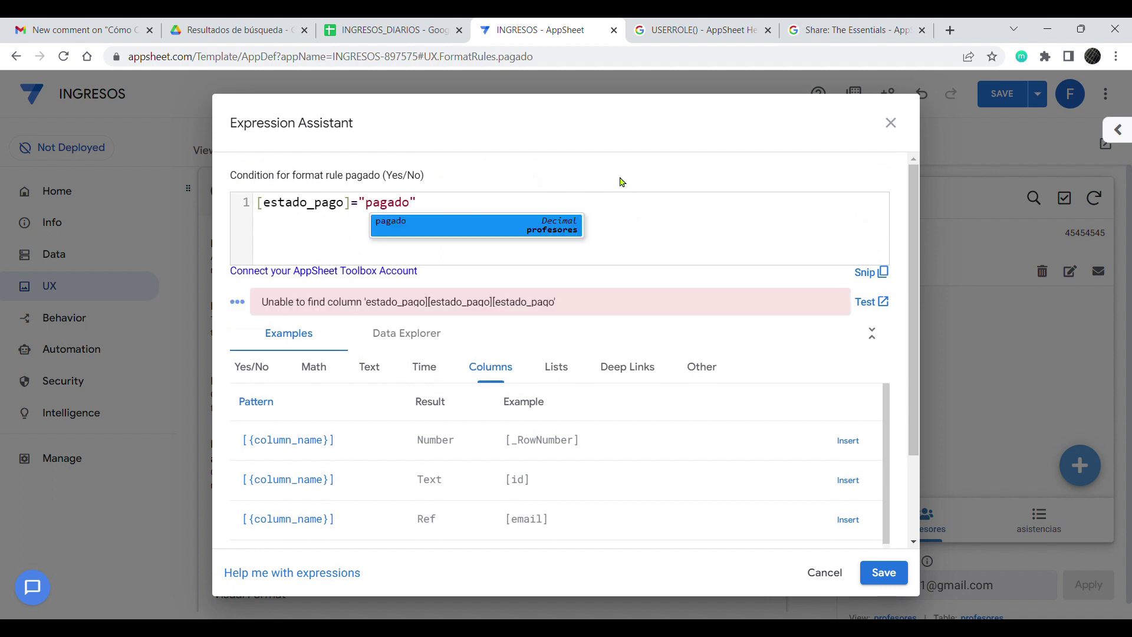
text(")
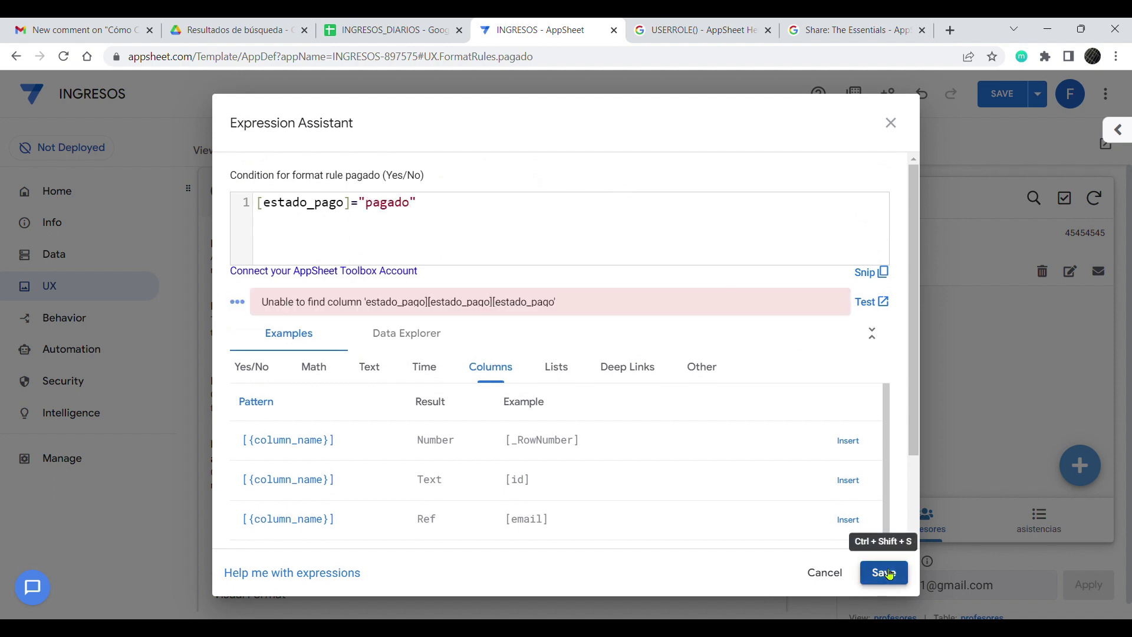
click(884, 573)
scroll(374, 498, down, 3)
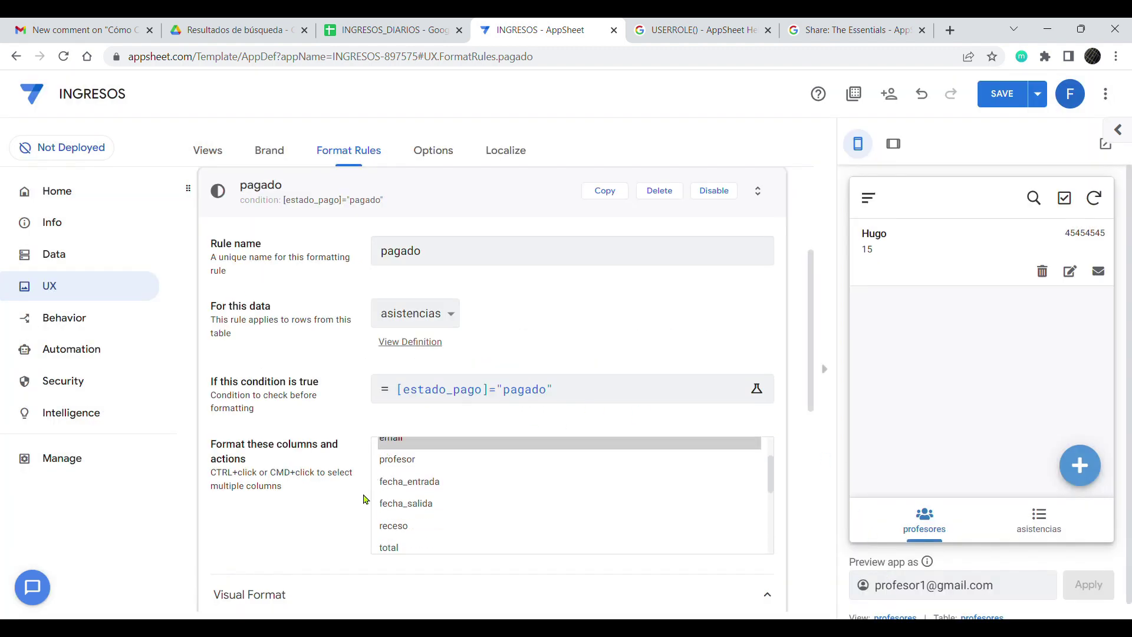
Step: Apply the pagado rule to estado_pago with the first money icon
scroll(400, 527, down, 3)
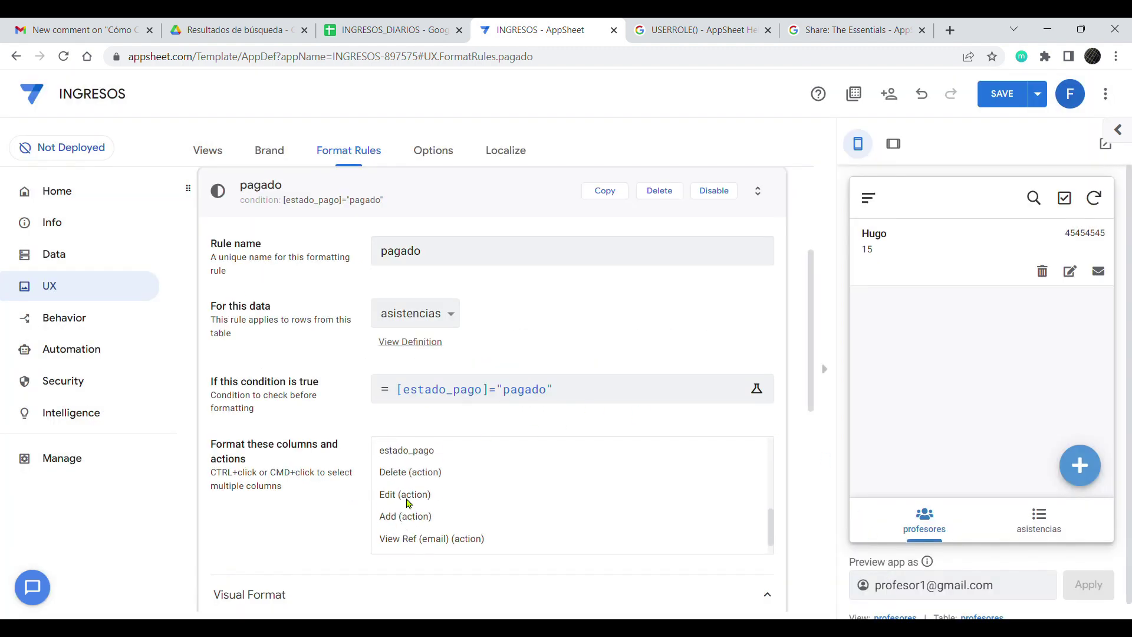
scroll(407, 498, up, 3)
click(410, 523)
scroll(329, 523, down, 3)
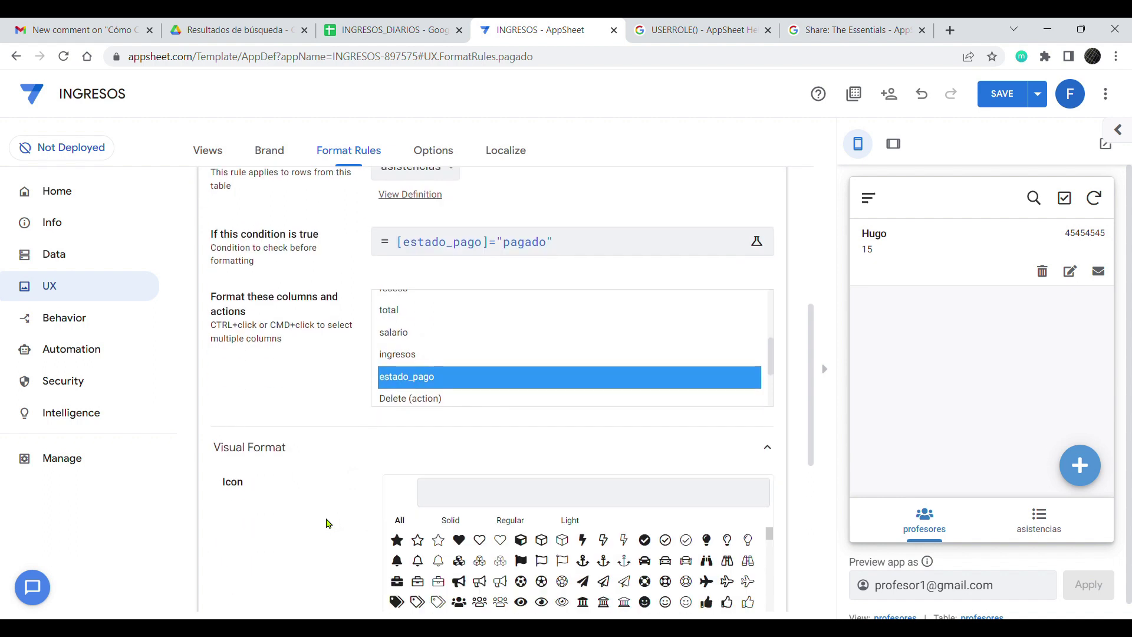
click(454, 501)
text(dinero)
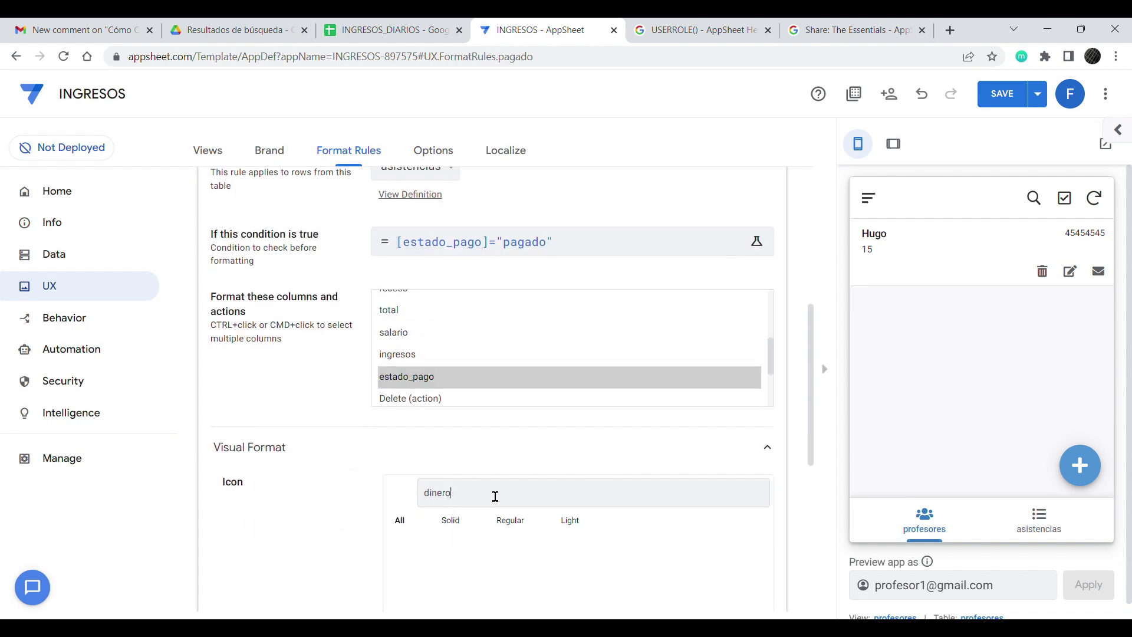
key(BackSpace)
key(BackSpace)
key(BackSpace)
key(BackSpace)
key(BackSpace)
text(mone)
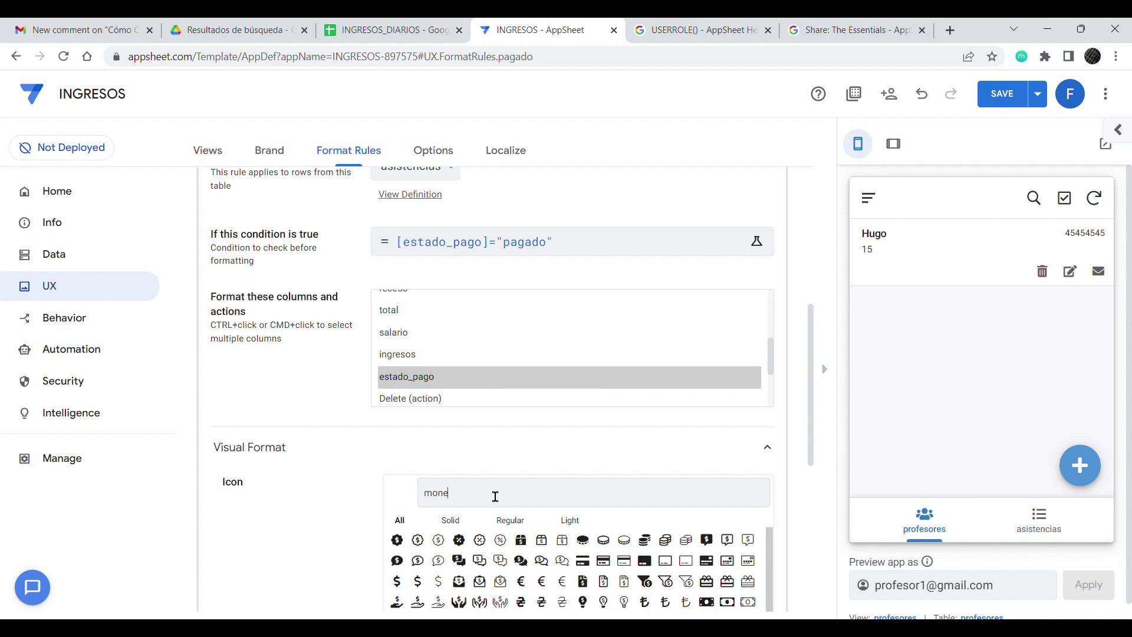
click(396, 539)
Step: Give the rule green highlight and text colours, text size 1.2 and bold
scroll(341, 485, down, 5)
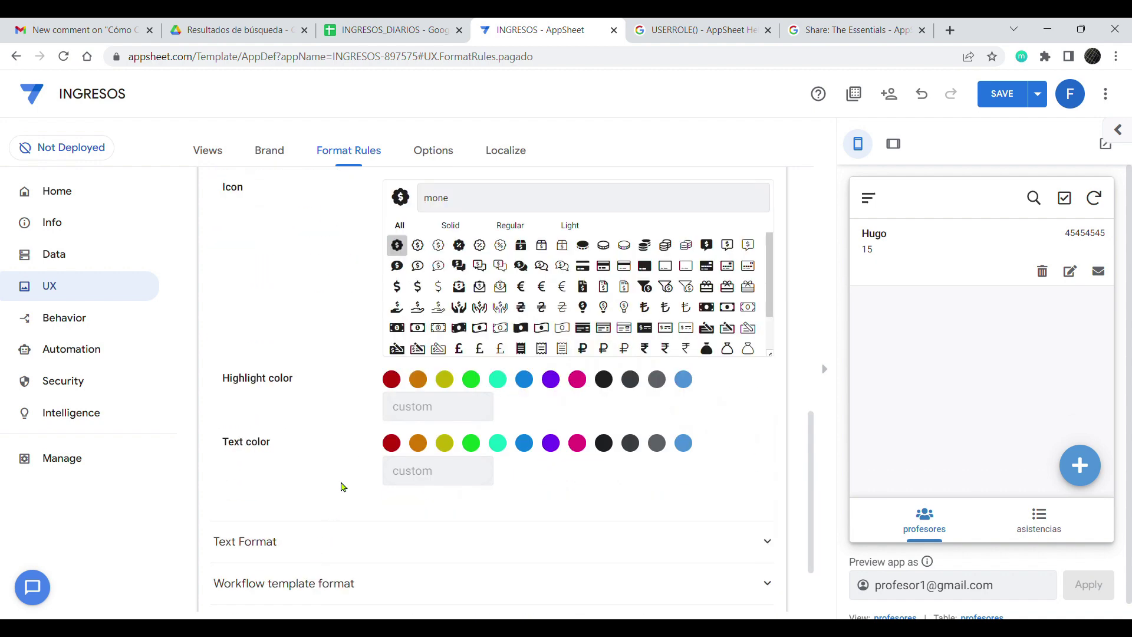
click(471, 379)
click(471, 443)
drag(266, 542, 273, 542)
scroll(283, 546, down, 5)
click(463, 288)
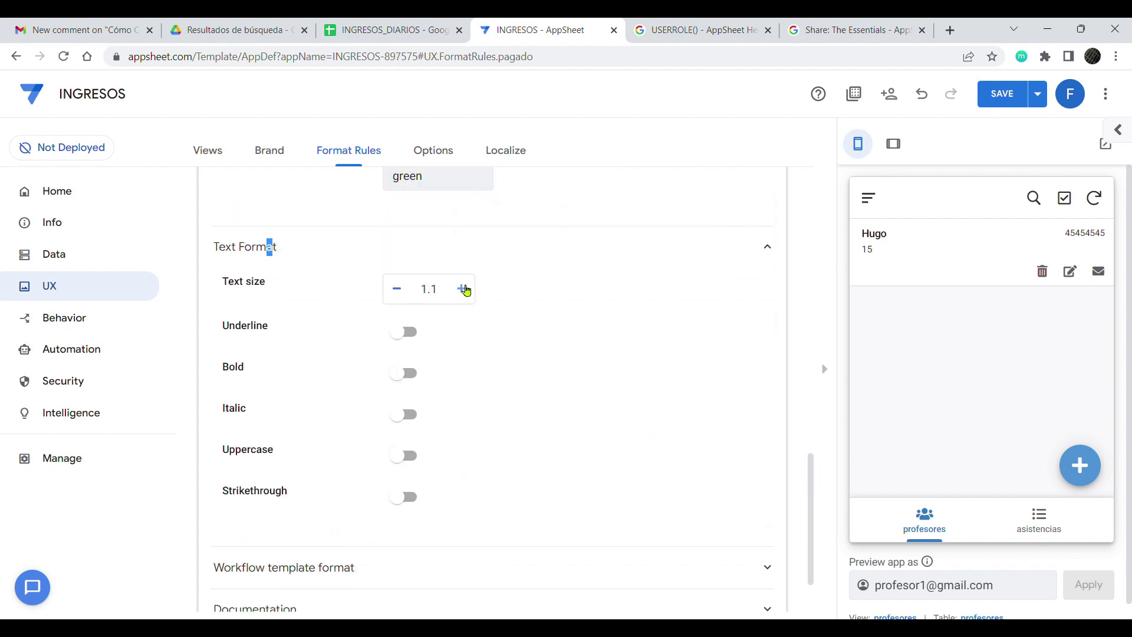
click(463, 288)
click(404, 372)
Step: Check the formatting on Hugo's preview record, then duplicate the pagado rule
click(977, 259)
scroll(967, 330, down, 5)
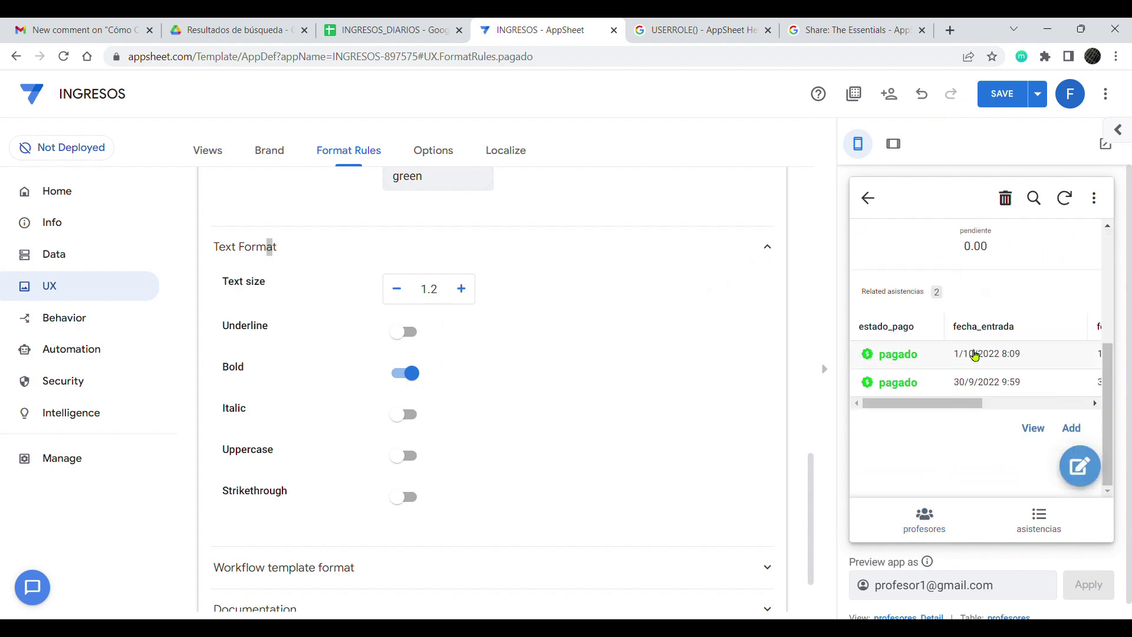
scroll(570, 330, up, 1)
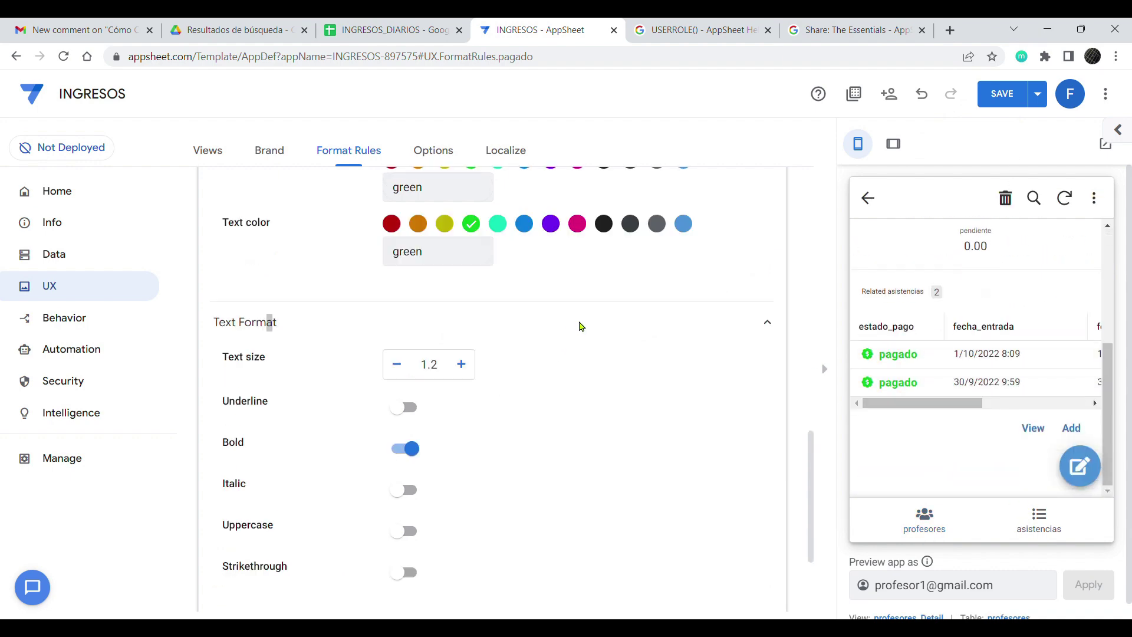
scroll(571, 330, up, 10)
click(611, 422)
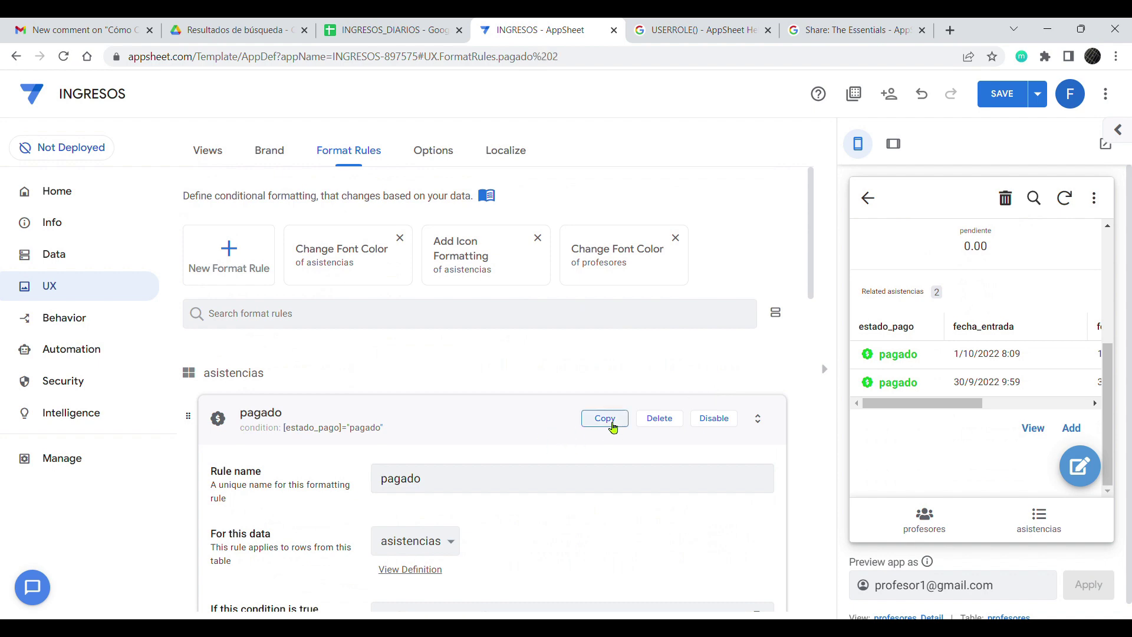
Step: Rename the copied rule pendiente and change its condition to [estado_pago]="pendiente"
drag(430, 251, 297, 243)
text(pendiente)
click(517, 389)
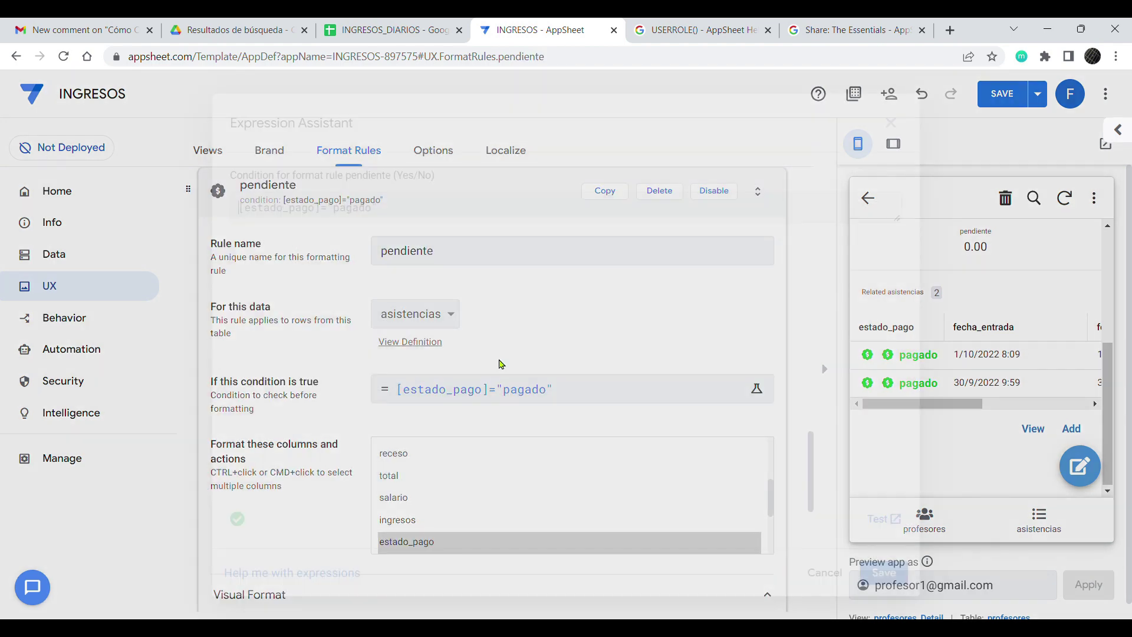
double_click(387, 218)
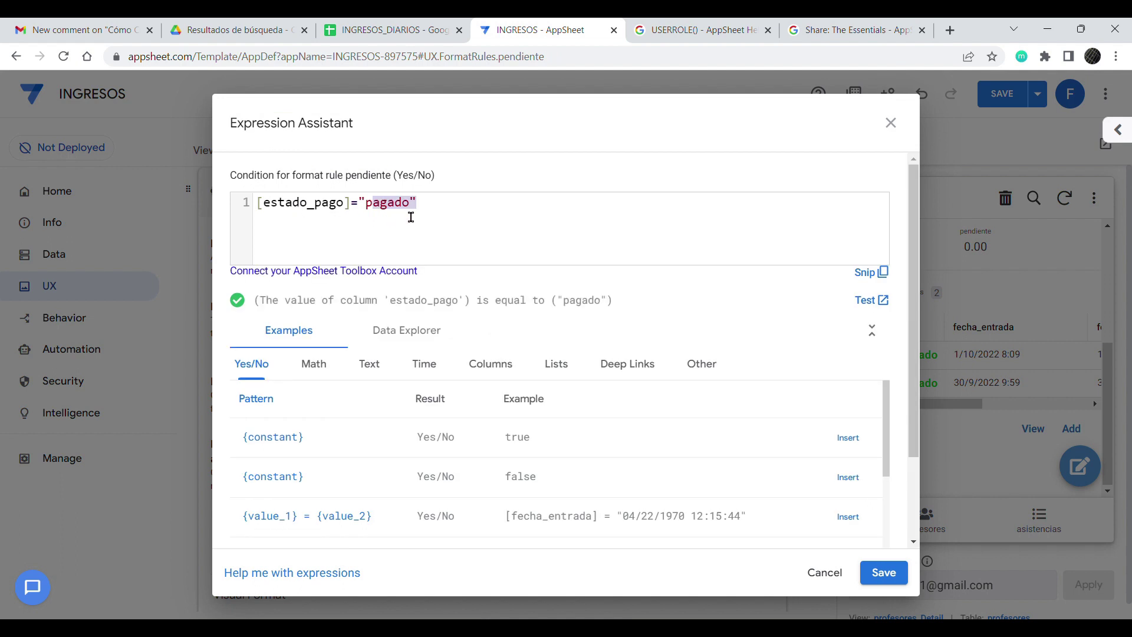
click(405, 209)
key(Delete)
key(BackSpace)
key(BackSpace)
key(BackSpace)
key(BackSpace)
text(endiente)
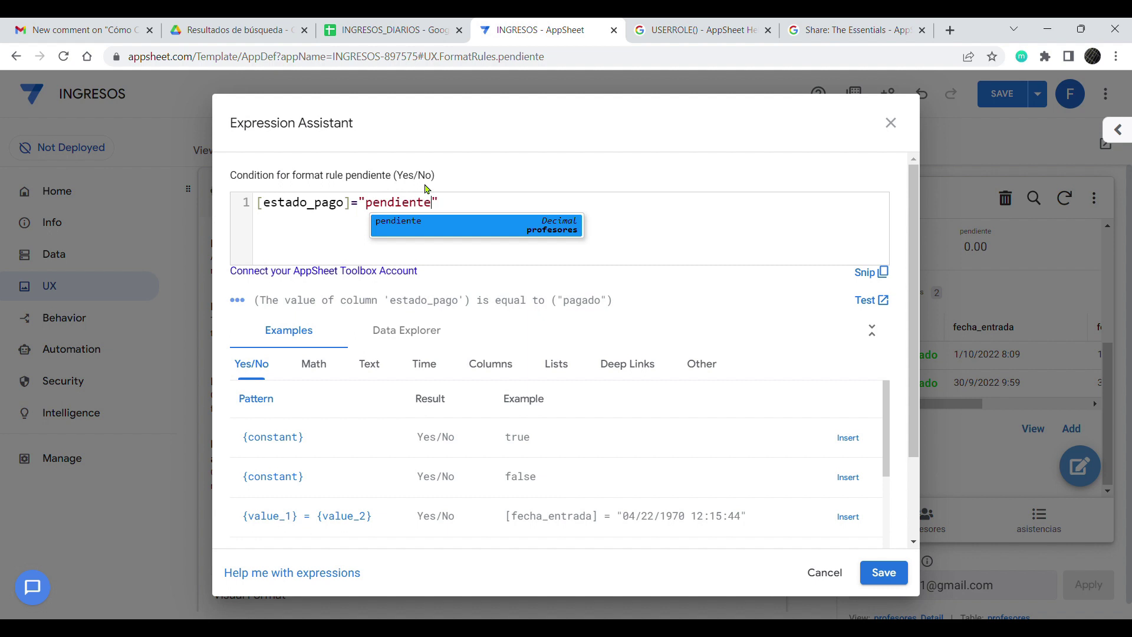
click(659, 220)
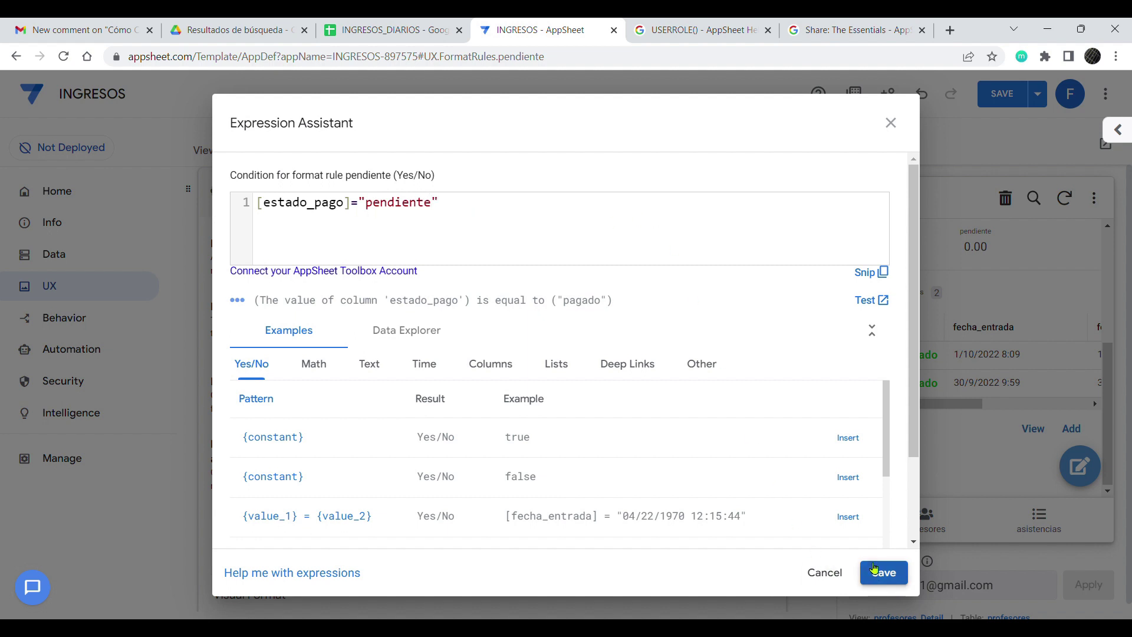
click(877, 573)
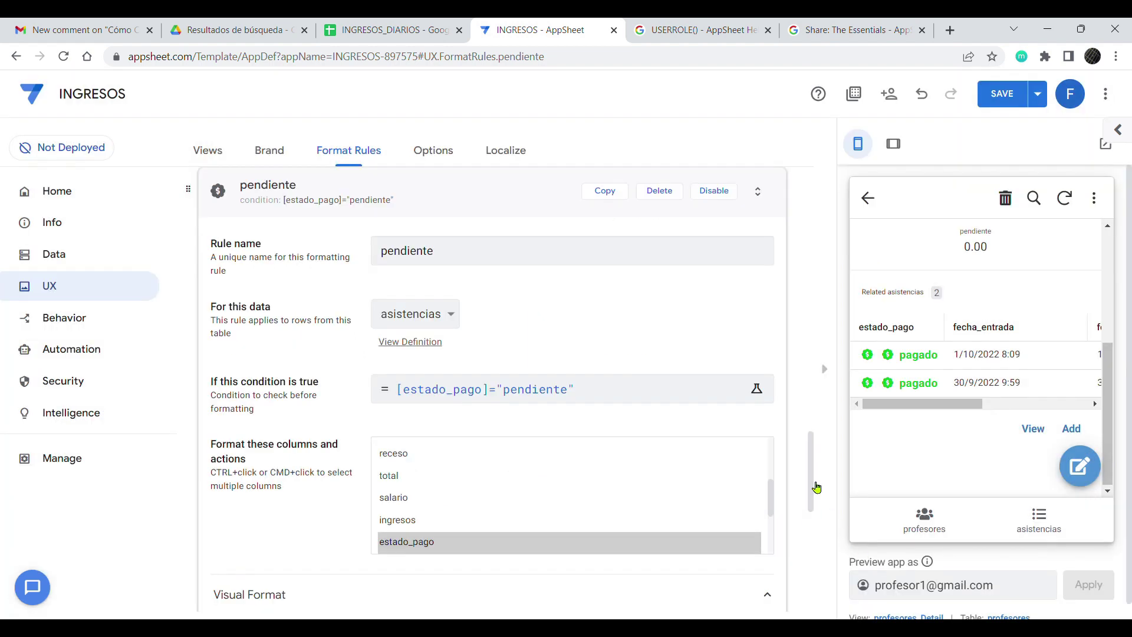
Step: Give the pendiente rule a sad-face icon with orange highlight and text colours
scroll(328, 522, down, 4)
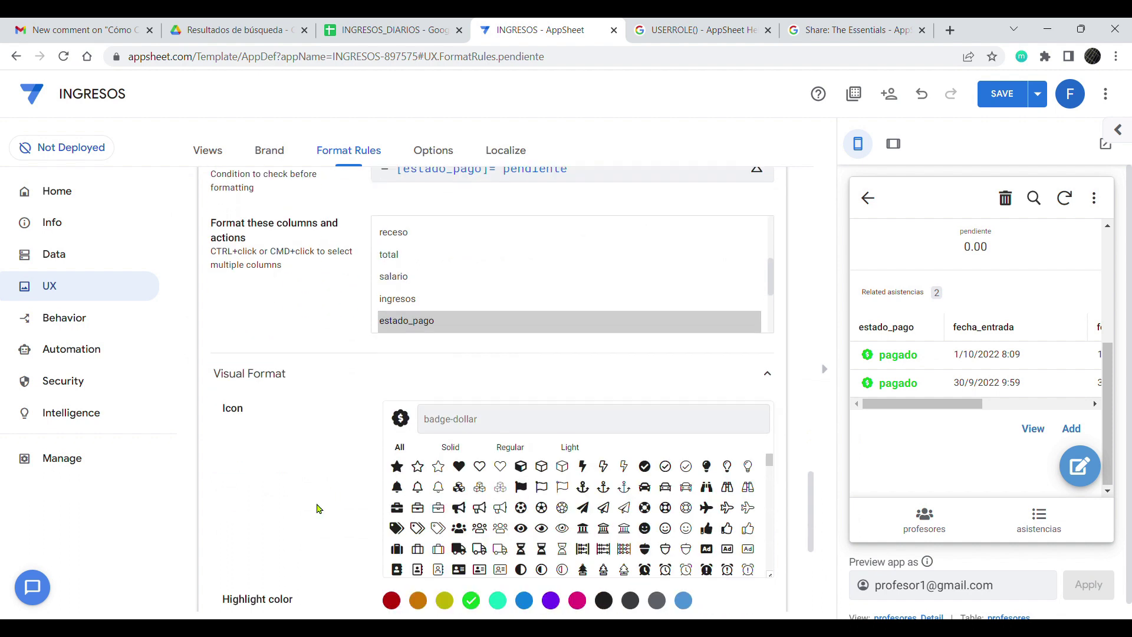
text(sad)
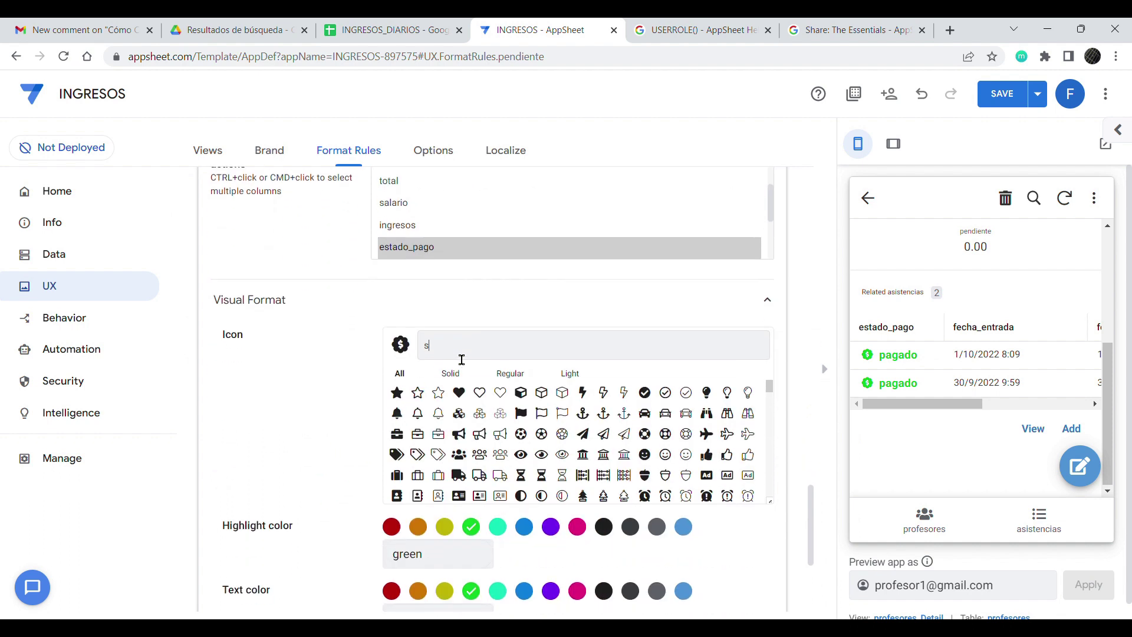
click(397, 392)
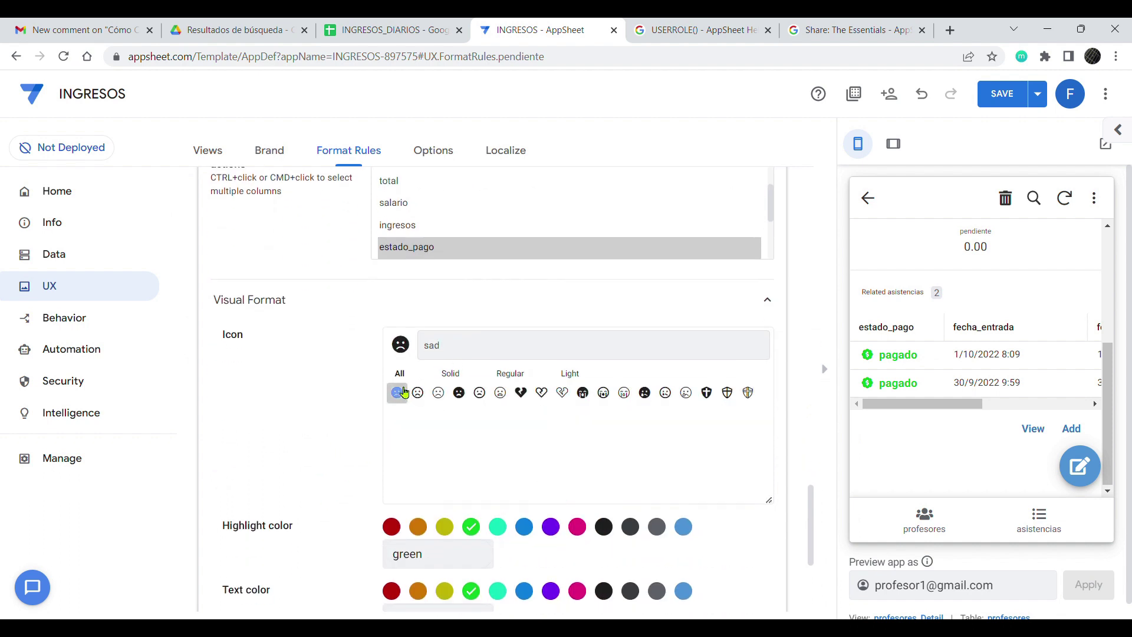
scroll(348, 396, down, 3)
click(418, 379)
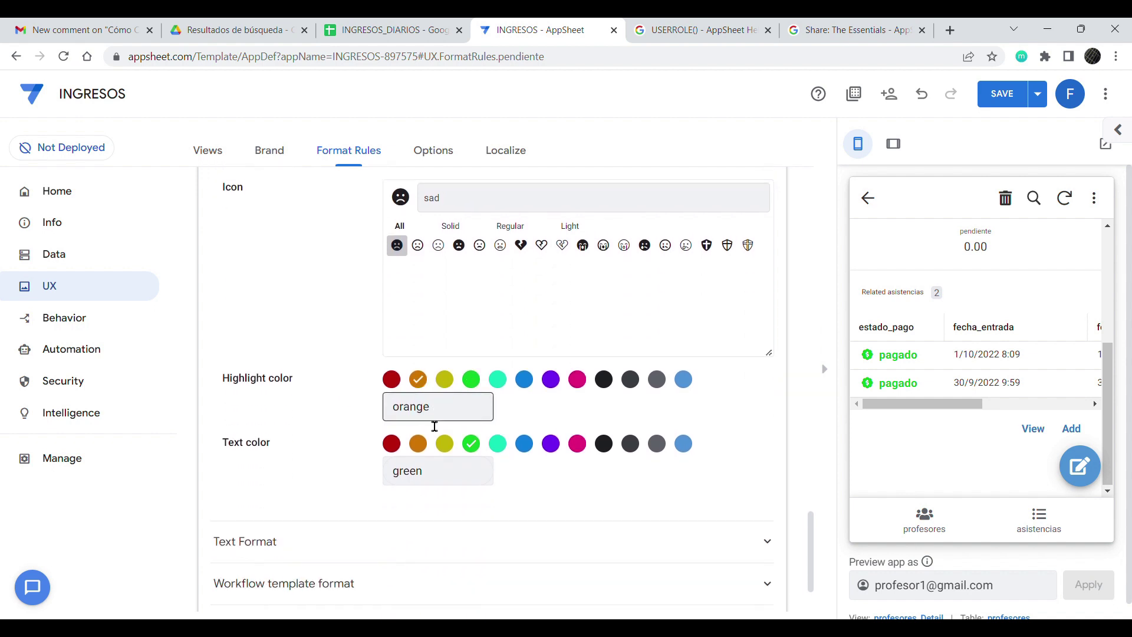
click(418, 443)
click(1077, 429)
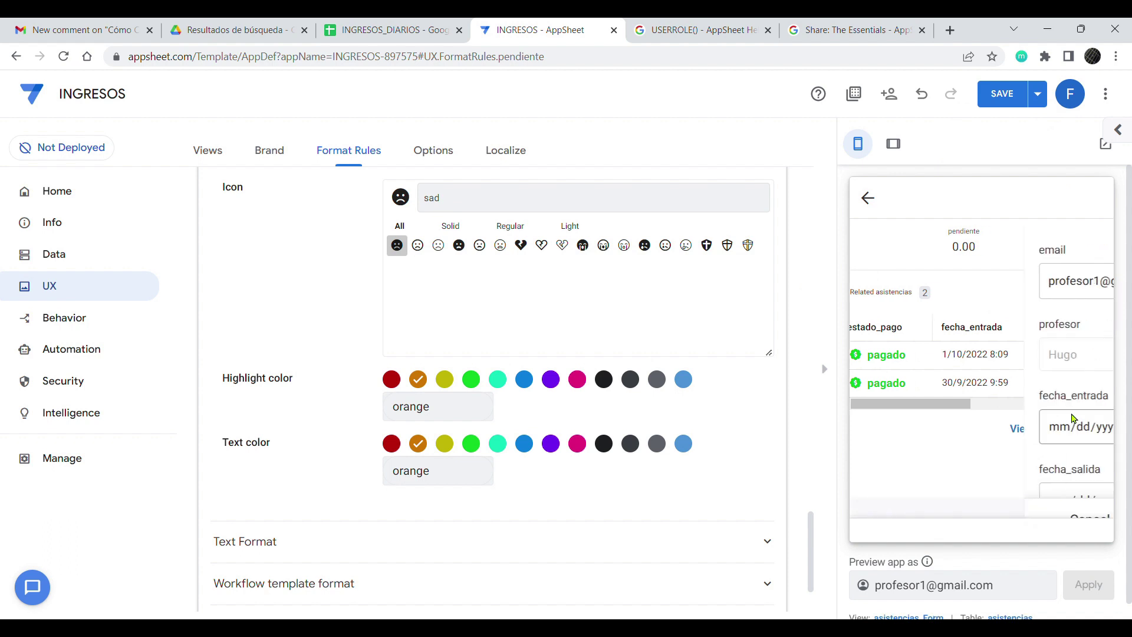
Step: Set fecha_entrada to 7:30 and fill fecha_salida with a date and 12:30 time
scroll(1032, 304, down, 3)
scroll(1028, 299, up, 5)
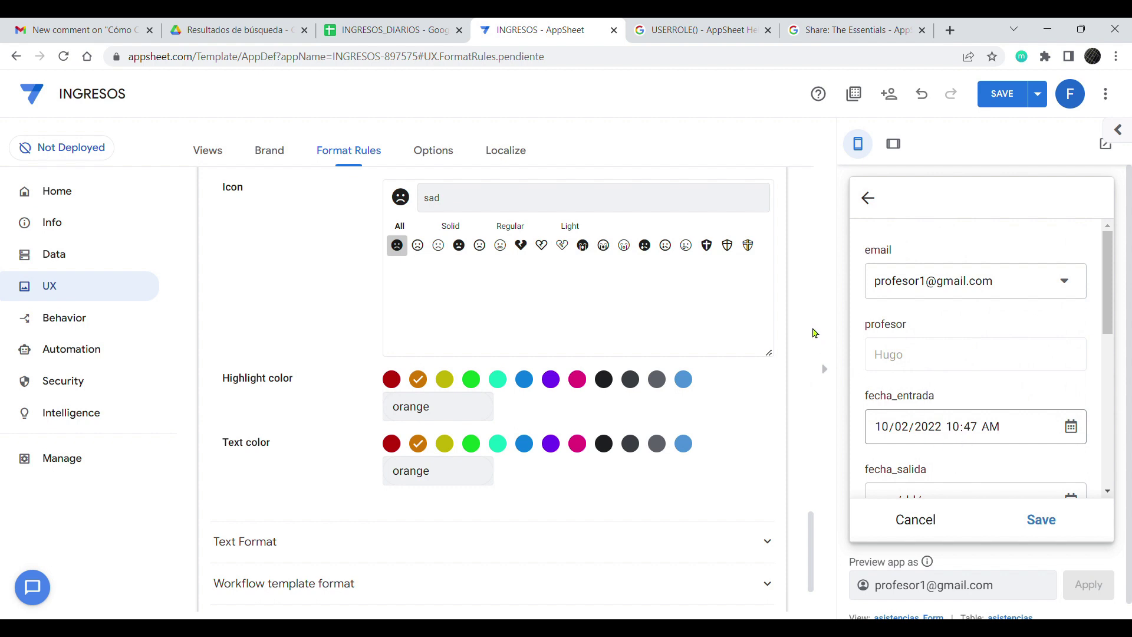
click(953, 431)
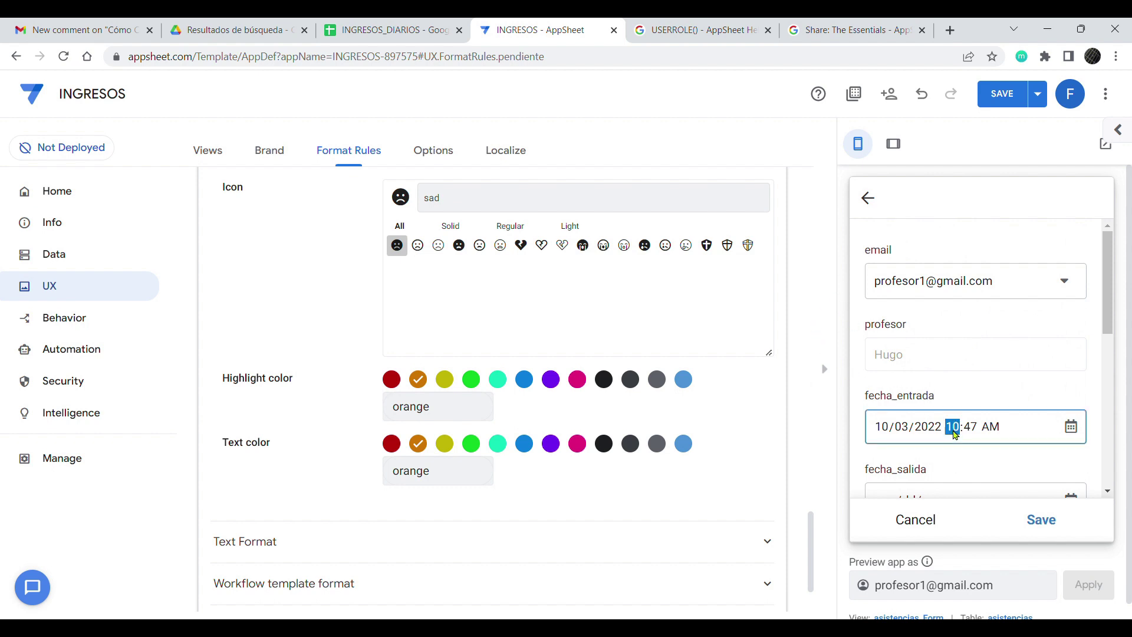
text(7:30)
scroll(992, 461, down, 3)
click(1072, 357)
click(842, 543)
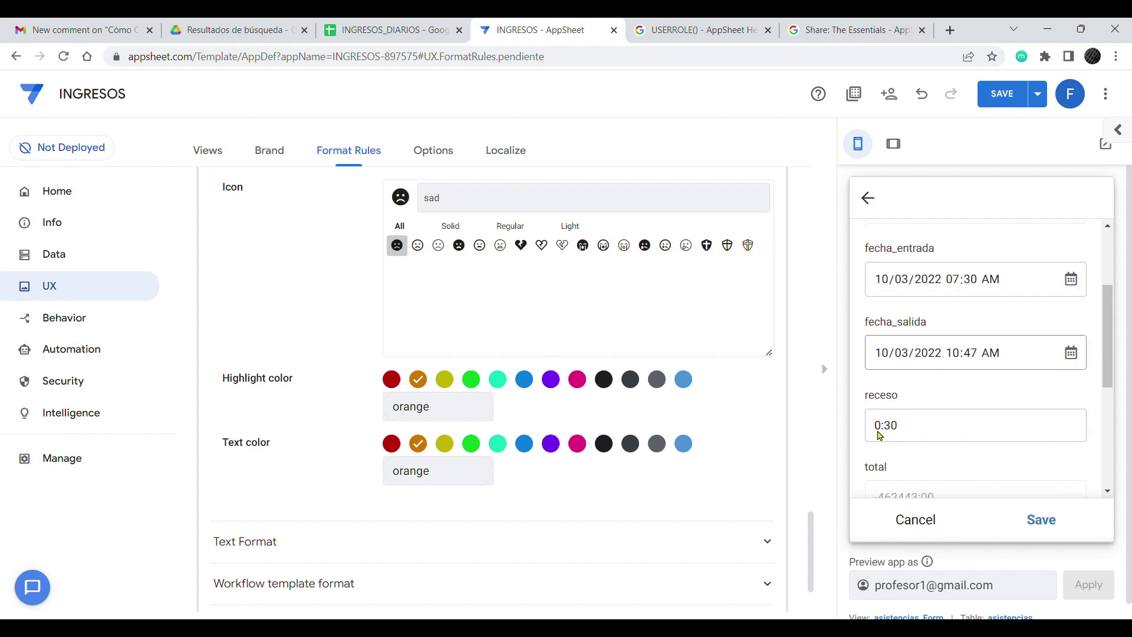
click(955, 364)
text(12:30)
Step: Change the receso break time to 0:45
click(934, 436)
drag(891, 432, 922, 432)
key(BackSpace)
key(BackSpace)
text(45)
click(991, 471)
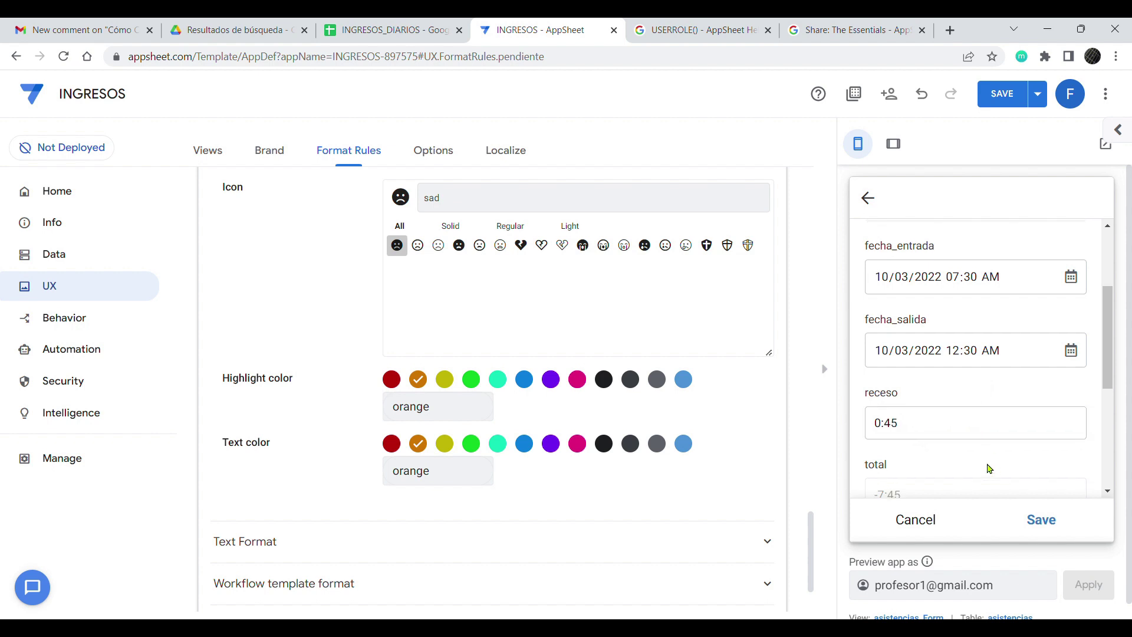
Step: Correct the fecha_salida hour to 11:30 and save the pendiente attendance record
scroll(939, 352, down, 4)
scroll(937, 323, up, 1)
scroll(937, 323, up, 1)
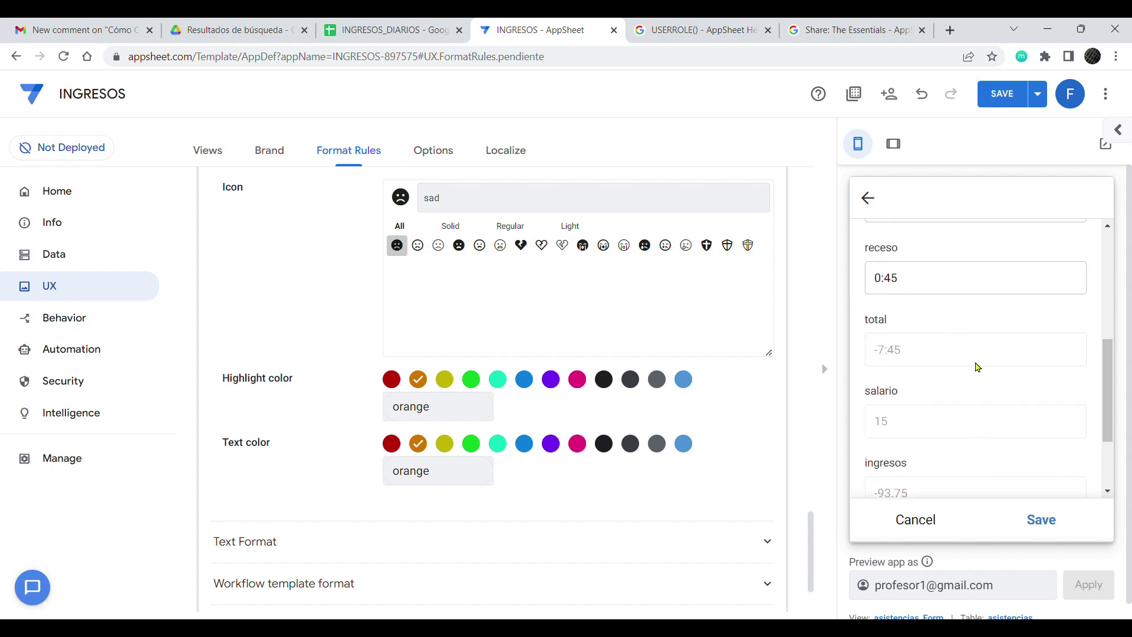
scroll(967, 386, up, 5)
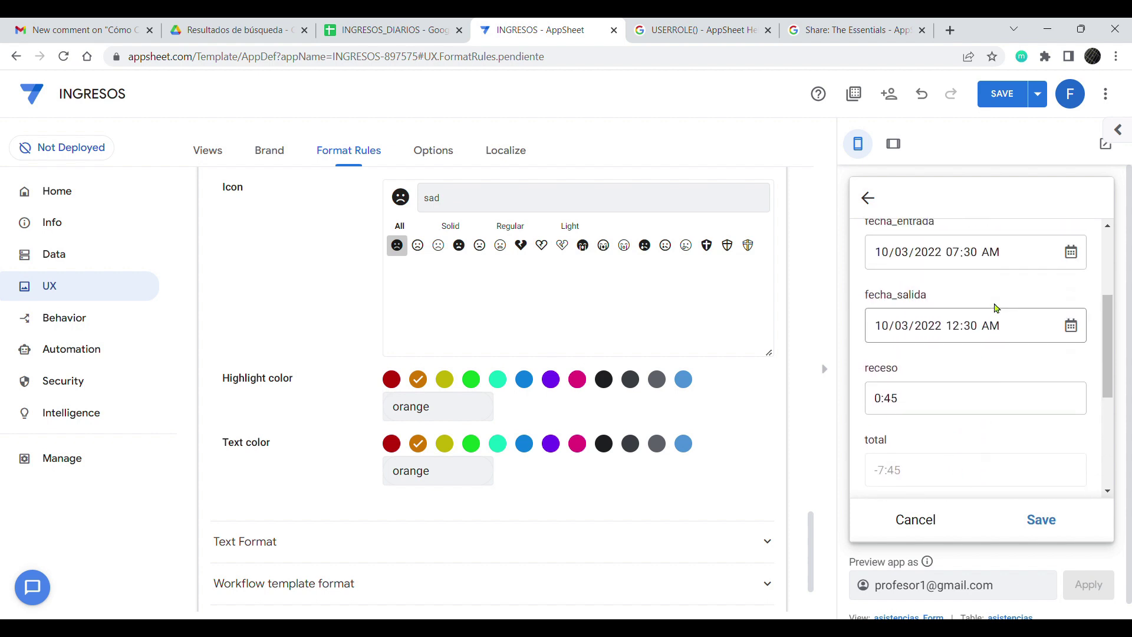
click(966, 358)
text(11)
click(980, 383)
scroll(979, 424, down, 3)
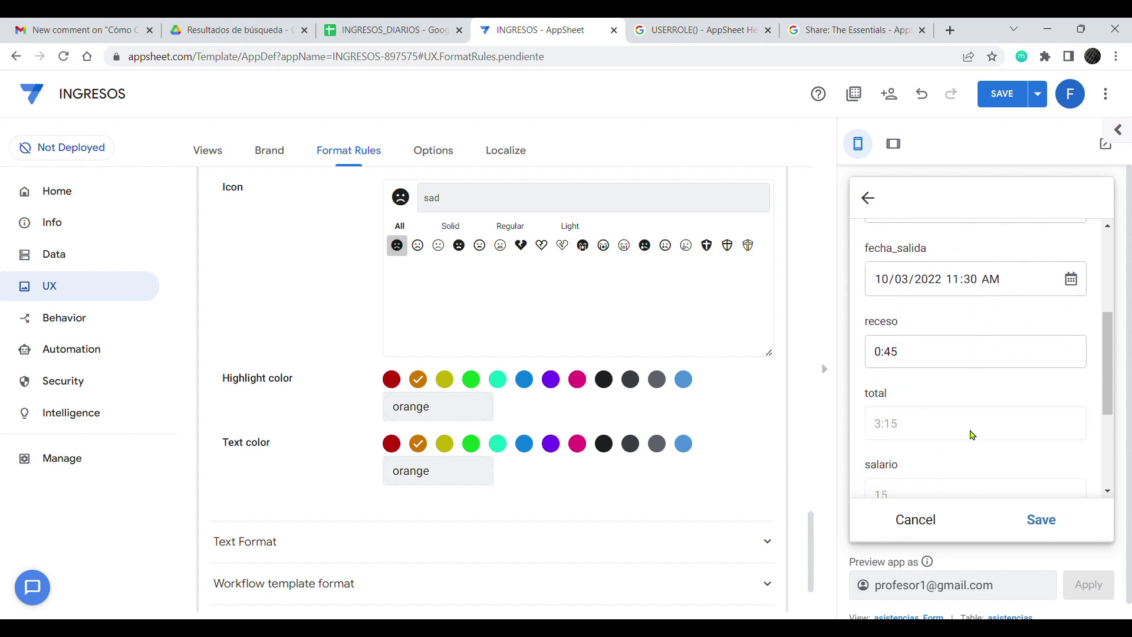
scroll(971, 434, down, 1)
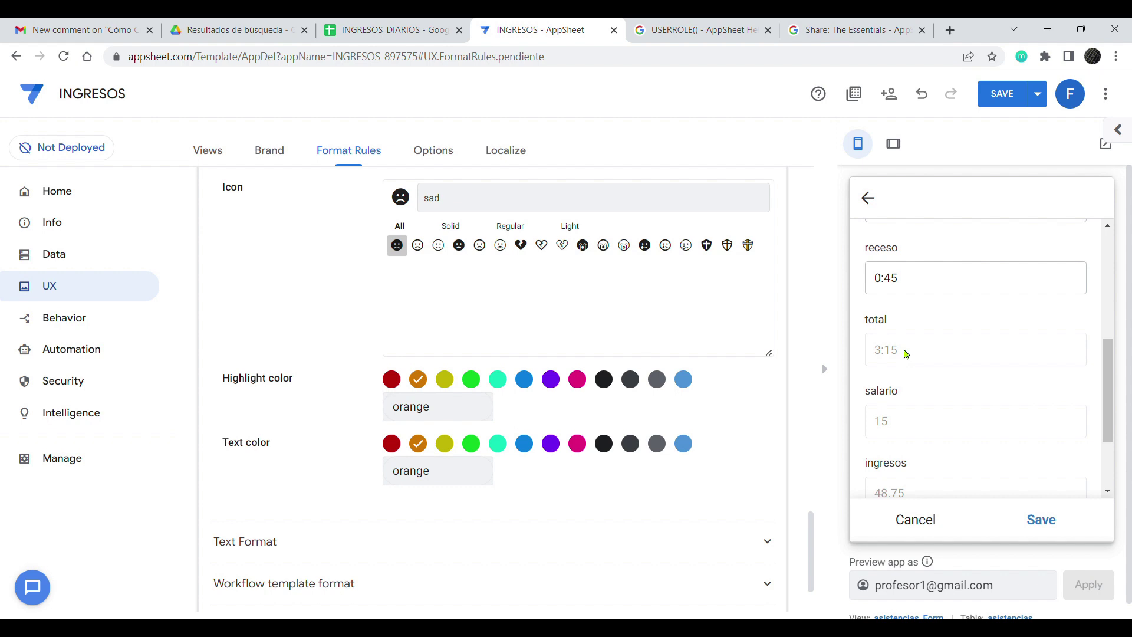
scroll(925, 360, down, 1)
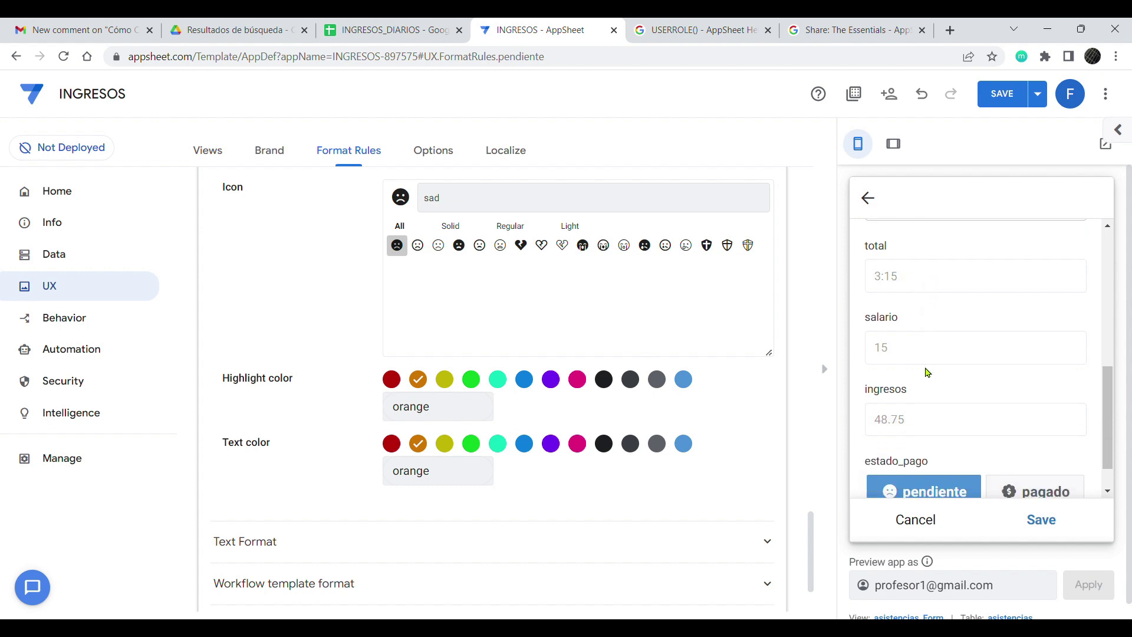
scroll(920, 377, down, 1)
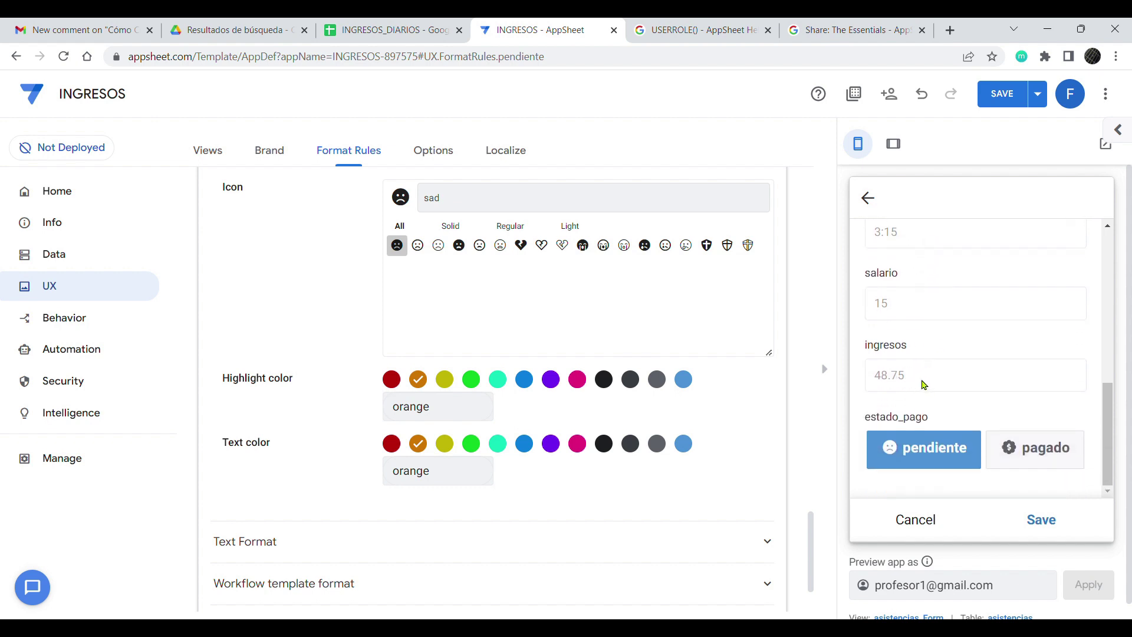
click(1041, 519)
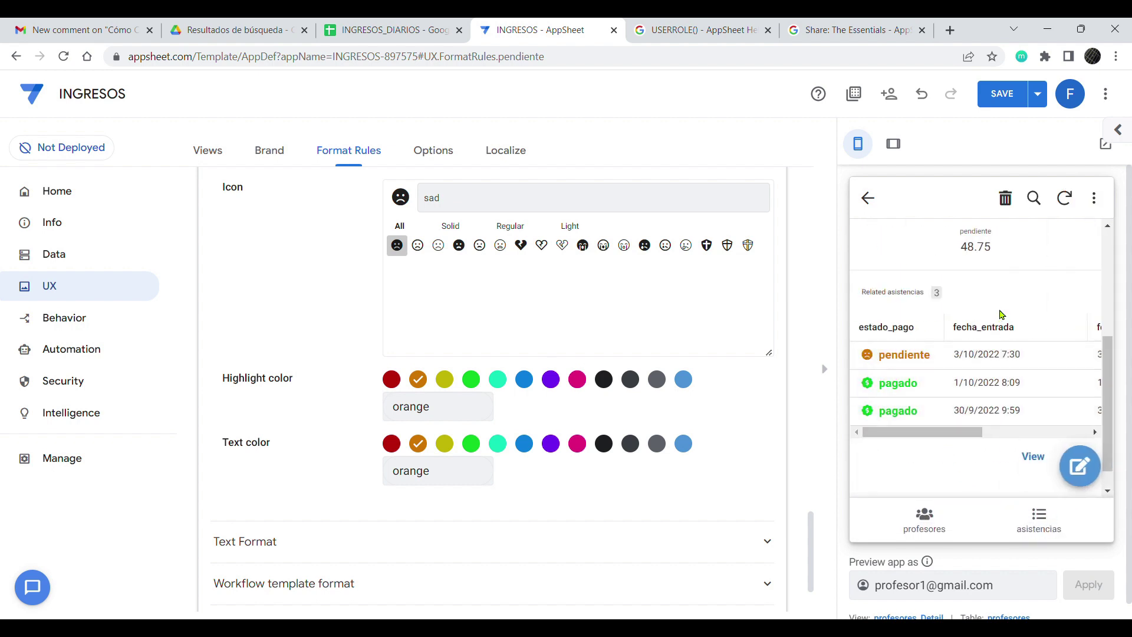
Step: Save all app changes from the editor header so the preview syncs
scroll(1005, 324, up, 1)
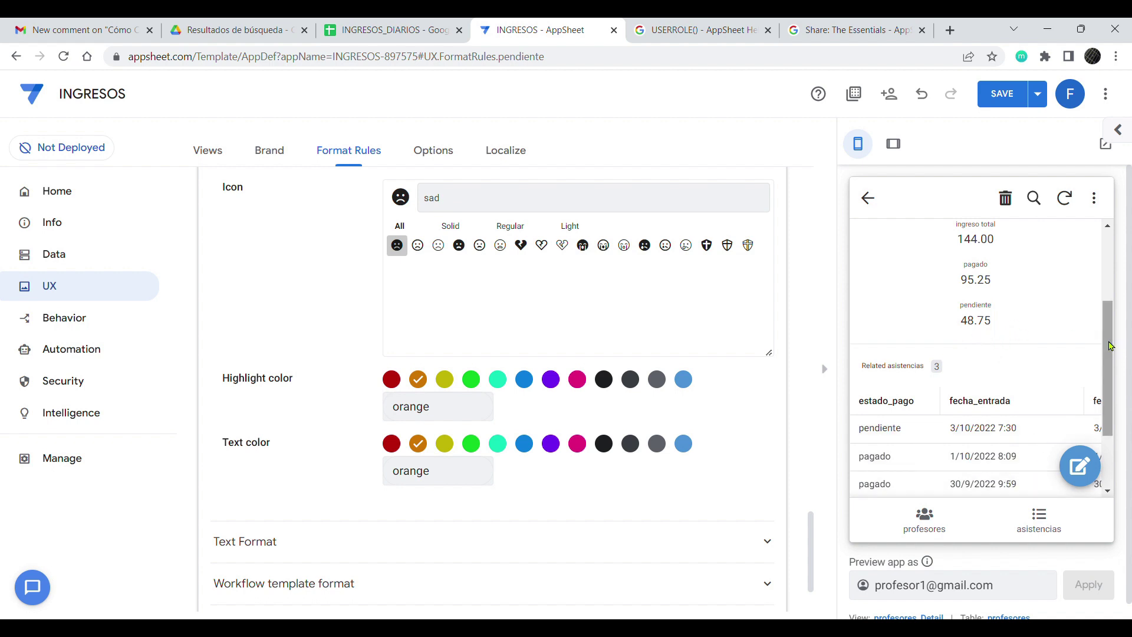
scroll(1104, 377, down, 1)
scroll(1104, 383, down, 1)
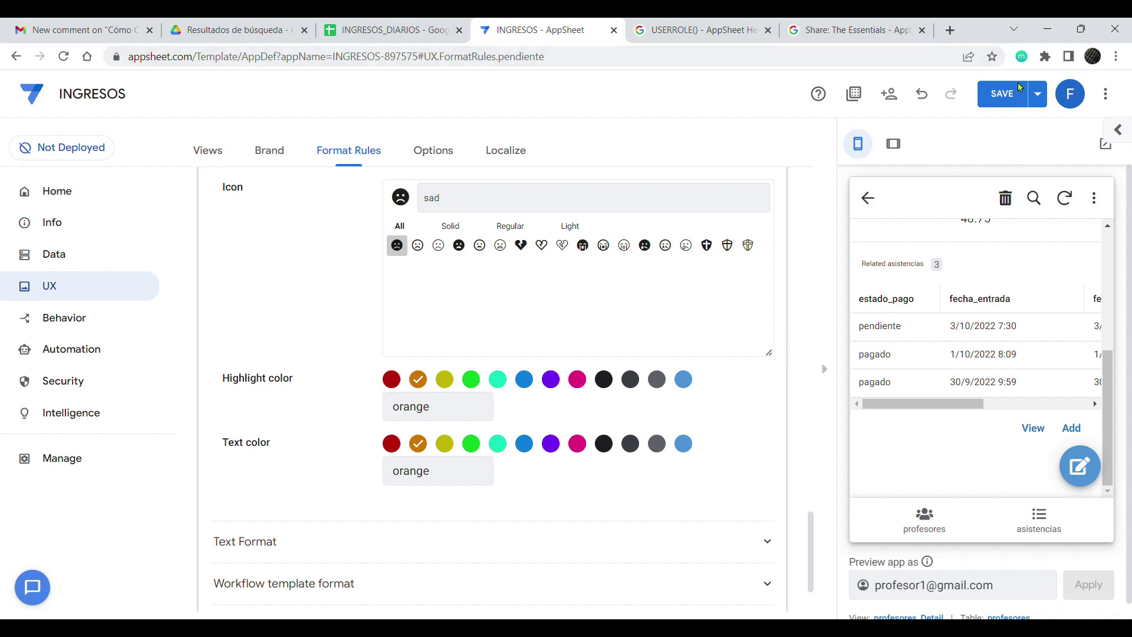
key(ctrl+minus)
click(1039, 89)
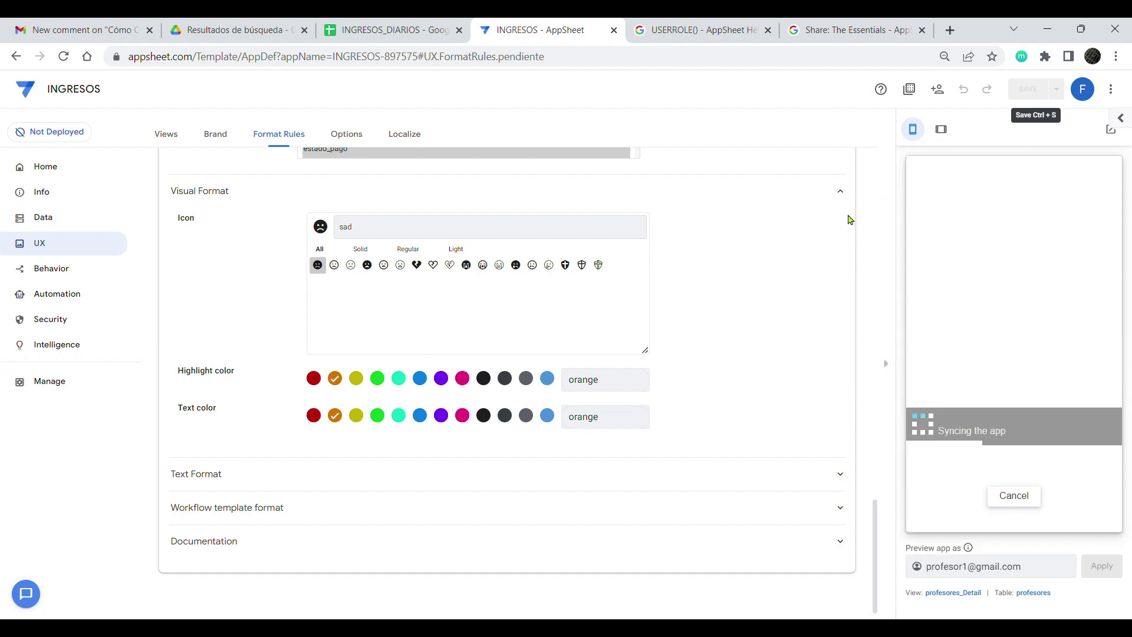
key(ctrl+plus)
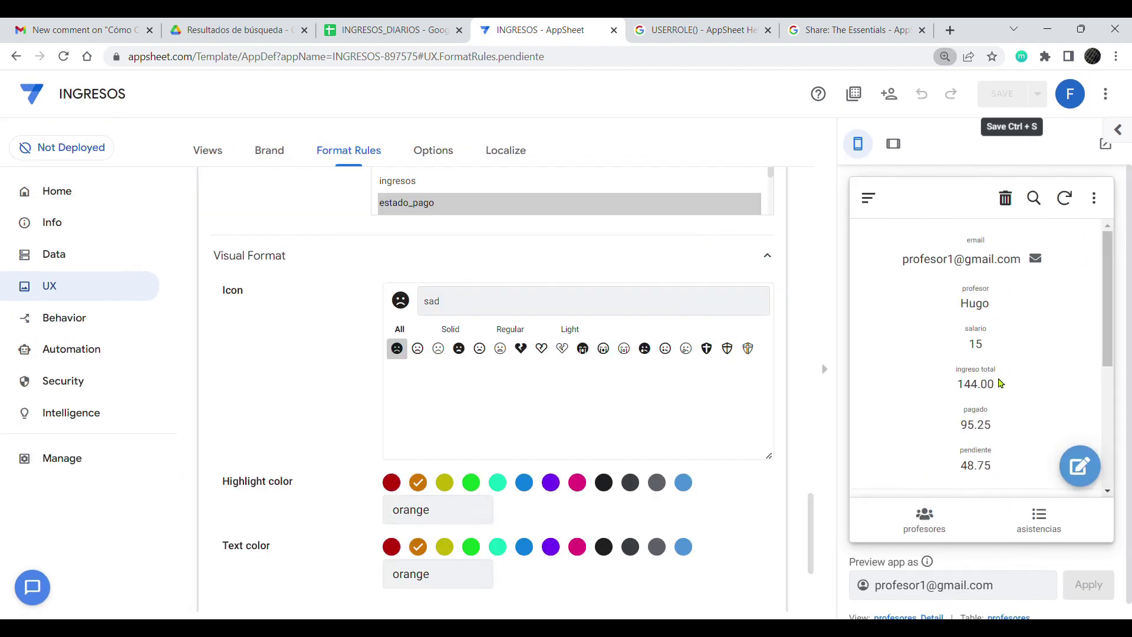
Step: Check the Related asistencias totals: ingreso 144.00, pagado 95.25, pendiente 48.75
scroll(999, 354, down, 4)
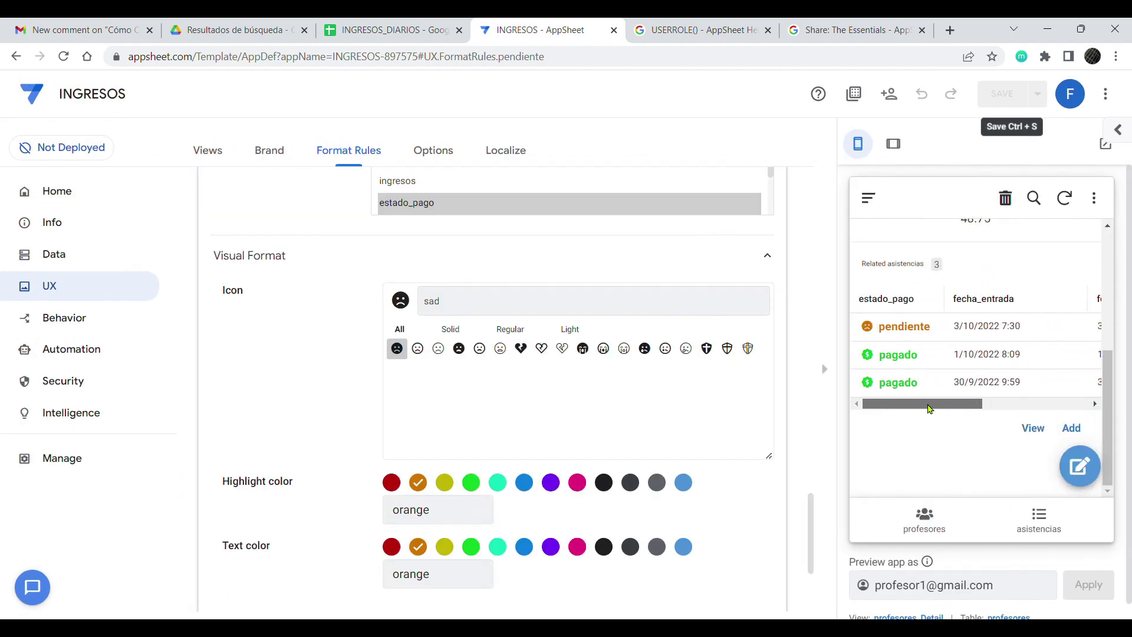
drag(917, 404, 1048, 351)
scroll(1040, 335, up, 2)
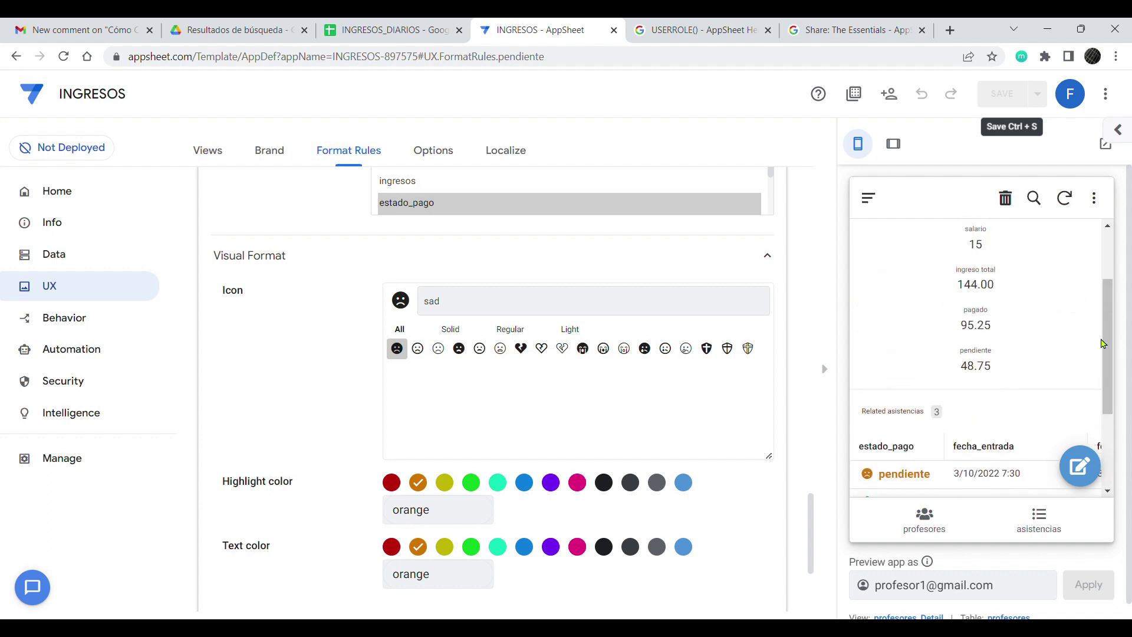
scroll(1098, 343, down, 2)
drag(970, 438, 896, 436)
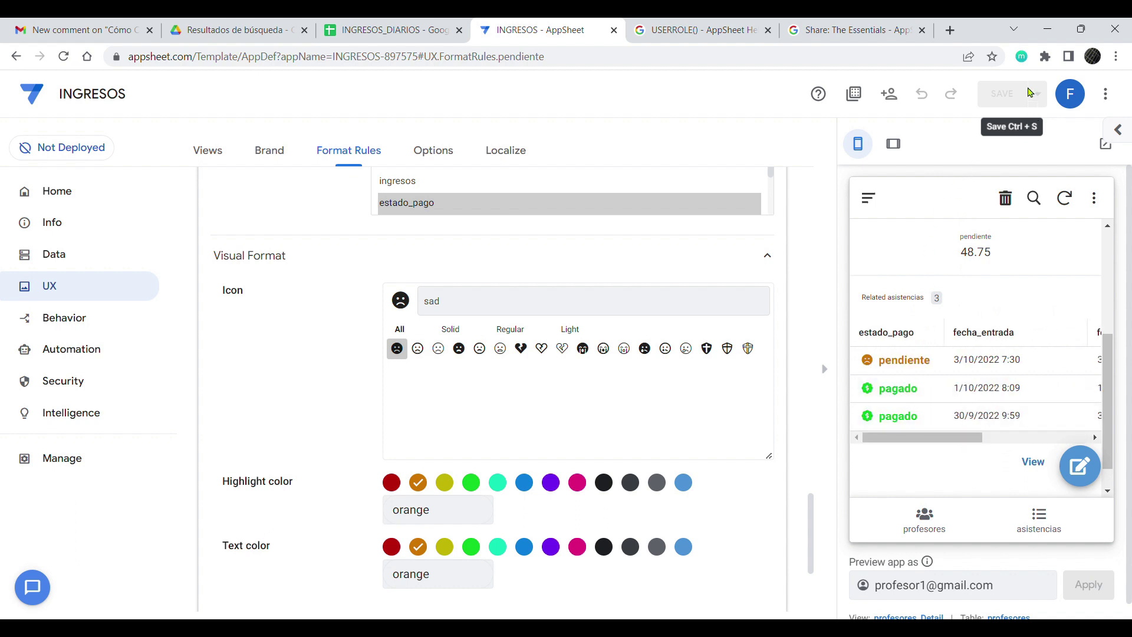